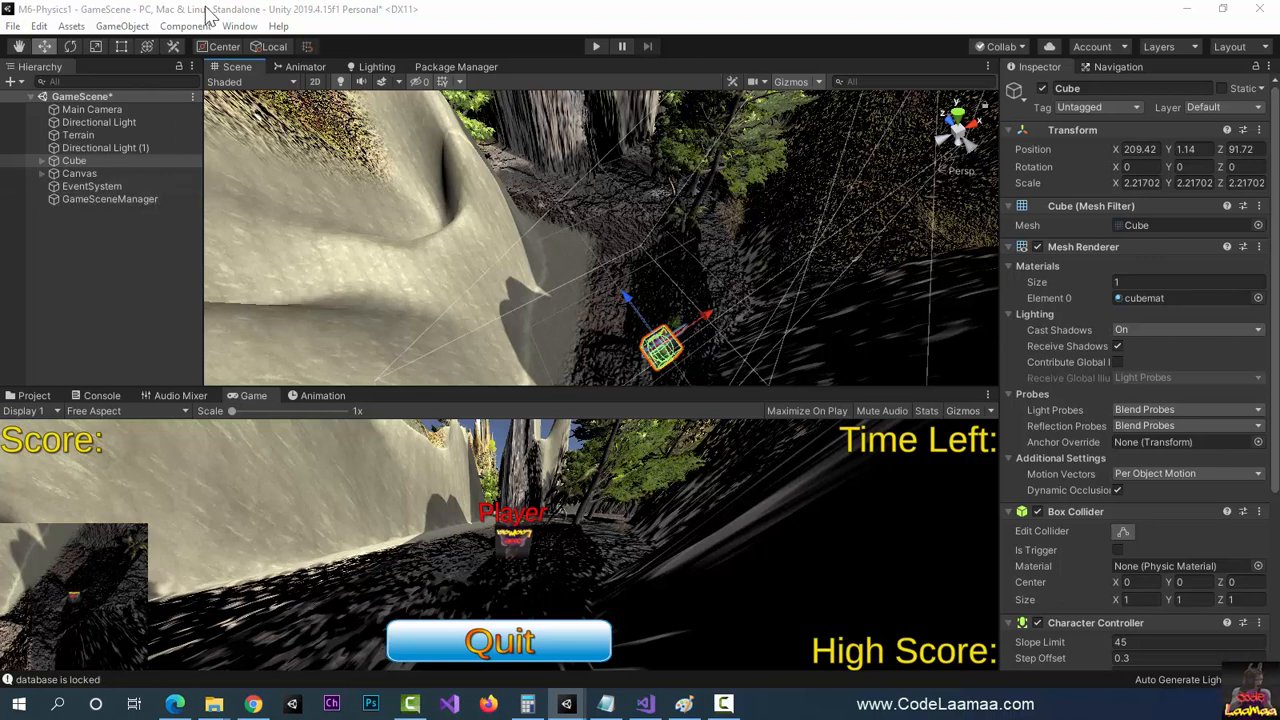
Create an empty game object in the scene and name it Obstacles.
{"action": "left_click", "coordinate": [121, 26]}
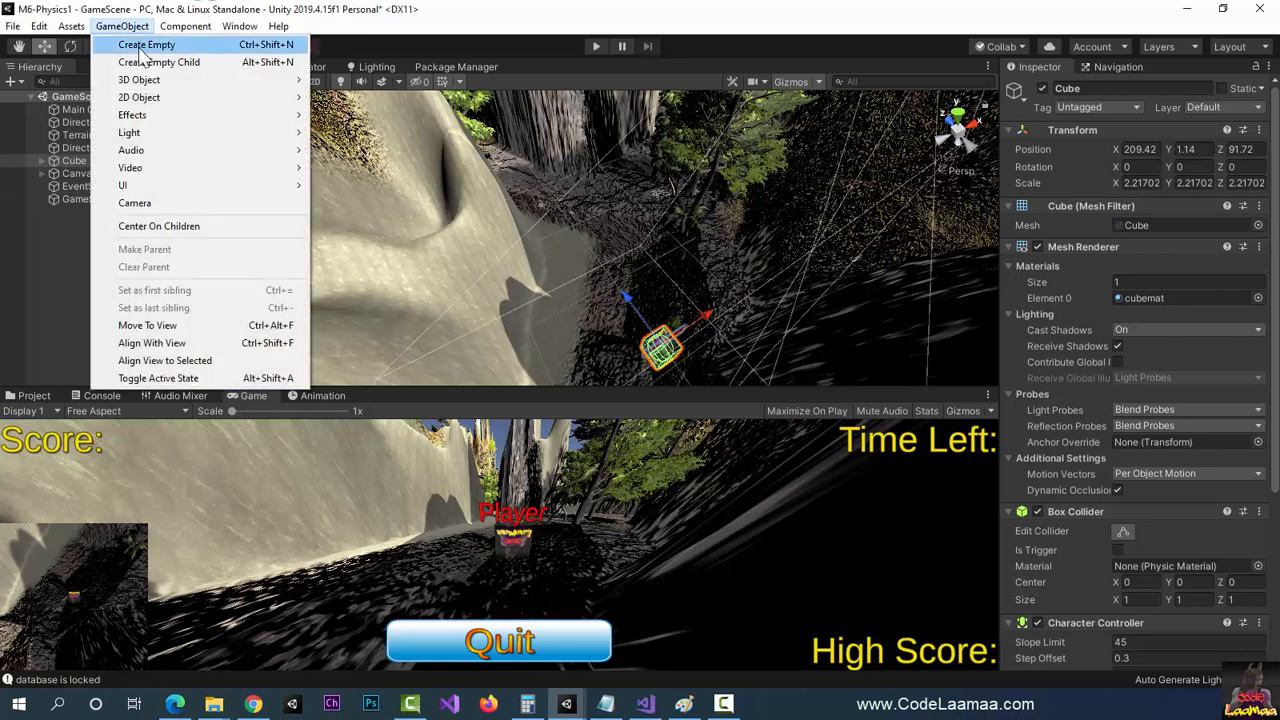
{"action": "left_click", "coordinate": [137, 44]}
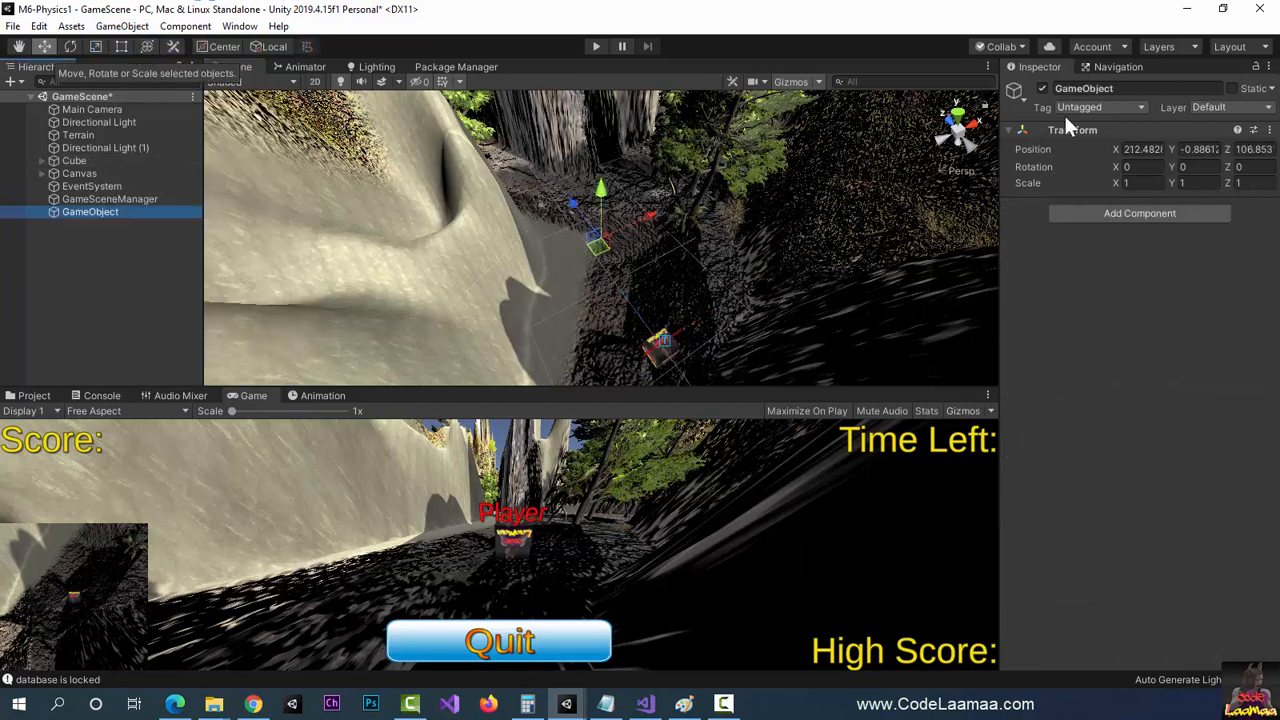
{"action": "left_click", "coordinate": [1144, 90]}
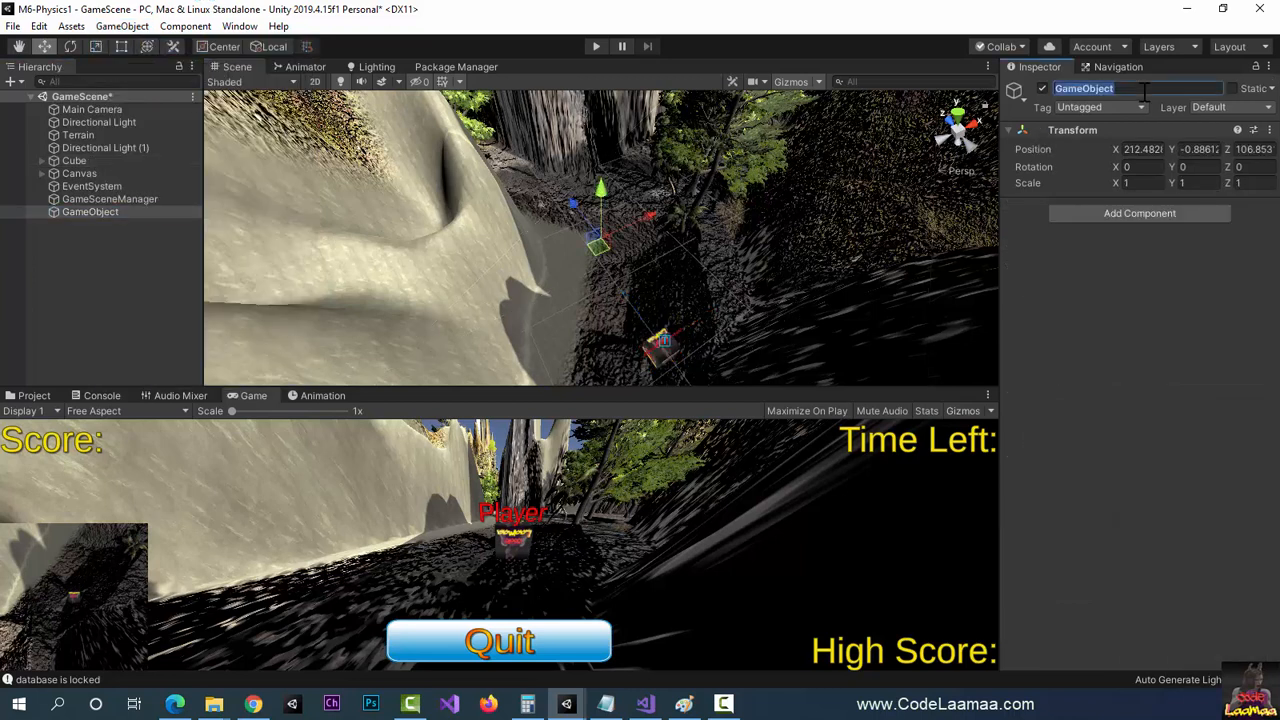
{"action": "type", "text": "Obstacles"}
{"action": "key", "text": "Return"}
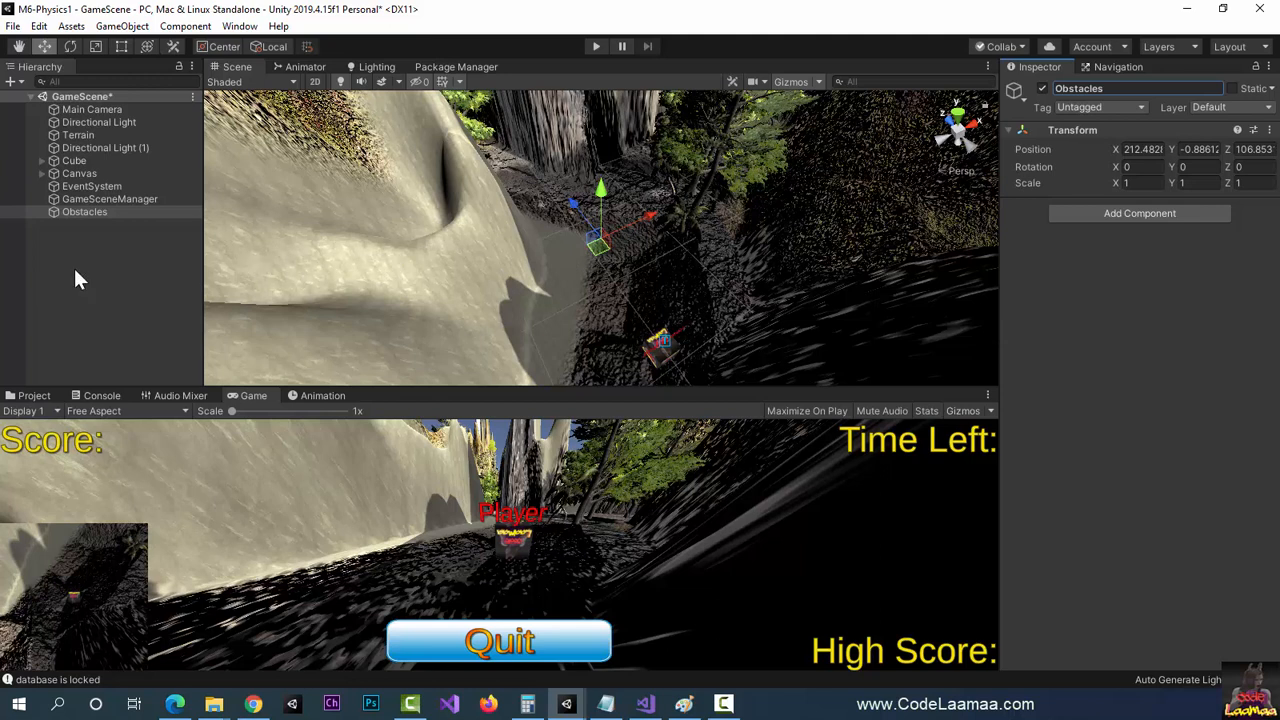
Add a new 3D cube to the scene and raise it to a Y position of about 6.85.
{"action": "left_click", "coordinate": [121, 27]}
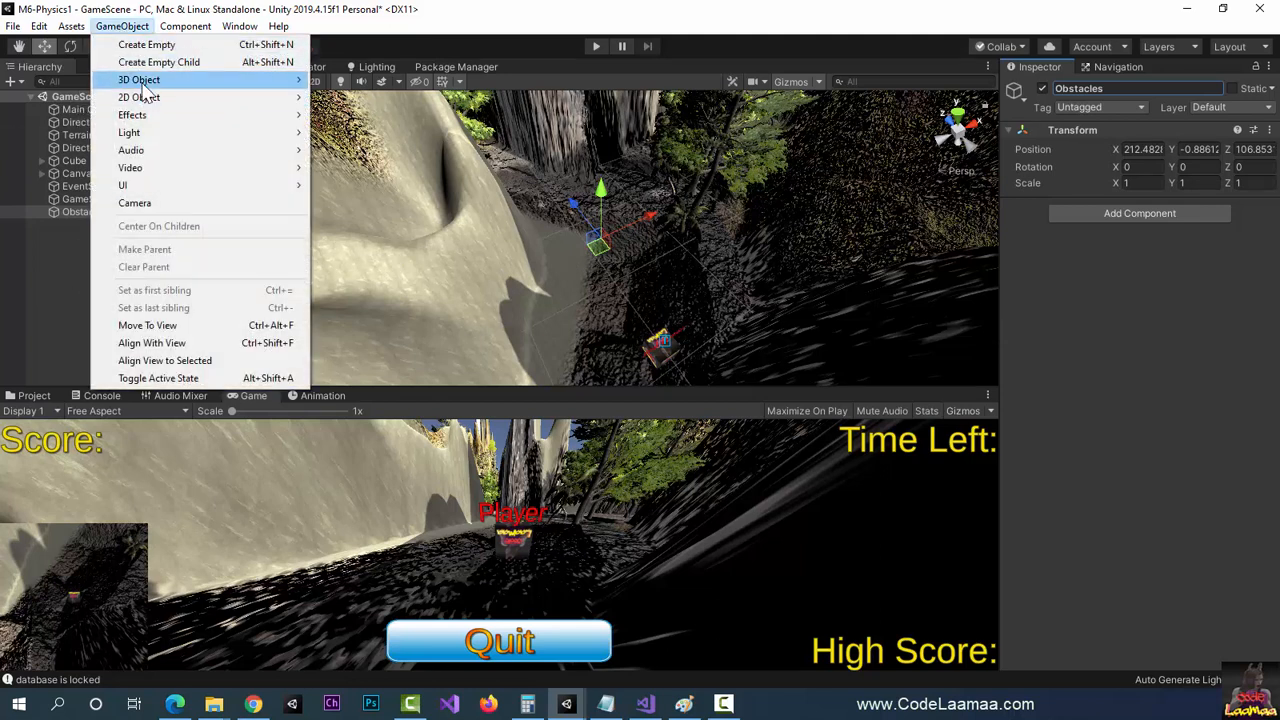
{"action": "mouse_move", "coordinate": [143, 84]}
{"action": "left_click", "coordinate": [345, 80]}
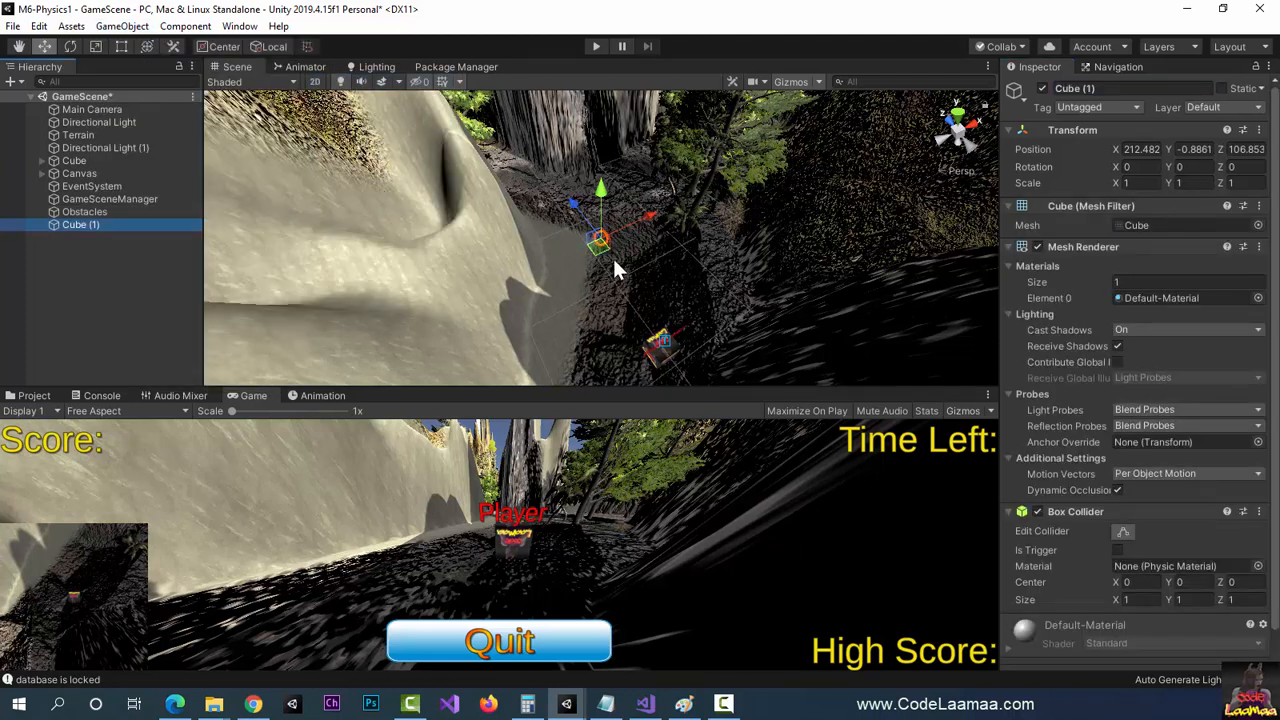
{"action": "left_click_drag", "start_coordinate": [603, 182], "coordinate": [603, 157]}
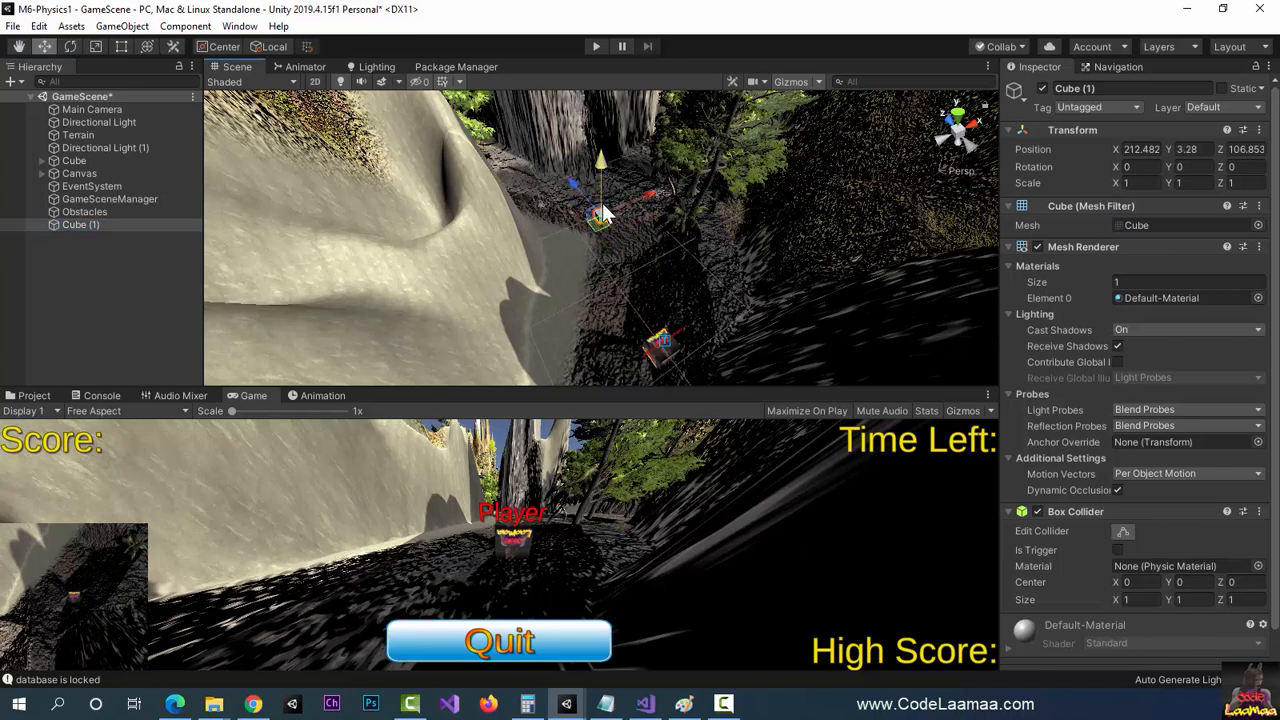
{"action": "left_click_drag", "start_coordinate": [603, 213], "coordinate": [598, 152]}
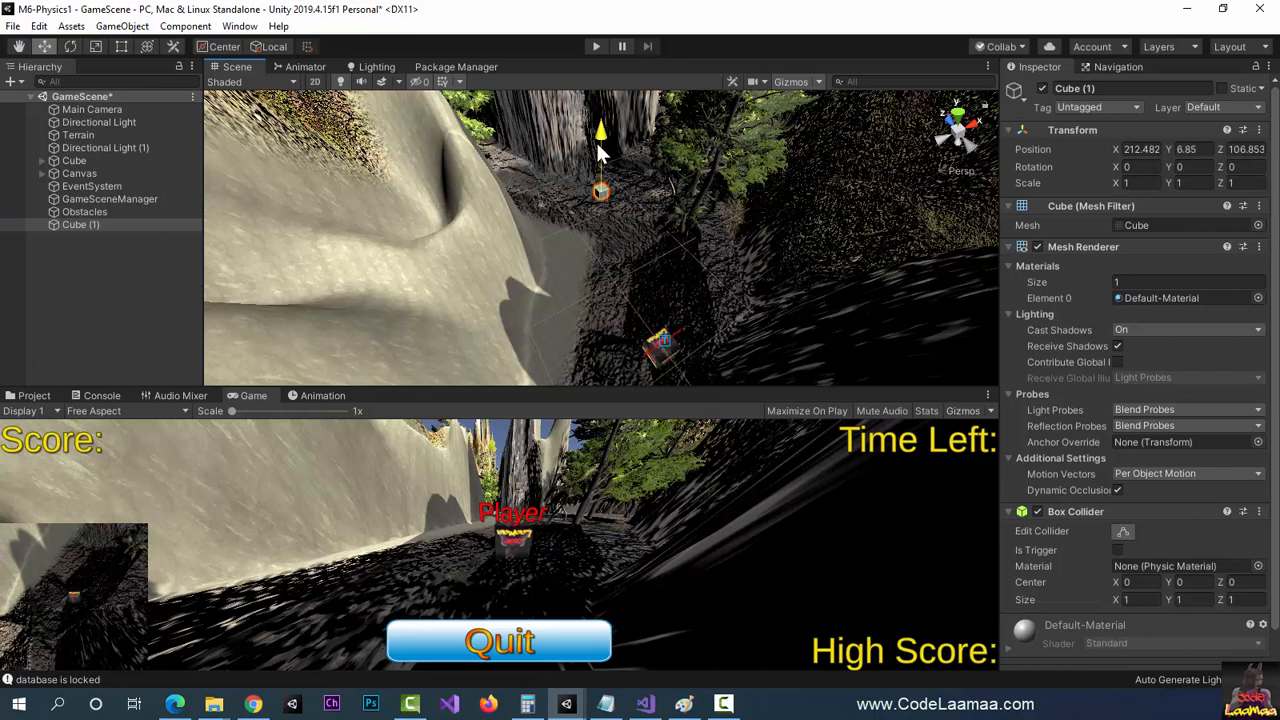
{"action": "scroll", "coordinate": [610, 238], "scroll_direction": "up", "scroll_amount": 5}
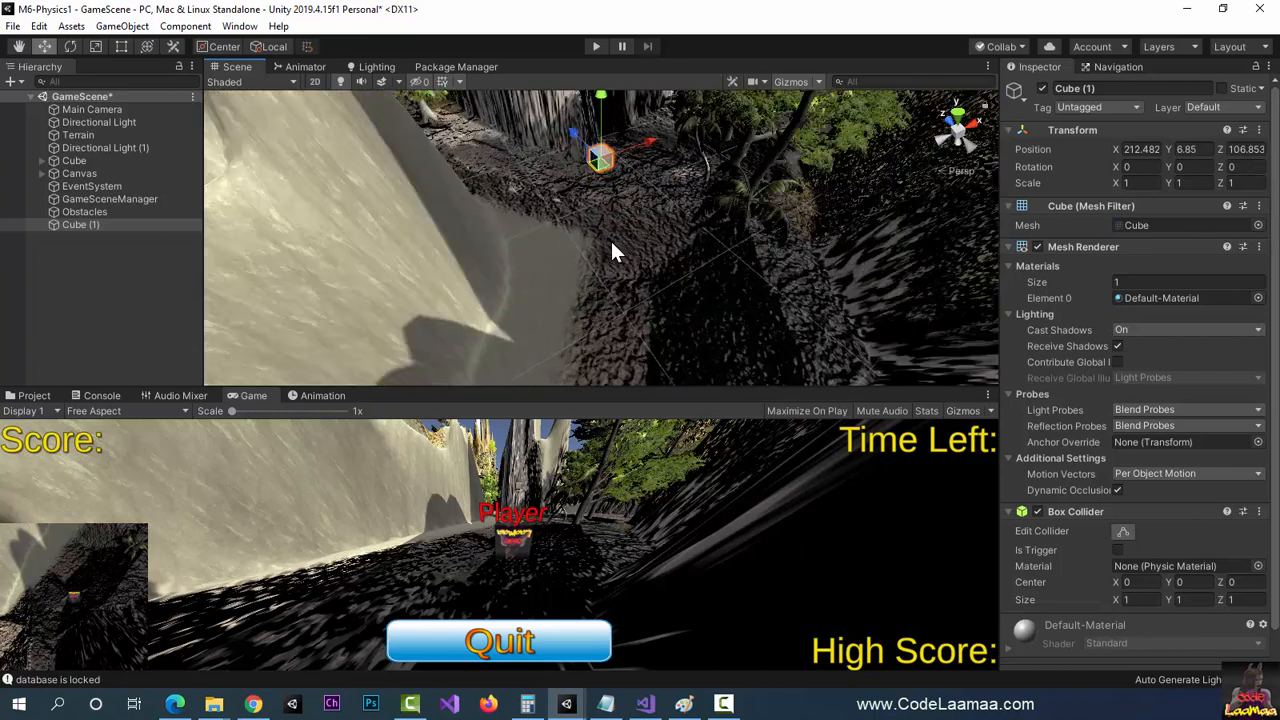
{"action": "scroll", "coordinate": [613, 270], "scroll_direction": "down", "scroll_amount": 4}
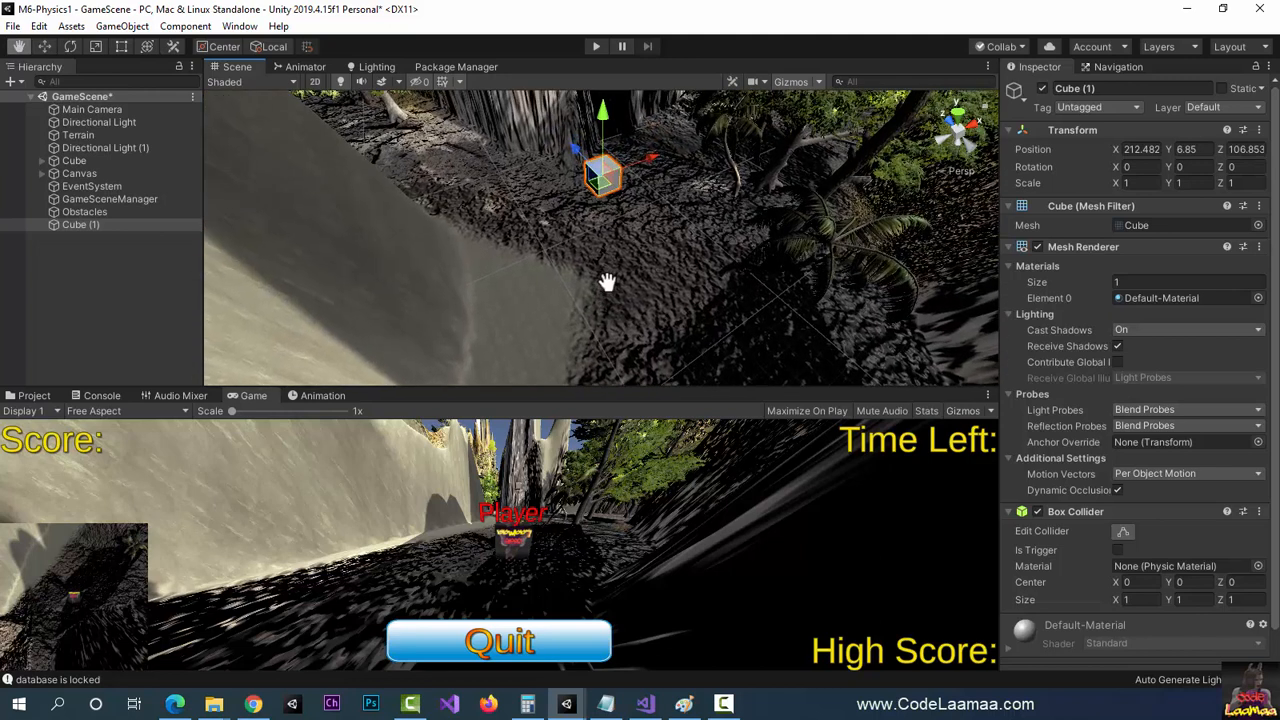
{"action": "scroll", "coordinate": [611, 257], "scroll_direction": "down", "scroll_amount": 3}
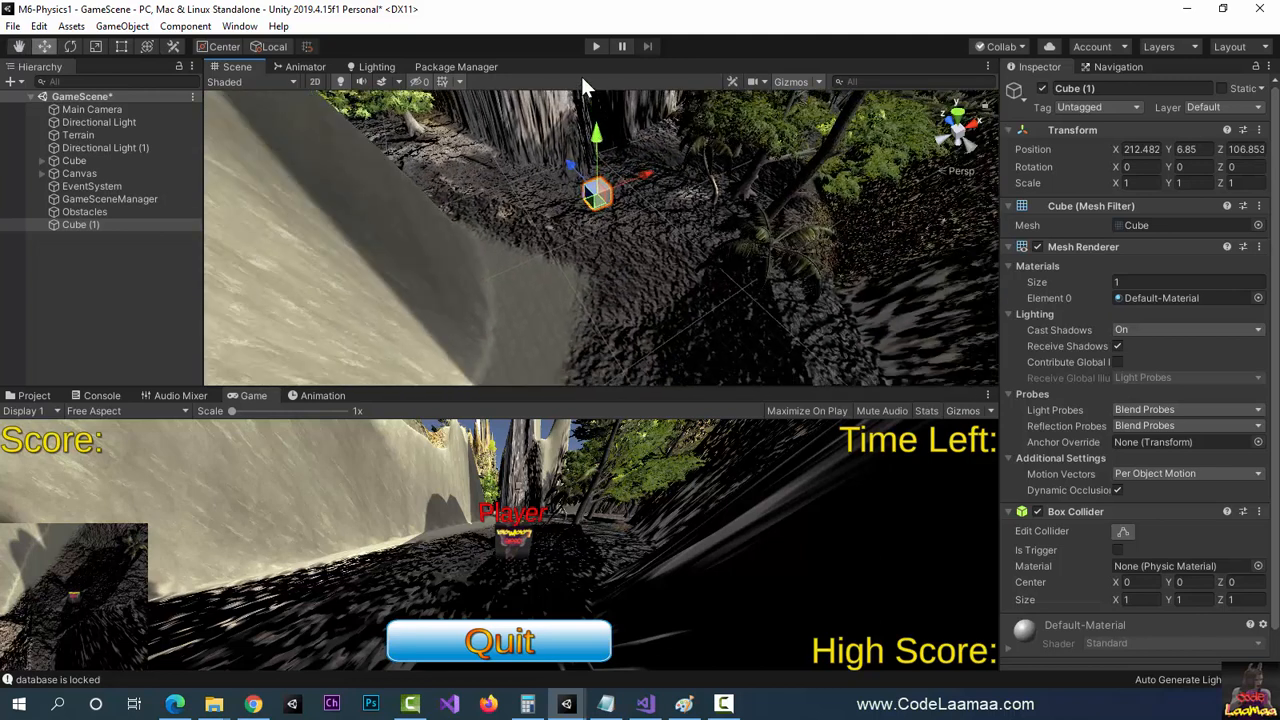
Scale the new cube uniformly to about 1.34 on all three axes.
{"action": "left_click", "coordinate": [92, 44]}
{"action": "left_click_drag", "start_coordinate": [602, 191], "coordinate": [655, 203]}
{"action": "right_click_drag", "start_coordinate": [655, 203], "coordinate": [654, 259]}
{"action": "middle_click_drag", "start_coordinate": [665, 243], "coordinate": [655, 274]}
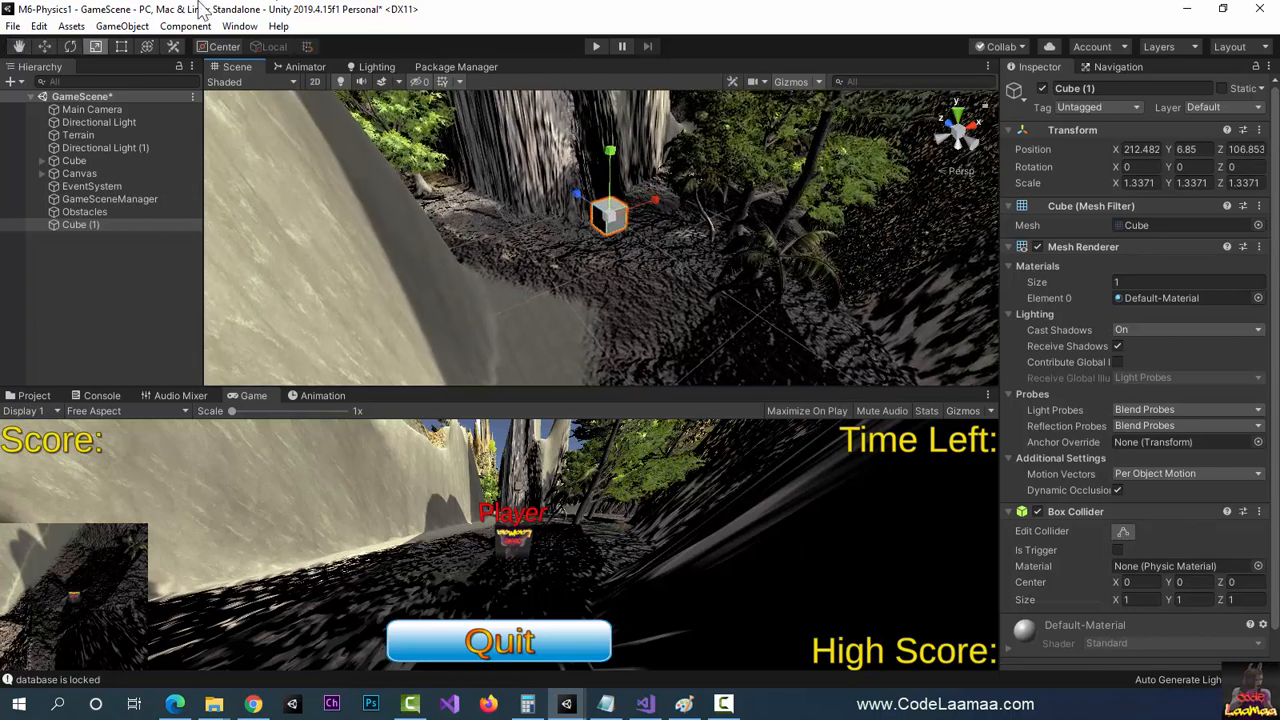
Move the new cube to about Y 10.7 and Z 102.32, in the air above the path ahead of the player.
{"action": "left_click", "coordinate": [46, 44]}
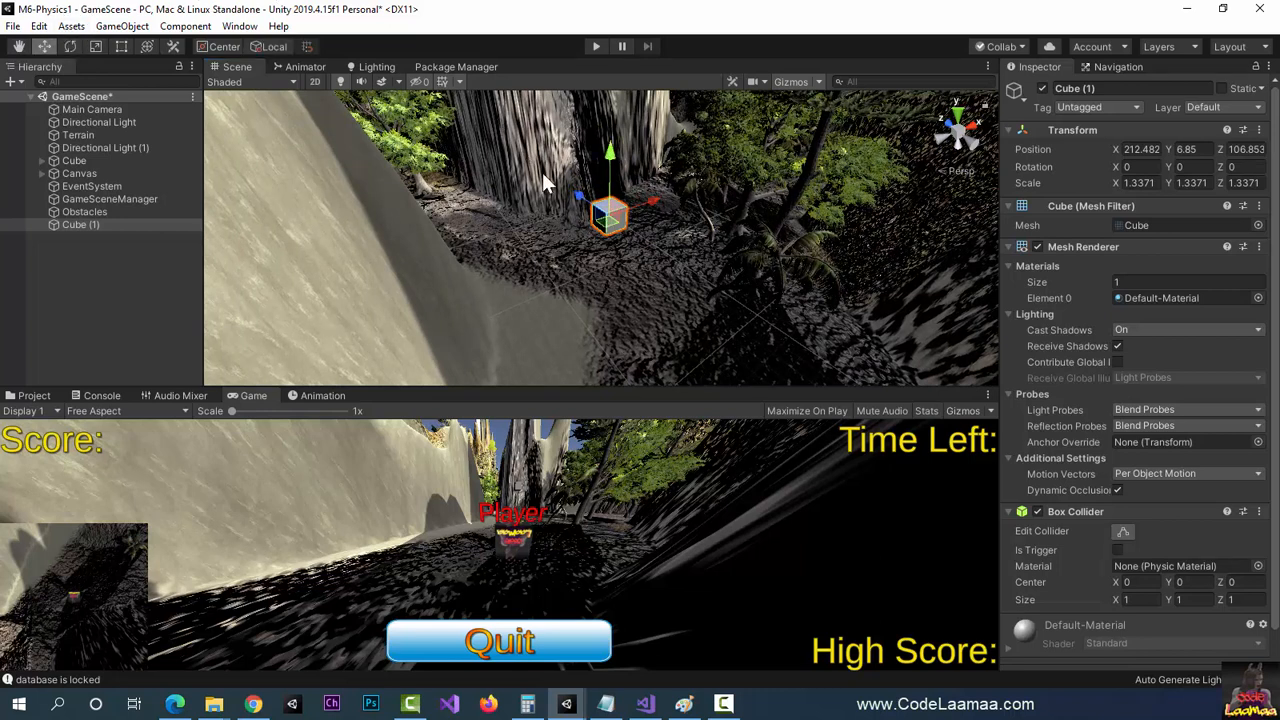
{"action": "left_click_drag", "start_coordinate": [583, 200], "coordinate": [708, 142]}
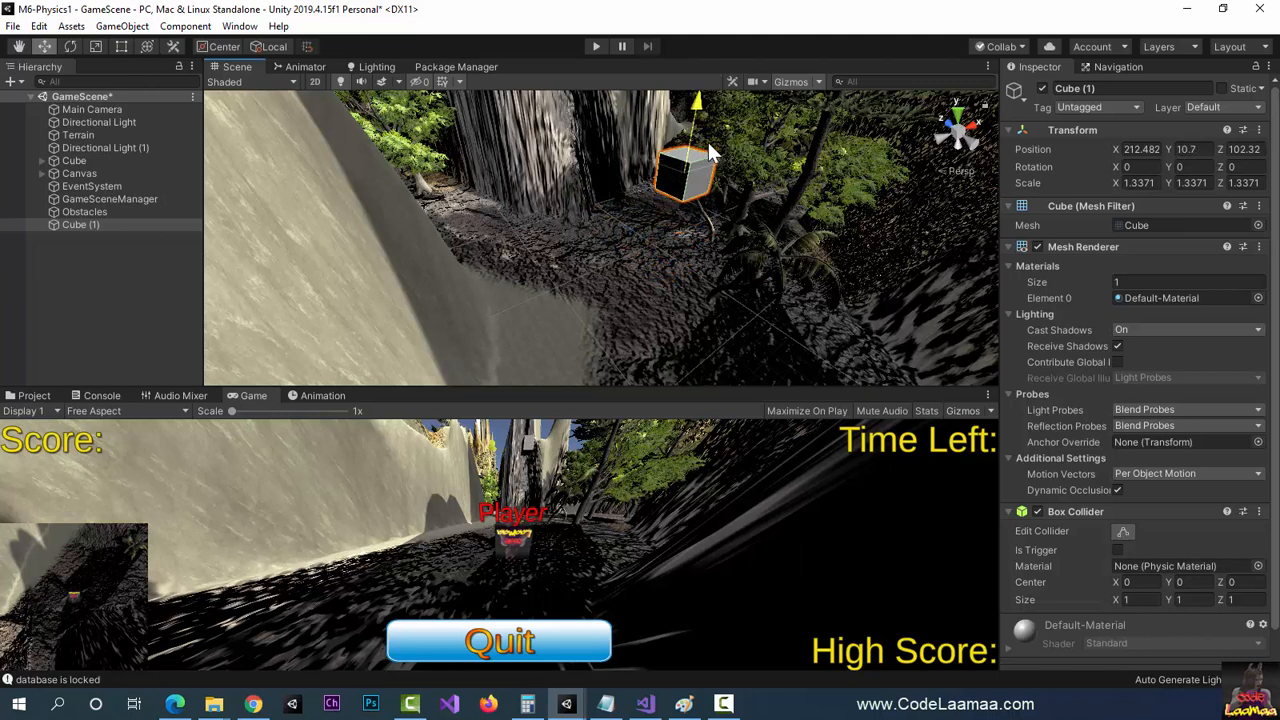
{"action": "mouse_move", "coordinate": [702, 245]}
{"action": "middle_mouse_down"}
{"action": "mouse_move", "coordinate": [723, 251]}
{"action": "mouse_move", "coordinate": [714, 276]}
{"action": "mouse_move", "coordinate": [700, 243]}
{"action": "middle_mouse_up"}
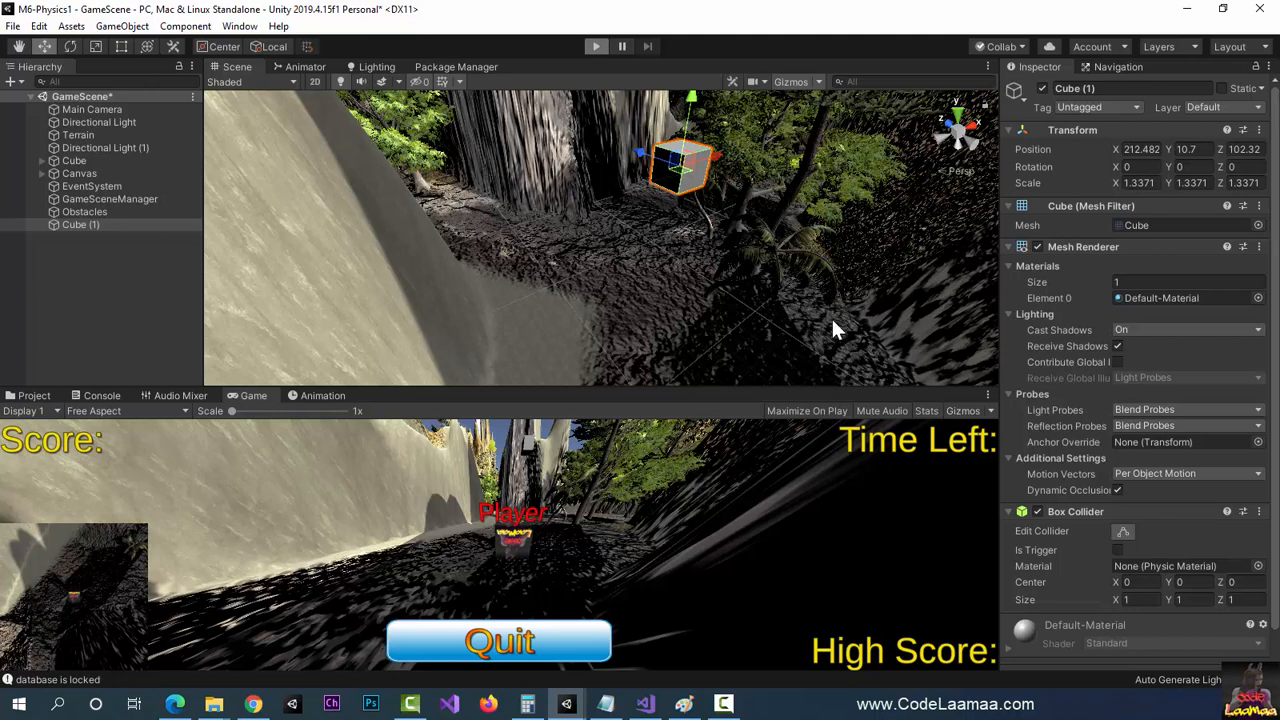
Play the scene to check how the new cube behaves without a Rigidbody, and stop play mode.
{"action": "left_click", "coordinate": [591, 42]}
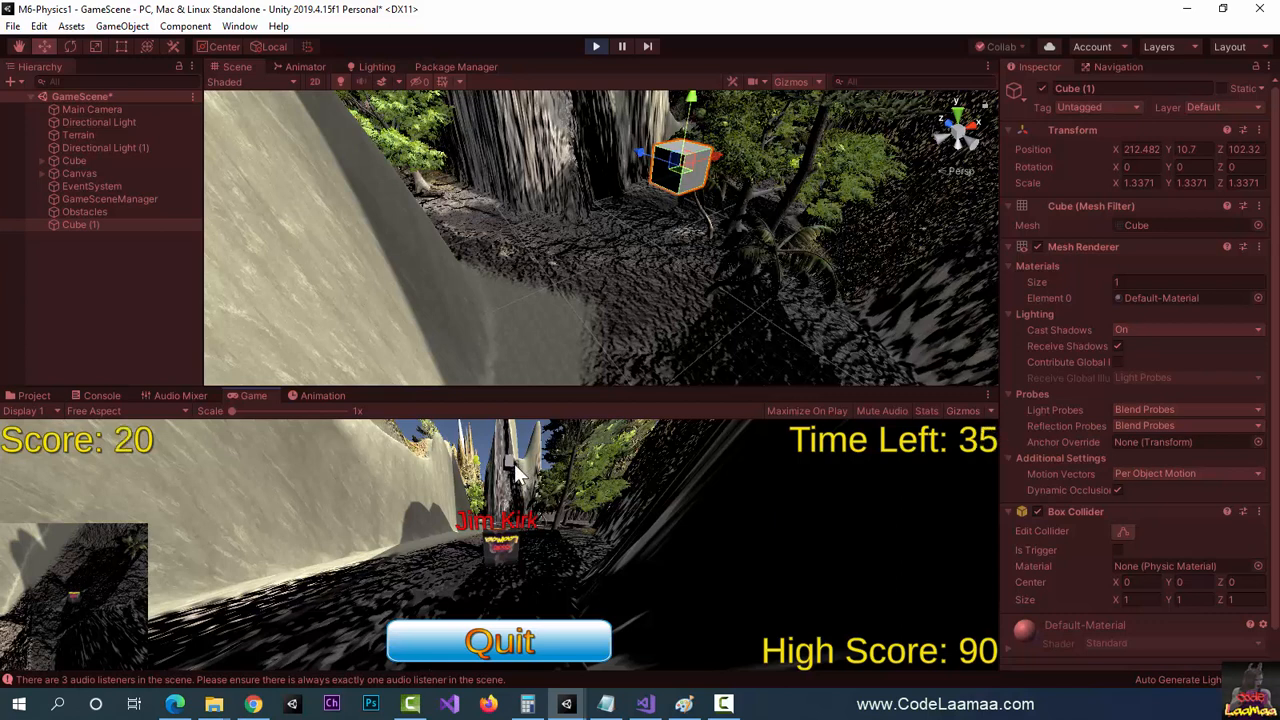
{"action": "left_click", "coordinate": [596, 47]}
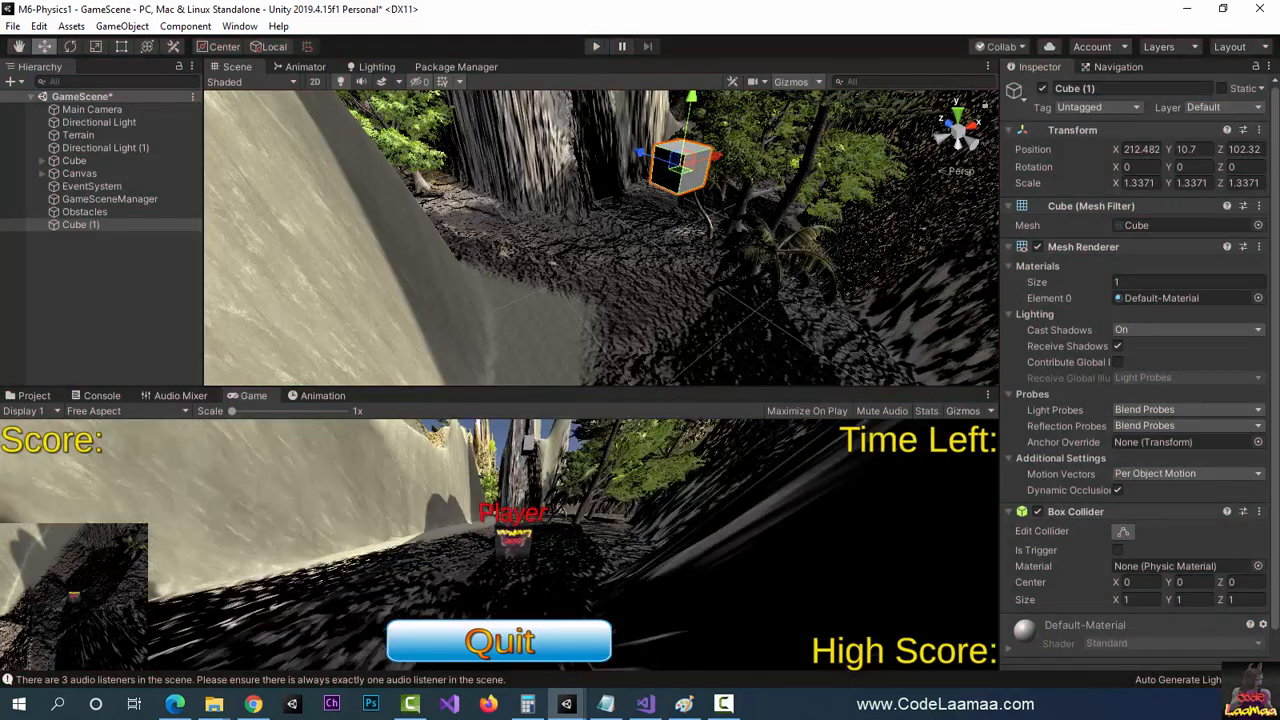
{"action": "left_click", "coordinate": [723, 704]}
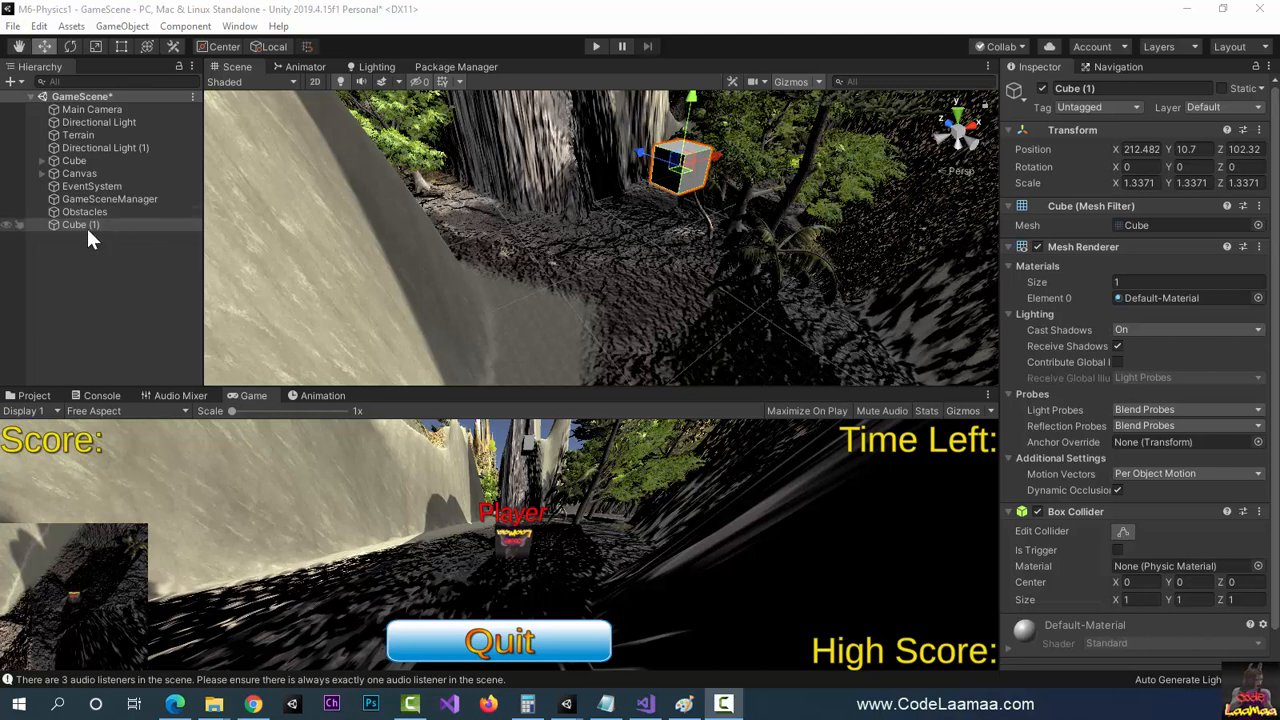
Make Cube (1) a child of Obstacles and add a Rigidbody component to it.
{"action": "left_click_drag", "start_coordinate": [73, 226], "coordinate": [105, 213]}
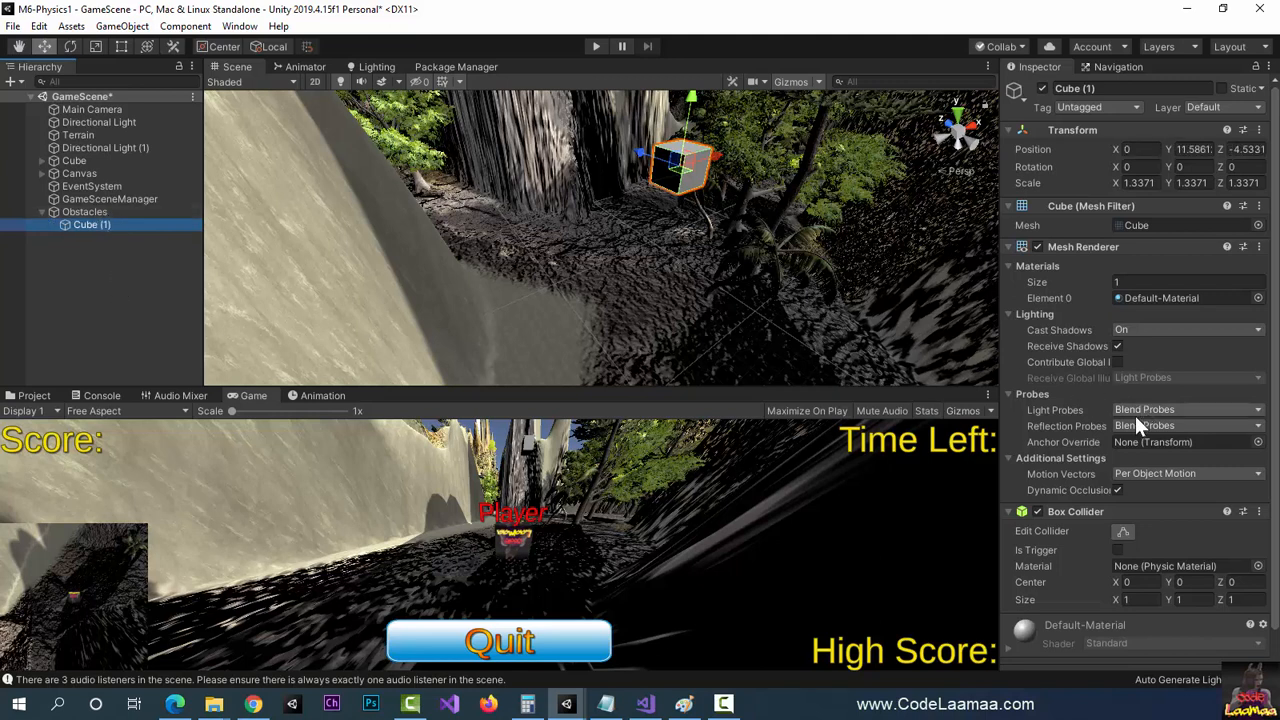
{"action": "scroll", "coordinate": [1135, 431], "scroll_direction": "down", "scroll_amount": 1}
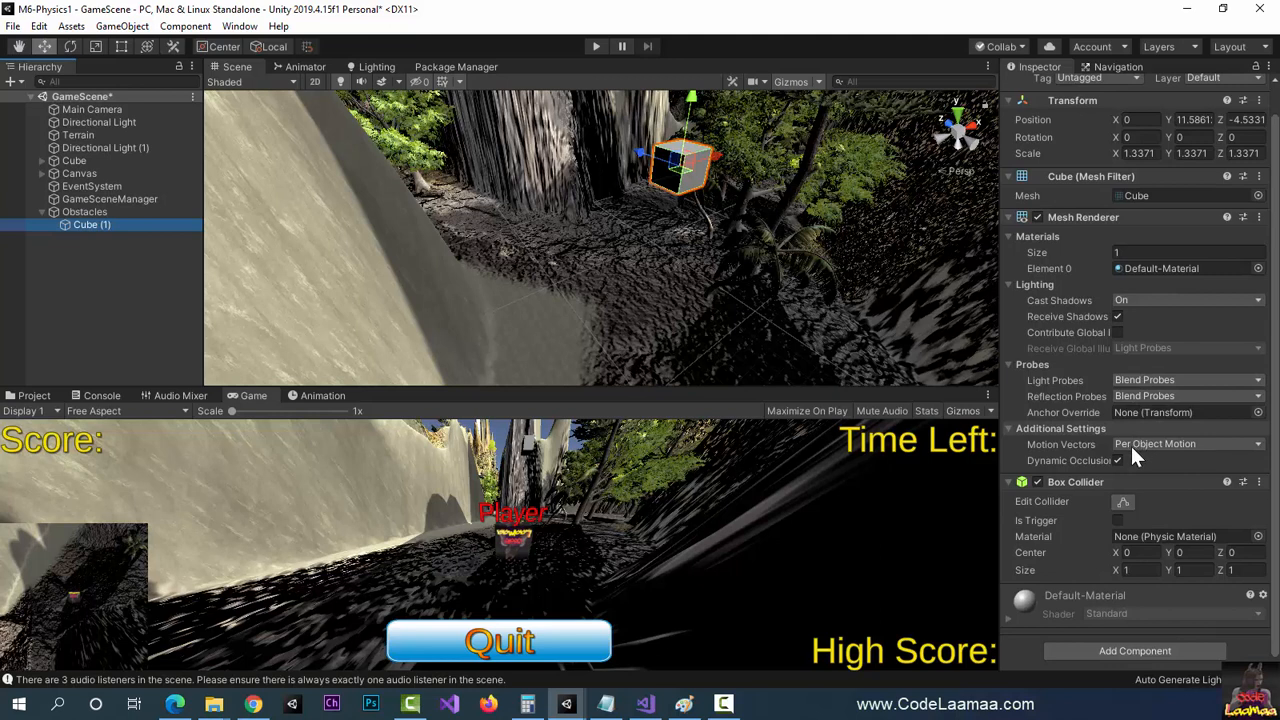
{"action": "left_click", "coordinate": [1131, 647]}
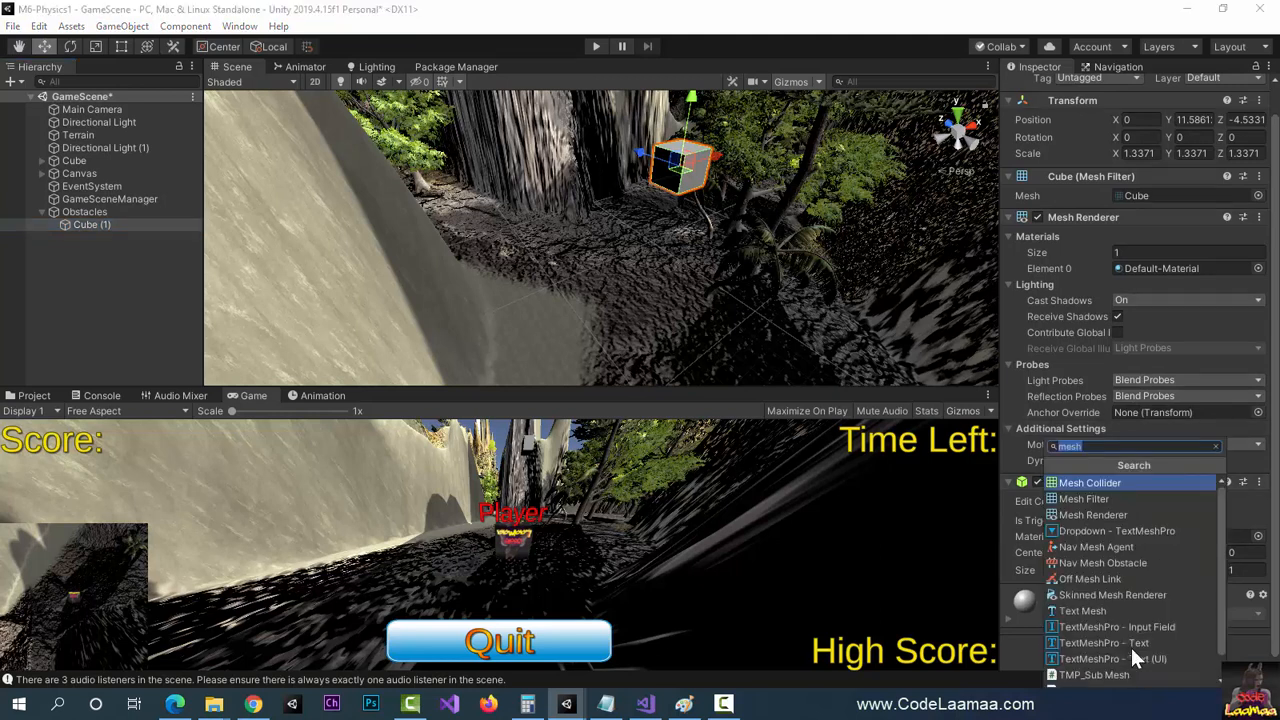
{"action": "type", "text": "rigid"}
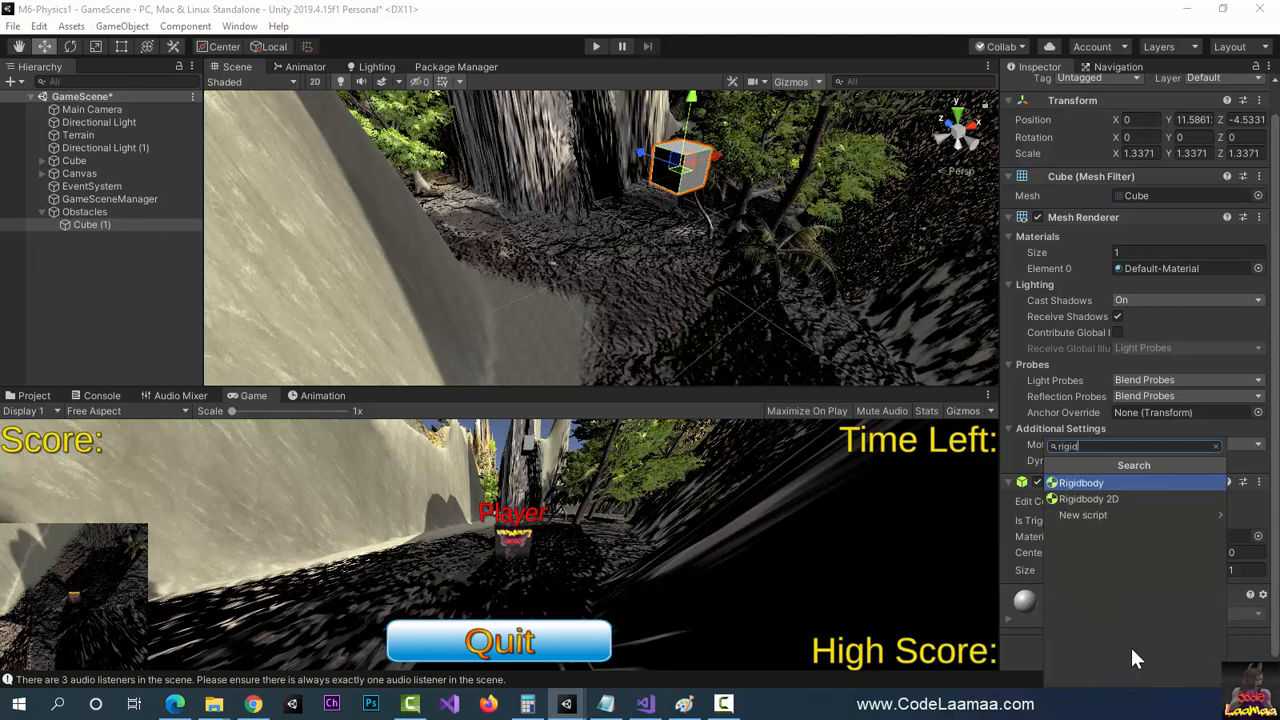
{"action": "key", "text": "Return"}
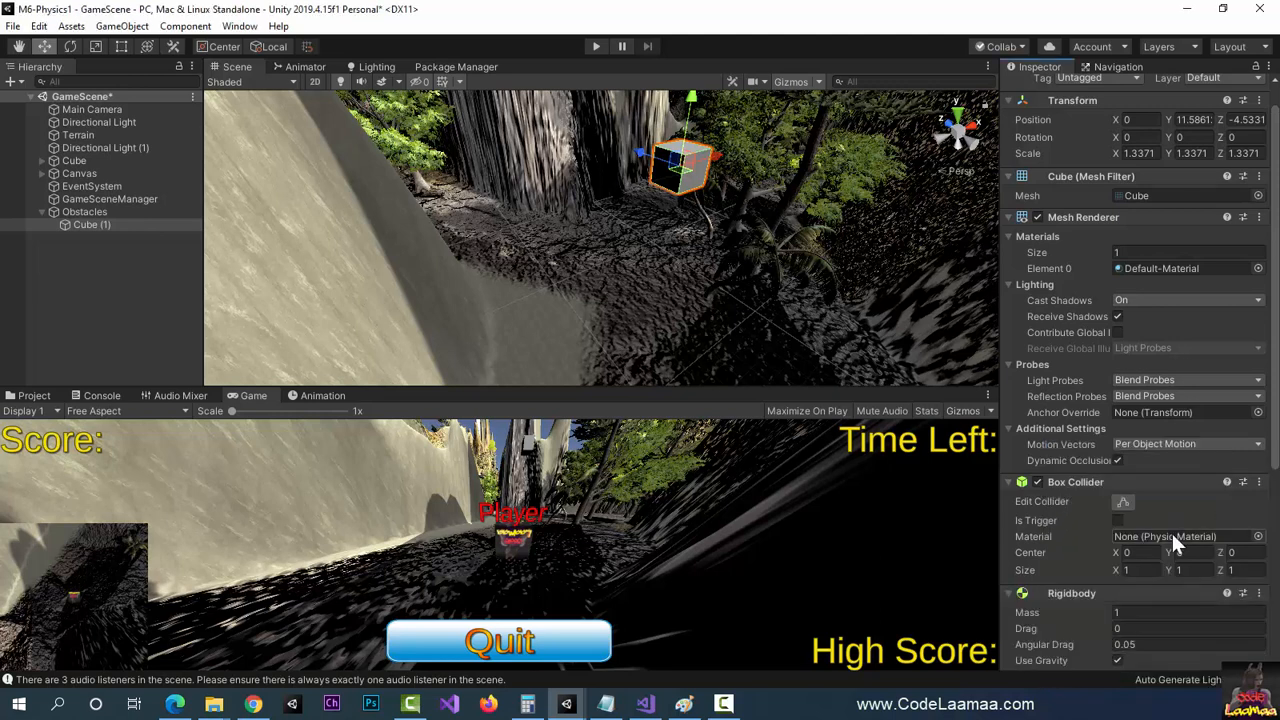
Examine the cube's Rigidbody and collider settings while testing its fall in play mode, and stop the game.
{"action": "scroll", "coordinate": [1172, 535], "scroll_direction": "down", "scroll_amount": 5}
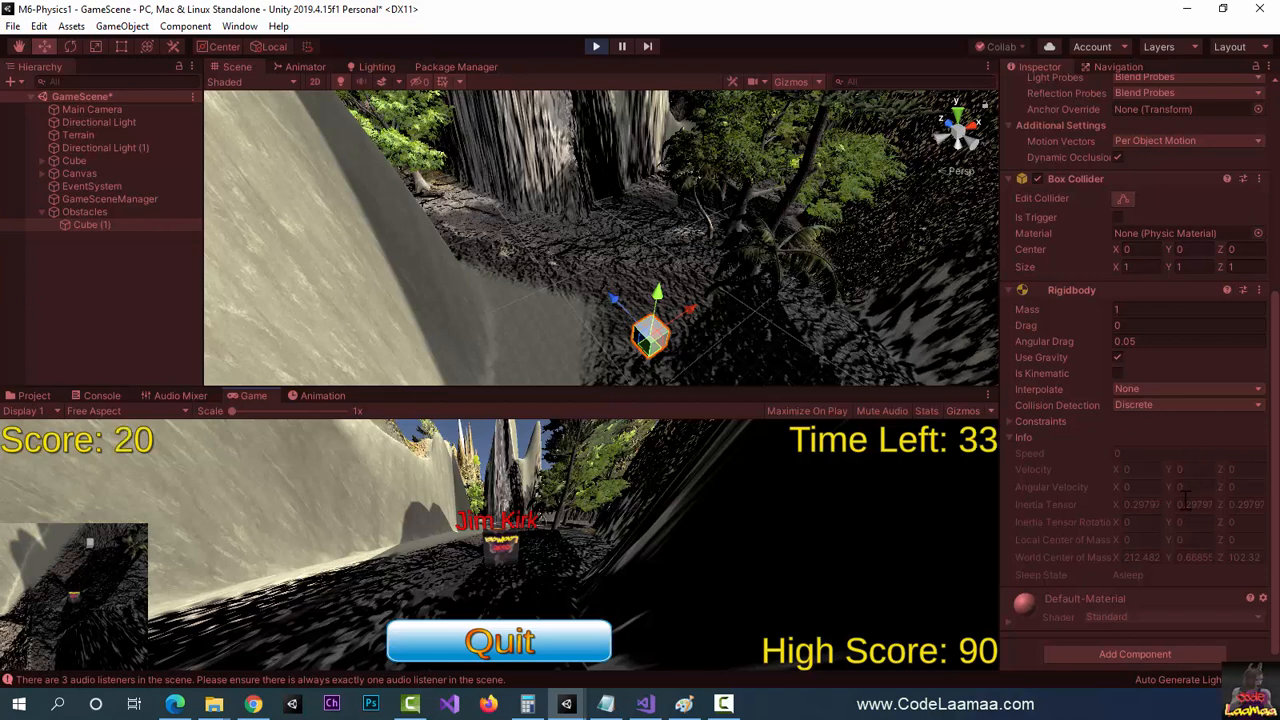
{"action": "scroll", "coordinate": [1106, 255], "scroll_direction": "up", "scroll_amount": 3}
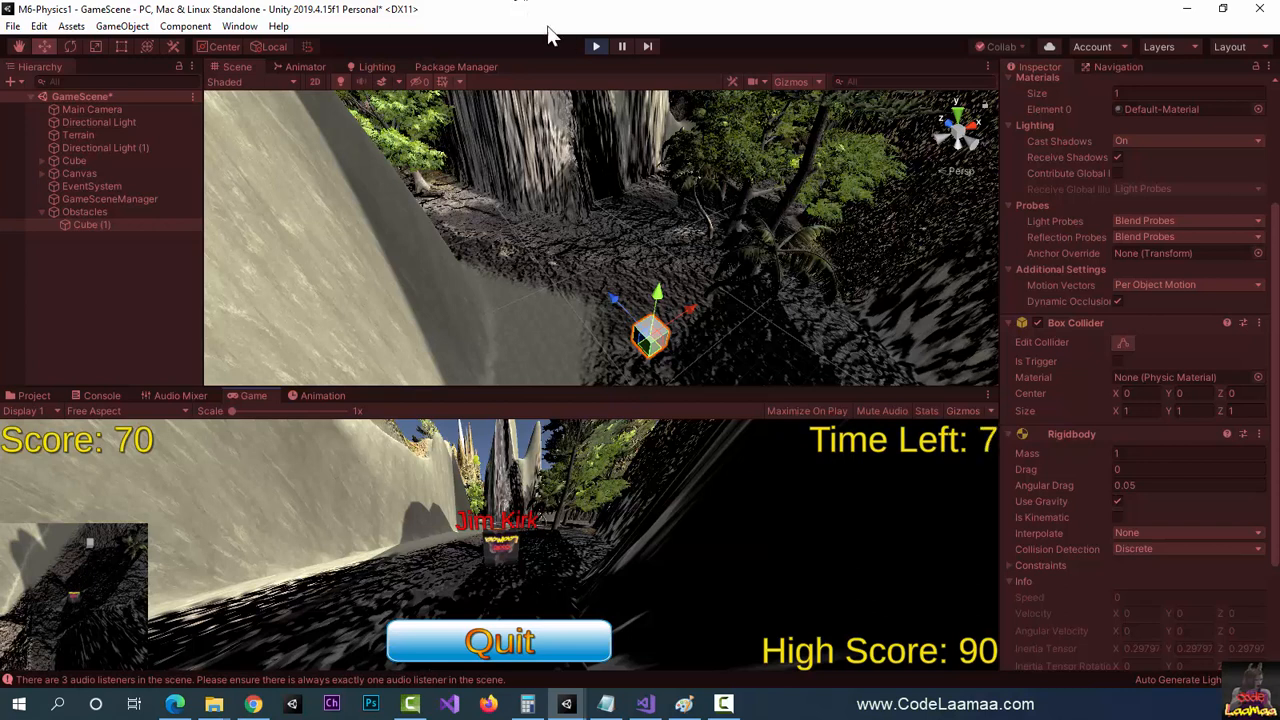
{"action": "left_click", "coordinate": [596, 46]}
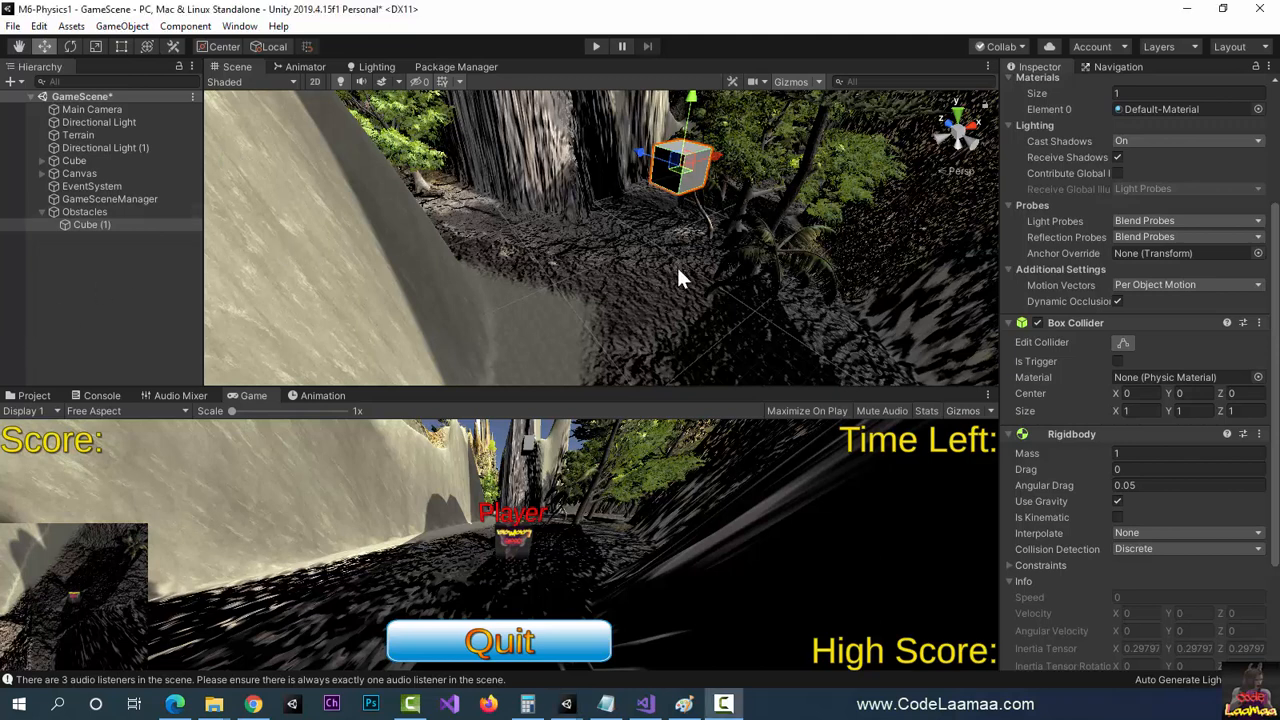
Add a 3D cylinder to the scene and make it a child of Obstacles.
{"action": "middle_click_drag", "start_coordinate": [676, 265], "coordinate": [670, 327]}
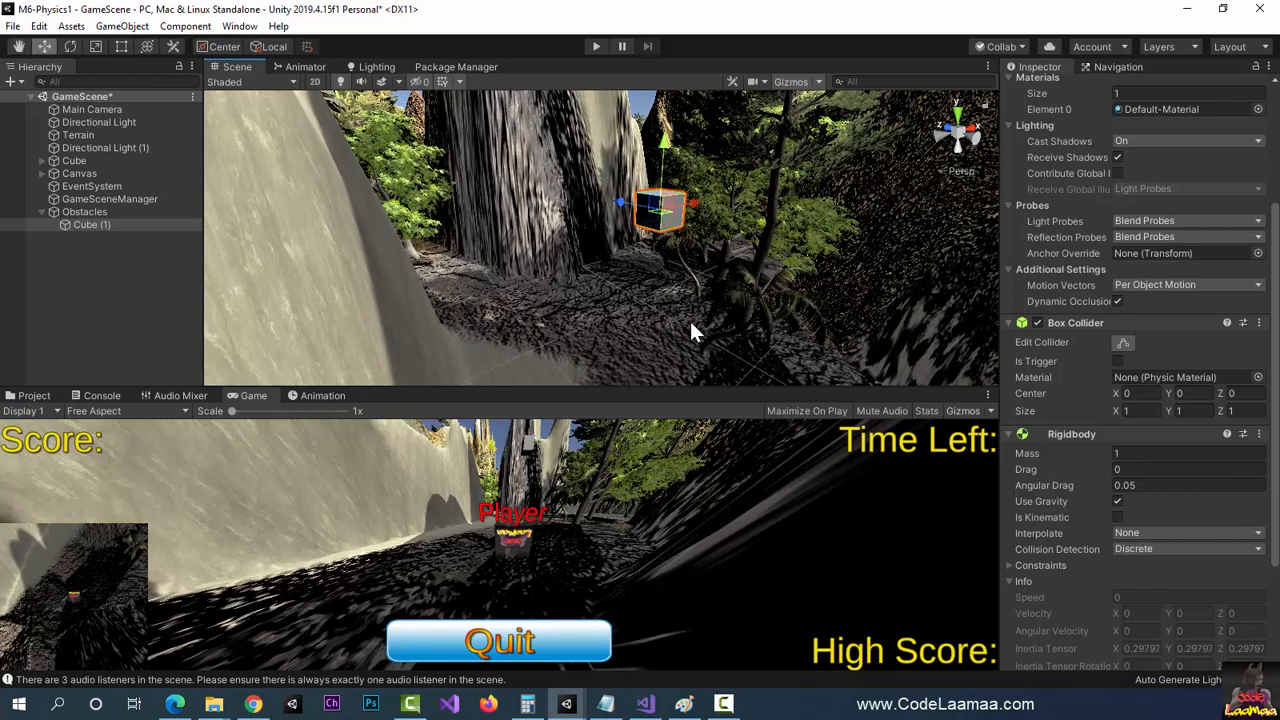
{"action": "scroll", "coordinate": [689, 318], "scroll_direction": "up", "scroll_amount": 3}
{"action": "middle_click_drag", "start_coordinate": [759, 338], "coordinate": [728, 323]}
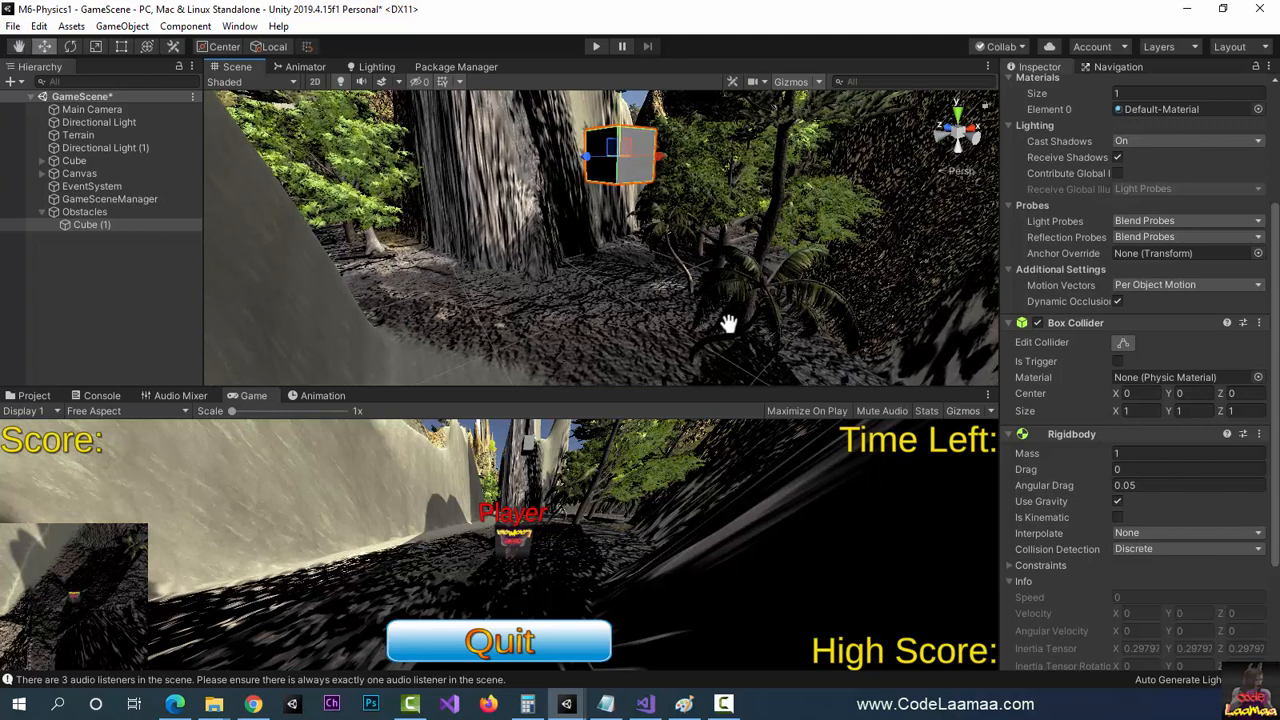
{"action": "left_click", "coordinate": [138, 28]}
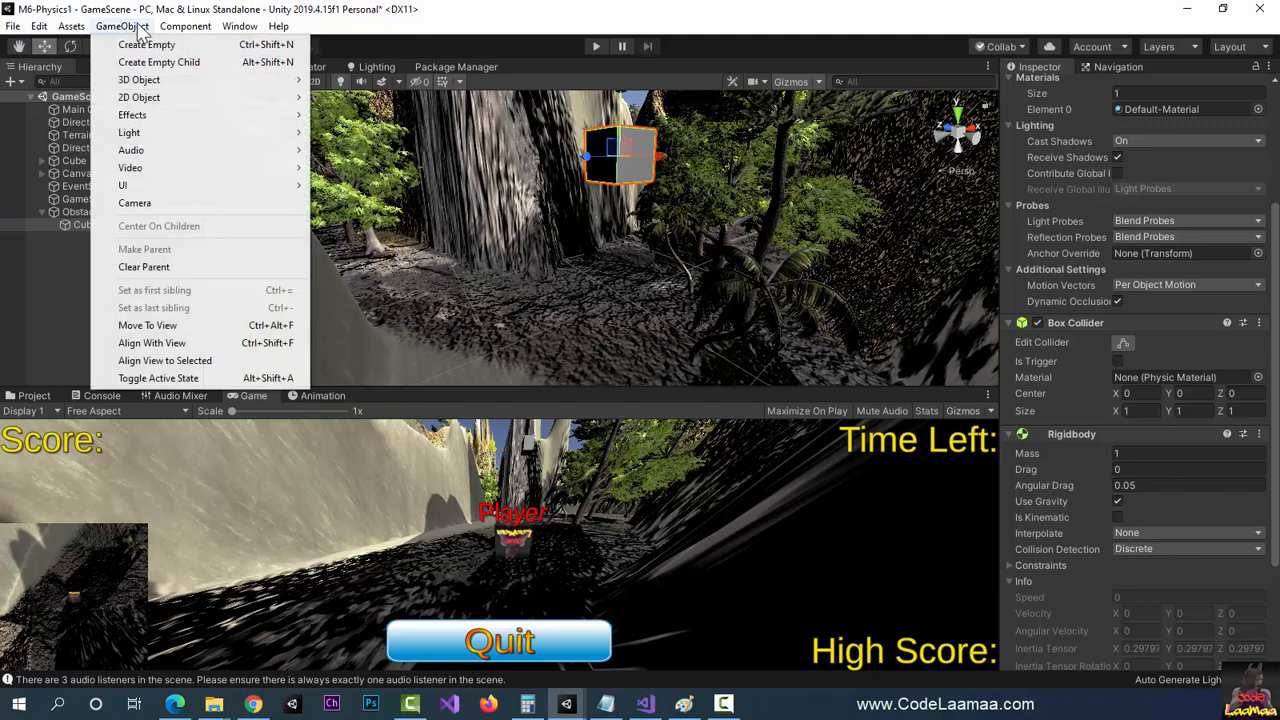
{"action": "mouse_move", "coordinate": [180, 80]}
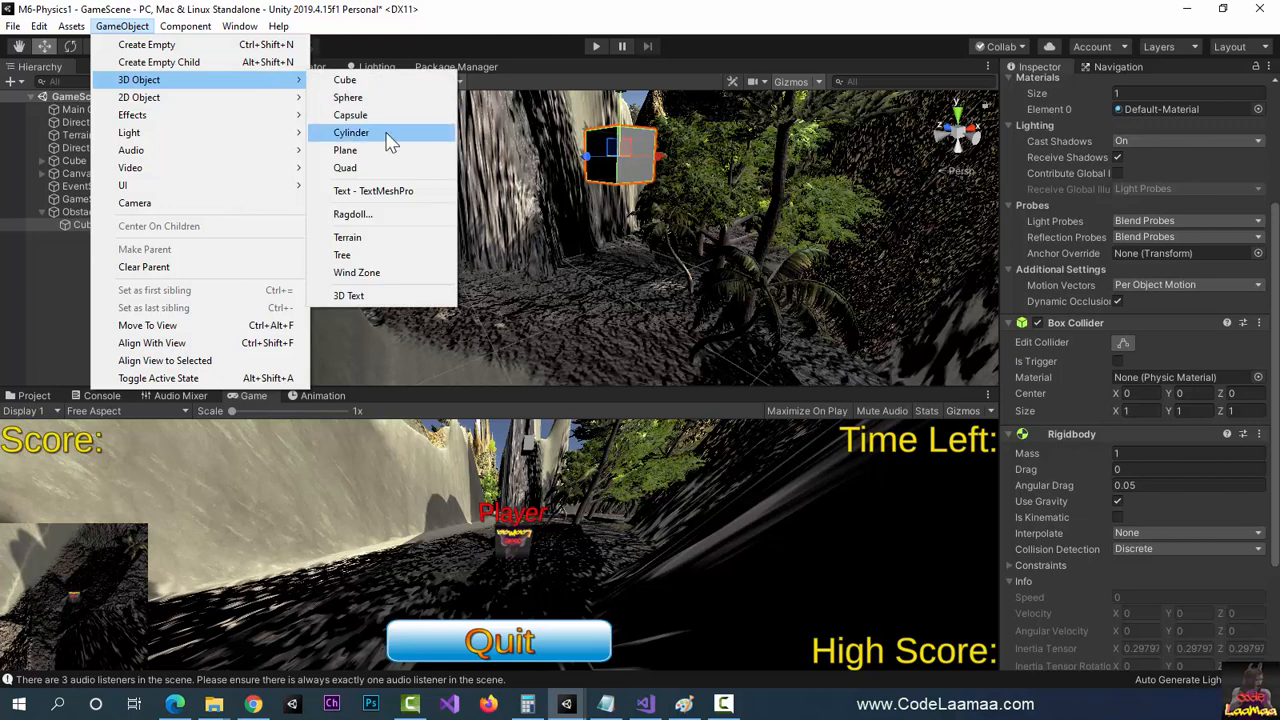
{"action": "left_click", "coordinate": [388, 132]}
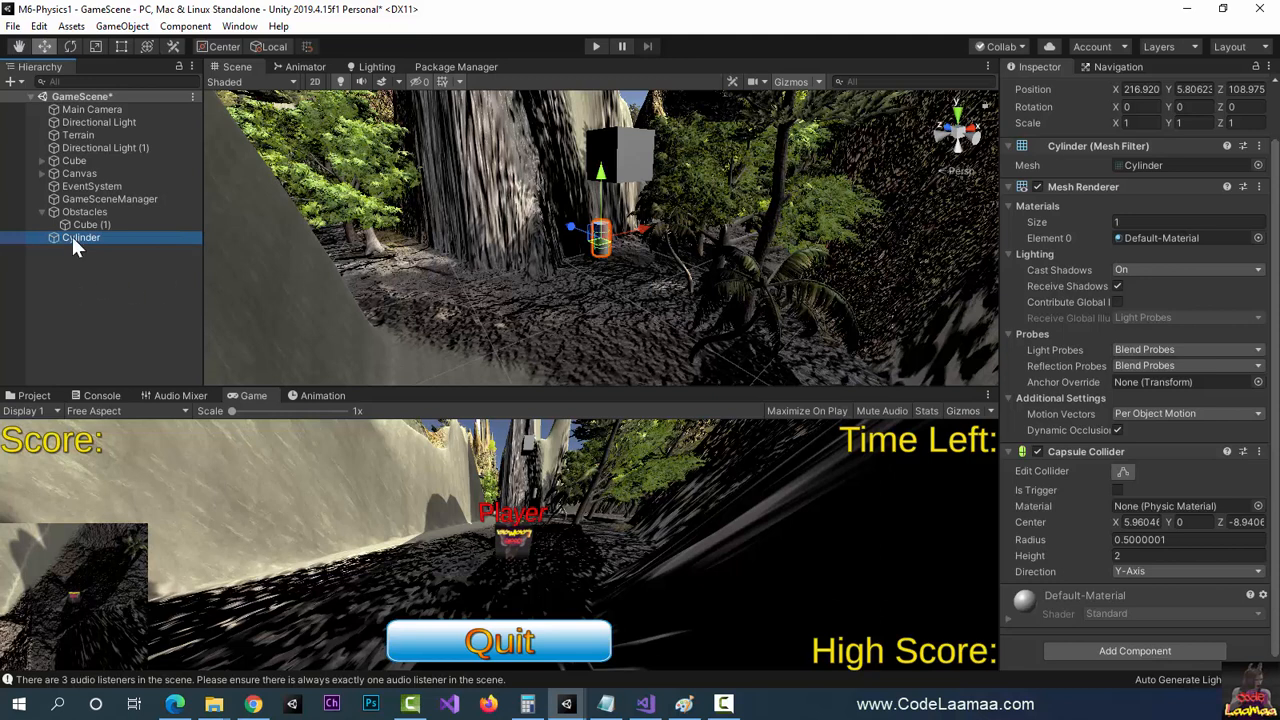
{"action": "left_click_drag", "start_coordinate": [73, 241], "coordinate": [96, 222]}
Set the cylinder's position to X 0 and Y 11.6, using Cube (1)'s position as reference.
{"action": "left_click", "coordinate": [96, 224]}
{"action": "scroll", "coordinate": [1143, 374], "scroll_direction": "up", "scroll_amount": 3}
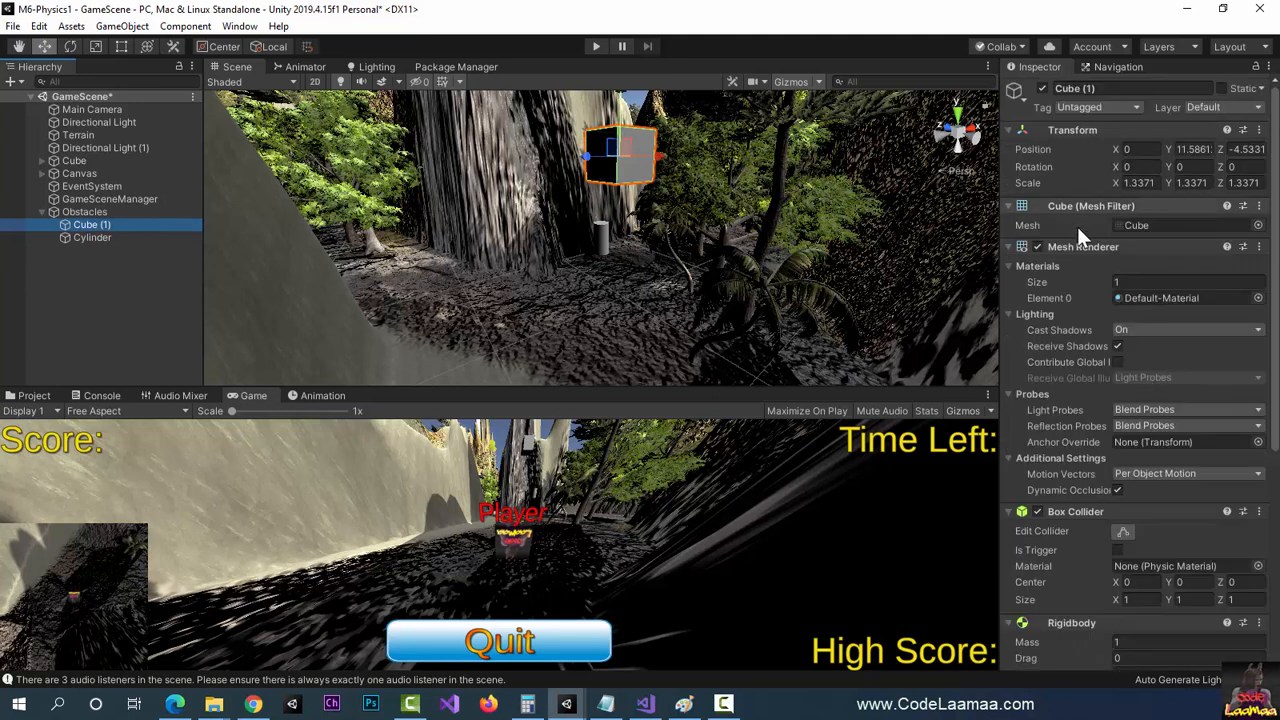
{"action": "left_click", "coordinate": [77, 237]}
{"action": "left_click", "coordinate": [1135, 149]}
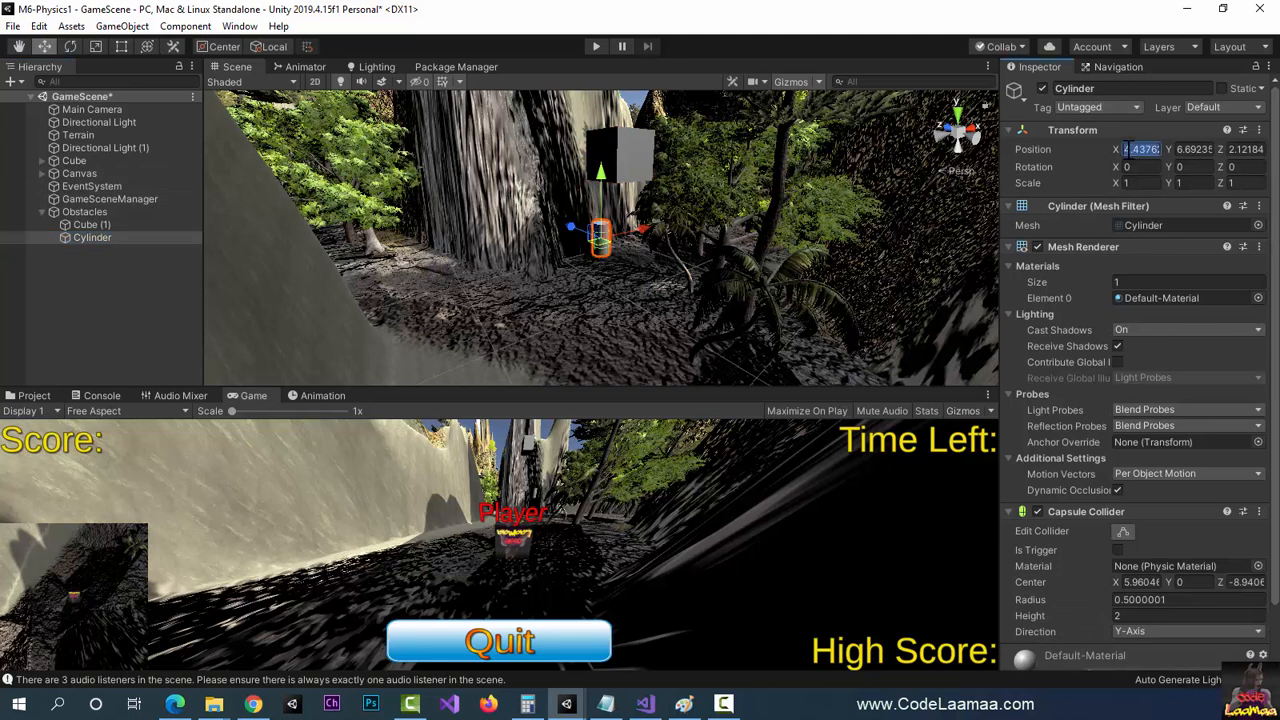
{"action": "type", "text": "0"}
{"action": "key", "text": "Tab"}
{"action": "type", "text": "11"}
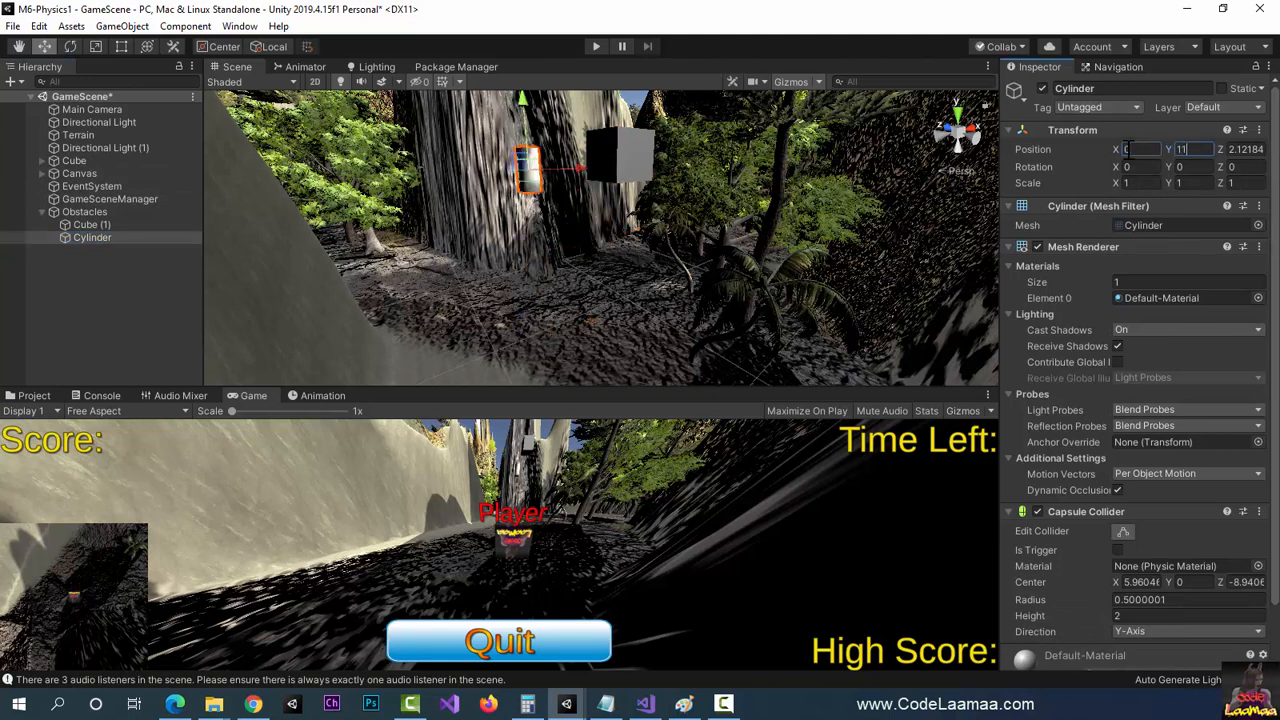
{"action": "type", "text": ".6"}
{"action": "key", "text": "Tab"}
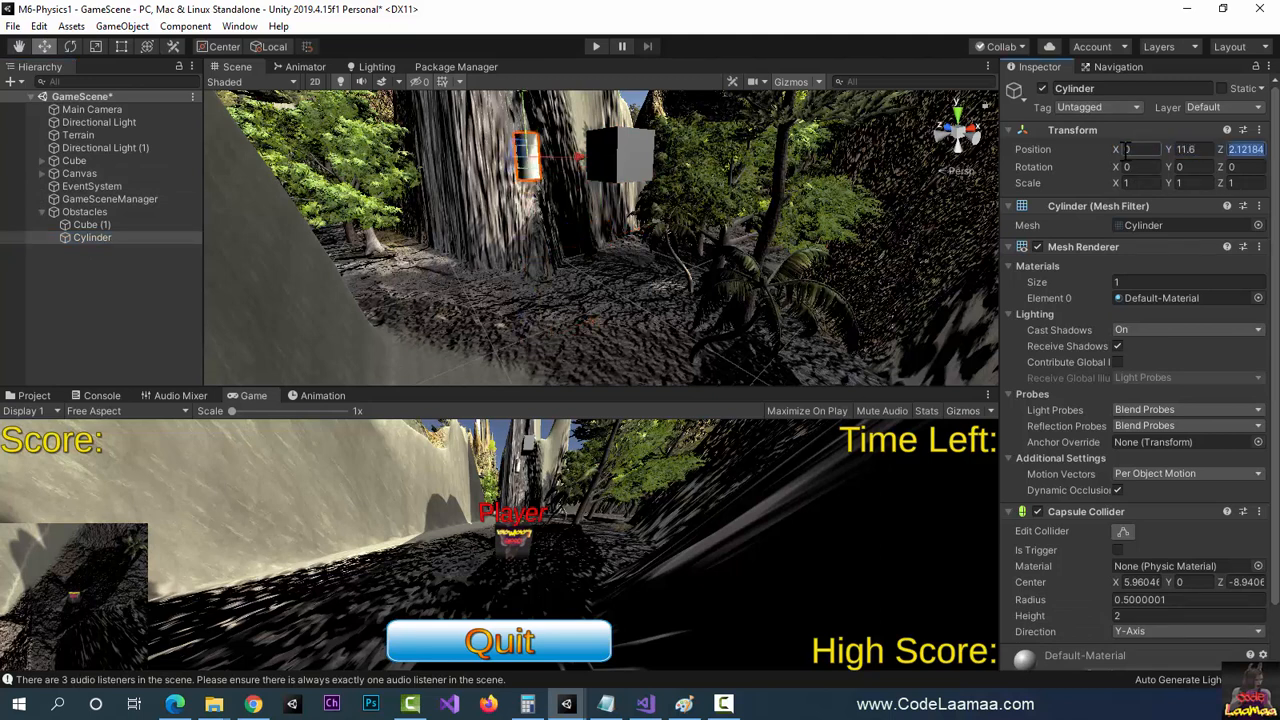
Set the cylinder's Z position to -4.533 to match Cube (1).
{"action": "left_click", "coordinate": [95, 226]}
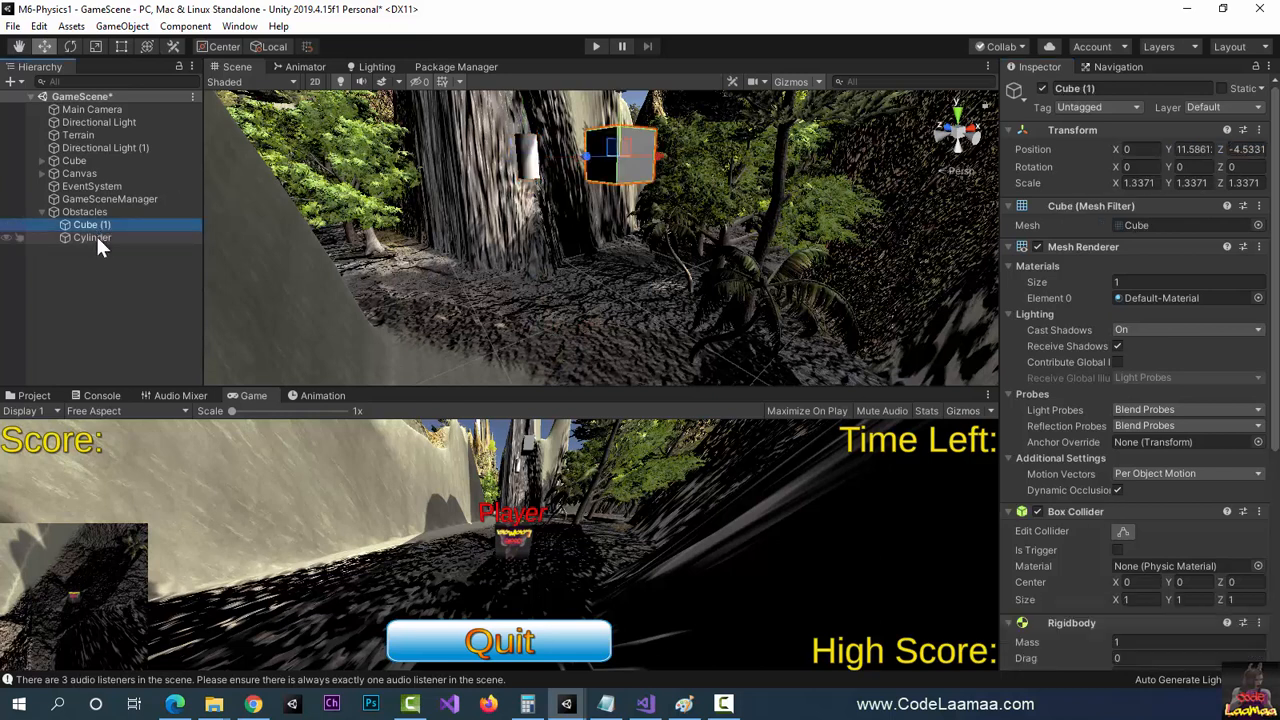
{"action": "left_click", "coordinate": [95, 238]}
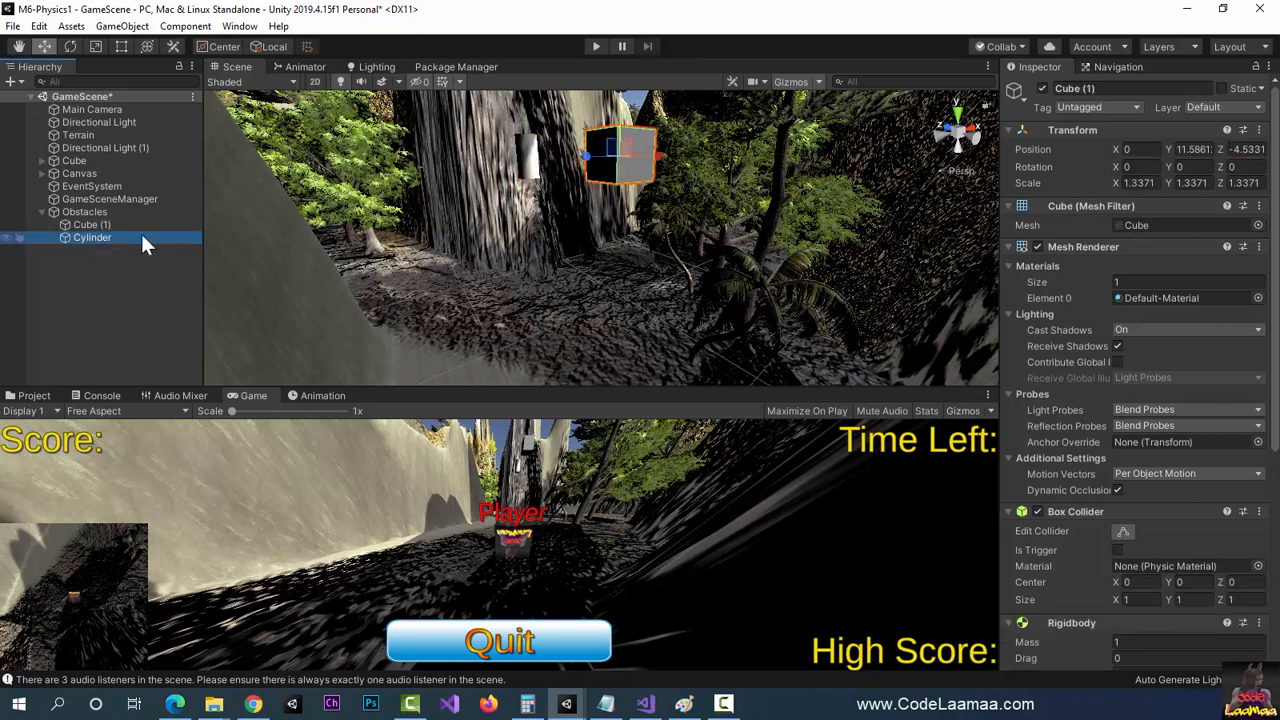
{"action": "left_click", "coordinate": [1245, 149]}
{"action": "double_click", "coordinate": [1248, 149]}
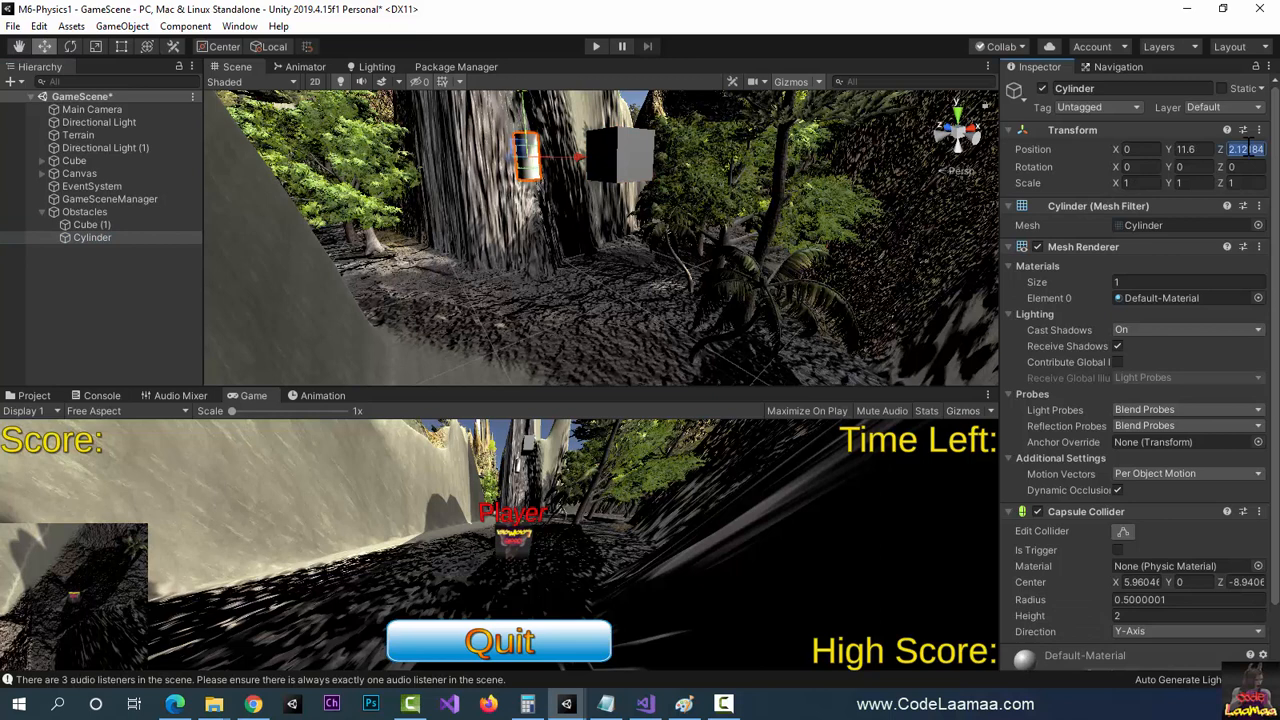
{"action": "type", "text": "-4.533"}
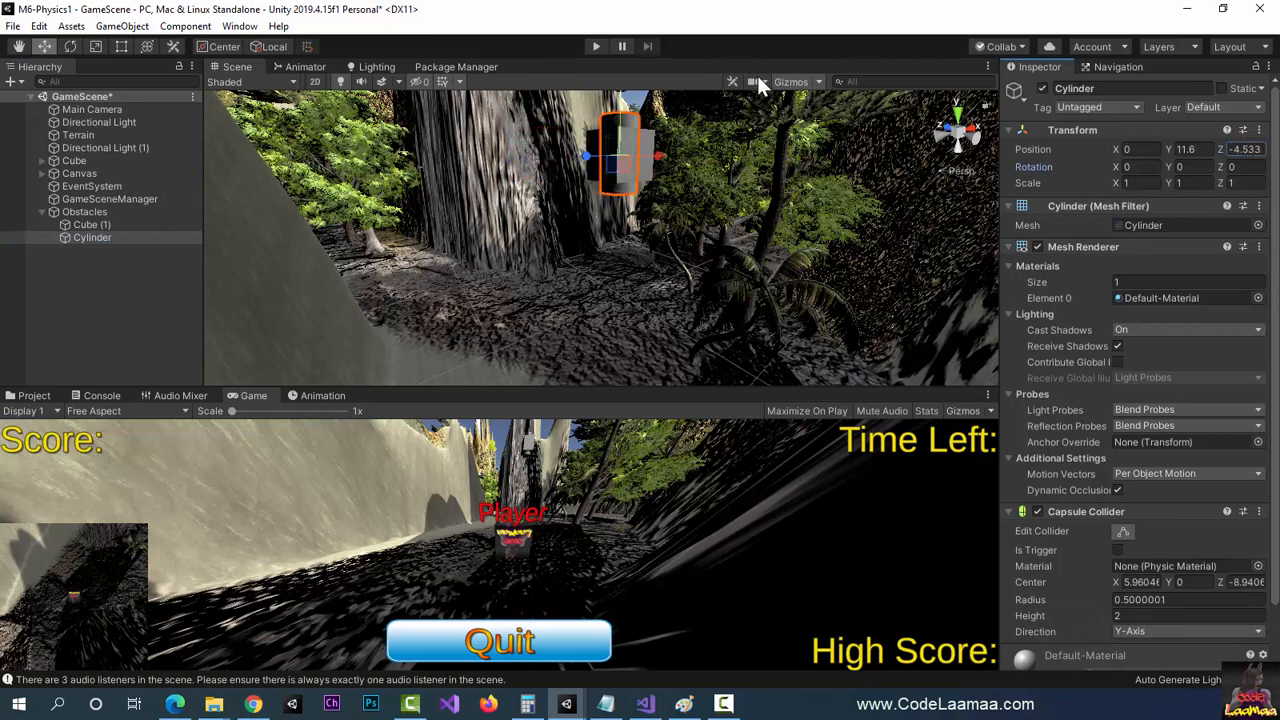
{"action": "key", "text": "Return"}
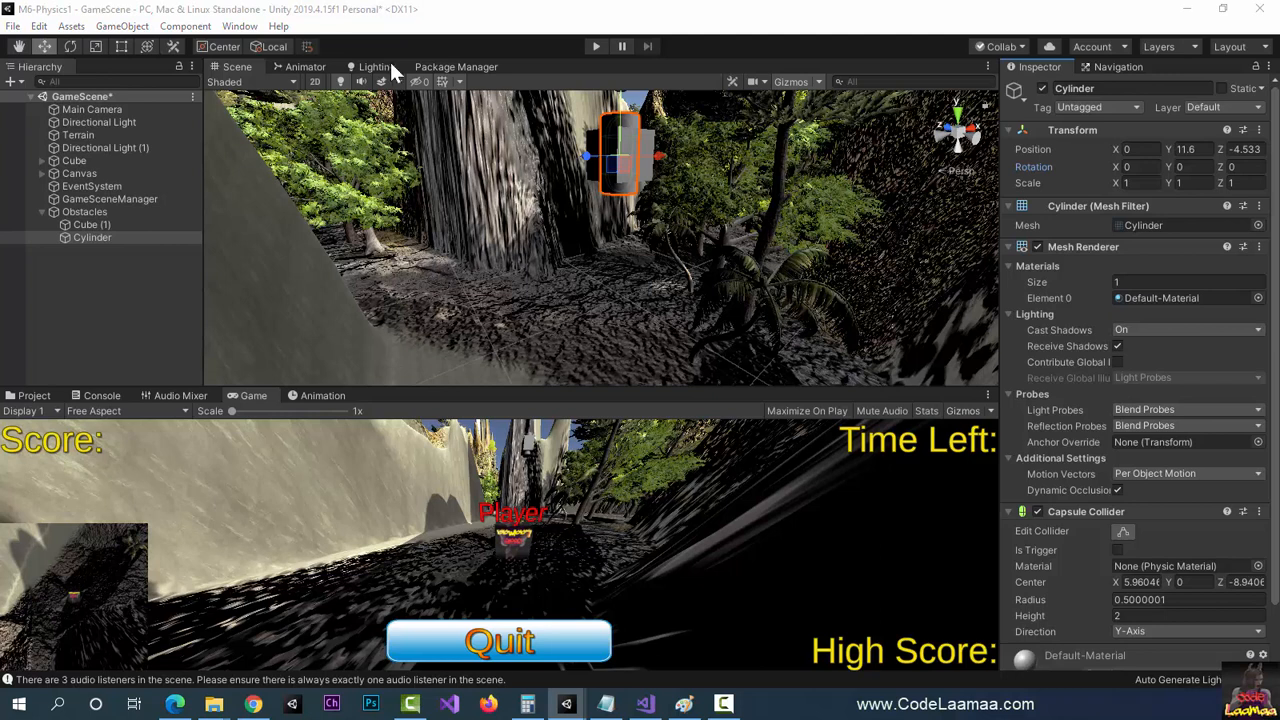
Set the cylinder's X rotation to 90 so it lies on its side.
{"action": "left_click", "coordinate": [1150, 168]}
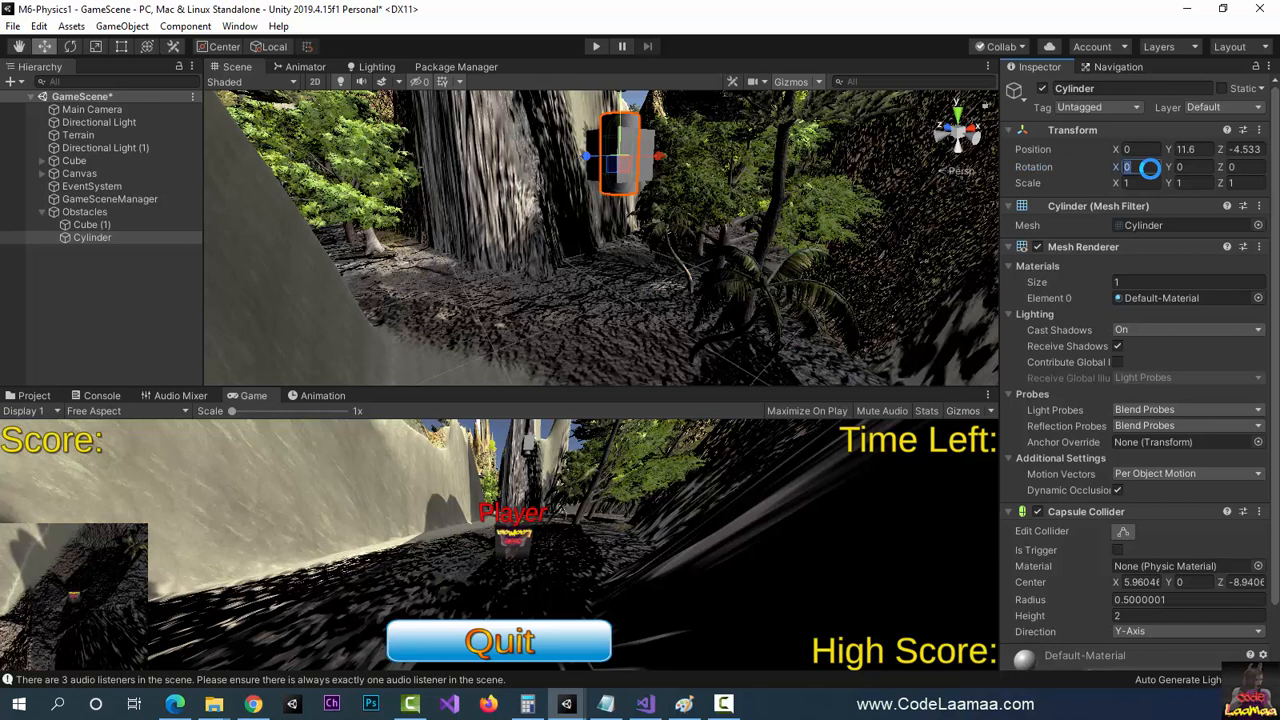
{"action": "type", "text": "90"}
{"action": "key", "text": "Tab"}
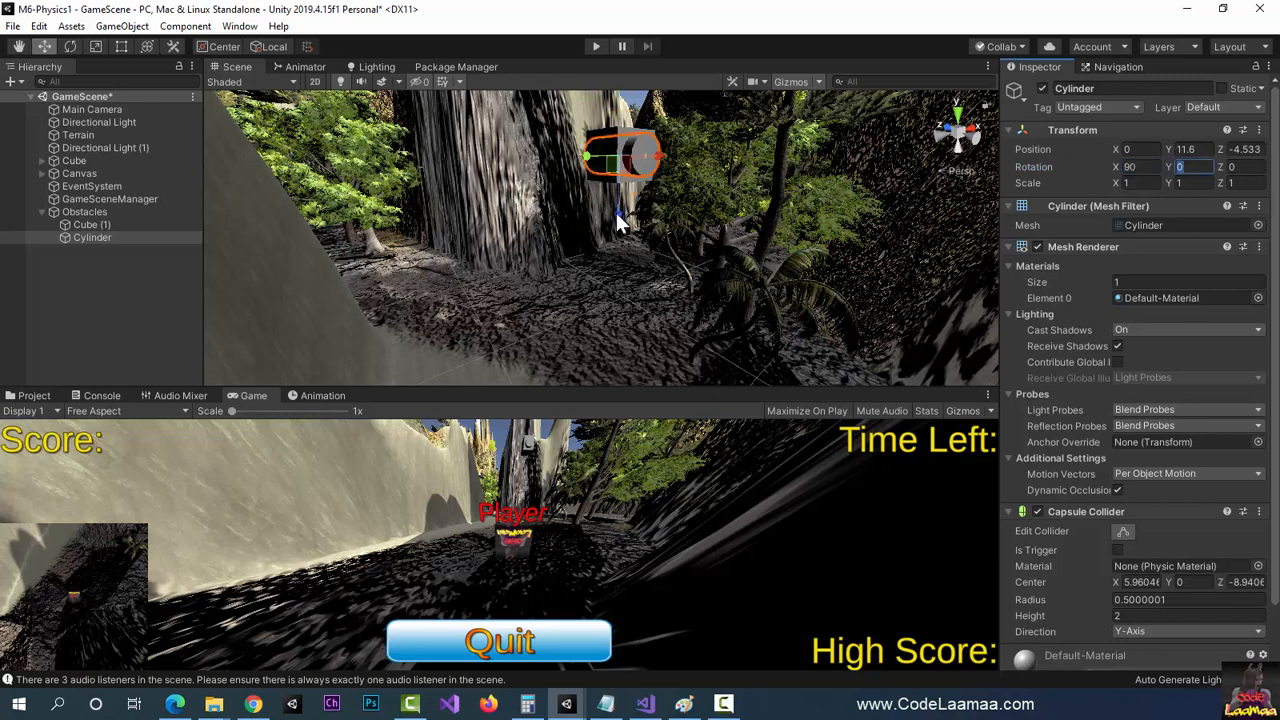
Lower the cylinder beneath the cube to a Y position of about 7.96.
{"action": "left_click_drag", "start_coordinate": [620, 219], "coordinate": [628, 332]}
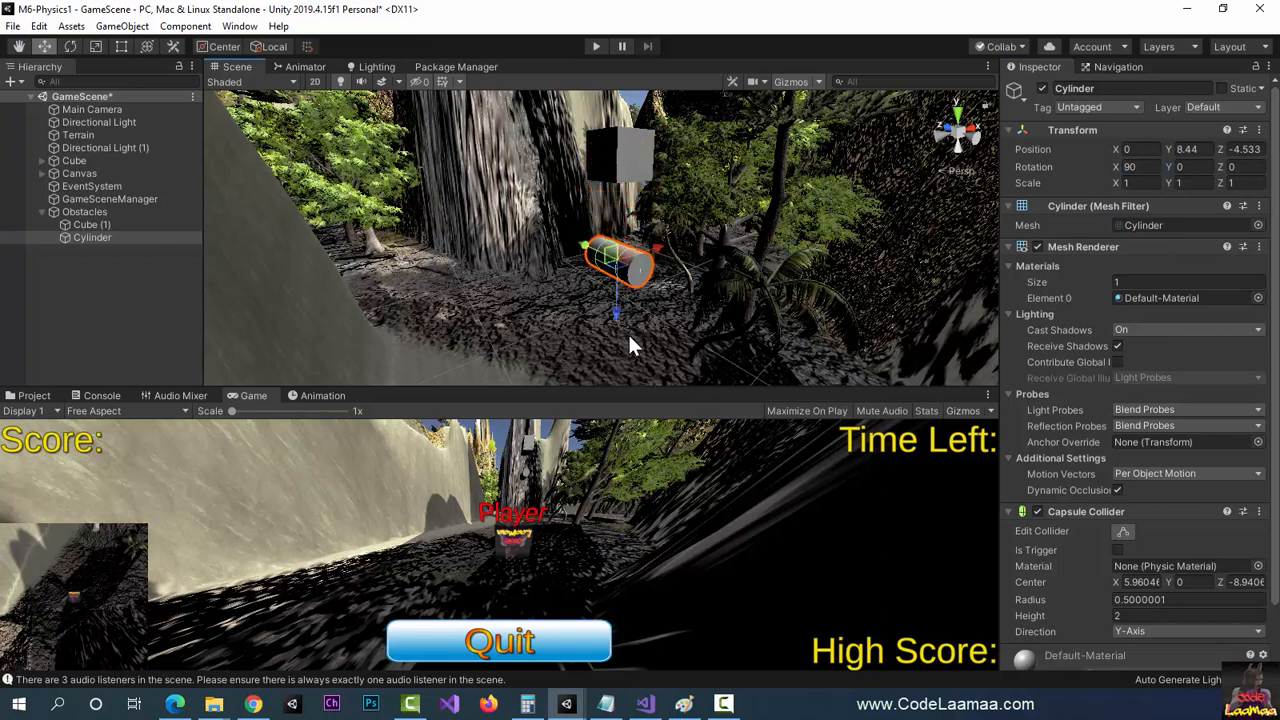
{"action": "key", "text": "alt"}
{"action": "right_click_drag", "start_coordinate": [633, 357], "coordinate": [660, 300]}
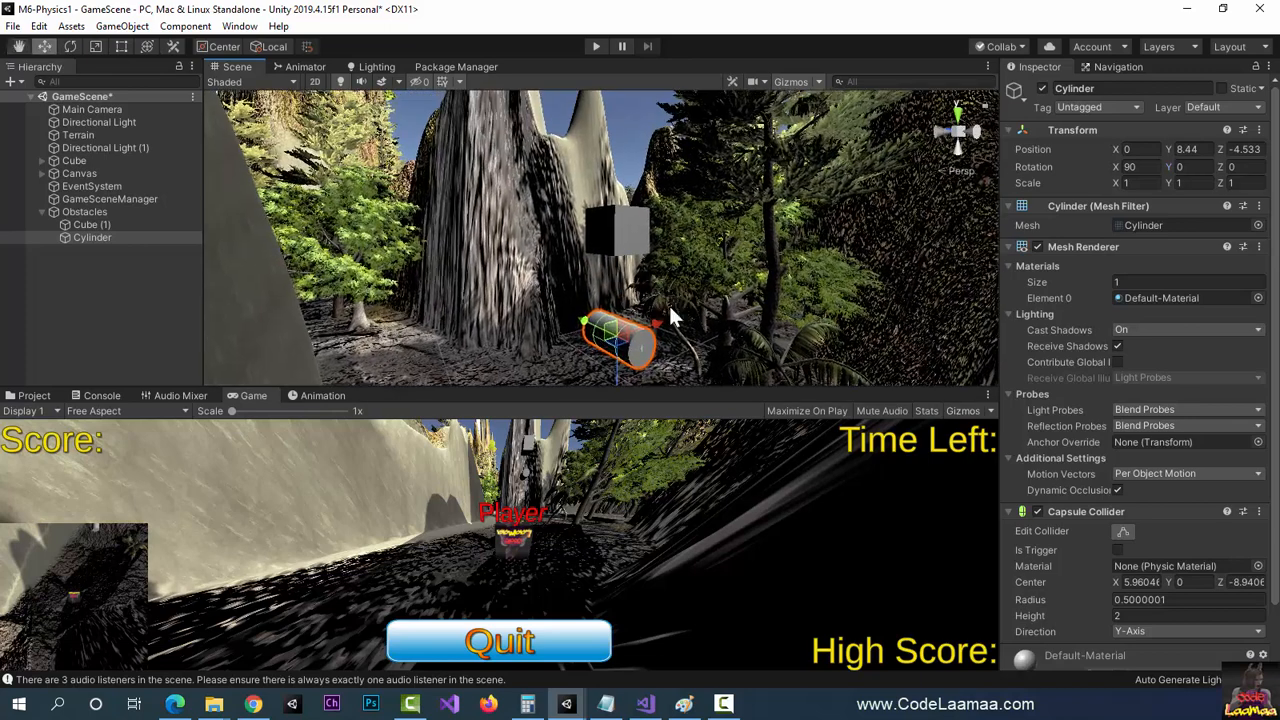
{"action": "middle_click_drag", "start_coordinate": [610, 246], "coordinate": [636, 255]}
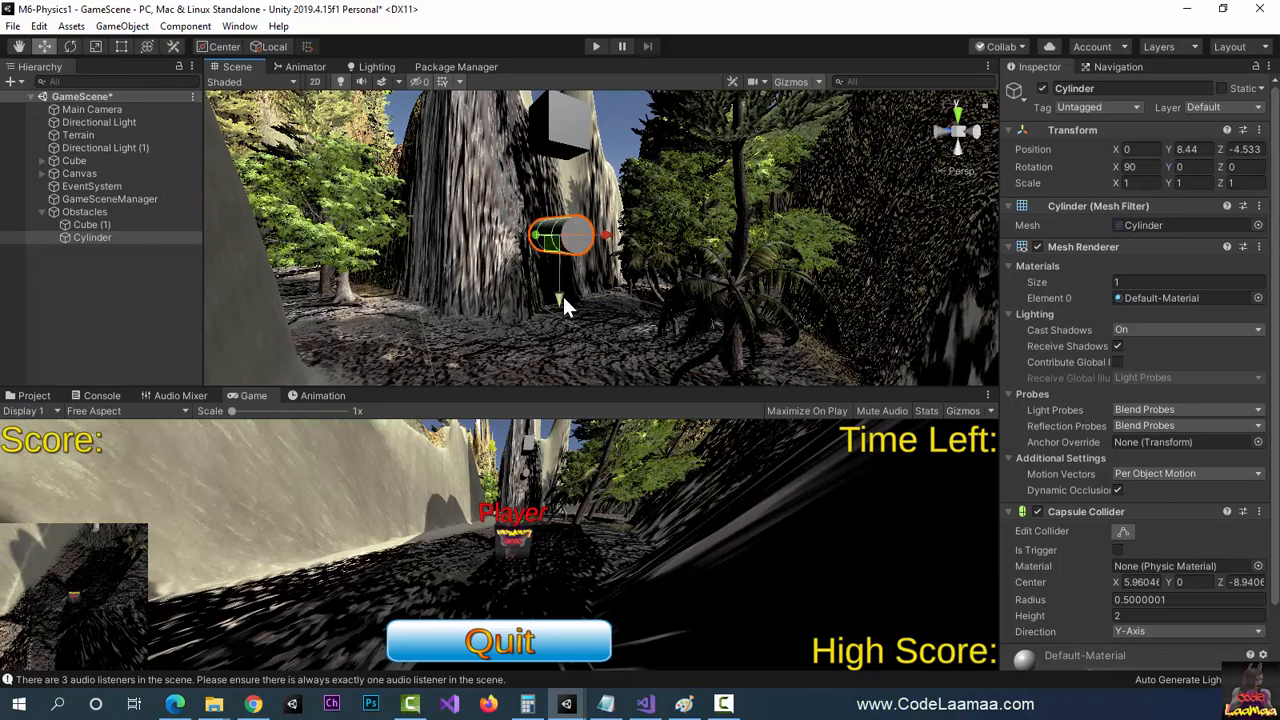
{"action": "mouse_move", "coordinate": [563, 298]}
{"action": "left_mouse_down"}
{"action": "mouse_move", "coordinate": [564, 329]}
{"action": "mouse_move", "coordinate": [568, 309]}
{"action": "left_mouse_up"}
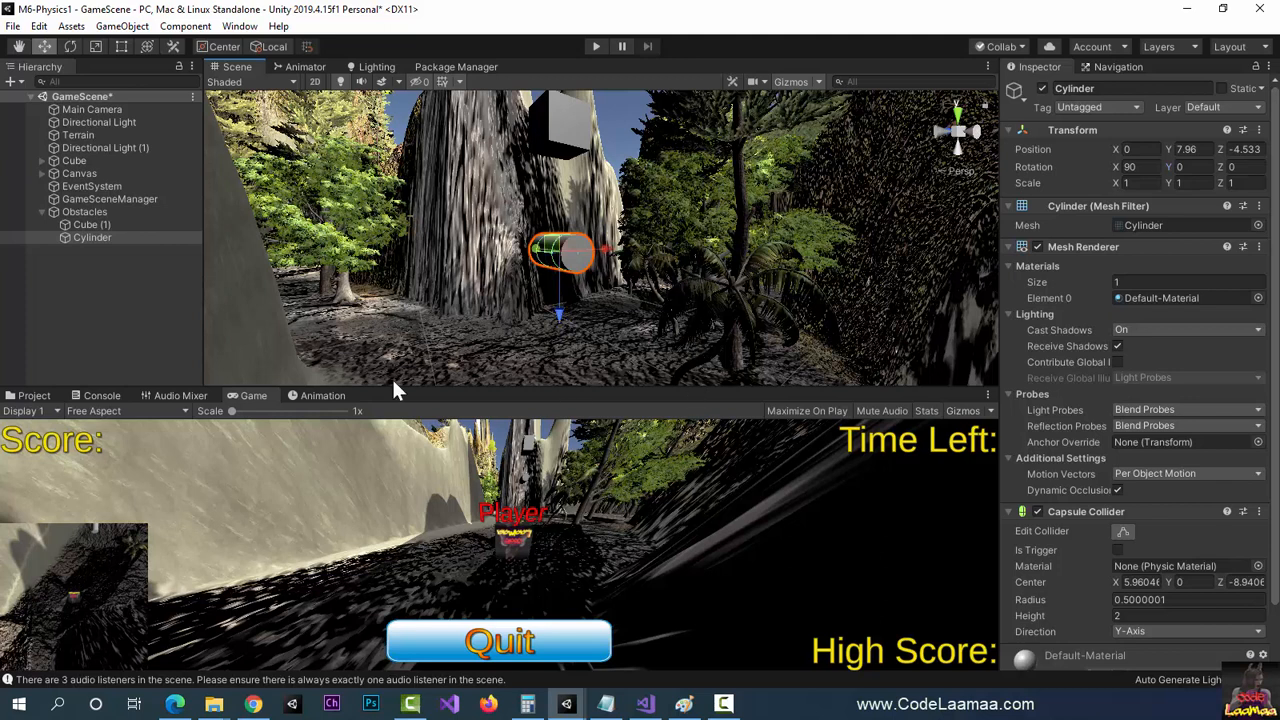
Play the scene to examine how the falling cube meets the cylinder without a Rigidbody, and stop the game.
{"action": "left_click", "coordinate": [595, 47]}
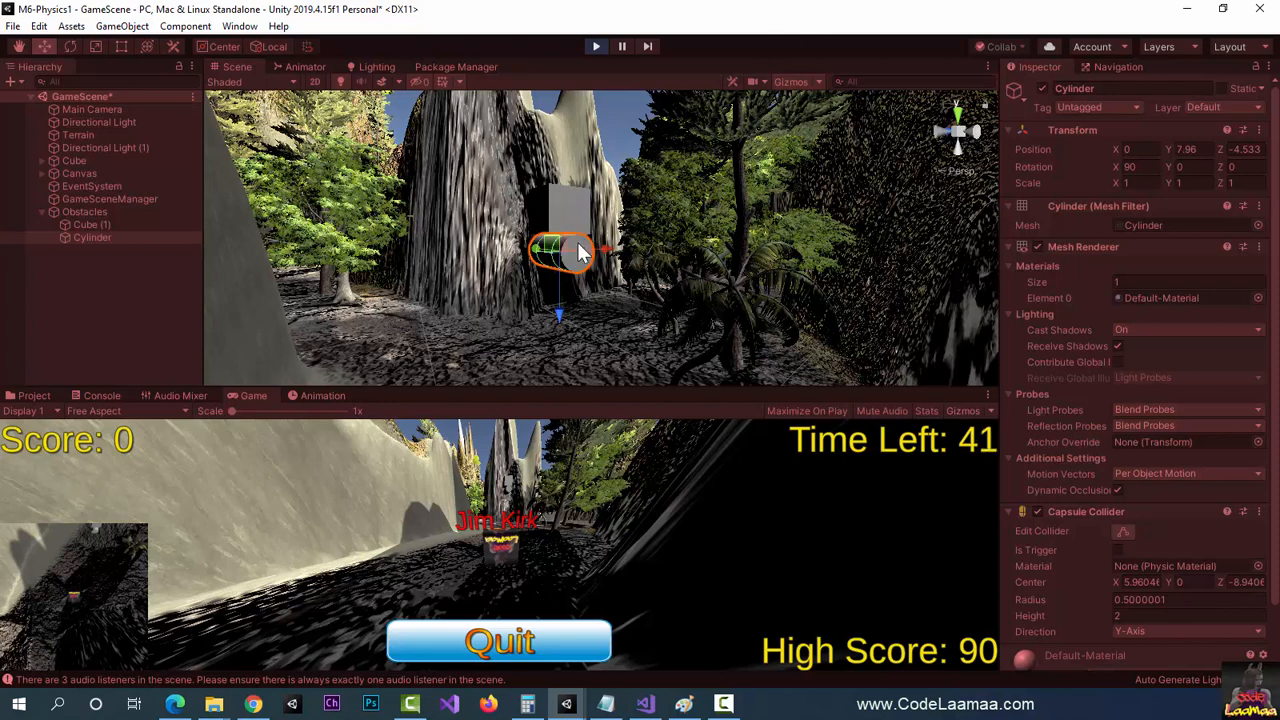
{"action": "mouse_move", "coordinate": [576, 250]}
{"action": "right_mouse_down"}
{"action": "mouse_move", "coordinate": [583, 291]}
{"action": "mouse_move", "coordinate": [577, 271]}
{"action": "right_mouse_up"}
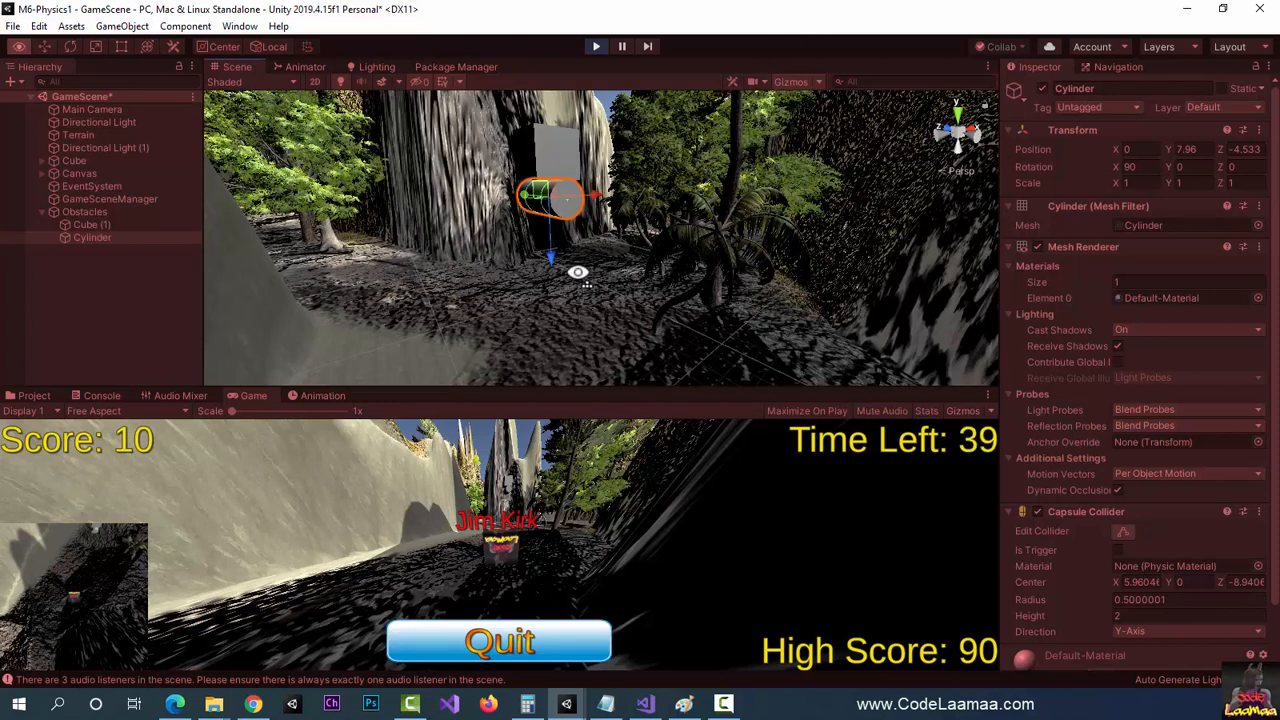
{"action": "middle_click_drag", "start_coordinate": [583, 283], "coordinate": [560, 296]}
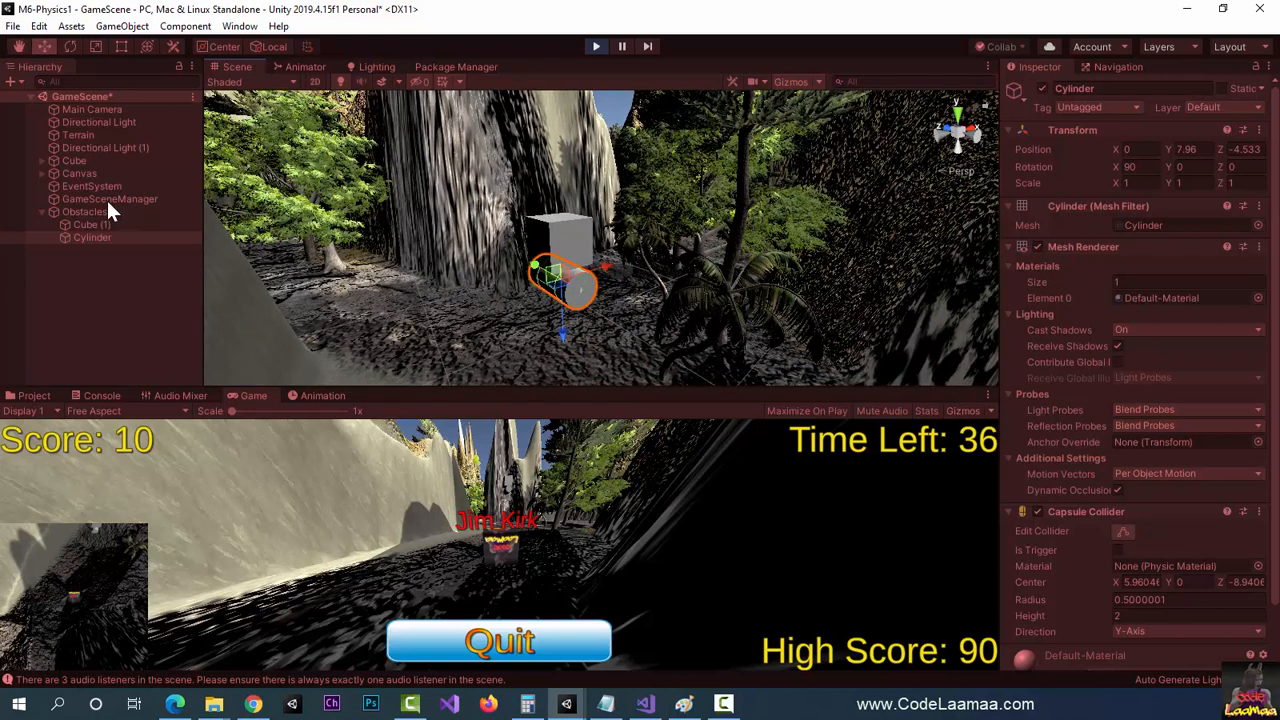
{"action": "left_click", "coordinate": [84, 172]}
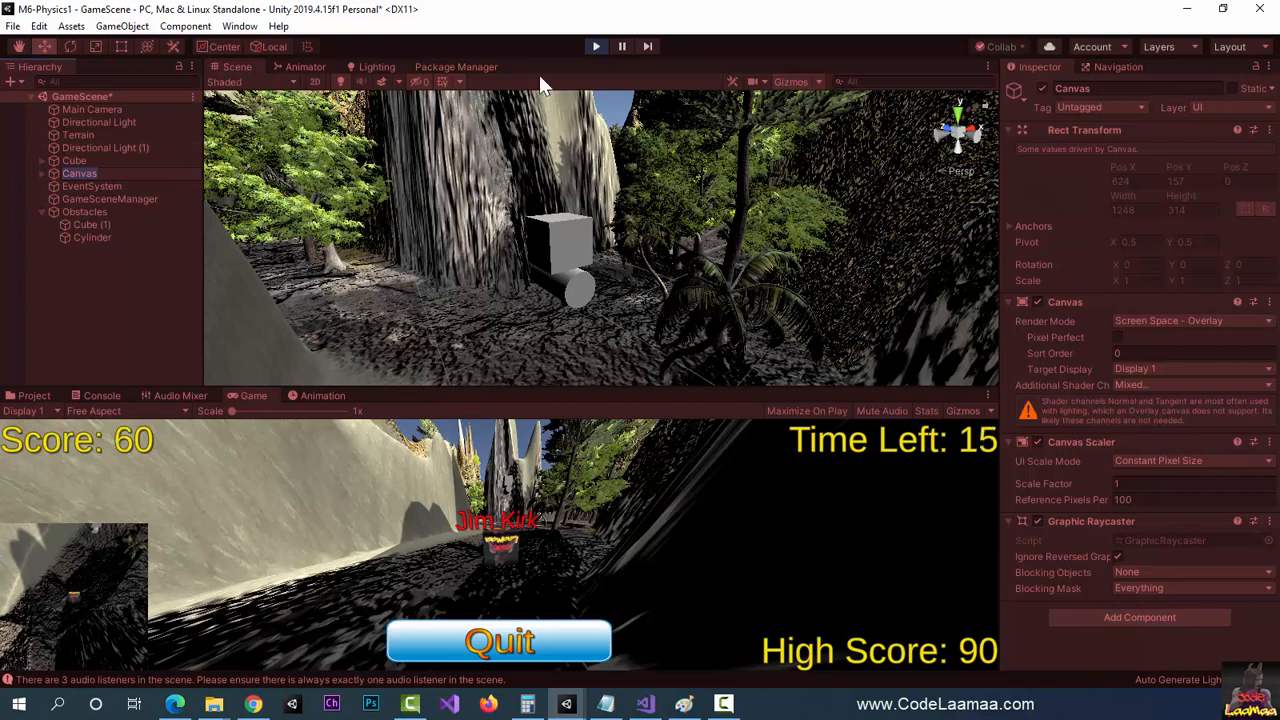
{"action": "left_click", "coordinate": [596, 46]}
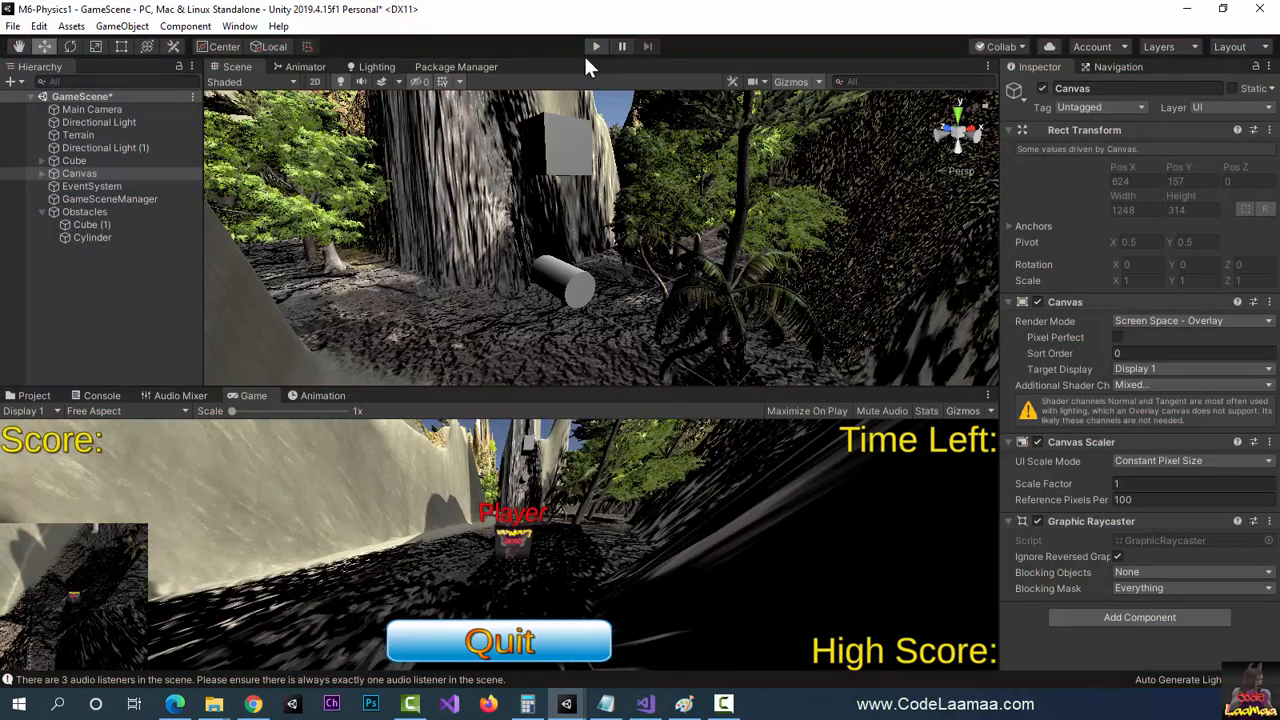
Shift the cylinder sideways to an X position of about 0.36 and test the cube's fall in play mode, stopping the game again.
{"action": "left_click", "coordinate": [88, 237]}
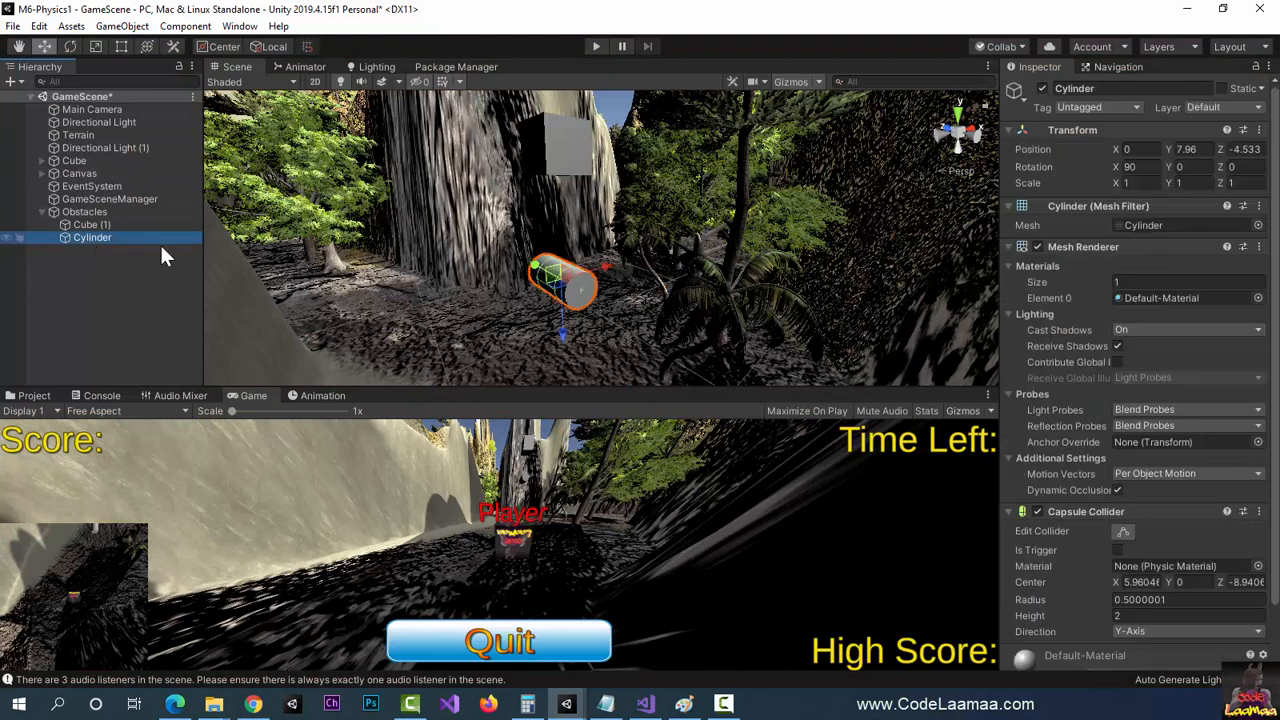
{"action": "left_click_drag", "start_coordinate": [609, 263], "coordinate": [619, 260]}
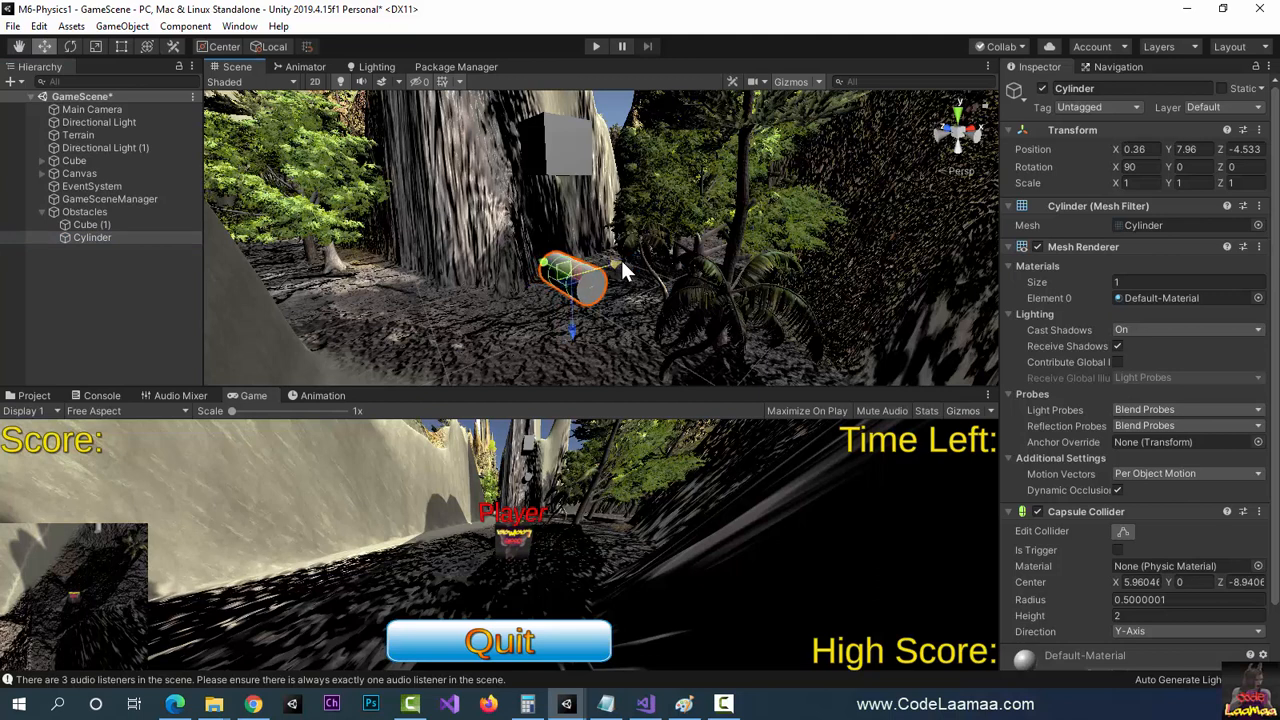
{"action": "left_click", "coordinate": [594, 47]}
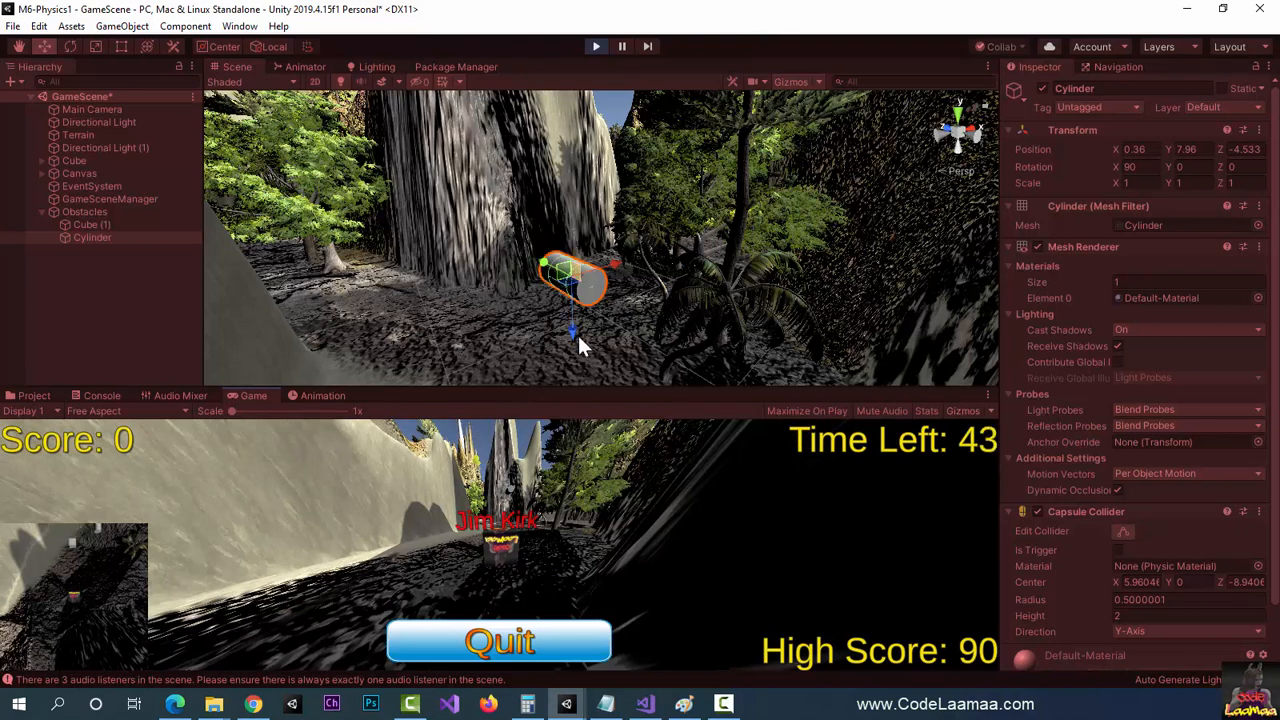
{"action": "middle_click_drag", "start_coordinate": [575, 332], "coordinate": [568, 270]}
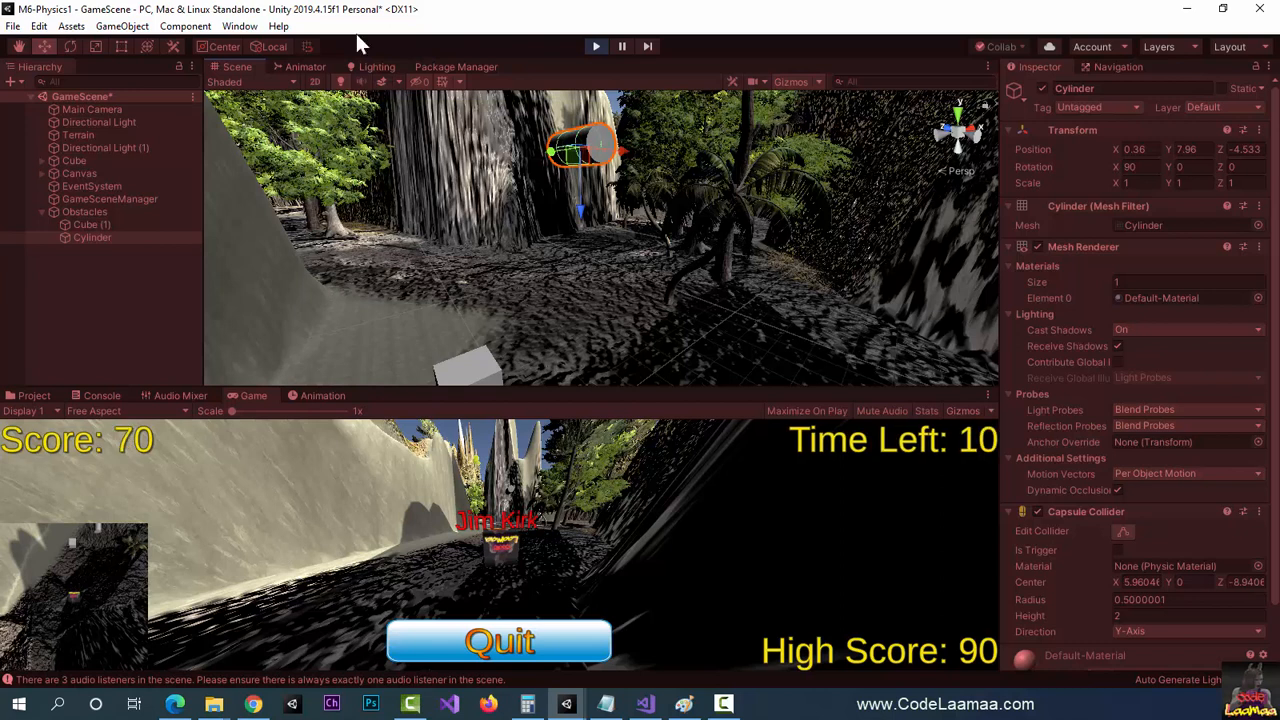
{"action": "left_click", "coordinate": [595, 47]}
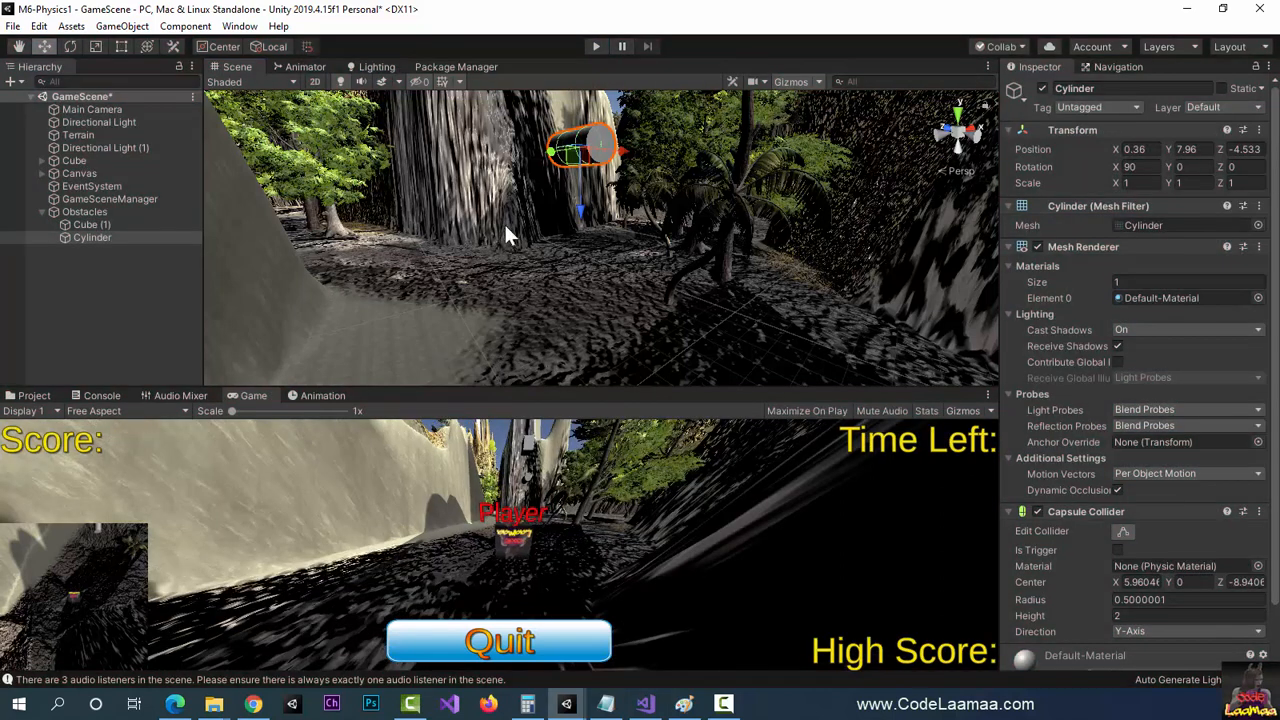
Add a Rigidbody component to the cylinder.
{"action": "key", "text": "F10"}
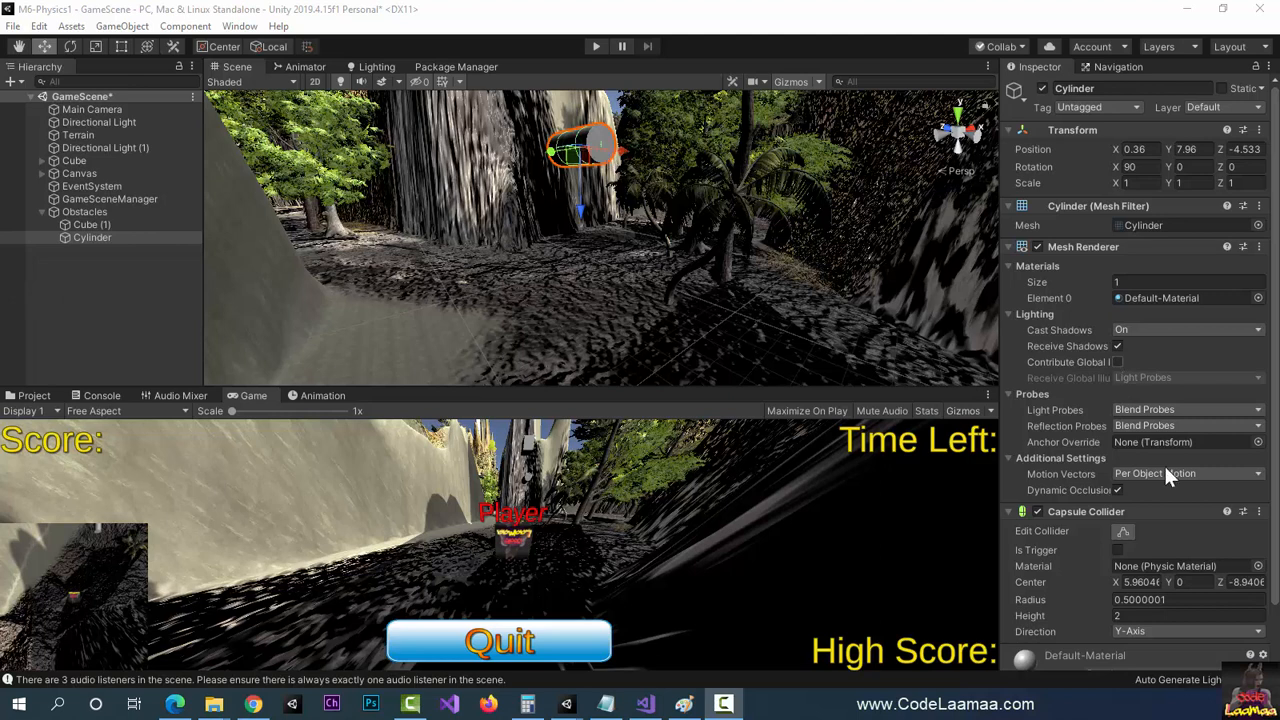
{"action": "scroll", "coordinate": [1185, 568], "scroll_direction": "down", "scroll_amount": 2}
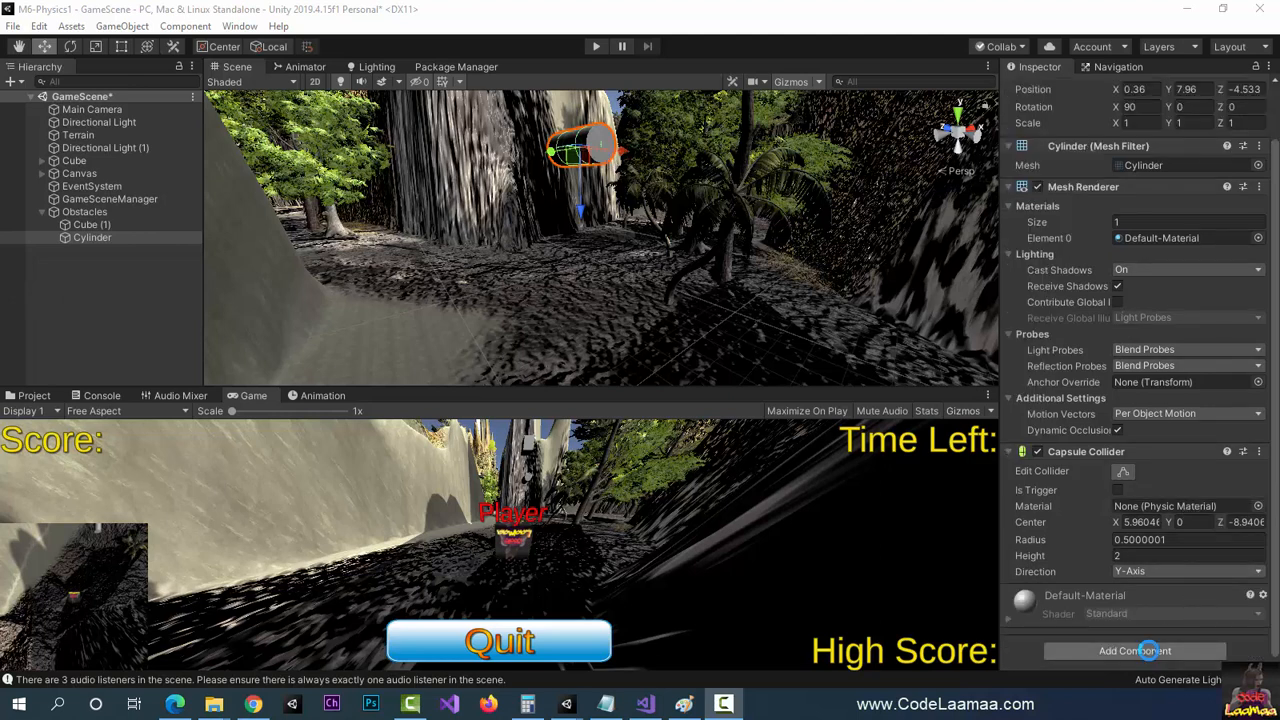
{"action": "left_click", "coordinate": [1135, 650]}
{"action": "key", "text": "Return"}
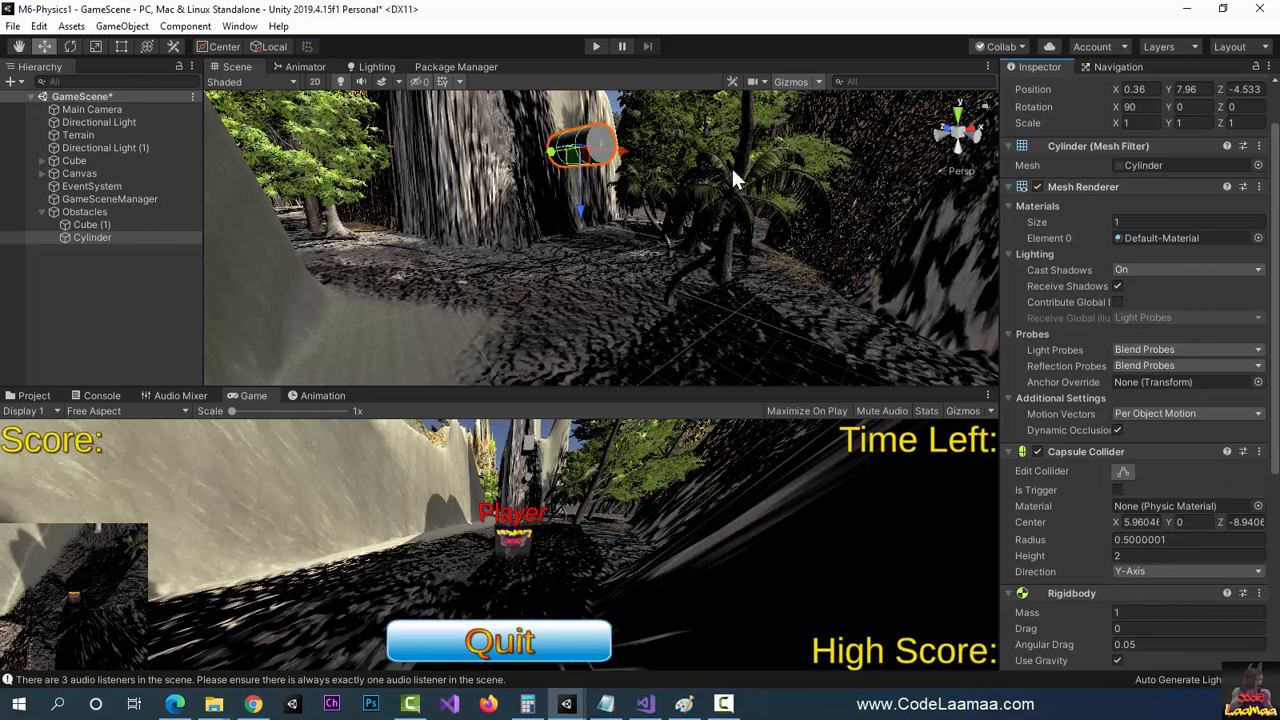
Play the scene to watch the cube and cylinder fall with both Rigidbodies, and stop the game.
{"action": "middle_click_drag", "start_coordinate": [710, 157], "coordinate": [696, 225]}
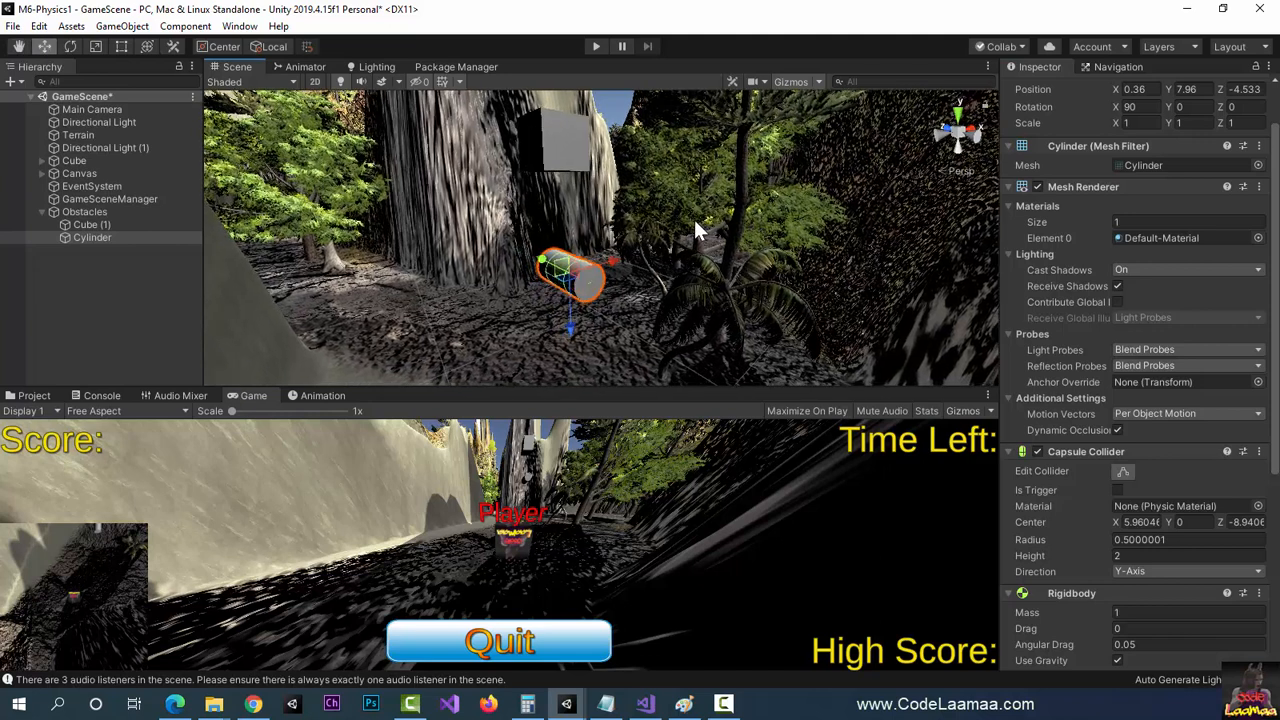
{"action": "scroll", "coordinate": [697, 230], "scroll_direction": "down", "scroll_amount": 5}
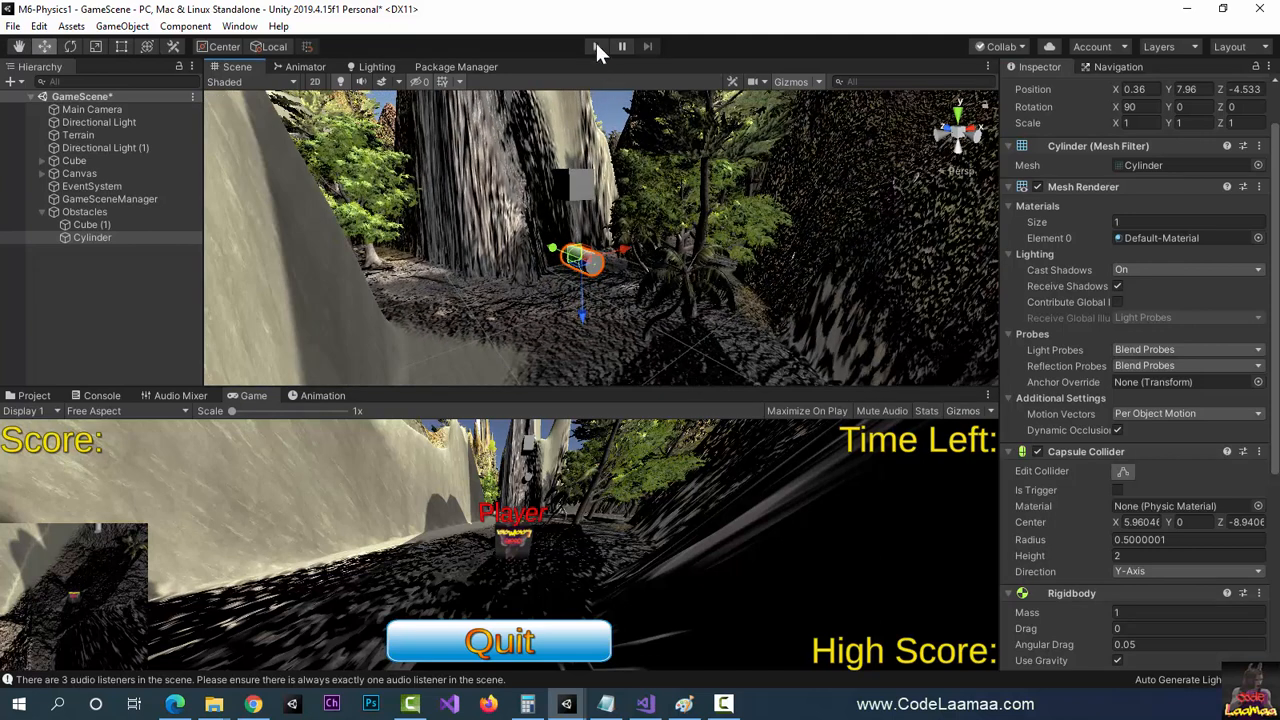
{"action": "left_click", "coordinate": [596, 46]}
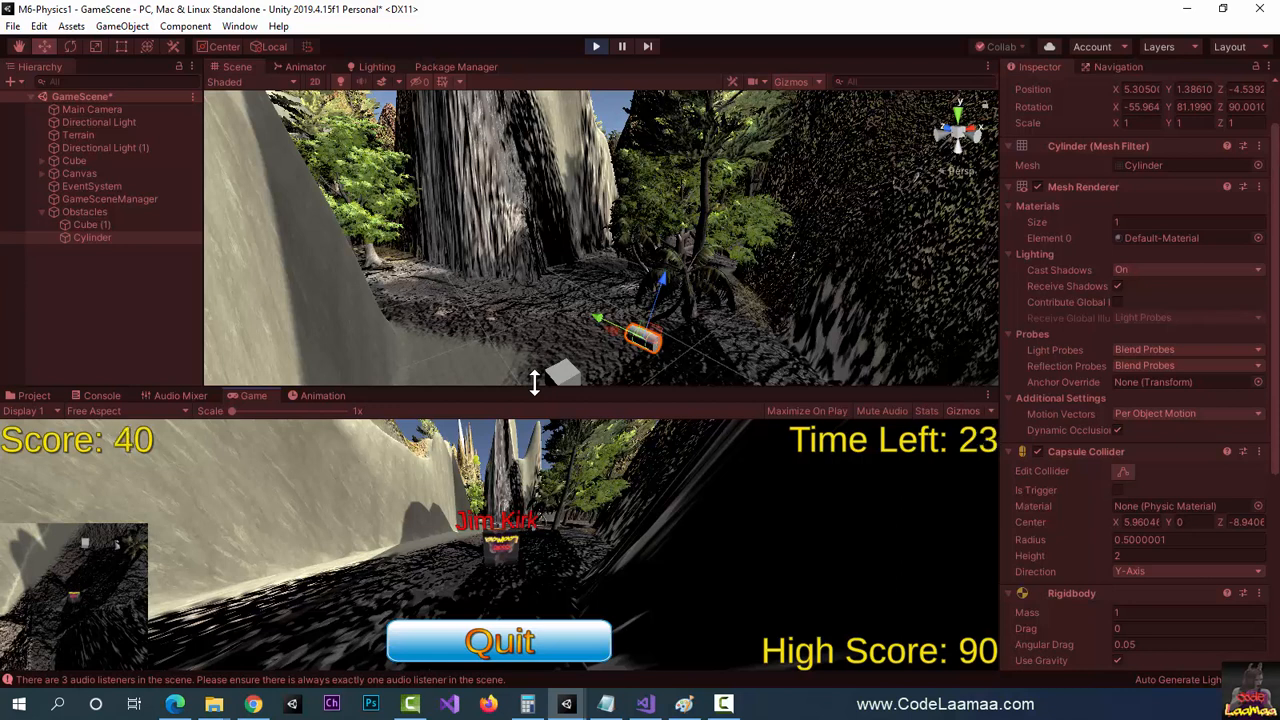
{"action": "left_click", "coordinate": [597, 46]}
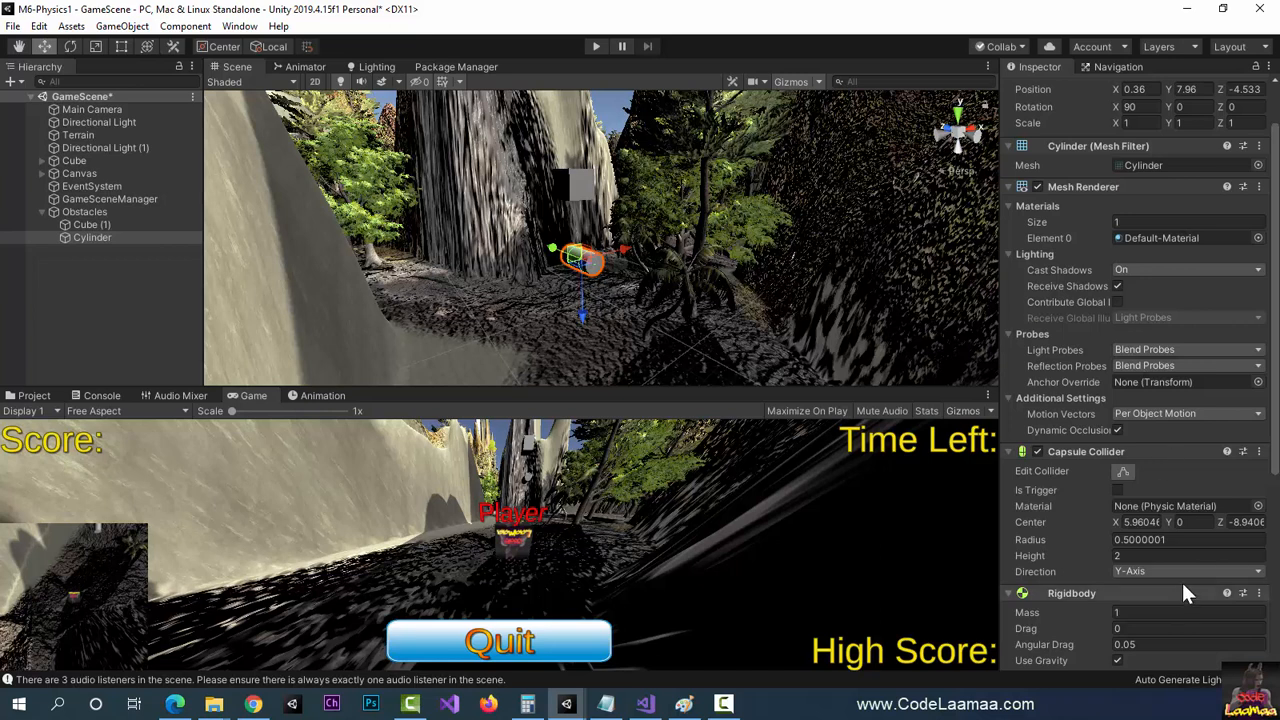
Set the Drag of the cylinder's Rigidbody to 10.
{"action": "scroll", "coordinate": [1180, 578], "scroll_direction": "down", "scroll_amount": 10}
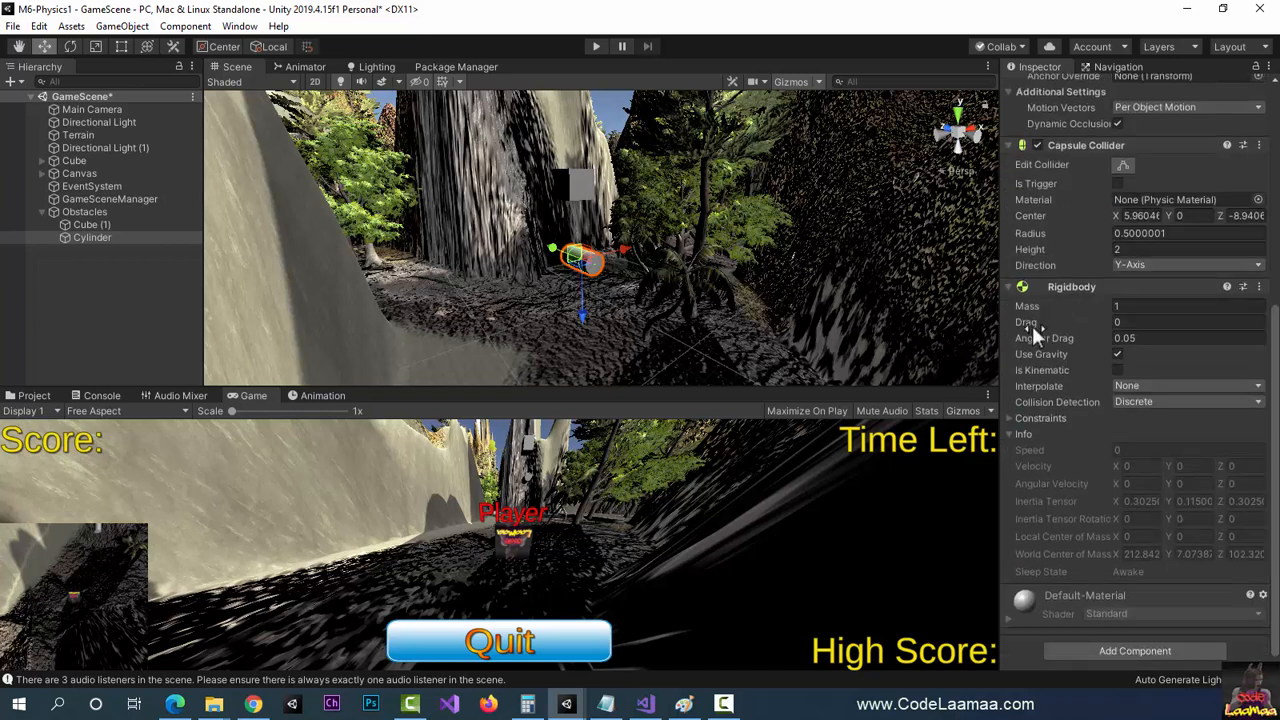
{"action": "left_click", "coordinate": [1143, 321]}
{"action": "type", "text": "10"}
{"action": "key", "text": "Tab"}
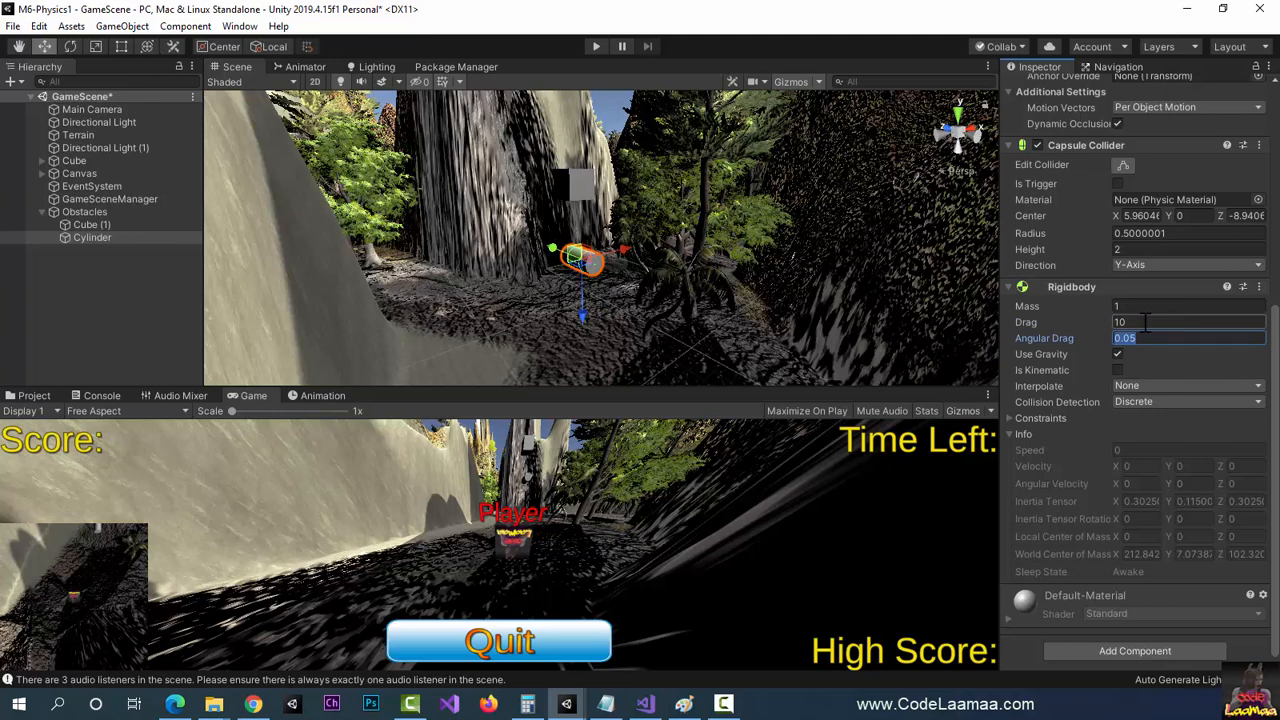
Play the scene to watch how the cylinder falls with the higher drag, and stop the game.
{"action": "left_click", "coordinate": [595, 46]}
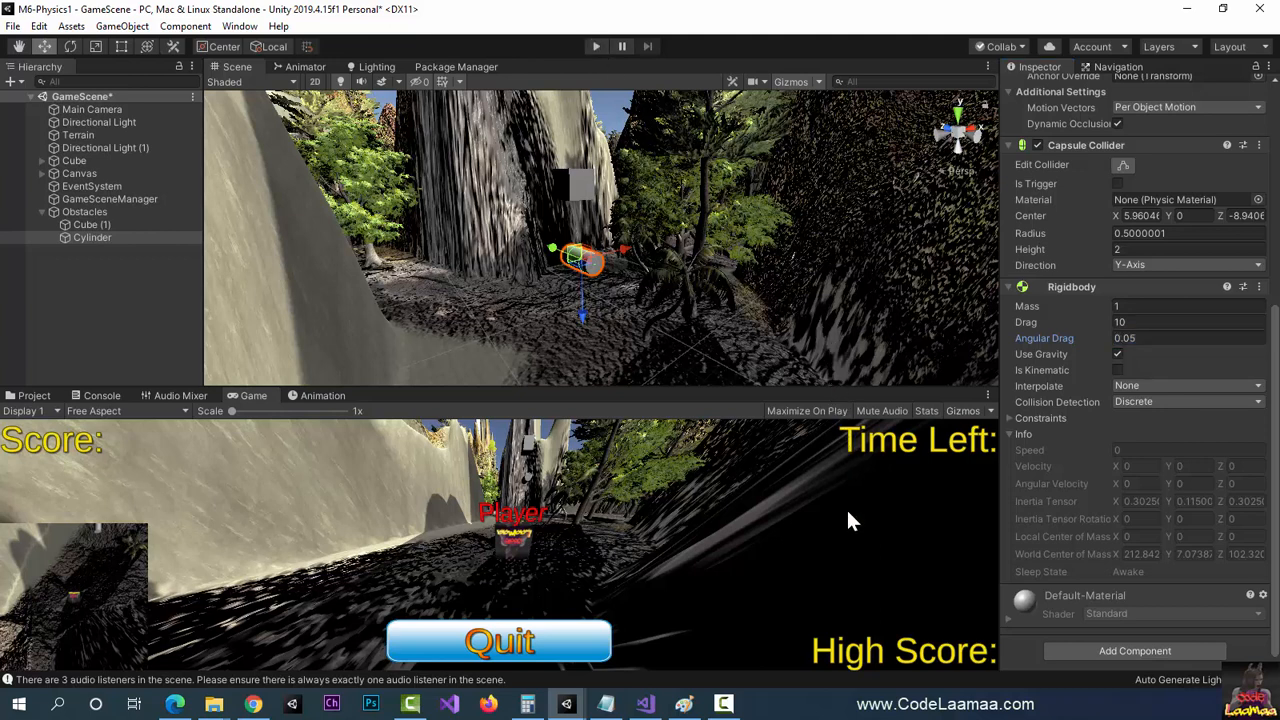
{"action": "left_click", "coordinate": [595, 47]}
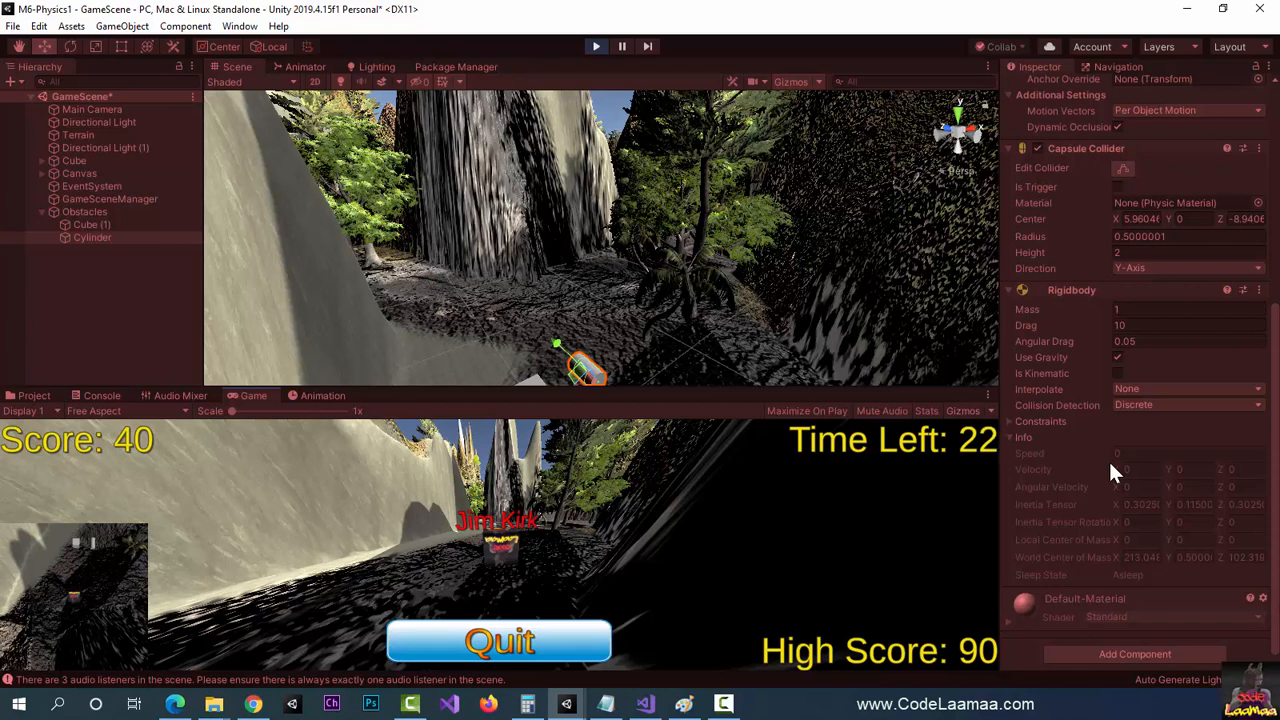
{"action": "left_click", "coordinate": [1120, 325]}
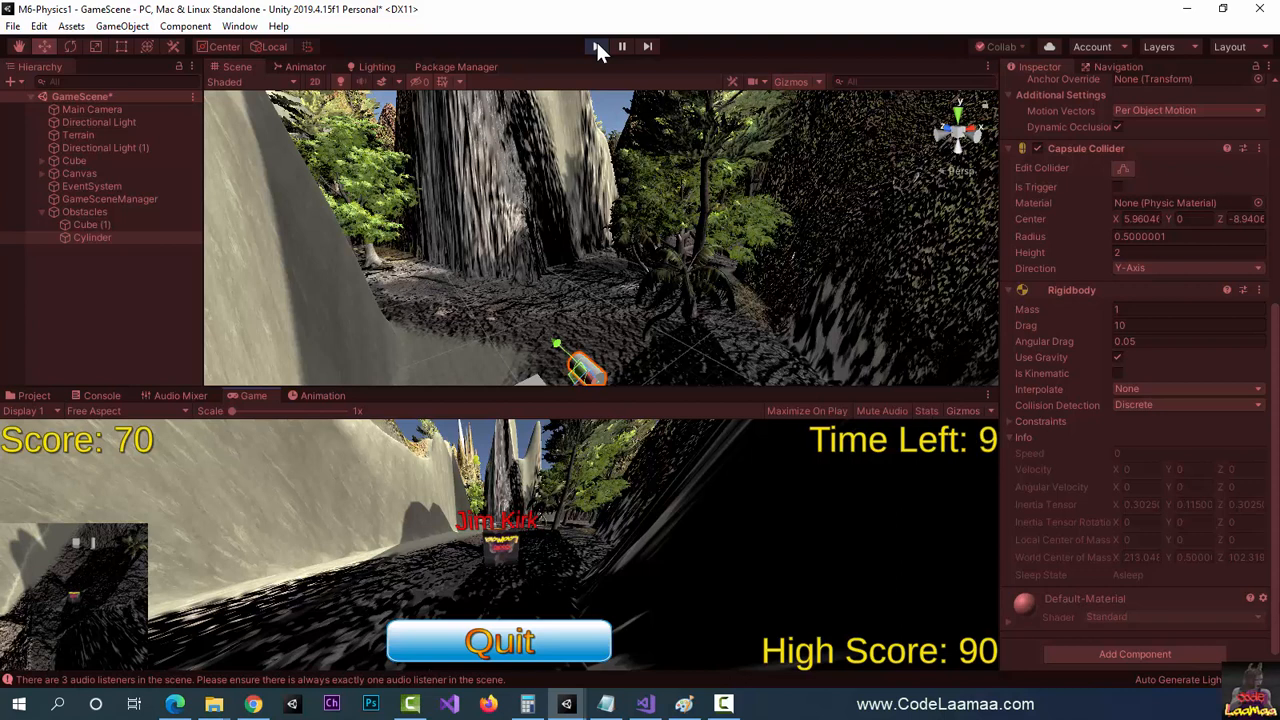
{"action": "left_click", "coordinate": [596, 44]}
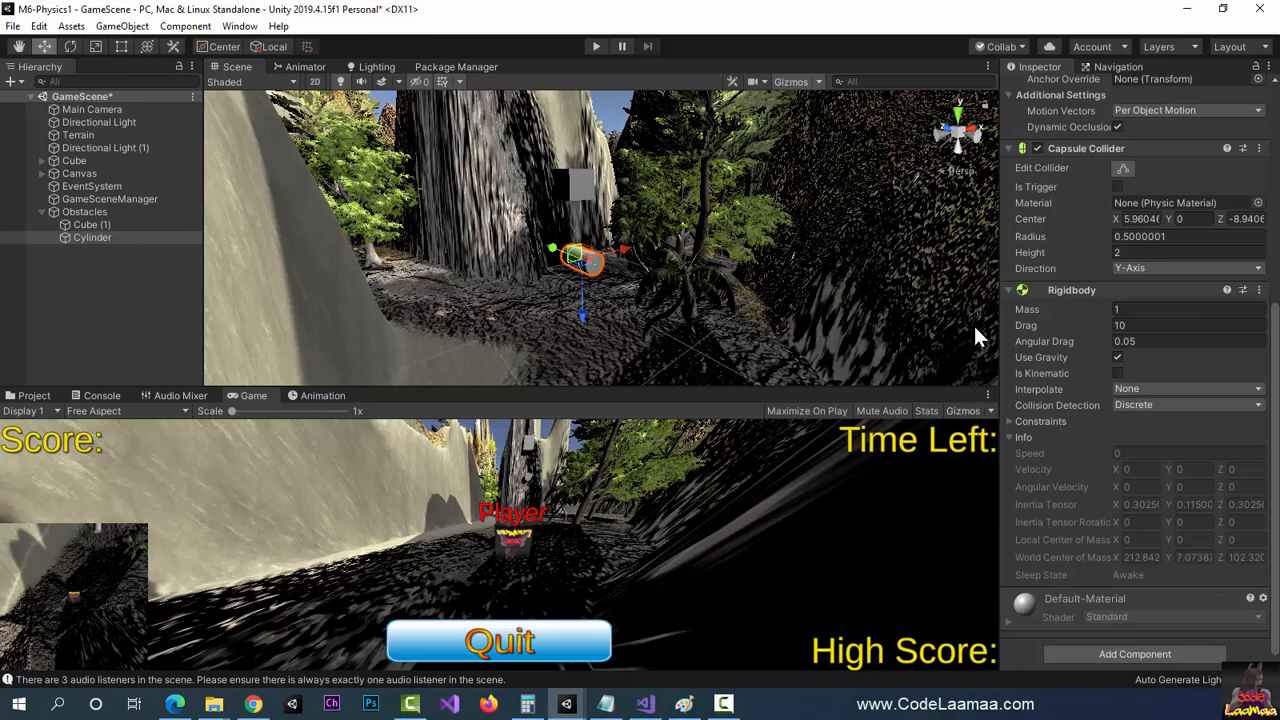
Duplicate Cube (1) and move the copy above the rock slope, to about X 196.7, Y 19.4 in world coordinates.
{"action": "middle_click_drag", "start_coordinate": [488, 284], "coordinate": [576, 345]}
{"action": "scroll", "coordinate": [582, 308], "scroll_direction": "down", "scroll_amount": 5}
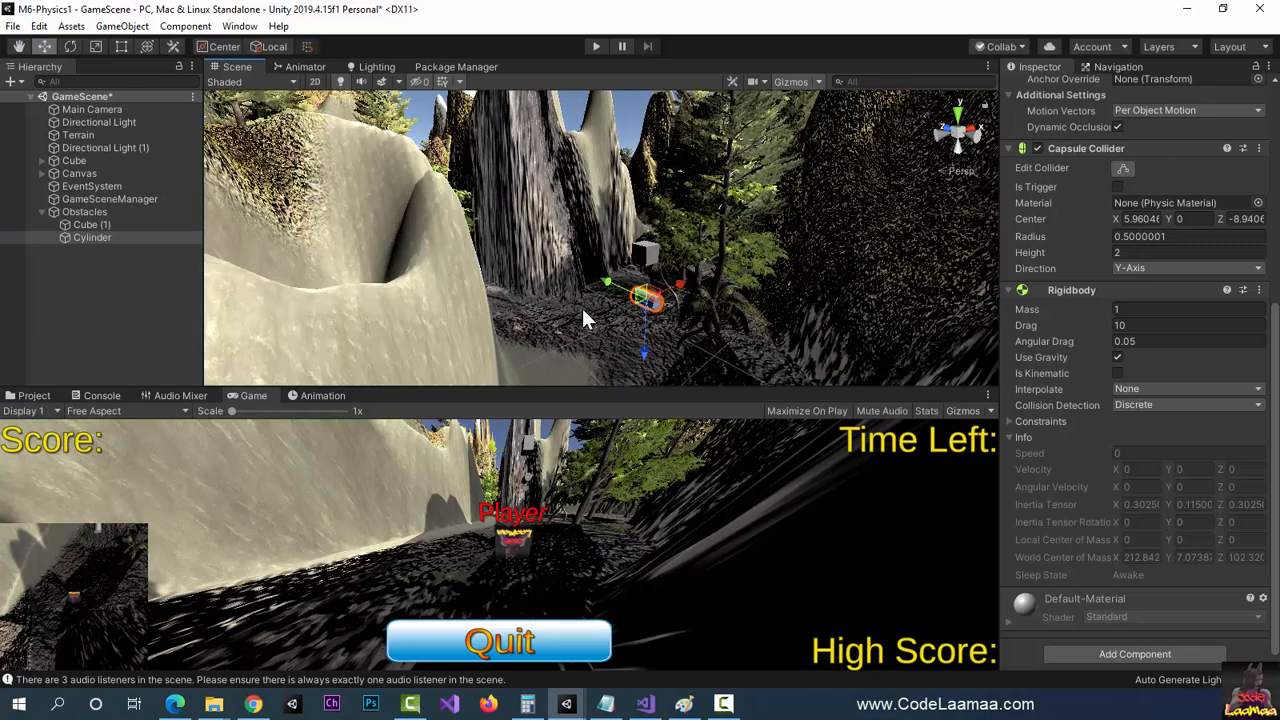
{"action": "middle_click_drag", "start_coordinate": [591, 297], "coordinate": [647, 335]}
{"action": "scroll", "coordinate": [646, 328], "scroll_direction": "down", "scroll_amount": 1}
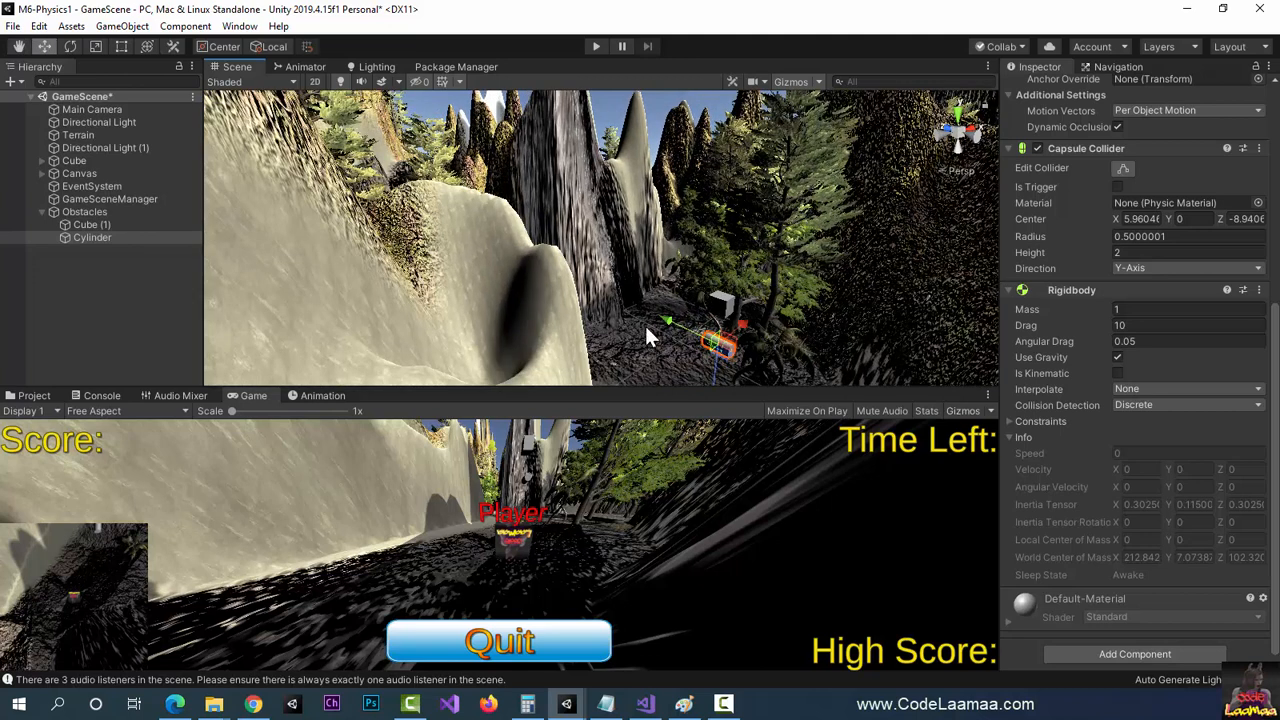
{"action": "scroll", "coordinate": [647, 332], "scroll_direction": "down", "scroll_amount": 1}
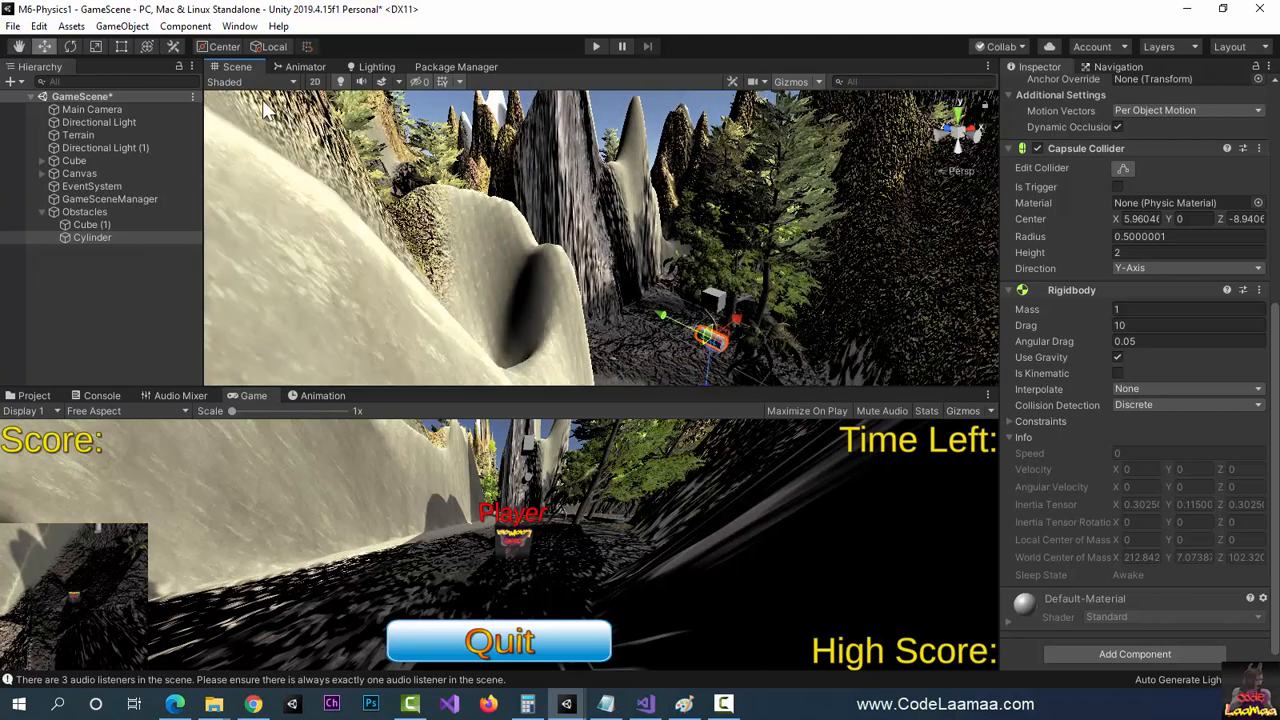
{"action": "left_click", "coordinate": [100, 225]}
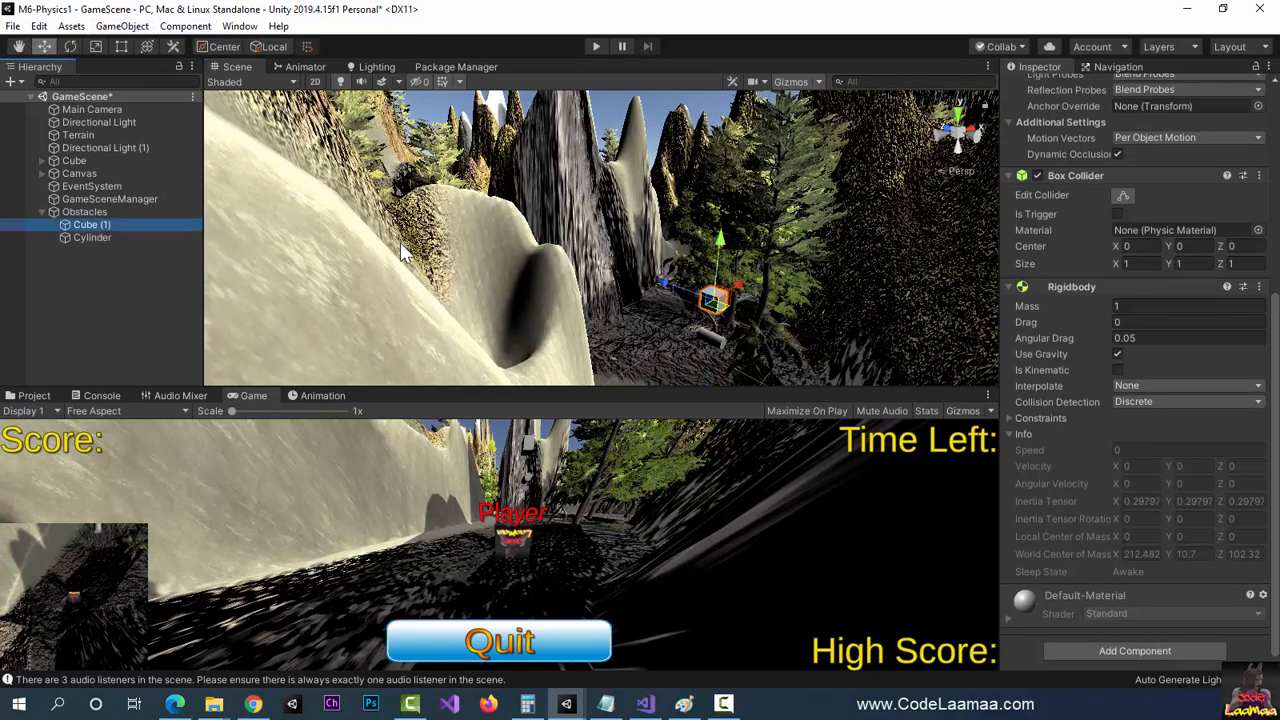
{"action": "key", "text": "ctrl+d"}
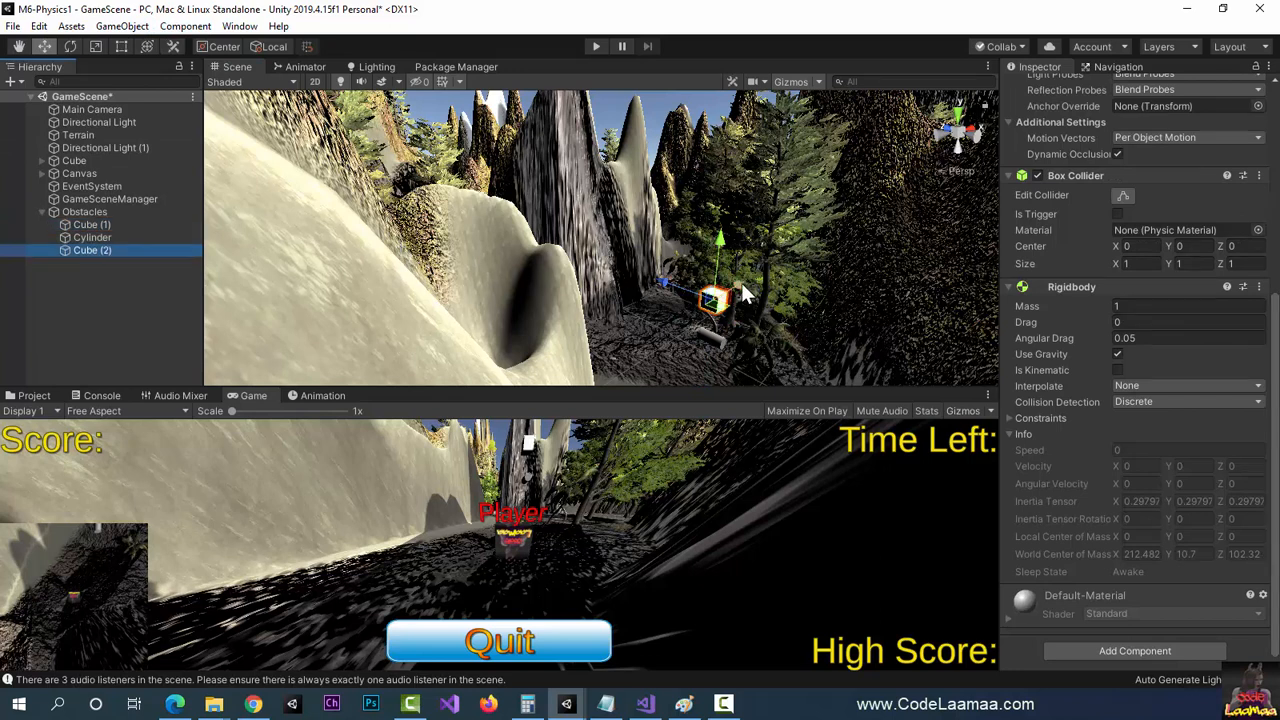
{"action": "left_click_drag", "start_coordinate": [739, 285], "coordinate": [579, 193]}
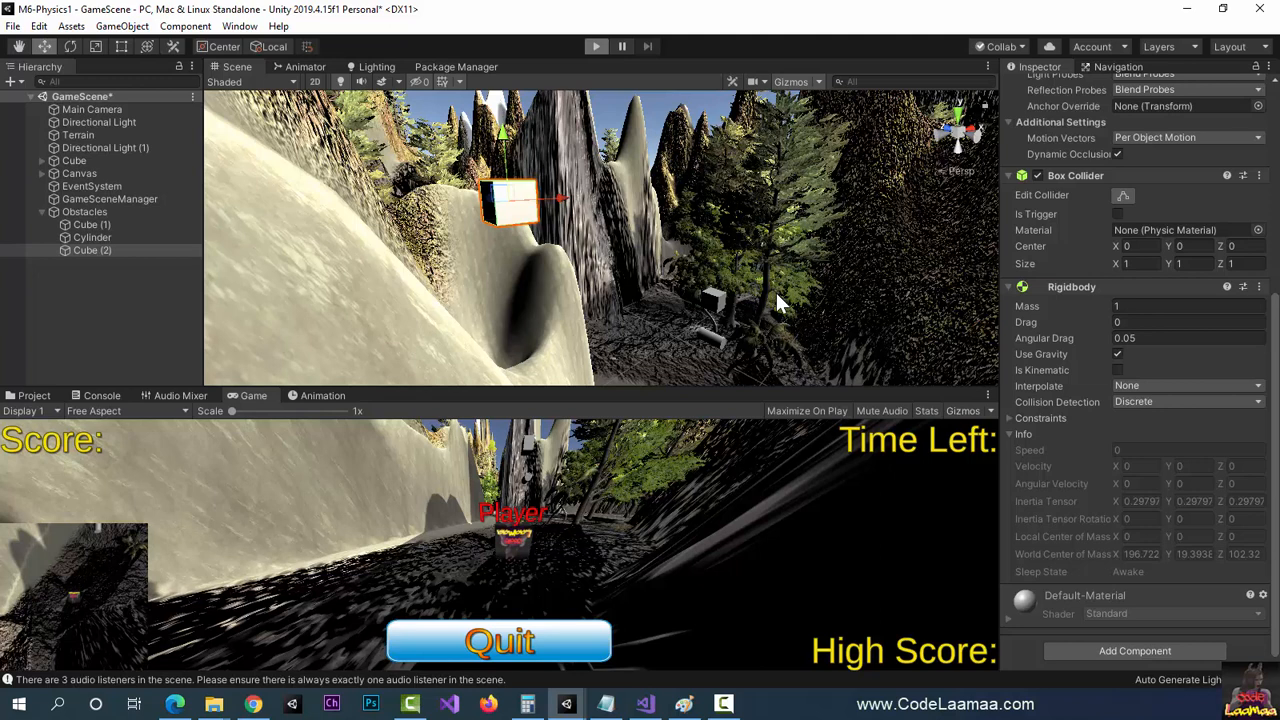
Run the scene twice to watch the duplicated cube tumble down the rock slope, stopping the game after each run.
{"action": "left_click", "coordinate": [596, 46]}
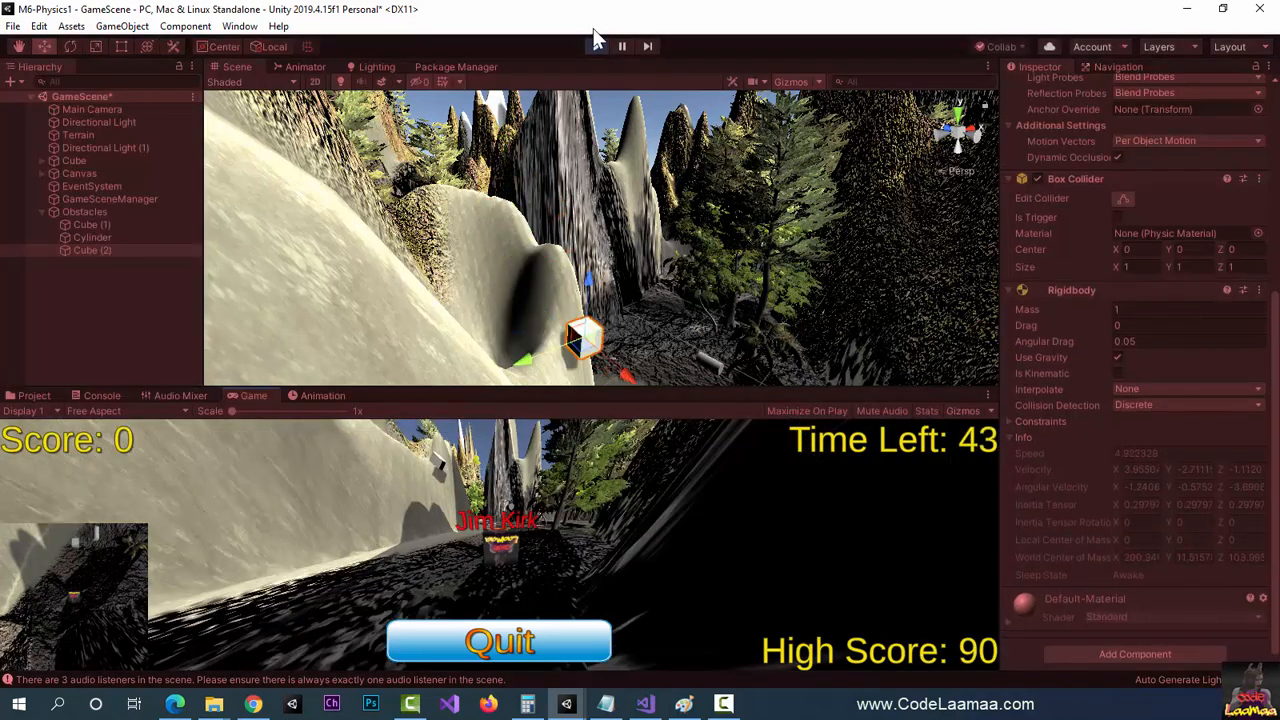
{"action": "middle_click_drag", "start_coordinate": [696, 248], "coordinate": [656, 215]}
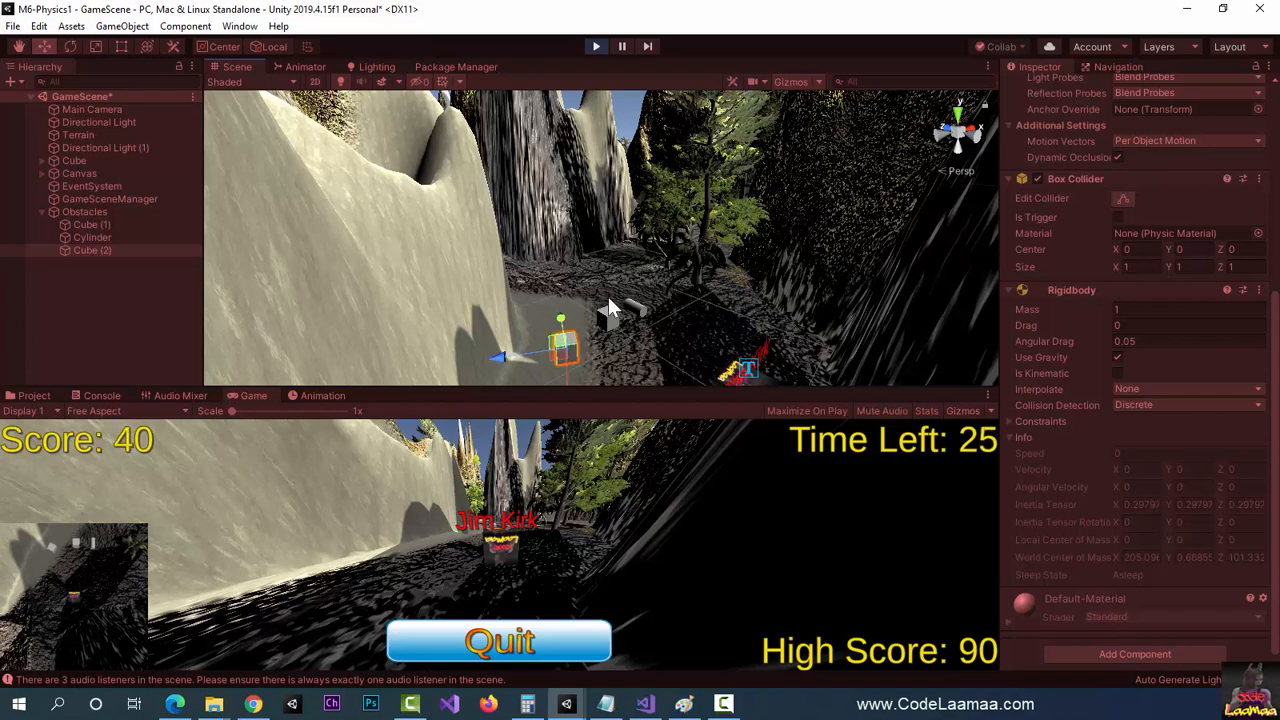
{"action": "key", "text": "ctrl+p"}
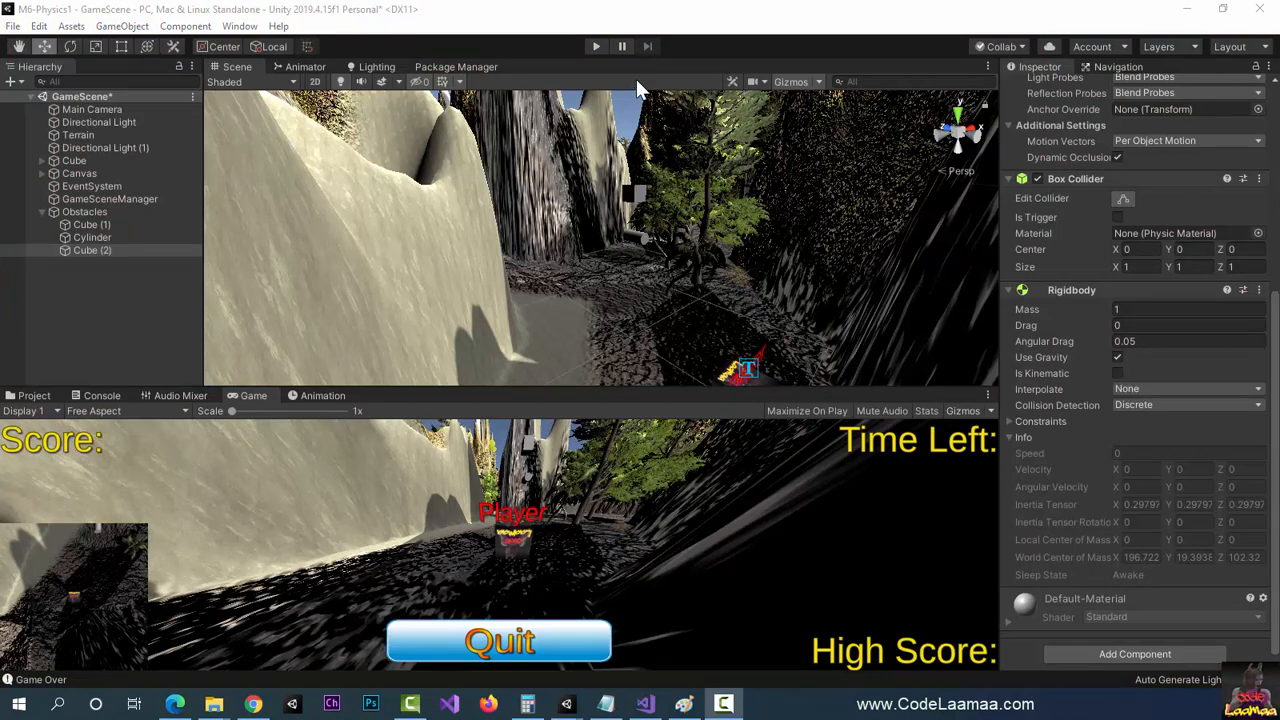
{"action": "left_click", "coordinate": [596, 46]}
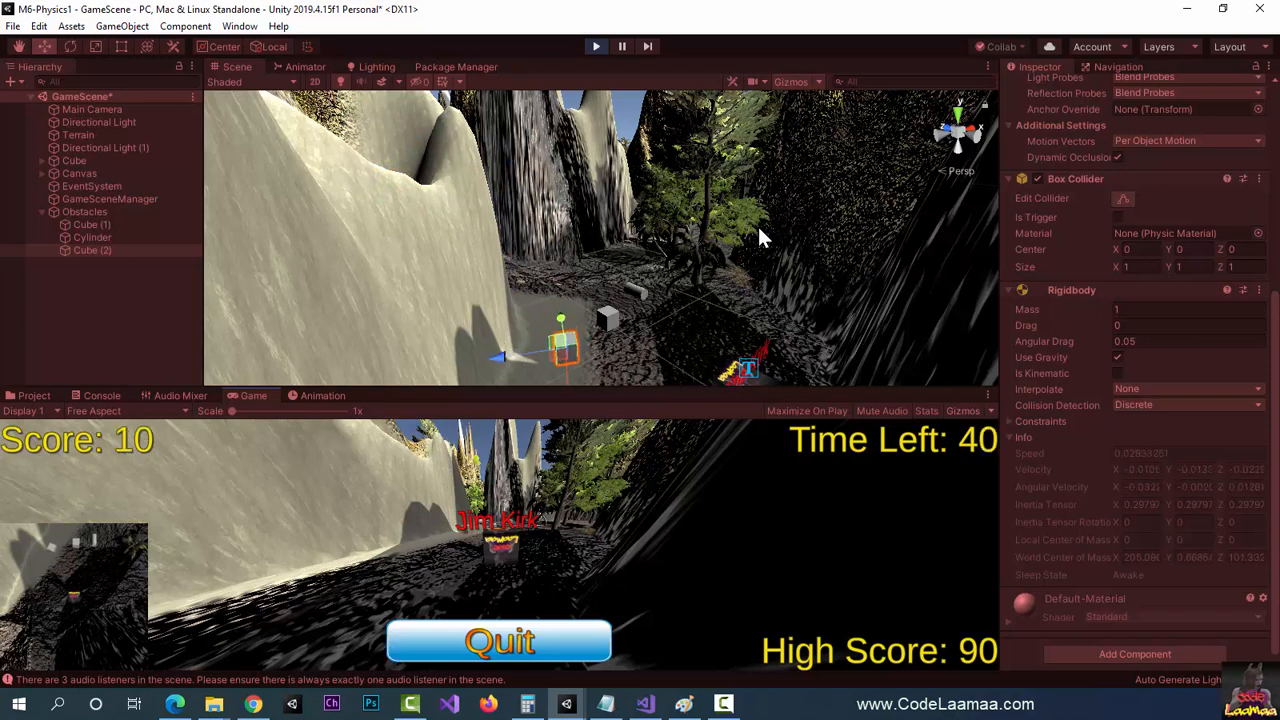
{"action": "left_click", "coordinate": [596, 46]}
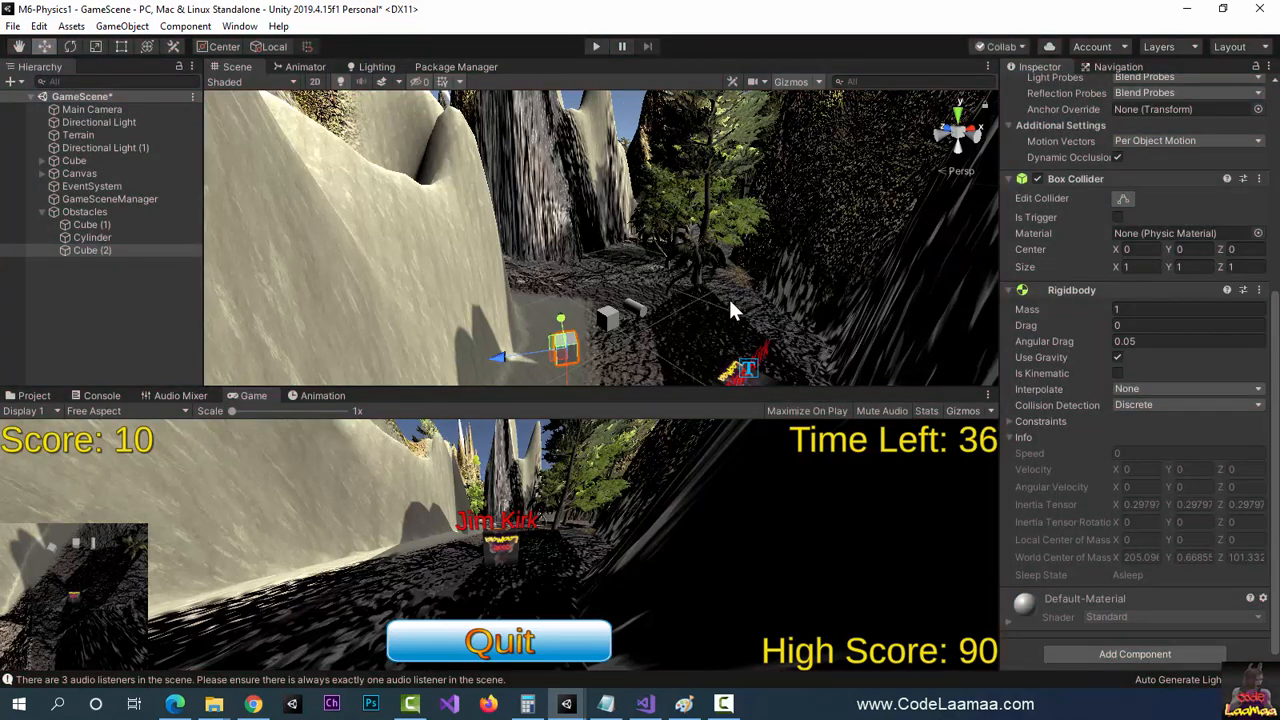
Add a 3D sphere to the scene and move it along X to about 207.79, near the foot of the rock wall.
{"action": "middle_click_drag", "start_coordinate": [728, 296], "coordinate": [629, 300]}
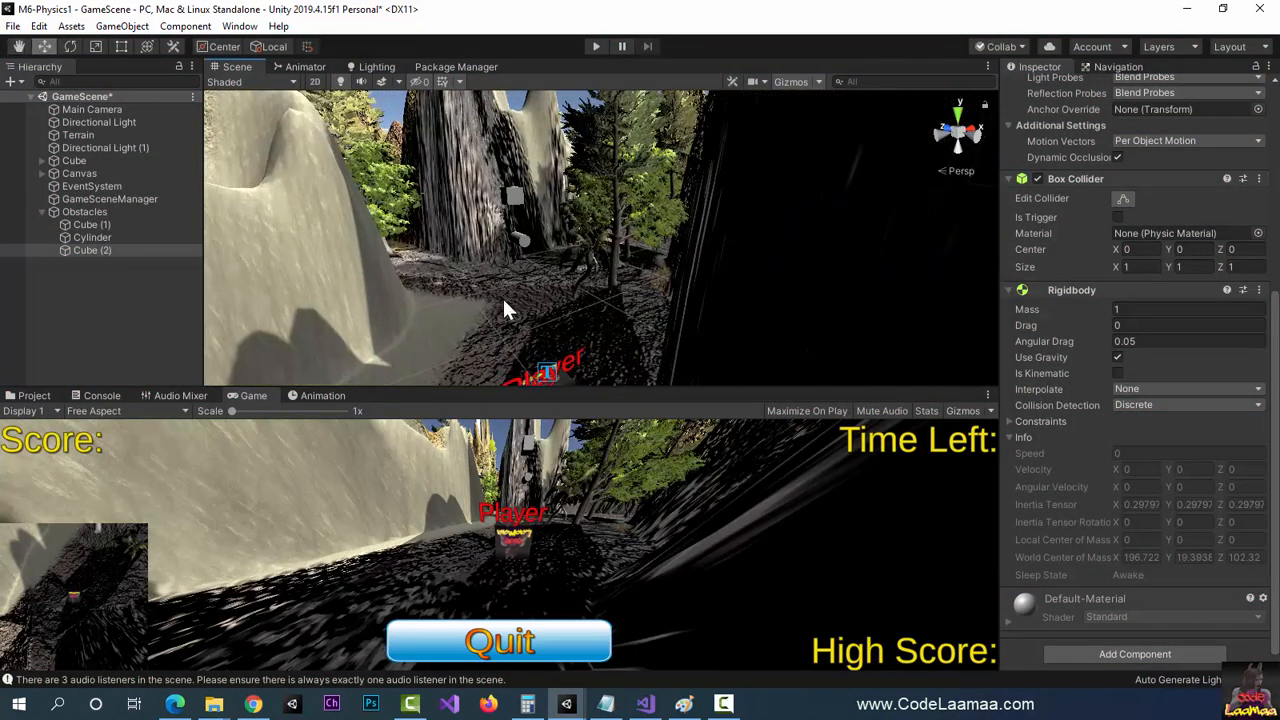
{"action": "middle_click_drag", "start_coordinate": [502, 297], "coordinate": [550, 262]}
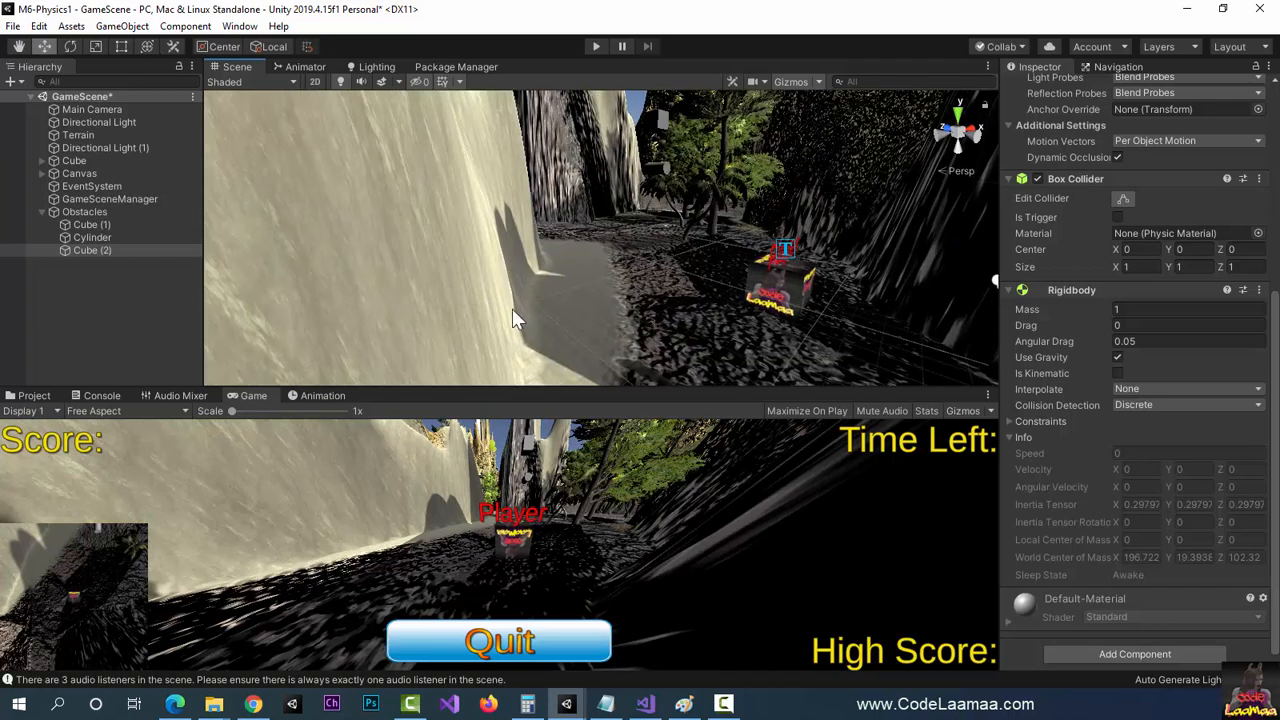
{"action": "middle_click_drag", "start_coordinate": [627, 255], "coordinate": [583, 264]}
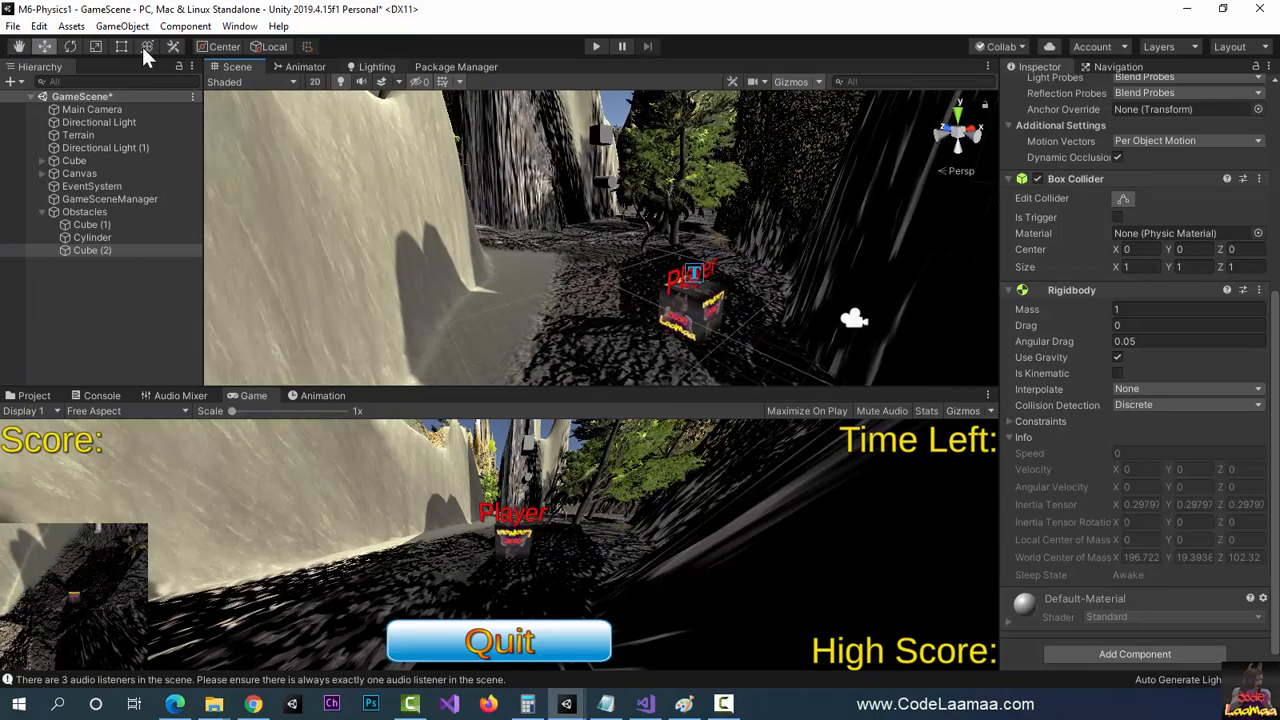
{"action": "left_click", "coordinate": [122, 26]}
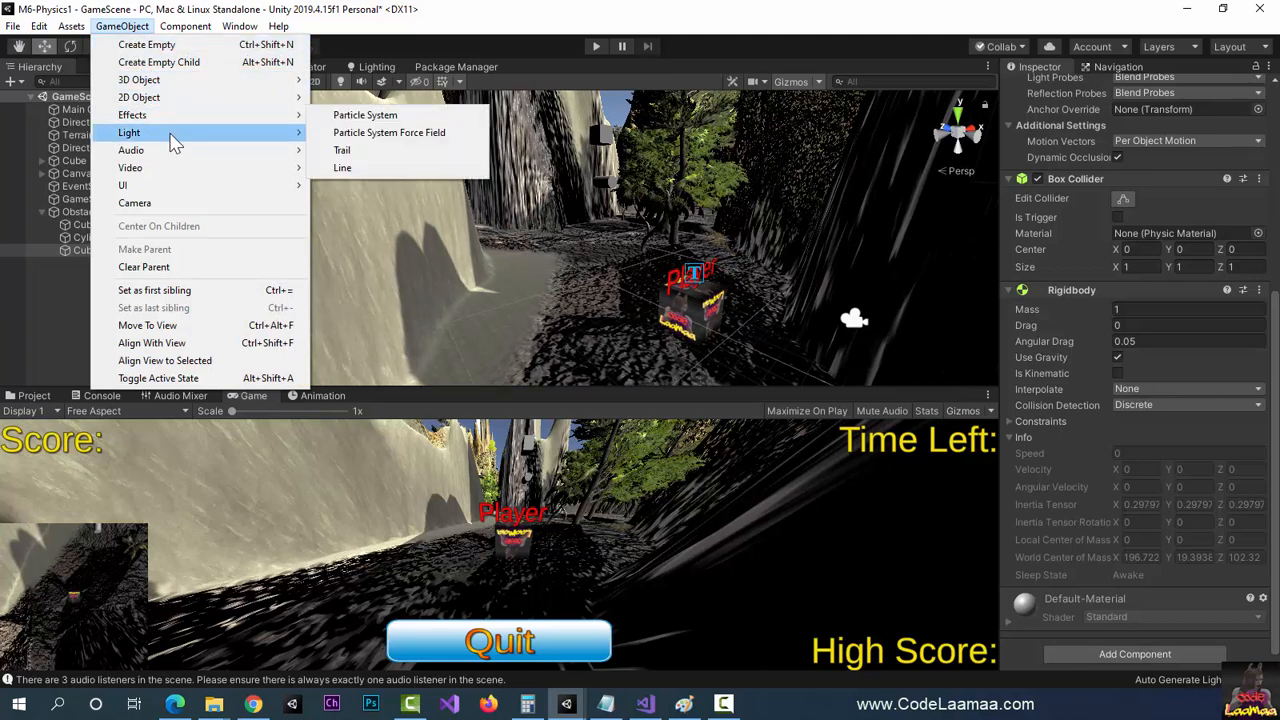
{"action": "mouse_move", "coordinate": [172, 151]}
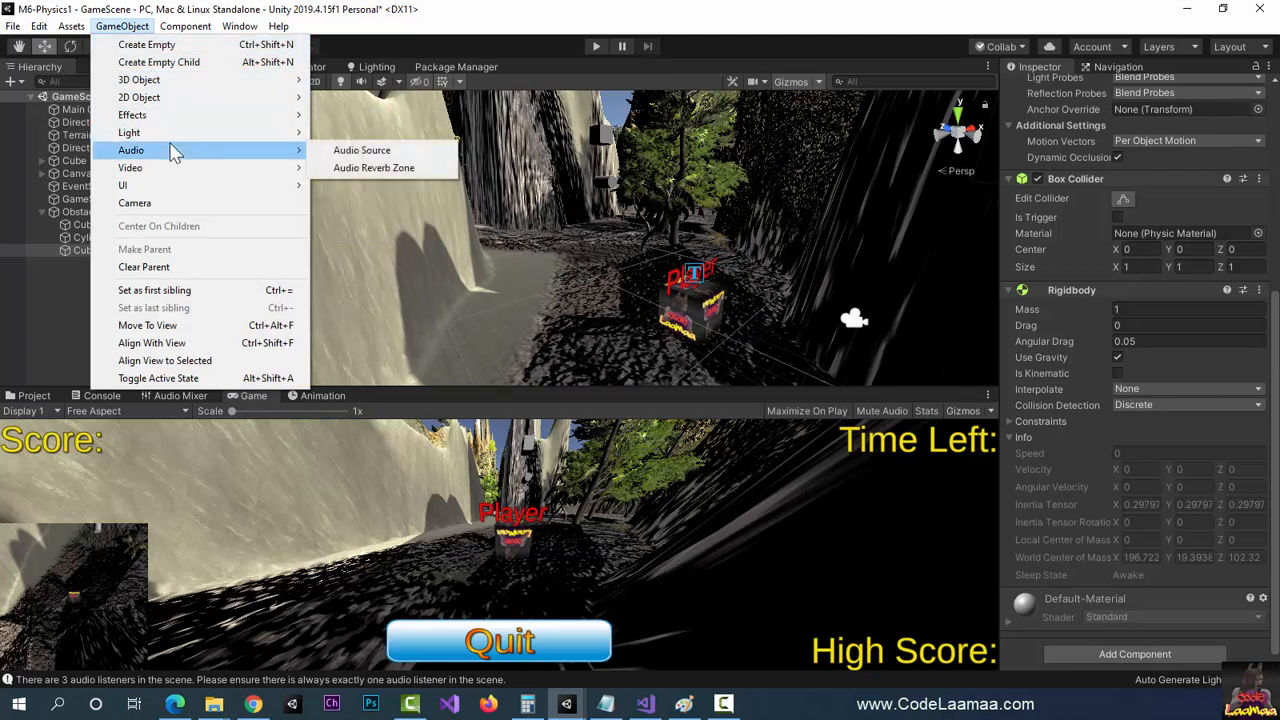
{"action": "mouse_move", "coordinate": [257, 79]}
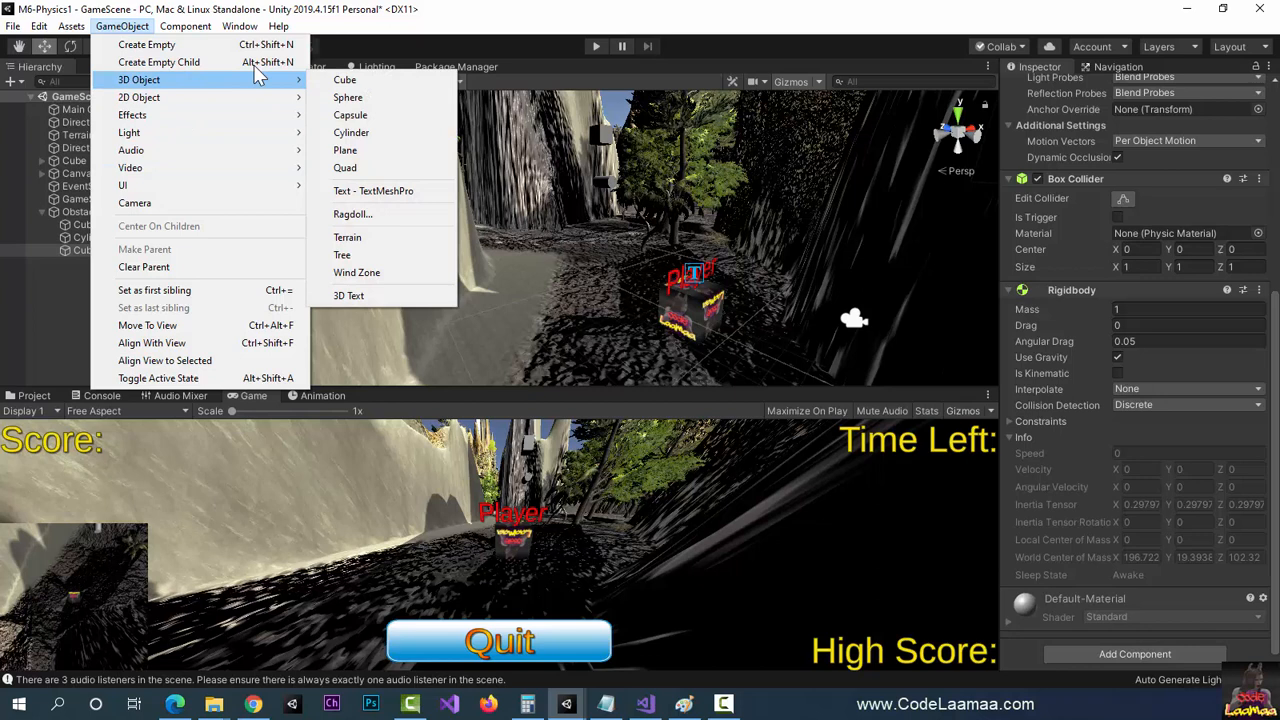
{"action": "left_click", "coordinate": [415, 96]}
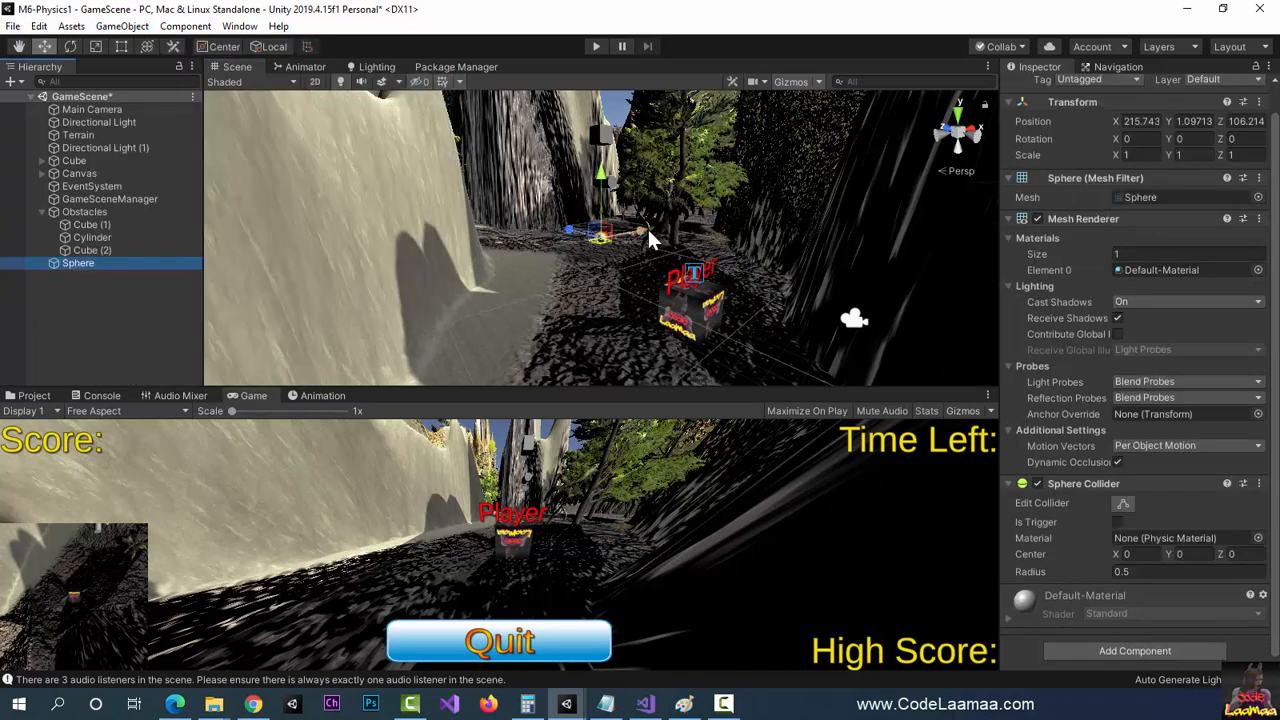
{"action": "left_click_drag", "start_coordinate": [649, 231], "coordinate": [592, 243]}
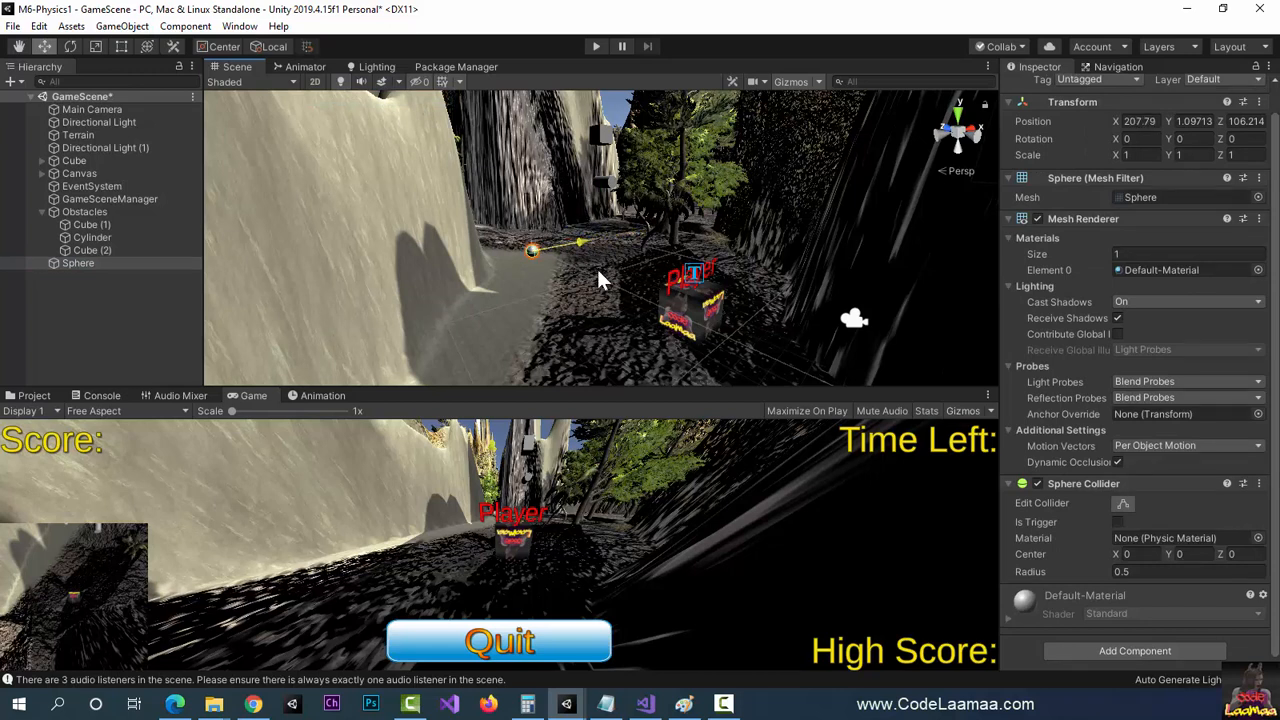
Scale the sphere up uniformly to about 2.01 on all axes.
{"action": "middle_click_drag", "start_coordinate": [596, 266], "coordinate": [560, 243]}
{"action": "scroll", "coordinate": [560, 245], "scroll_direction": "up", "scroll_amount": 6}
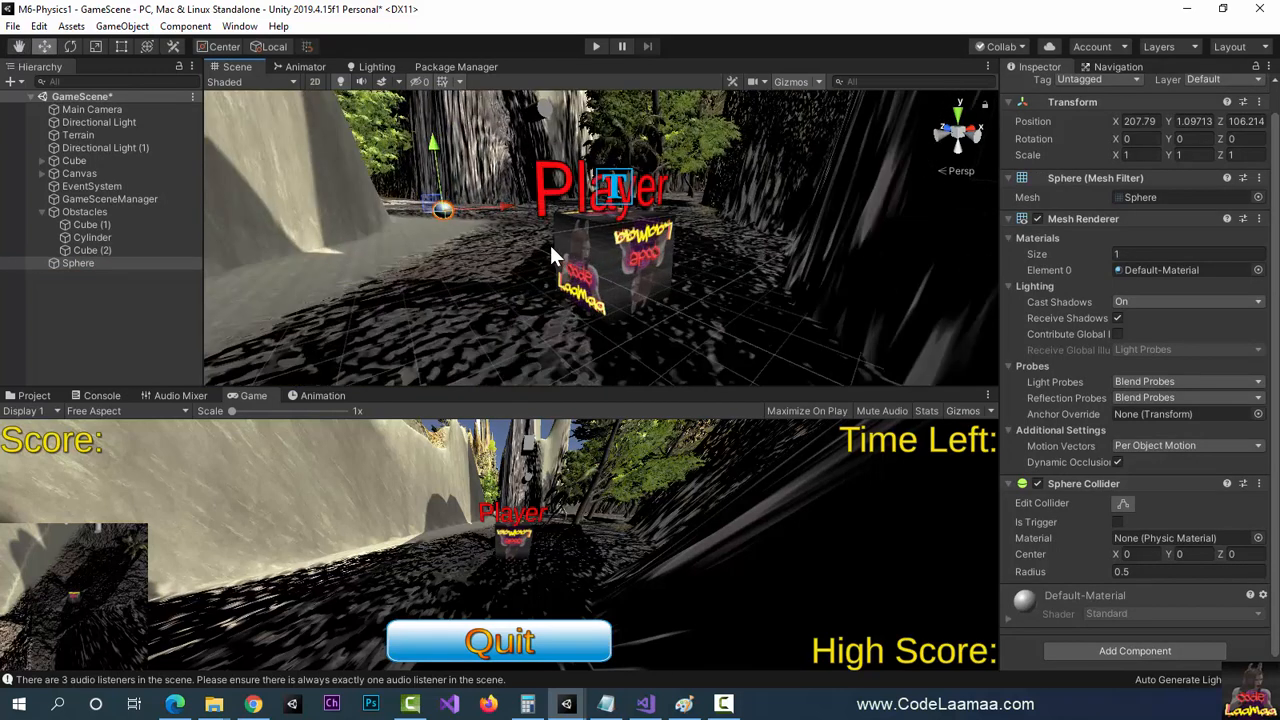
{"action": "right_click_drag", "start_coordinate": [440, 217], "coordinate": [407, 208]}
{"action": "middle_click_drag", "start_coordinate": [444, 240], "coordinate": [517, 277]}
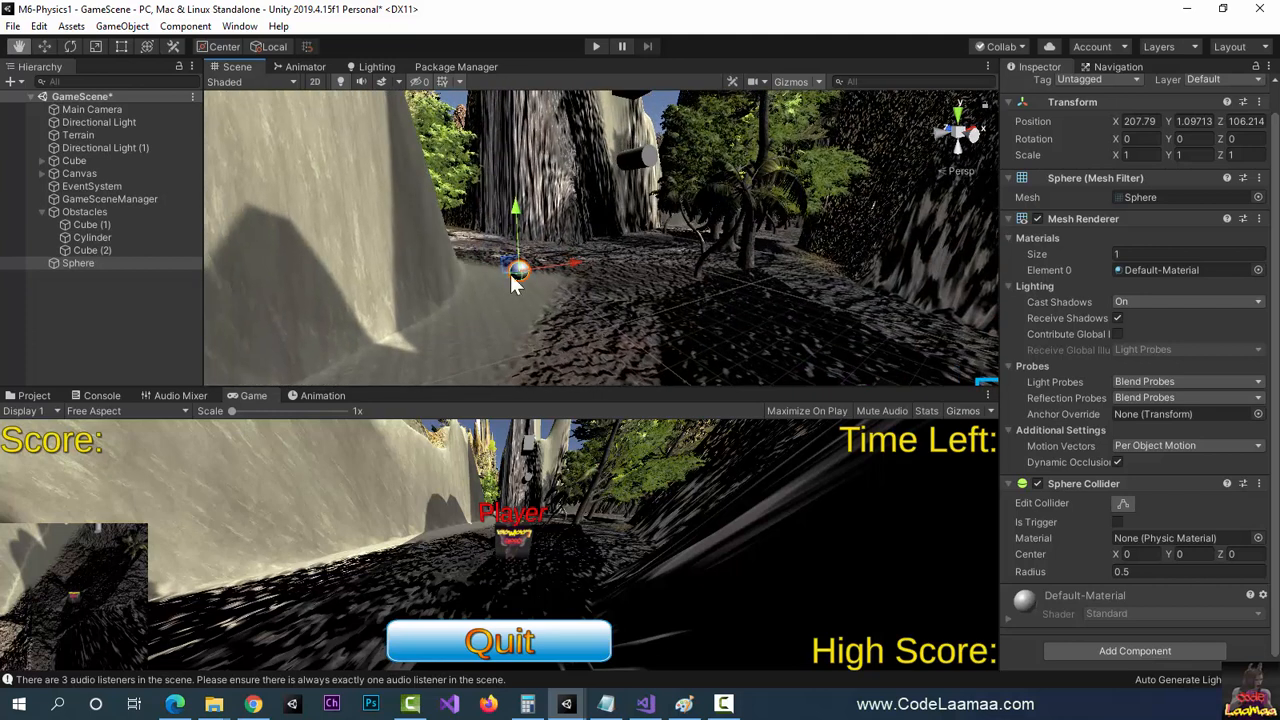
{"action": "scroll", "coordinate": [513, 275], "scroll_direction": "up", "scroll_amount": 3}
{"action": "scroll", "coordinate": [513, 277], "scroll_direction": "up", "scroll_amount": 2}
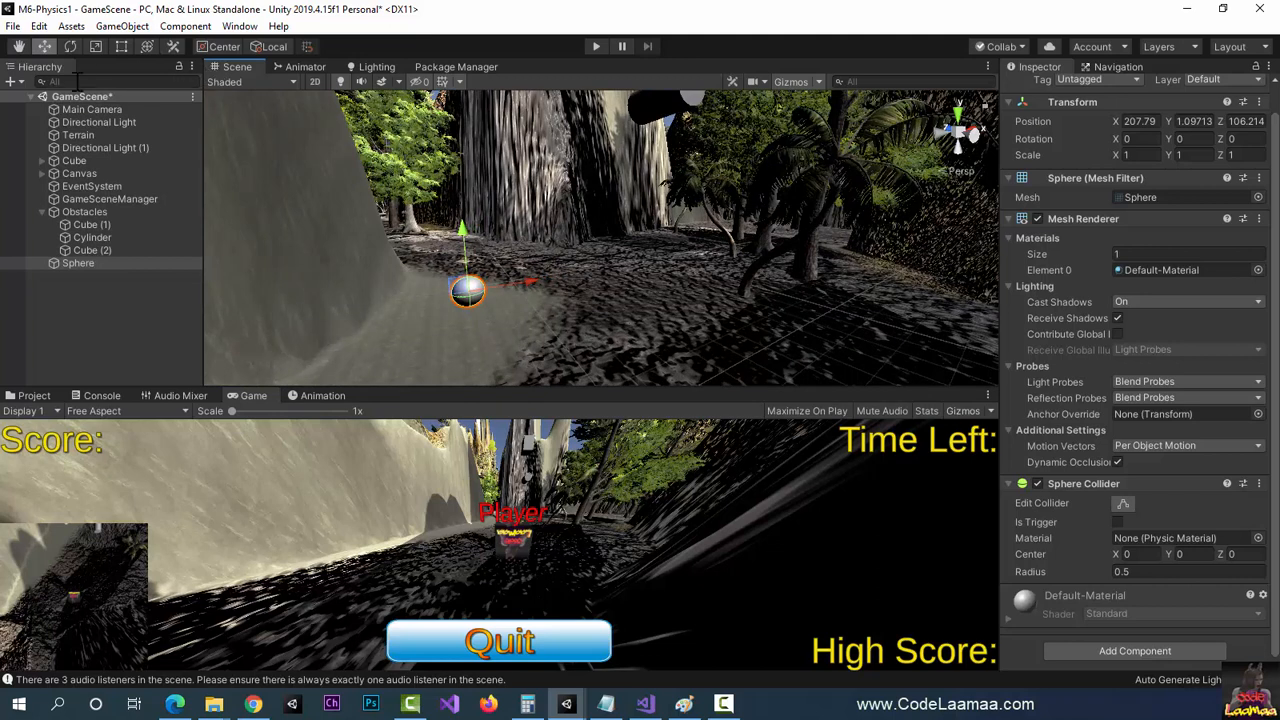
{"action": "left_click", "coordinate": [96, 48]}
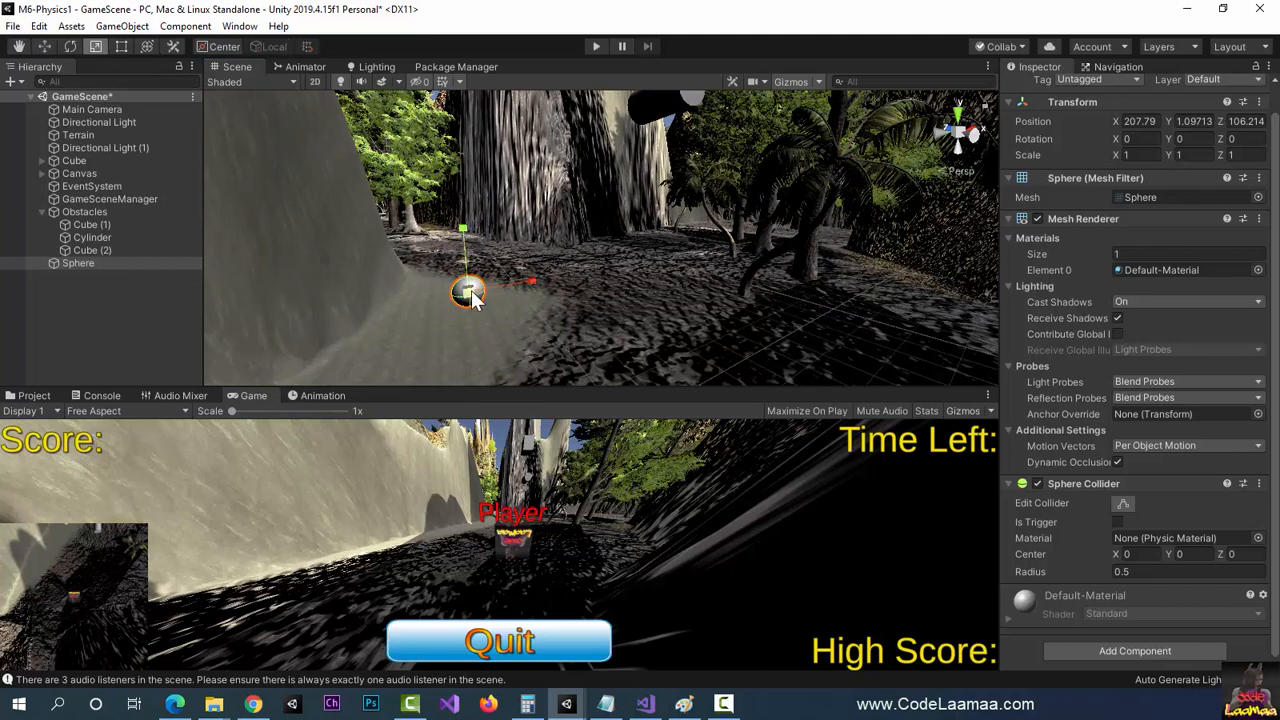
{"action": "left_click_drag", "start_coordinate": [474, 298], "coordinate": [507, 309]}
{"action": "mouse_move", "coordinate": [494, 300]}
{"action": "middle_mouse_down"}
{"action": "mouse_move", "coordinate": [503, 229]}
{"action": "mouse_move", "coordinate": [480, 209]}
{"action": "mouse_move", "coordinate": [480, 251]}
{"action": "mouse_move", "coordinate": [509, 283]}
{"action": "middle_mouse_up"}
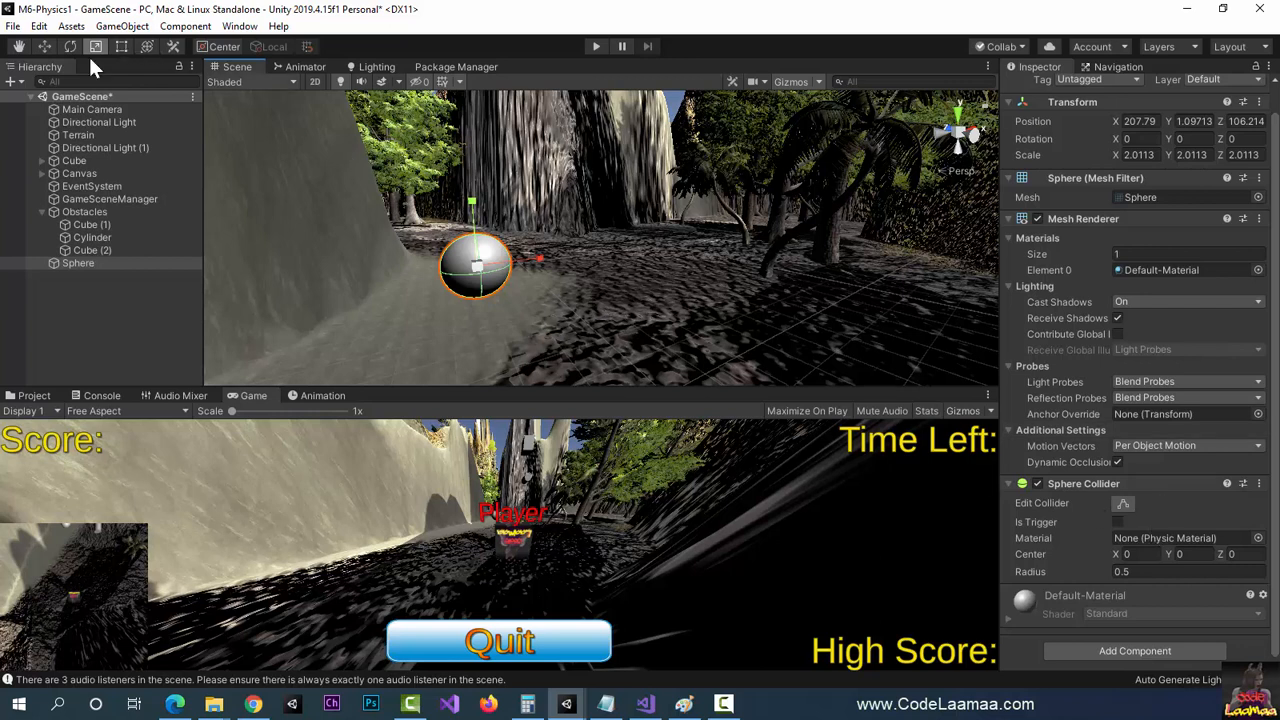
Add a Rigidbody component to the sphere.
{"action": "left_click", "coordinate": [1171, 651]}
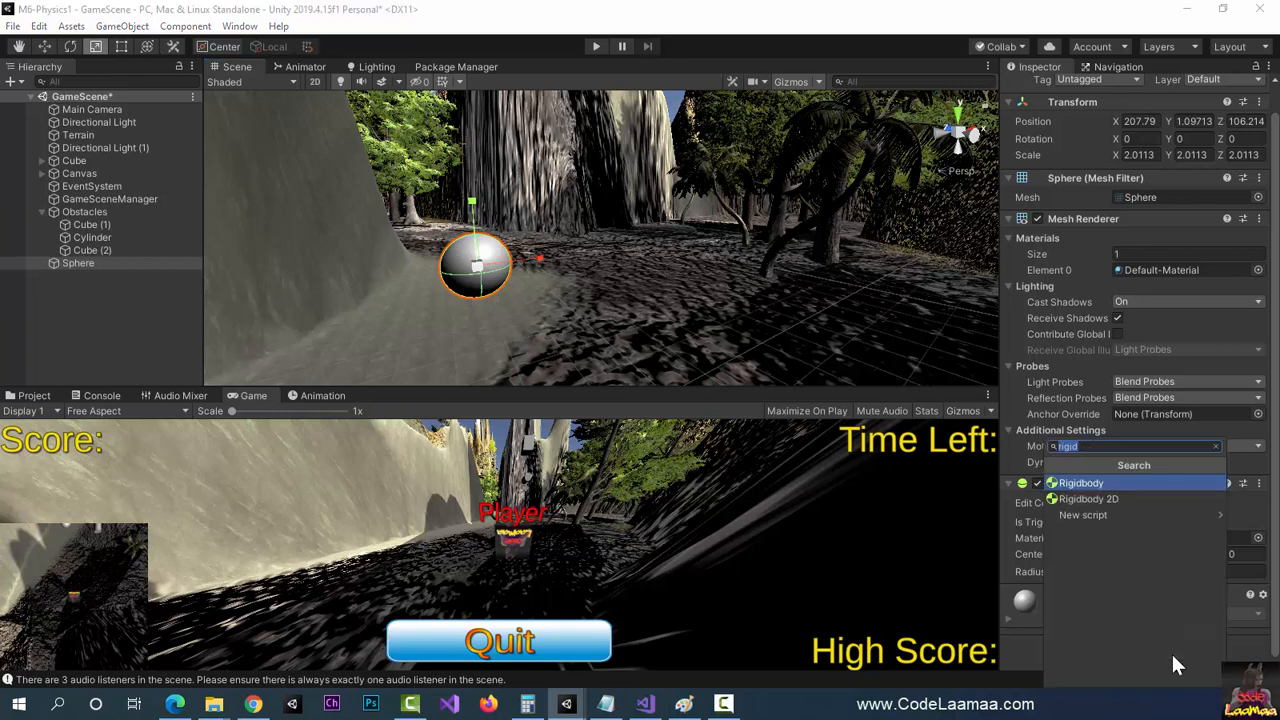
{"action": "type", "text": "rig"}
{"action": "key", "text": "Return"}
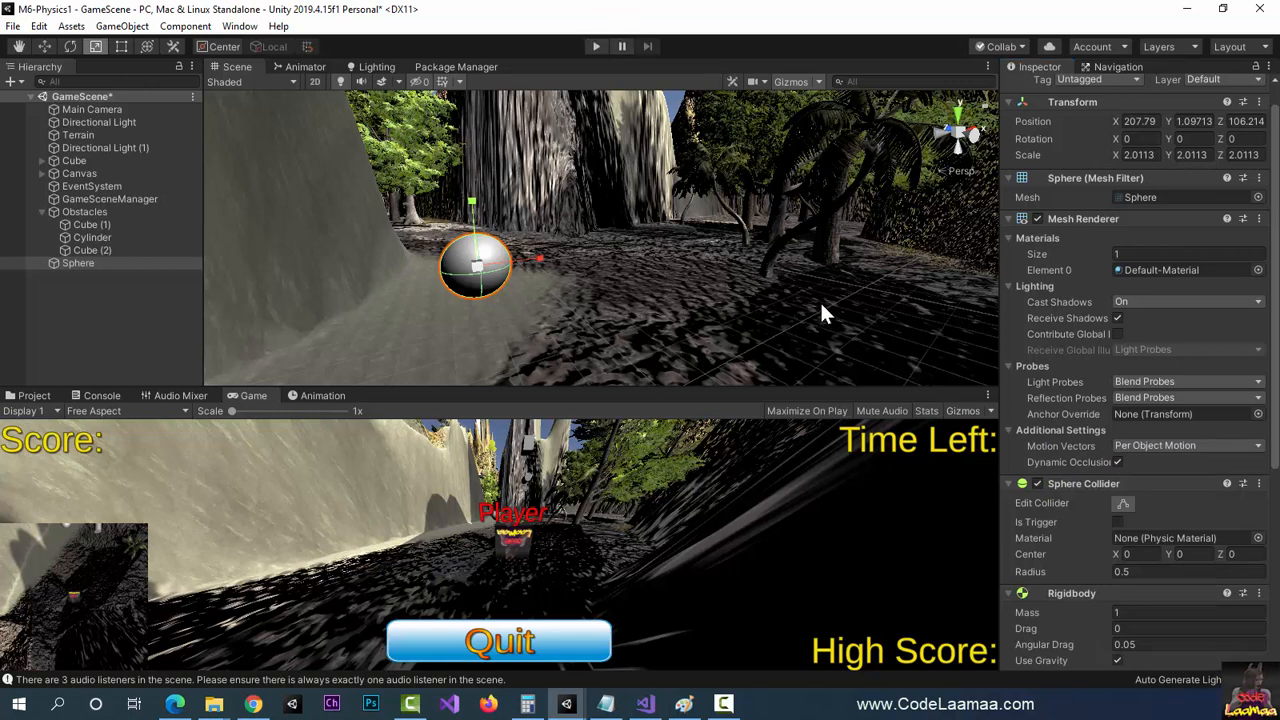
Play the scene to watch the sphere settle on the terrain with its collider enabled, and stop the game.
{"action": "left_click", "coordinate": [590, 48]}
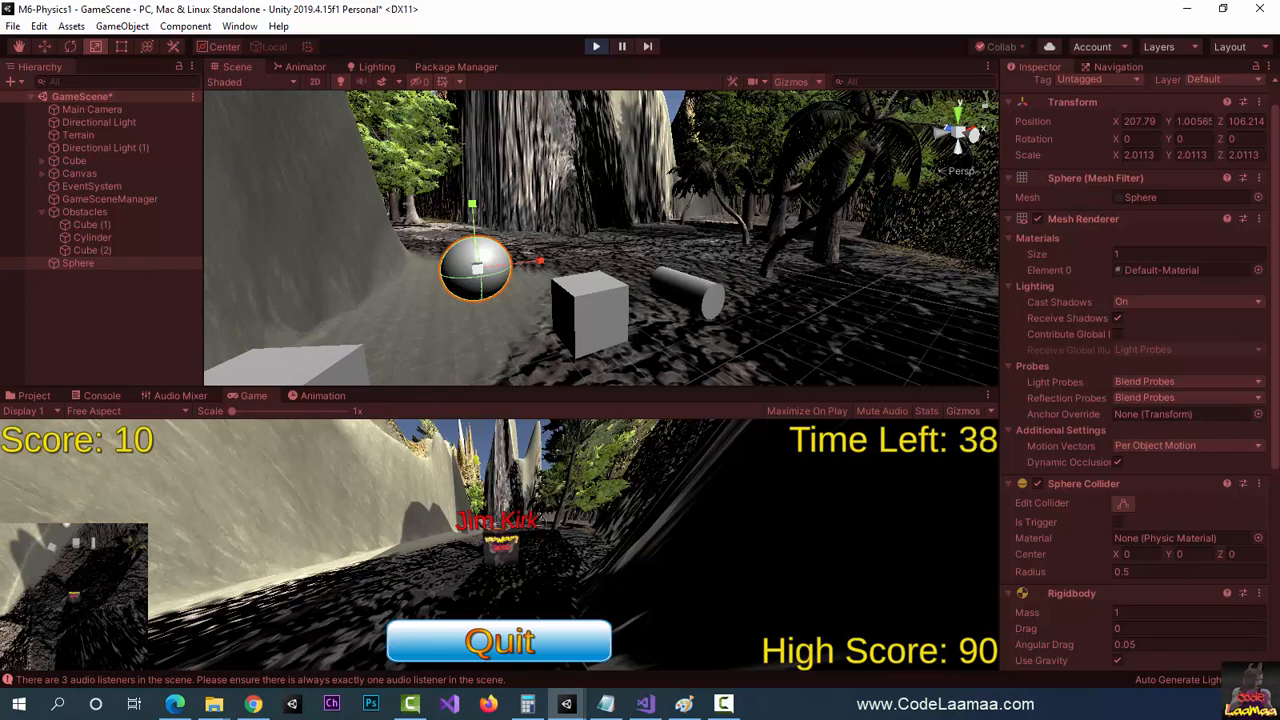
{"action": "left_click", "coordinate": [594, 46]}
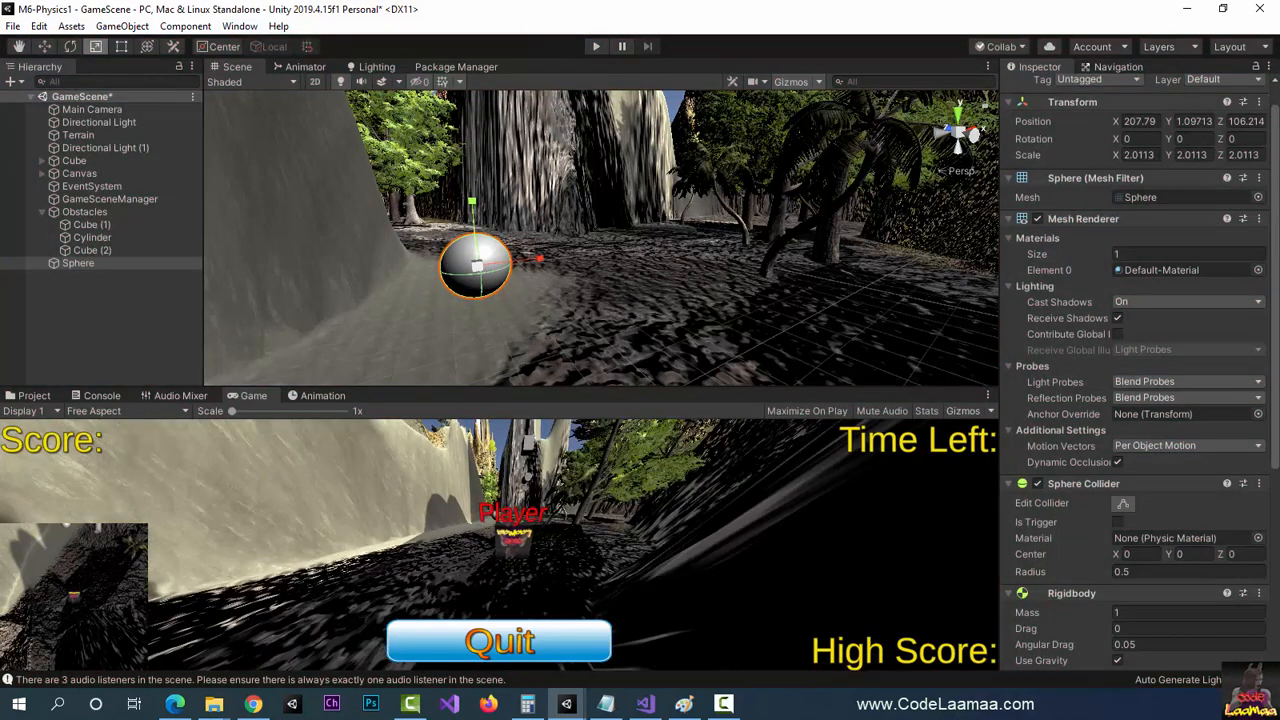
{"action": "key", "text": "F10"}
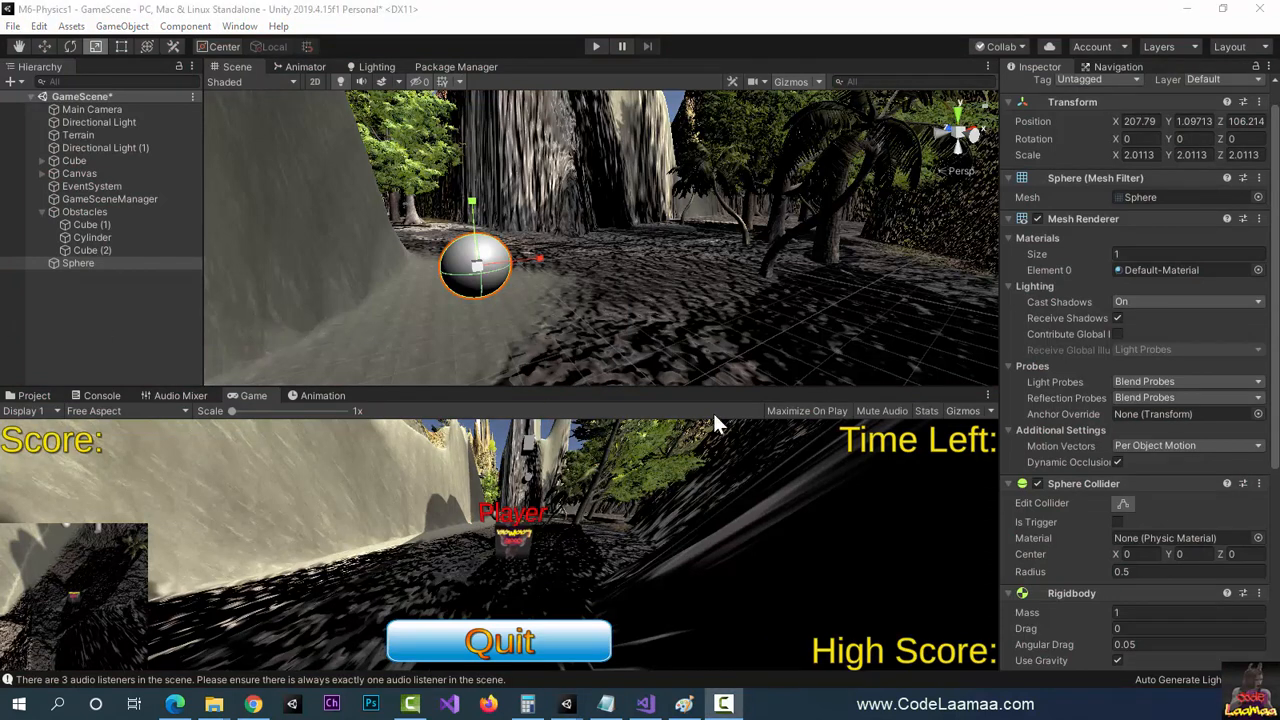
Disable the sphere's Sphere Collider and play the scene to test how it behaves without collisions.
{"action": "left_click", "coordinate": [1039, 484]}
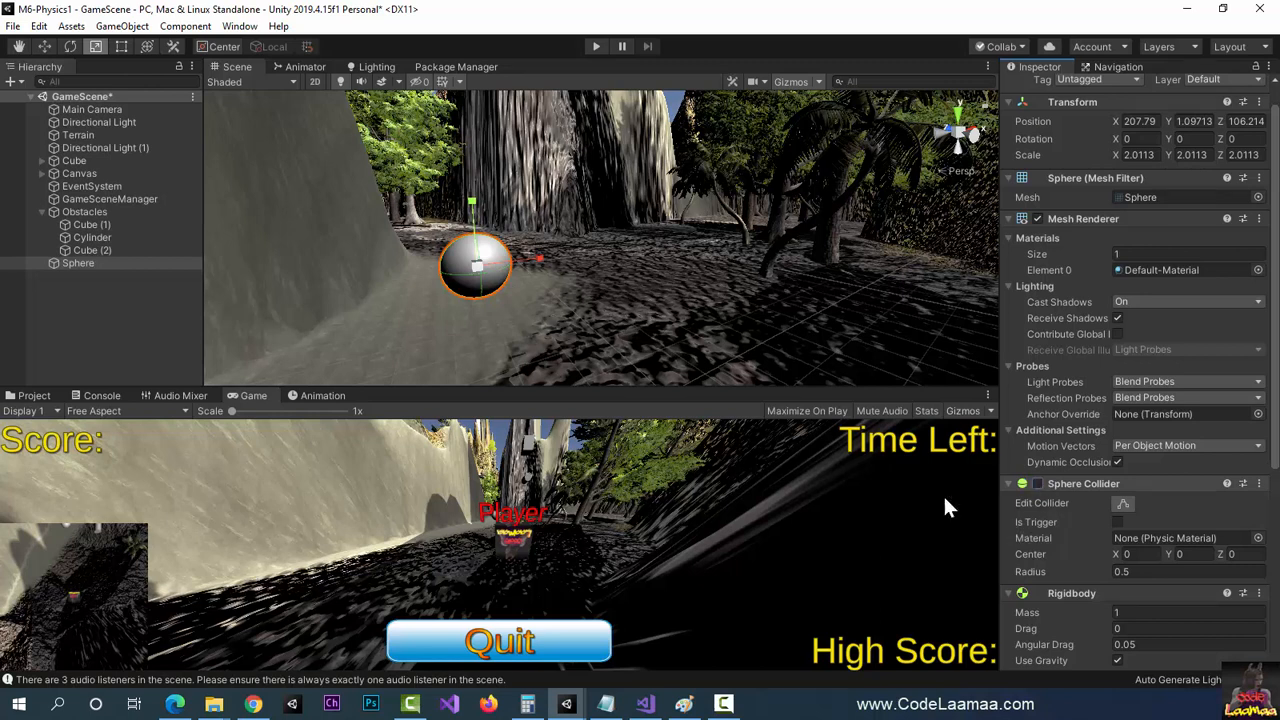
{"action": "left_click", "coordinate": [595, 47]}
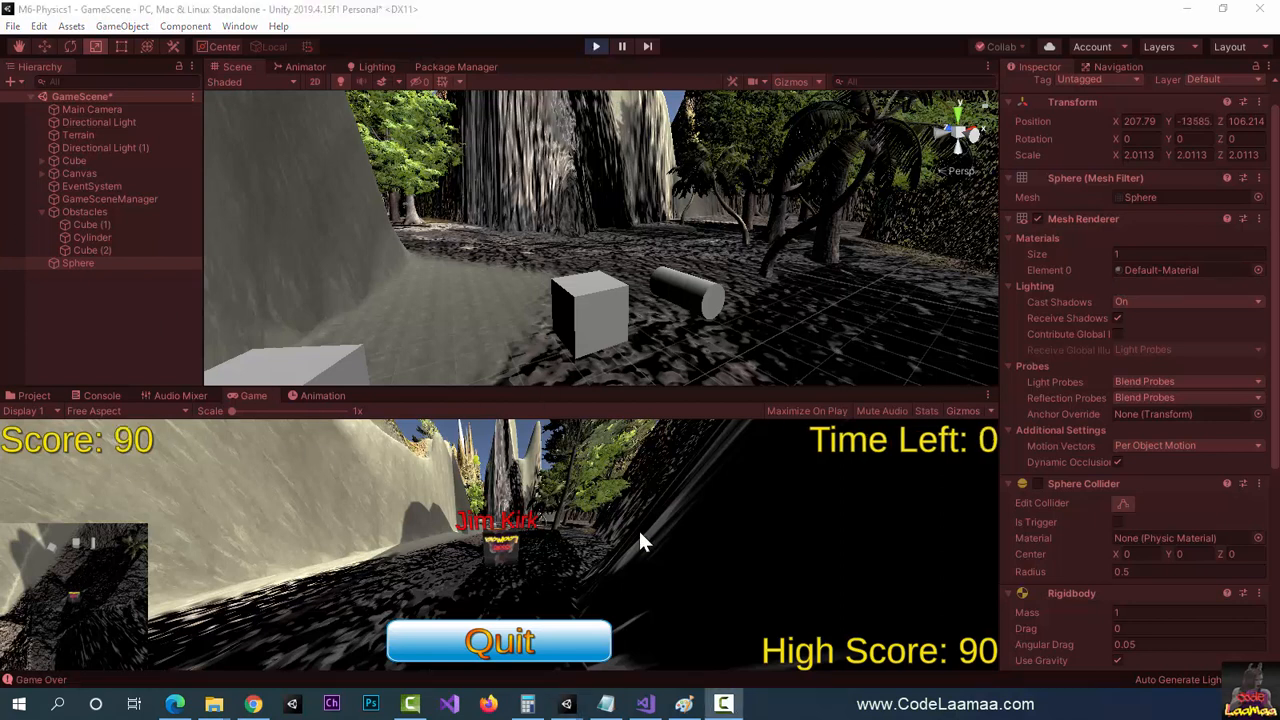
Move the player cube near the obstacles in the running game, and stop the game.
{"action": "left_click", "coordinate": [641, 534]}
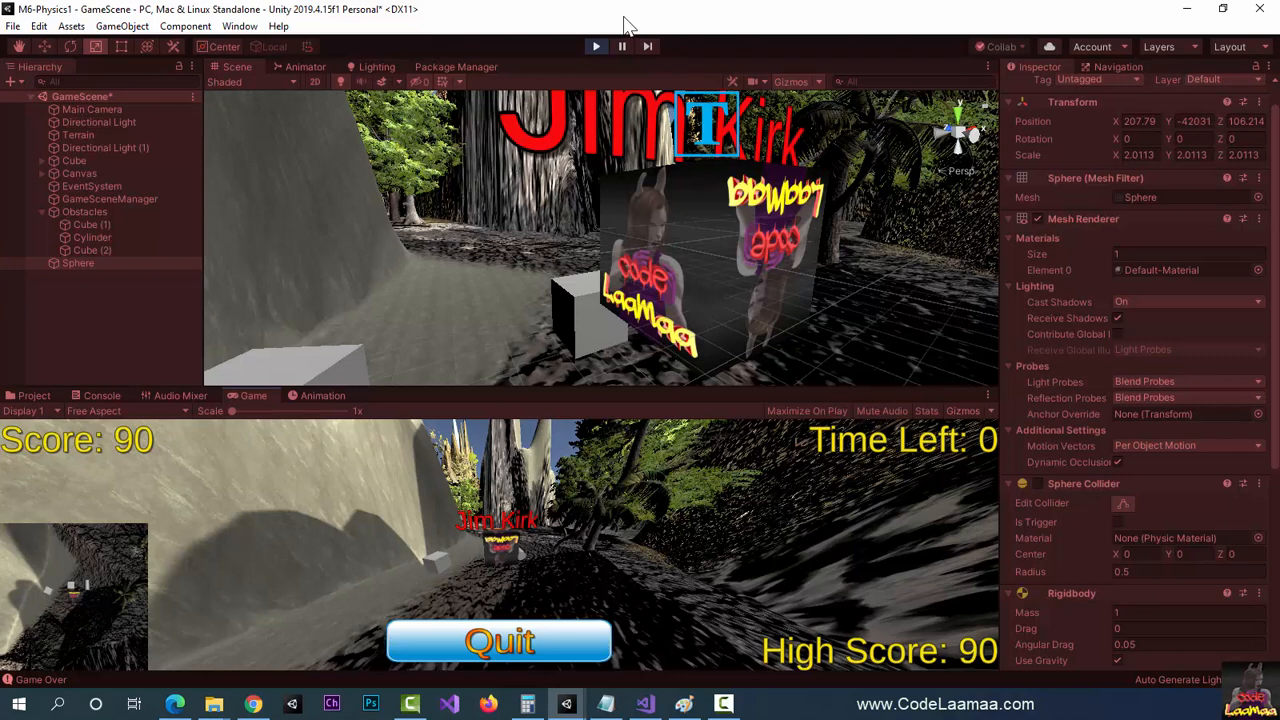
{"action": "left_click", "coordinate": [596, 46]}
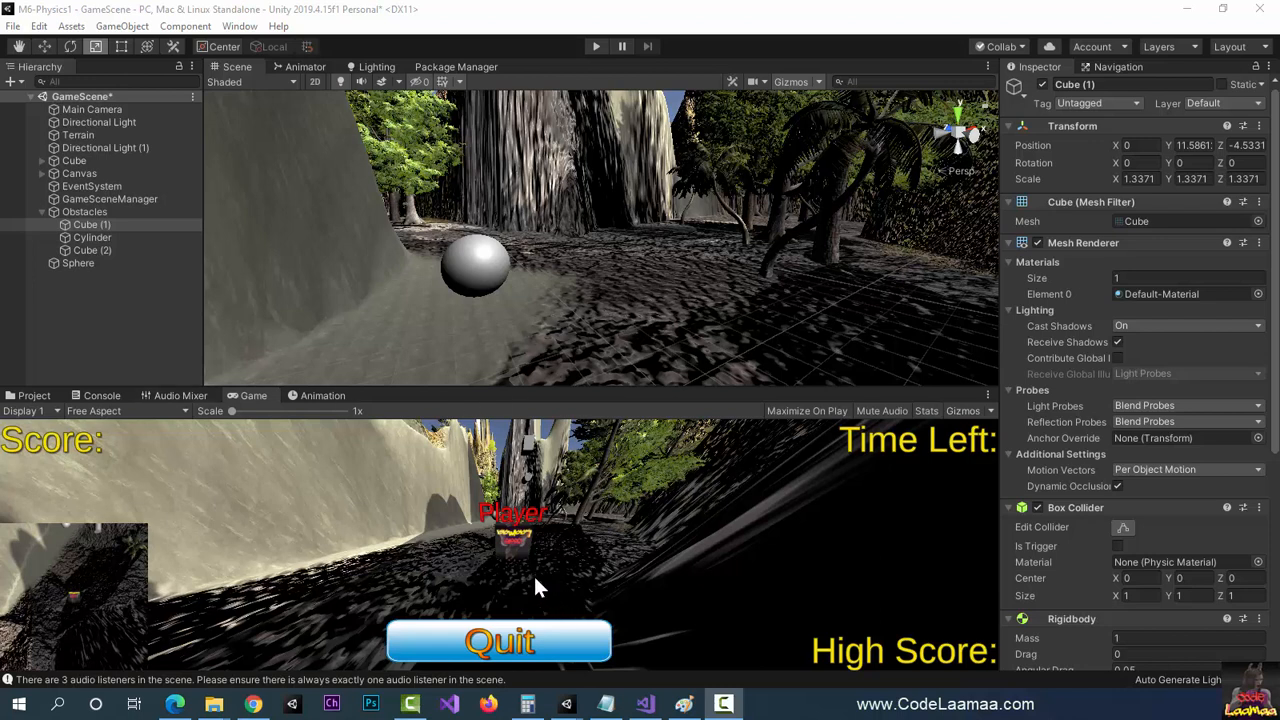
Make the sphere a child of the Obstacles object and collapse the Obstacles group.
{"action": "left_click", "coordinate": [95, 160]}
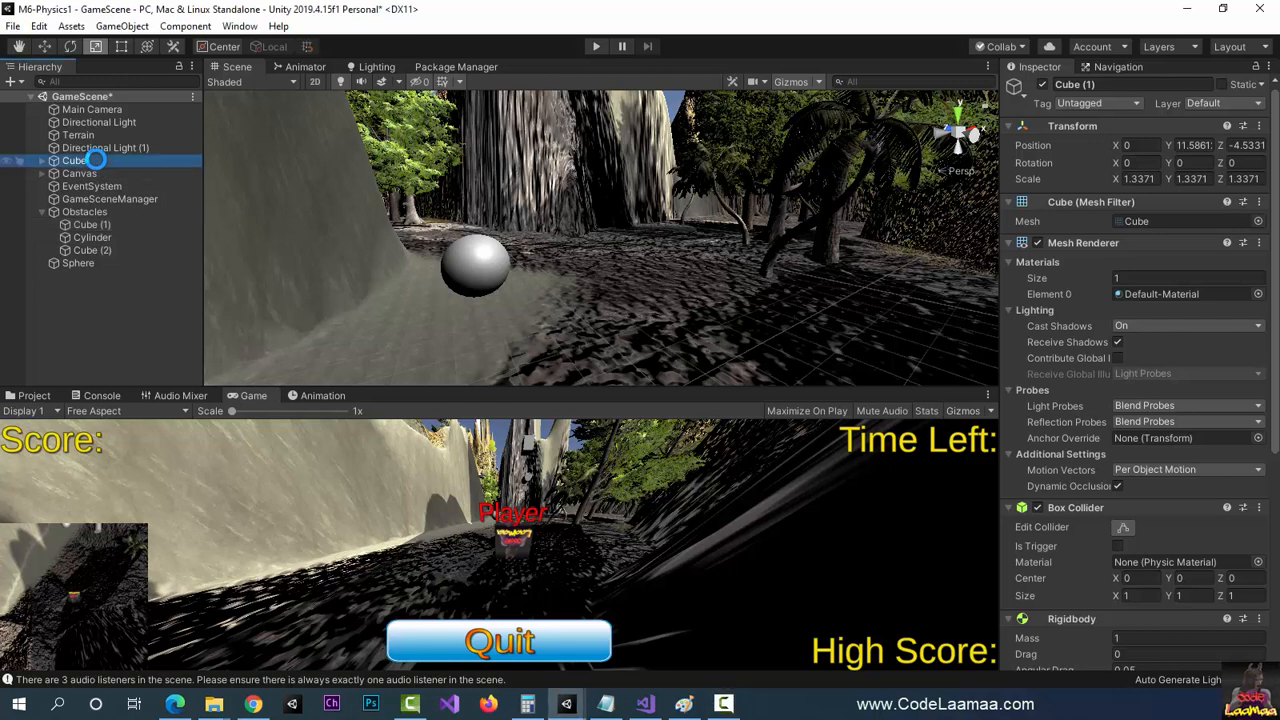
{"action": "left_click_drag", "start_coordinate": [71, 263], "coordinate": [105, 281]}
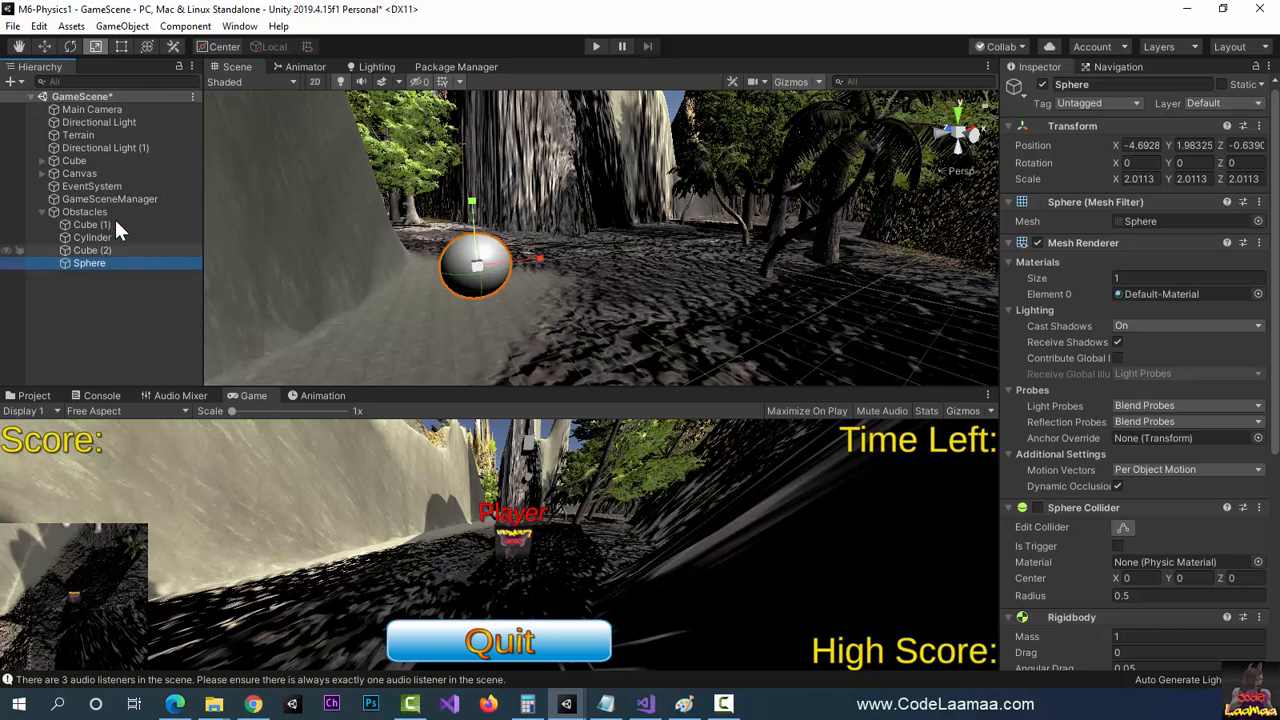
{"action": "left_click", "coordinate": [41, 211]}
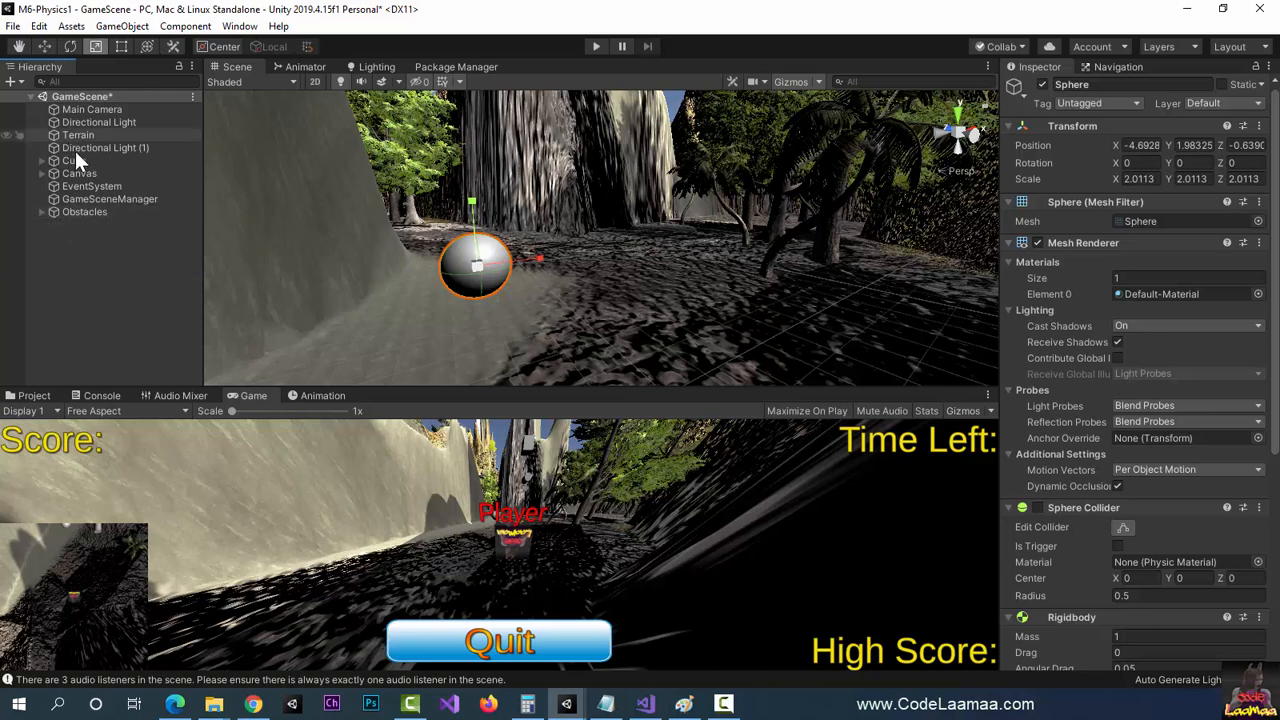
Add a Rigidbody component to the player cube and bring its settings into view.
{"action": "left_click_drag", "start_coordinate": [78, 158], "coordinate": [362, 212]}
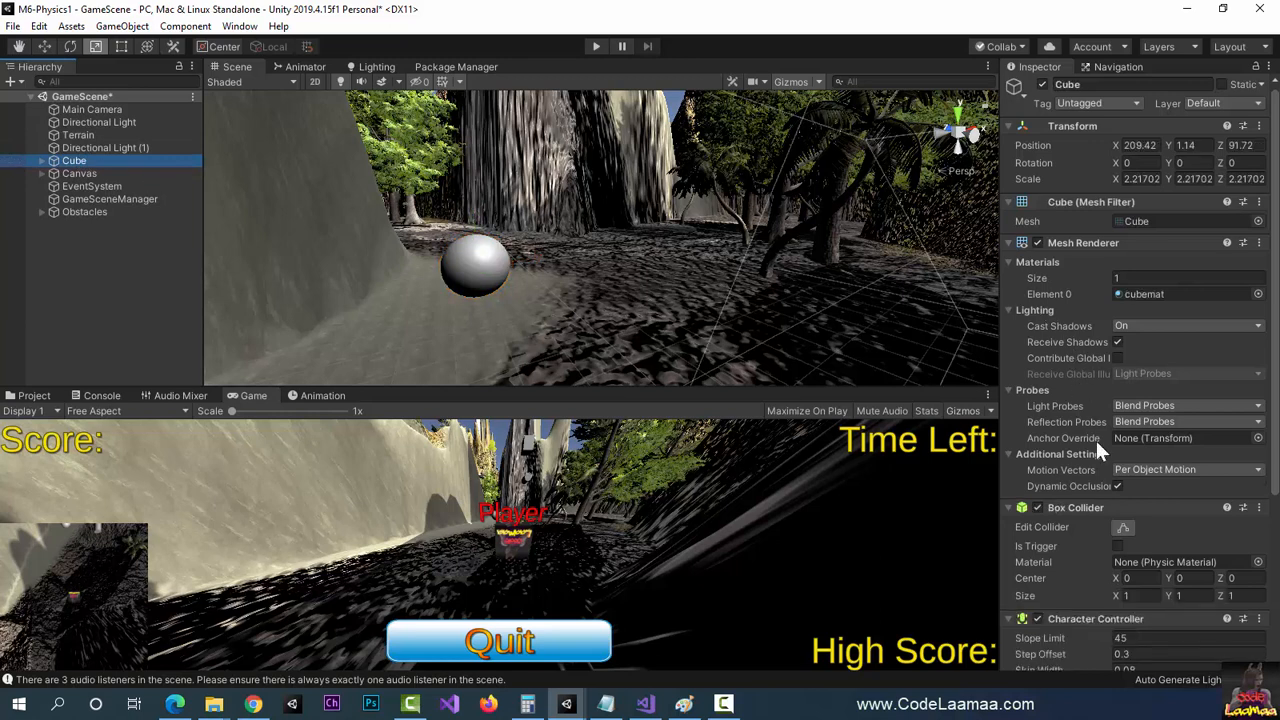
{"action": "double_click", "coordinate": [51, 158]}
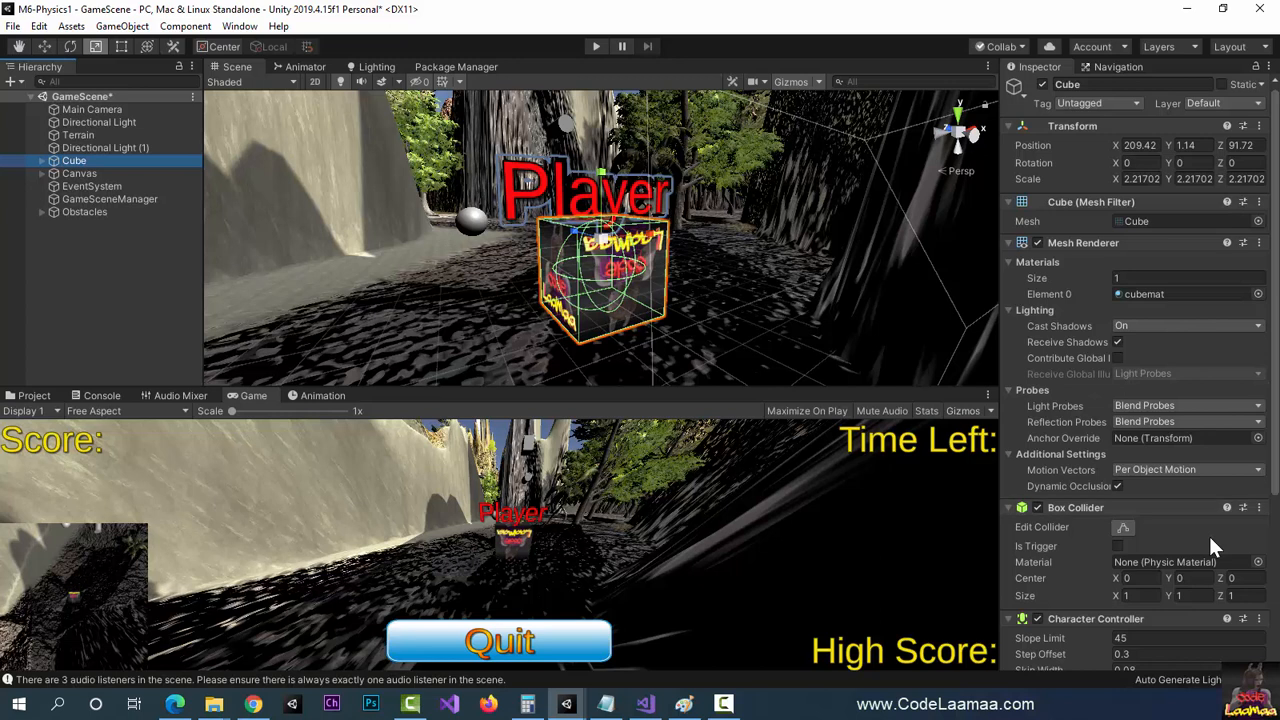
{"action": "scroll", "coordinate": [1208, 533], "scroll_direction": "down", "scroll_amount": 6}
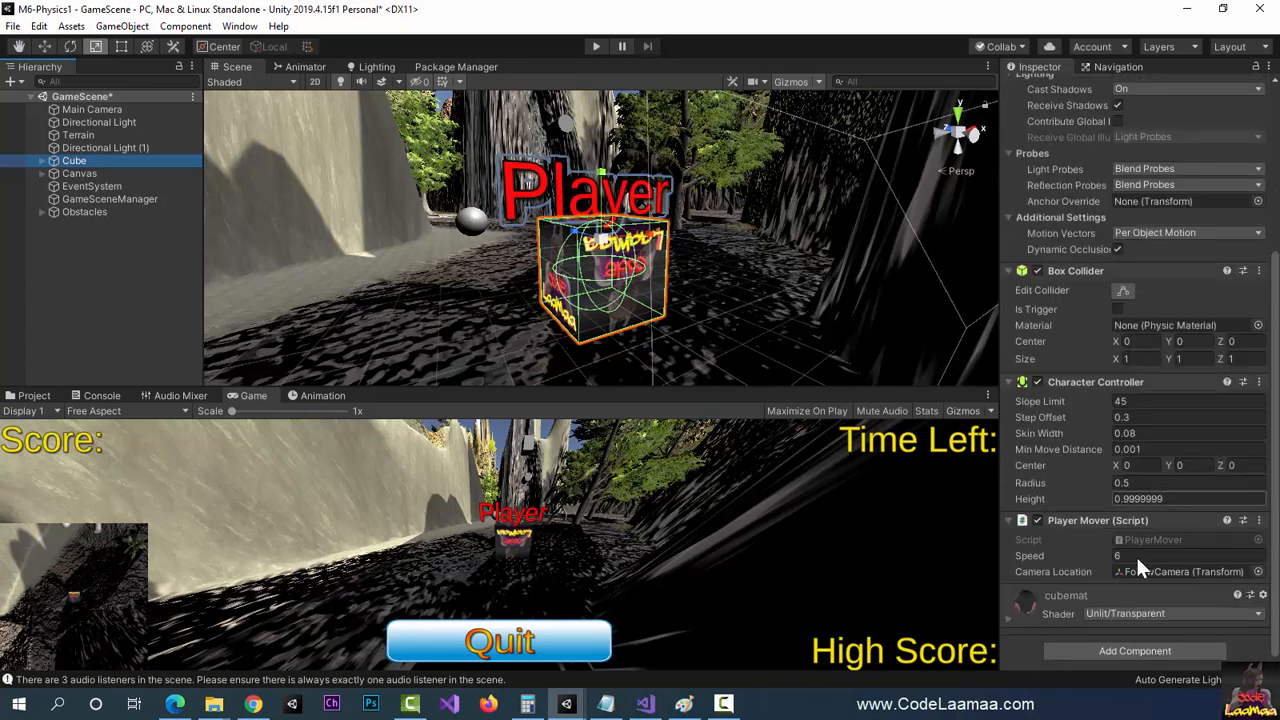
{"action": "left_click", "coordinate": [1107, 654]}
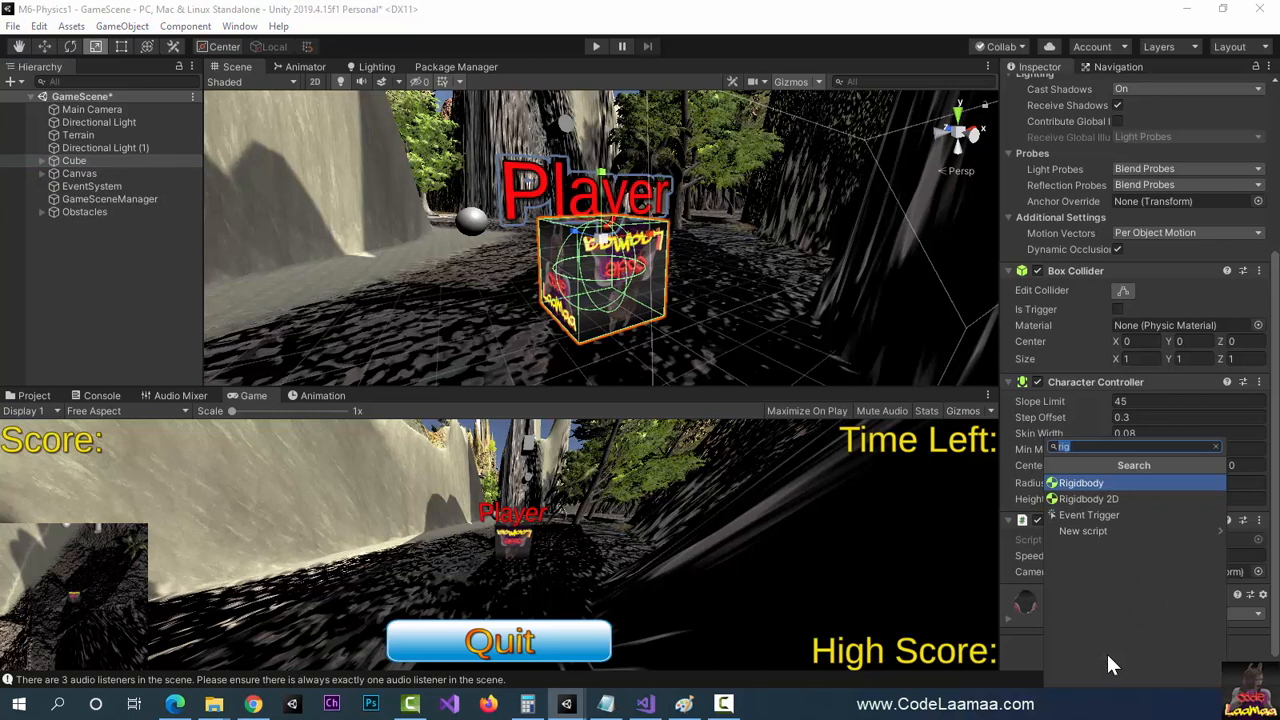
{"action": "key", "text": "Return"}
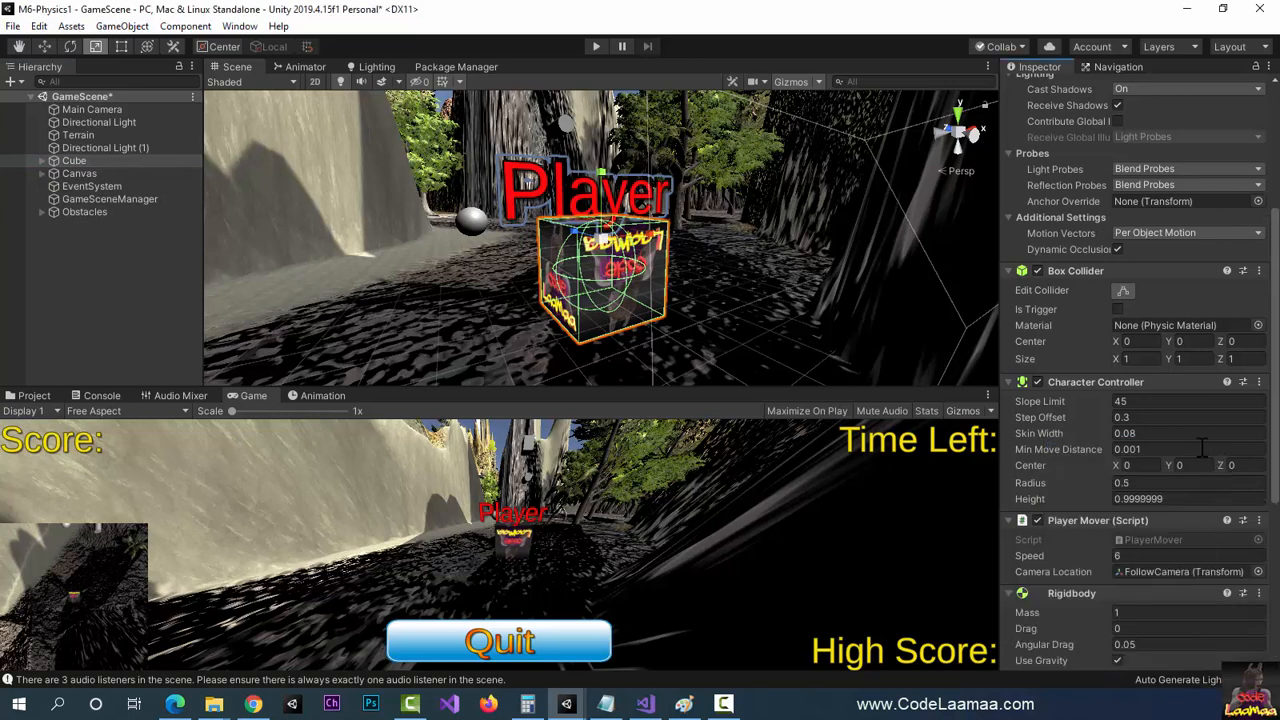
{"action": "scroll", "coordinate": [1201, 447], "scroll_direction": "down", "scroll_amount": 6}
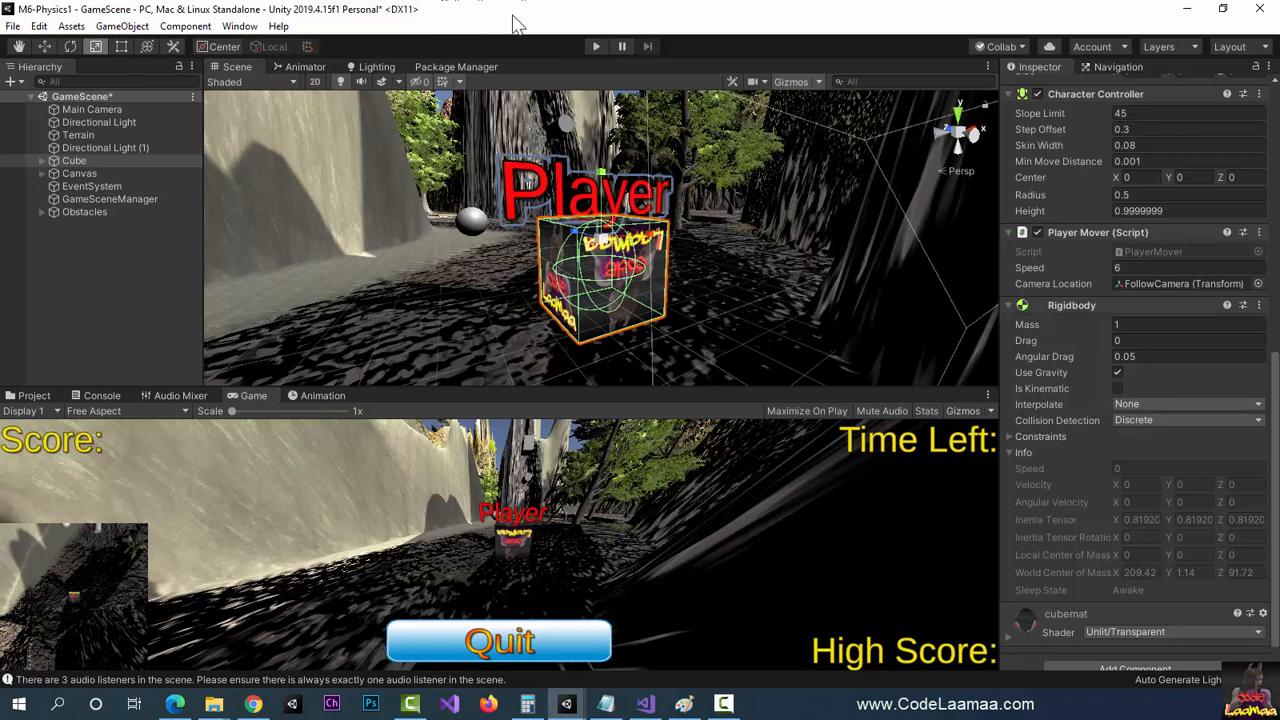
Play the scene, expand the player cube's children, steer the cube to test its Rigidbody, and stop the game.
{"action": "left_click", "coordinate": [596, 47]}
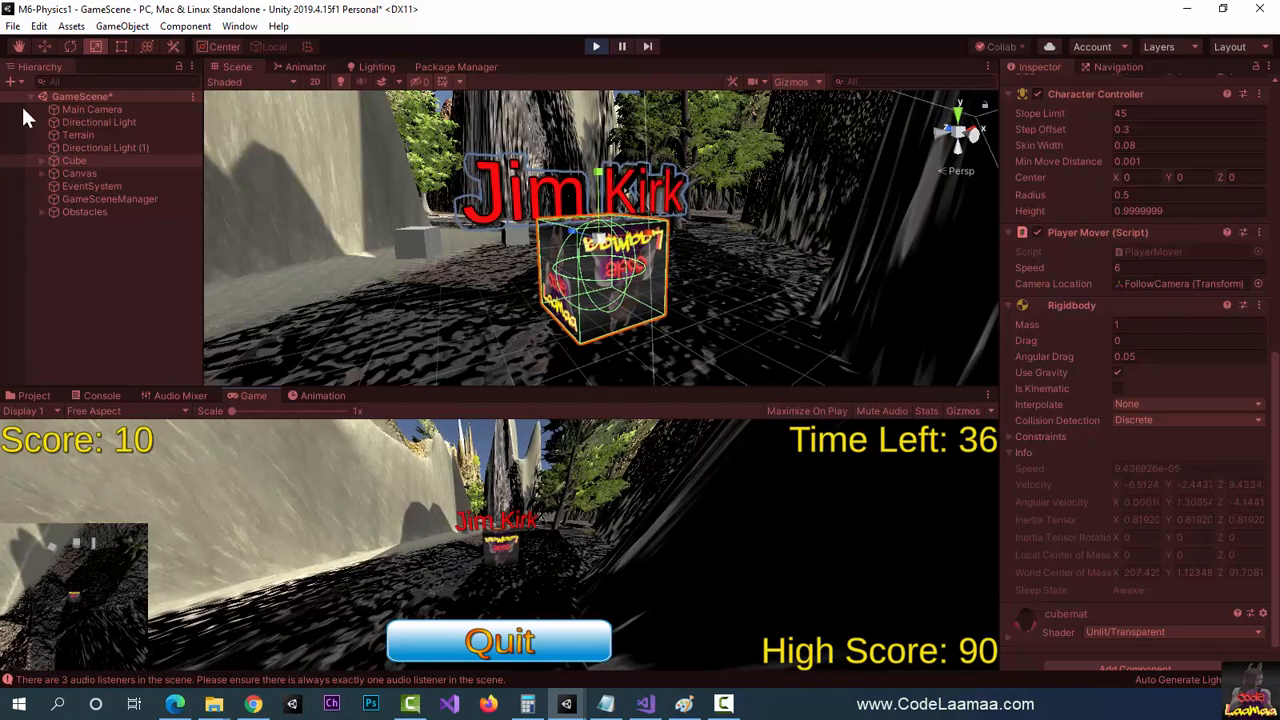
{"action": "left_click", "coordinate": [42, 160]}
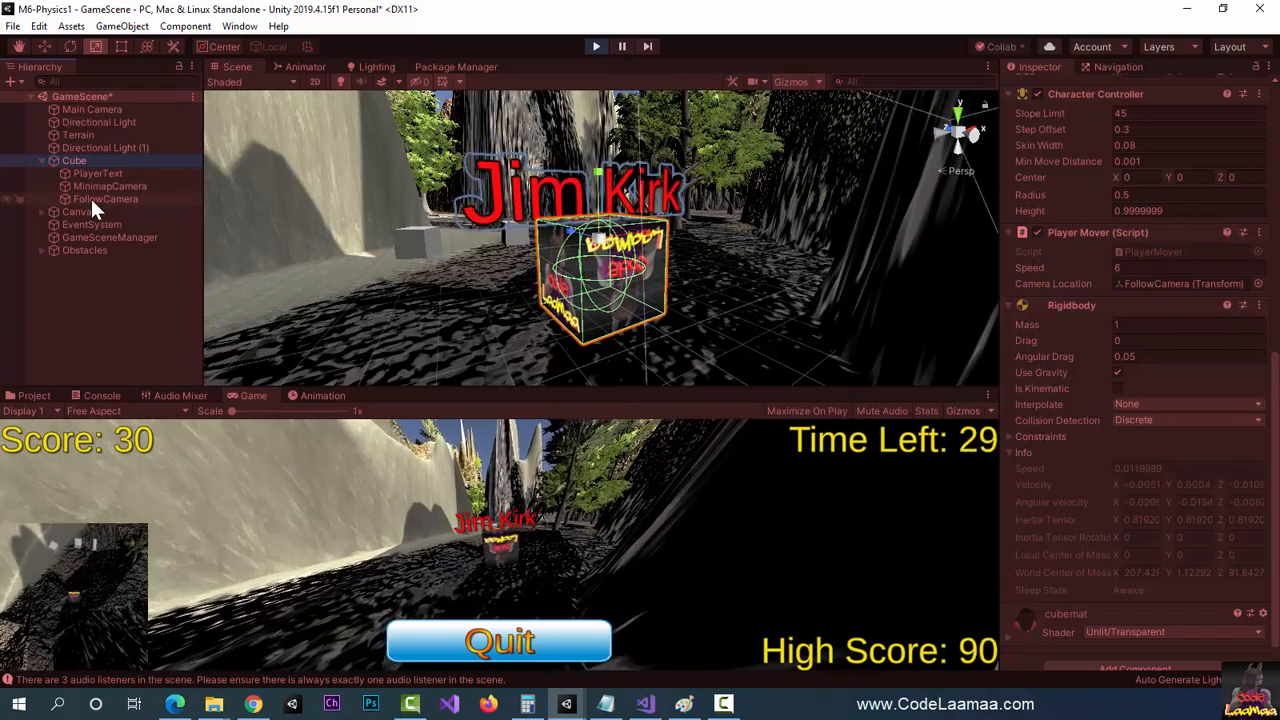
{"action": "left_click", "coordinate": [602, 512]}
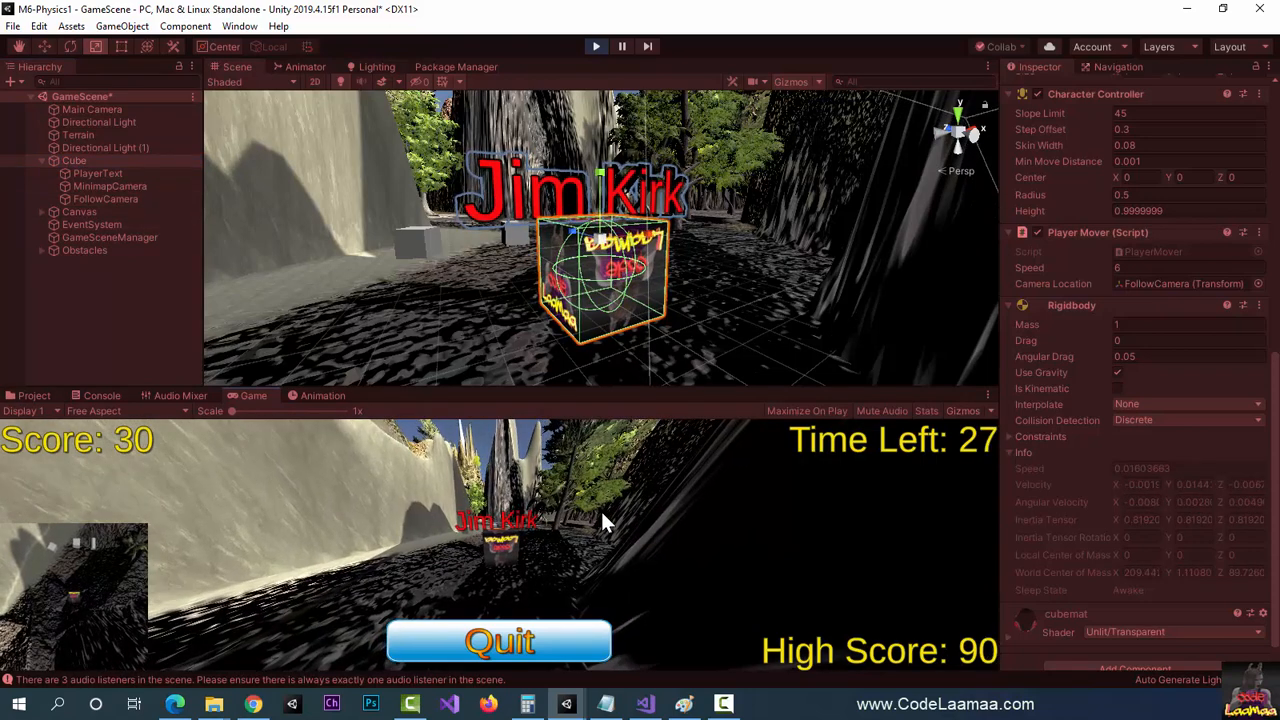
{"action": "key", "text": "w"}
{"action": "key", "text": "d"}
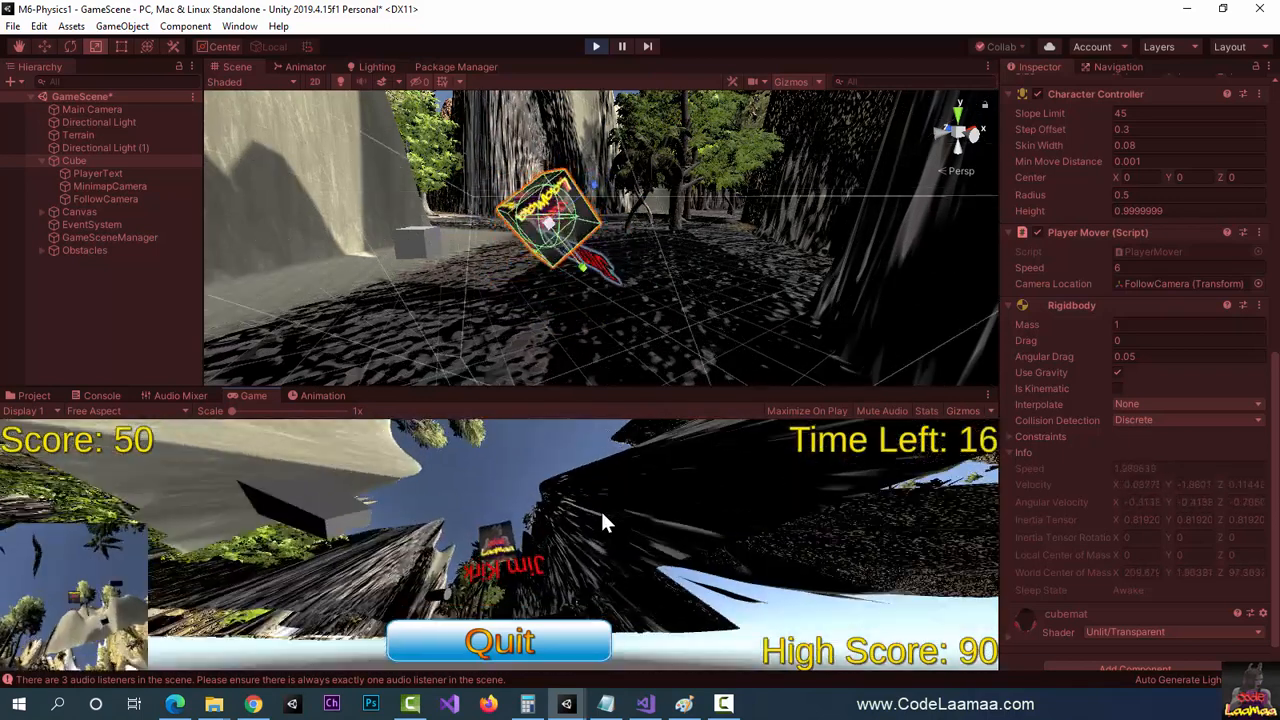
{"action": "left_click", "coordinate": [596, 47]}
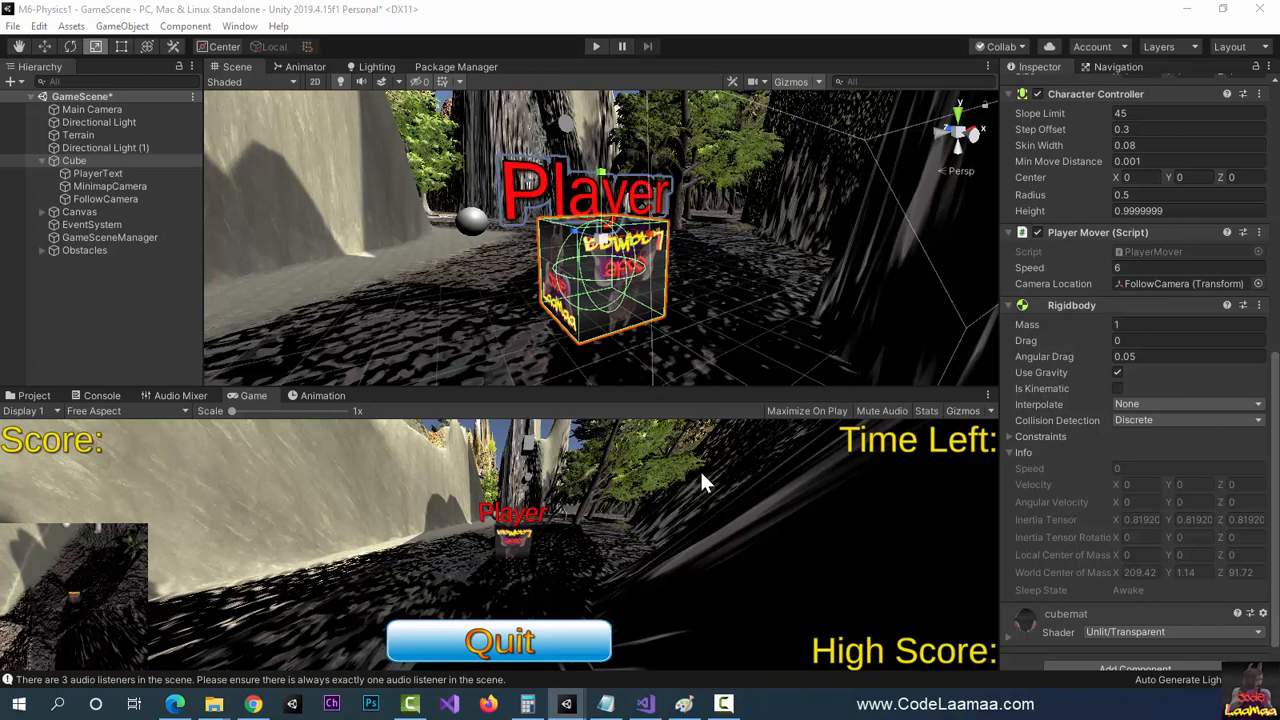
Set the player cube's Rigidbody Drag to 100 and Angular Drag to 100.
{"action": "left_click", "coordinate": [1178, 342]}
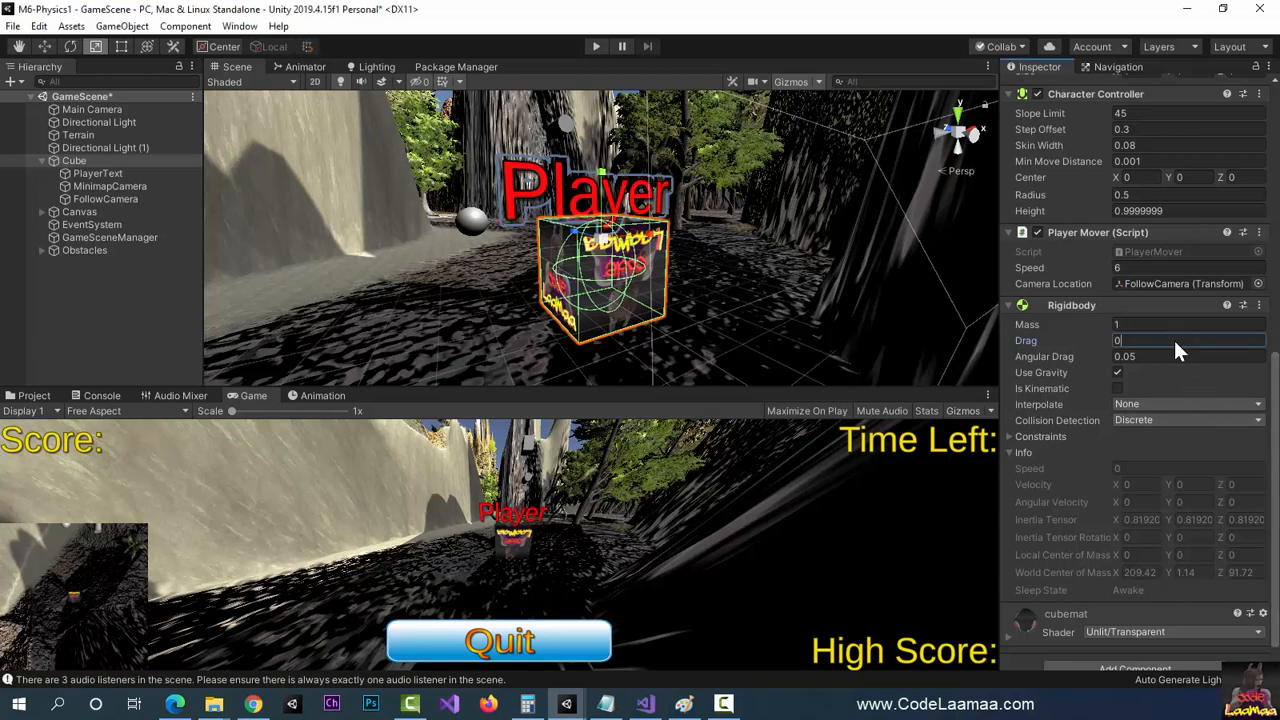
{"action": "type", "text": "100"}
{"action": "key", "text": "Tab"}
{"action": "type", "text": "100"}
{"action": "key", "text": "Tab"}
Play the scene, drive the player cube into the obstacles to test the higher drag values, and stop the game.
{"action": "left_click", "coordinate": [595, 47]}
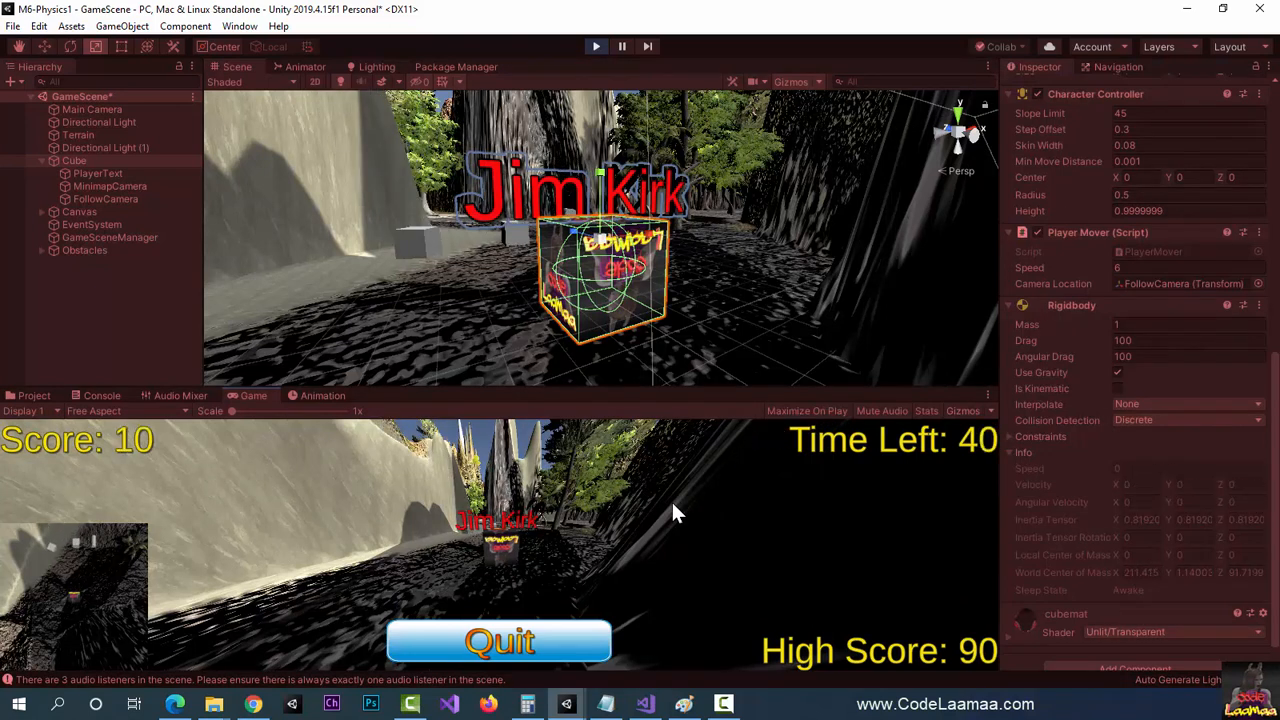
{"action": "key", "text": "Up"}
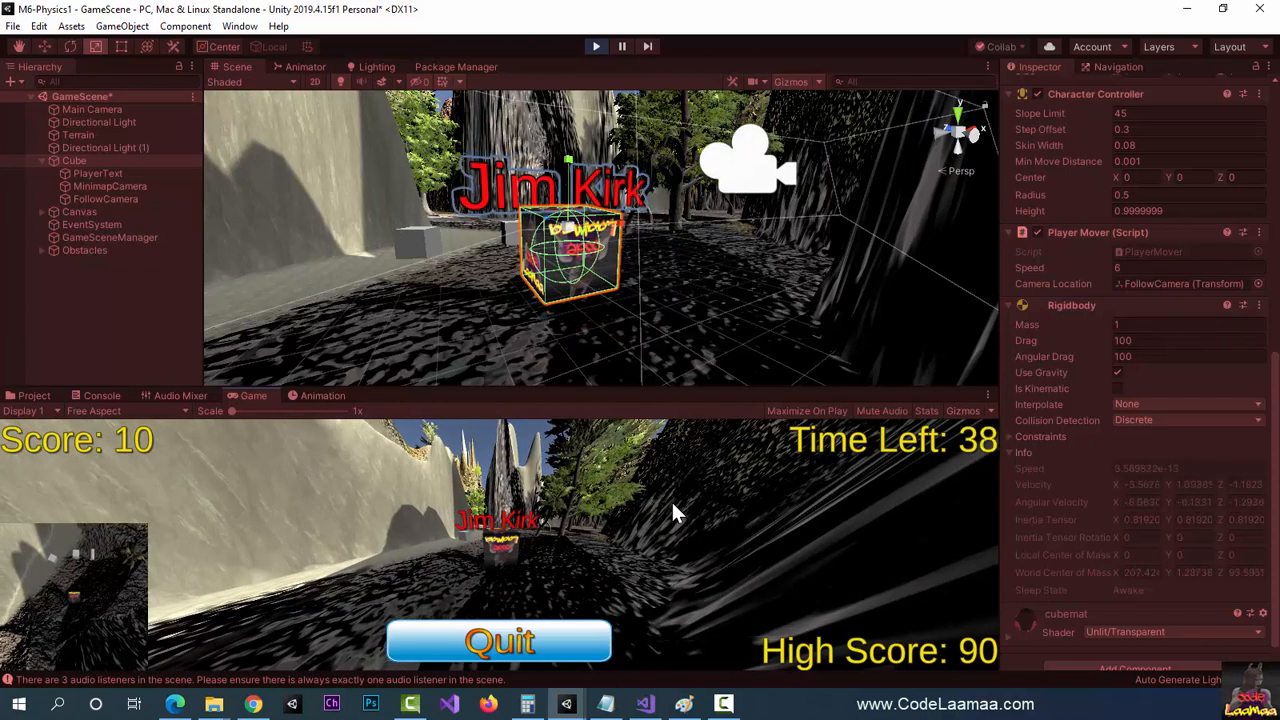
{"action": "key", "text": "Up"}
{"action": "key", "text": "Up"}
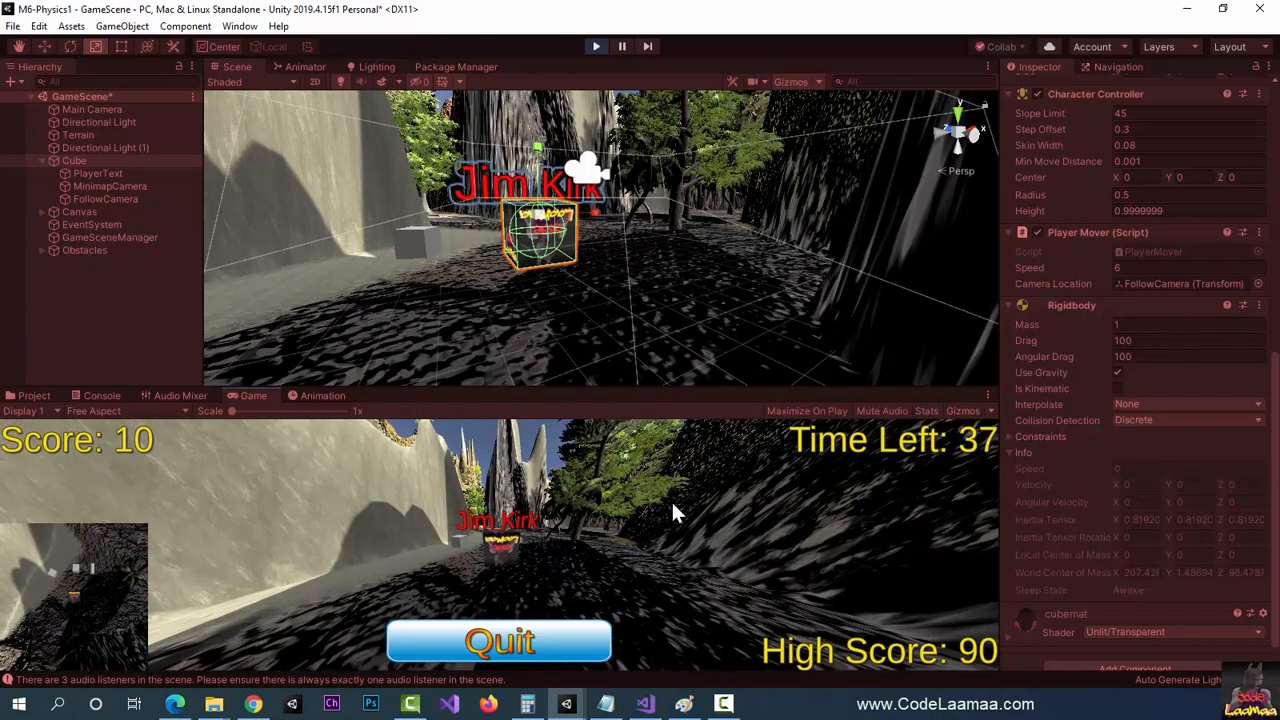
{"action": "key", "text": "Up"}
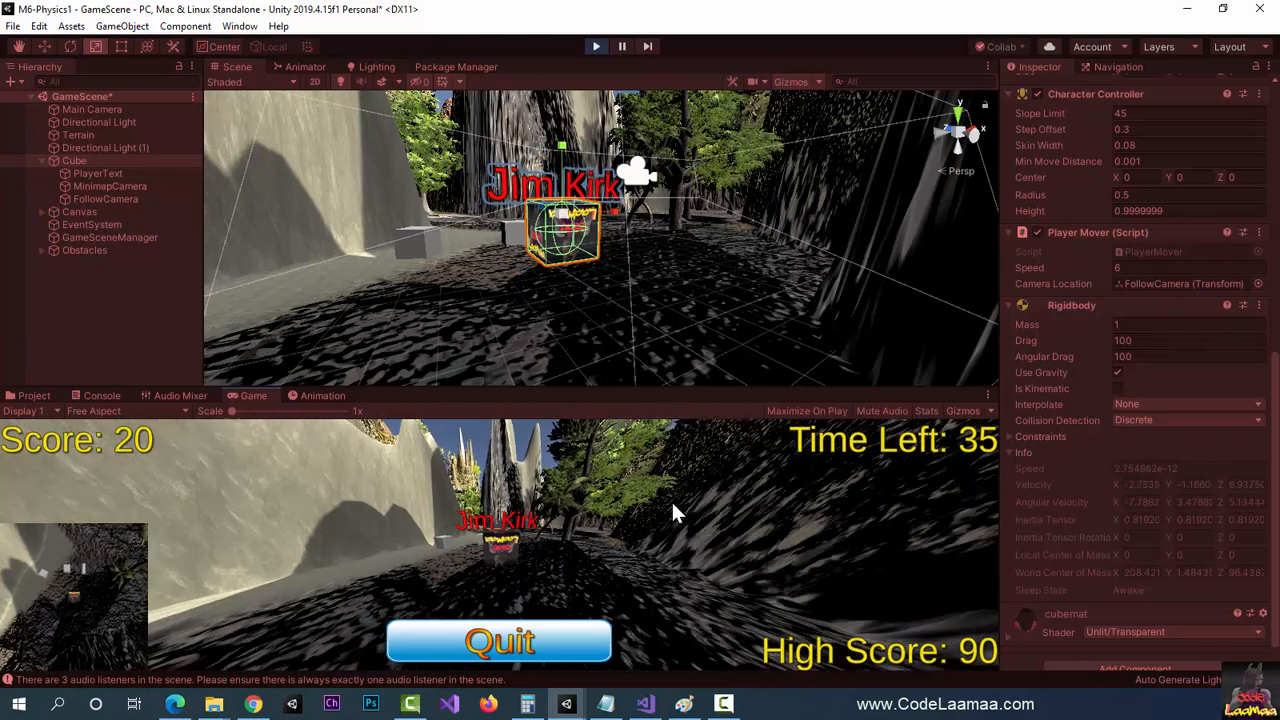
{"action": "key", "text": "Up"}
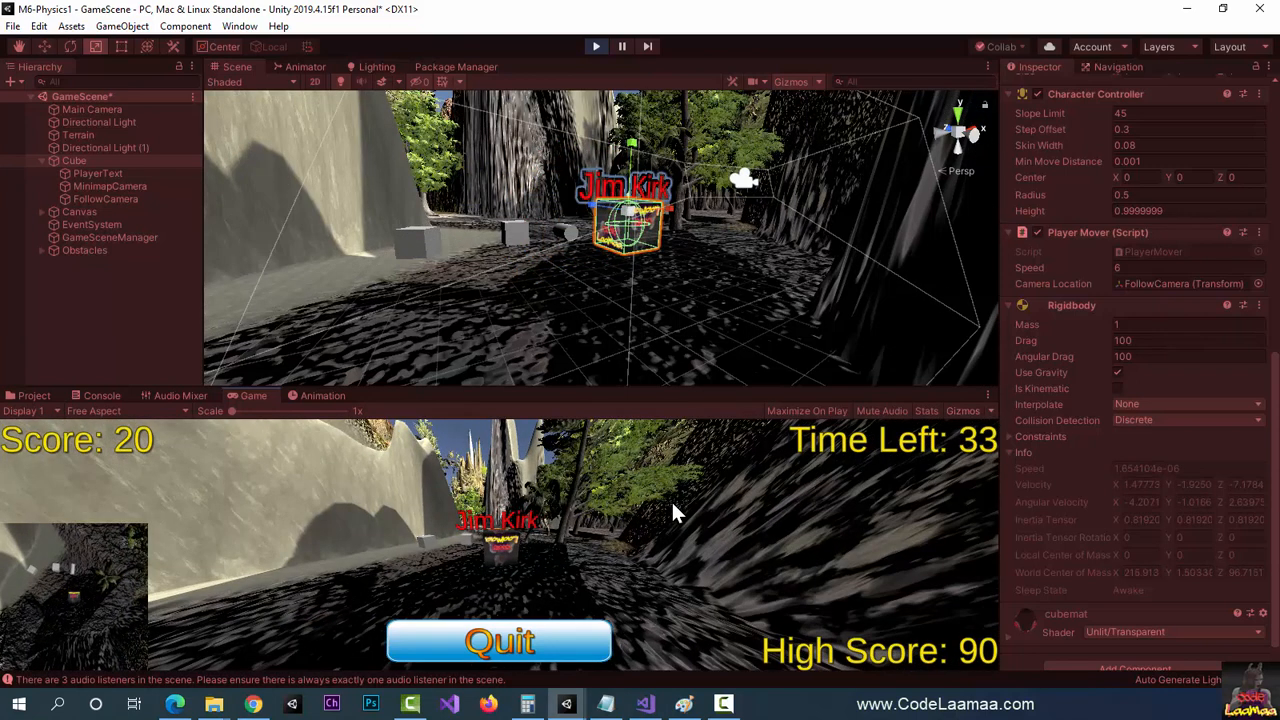
{"action": "key", "text": "Up"}
{"action": "key", "text": "Left"}
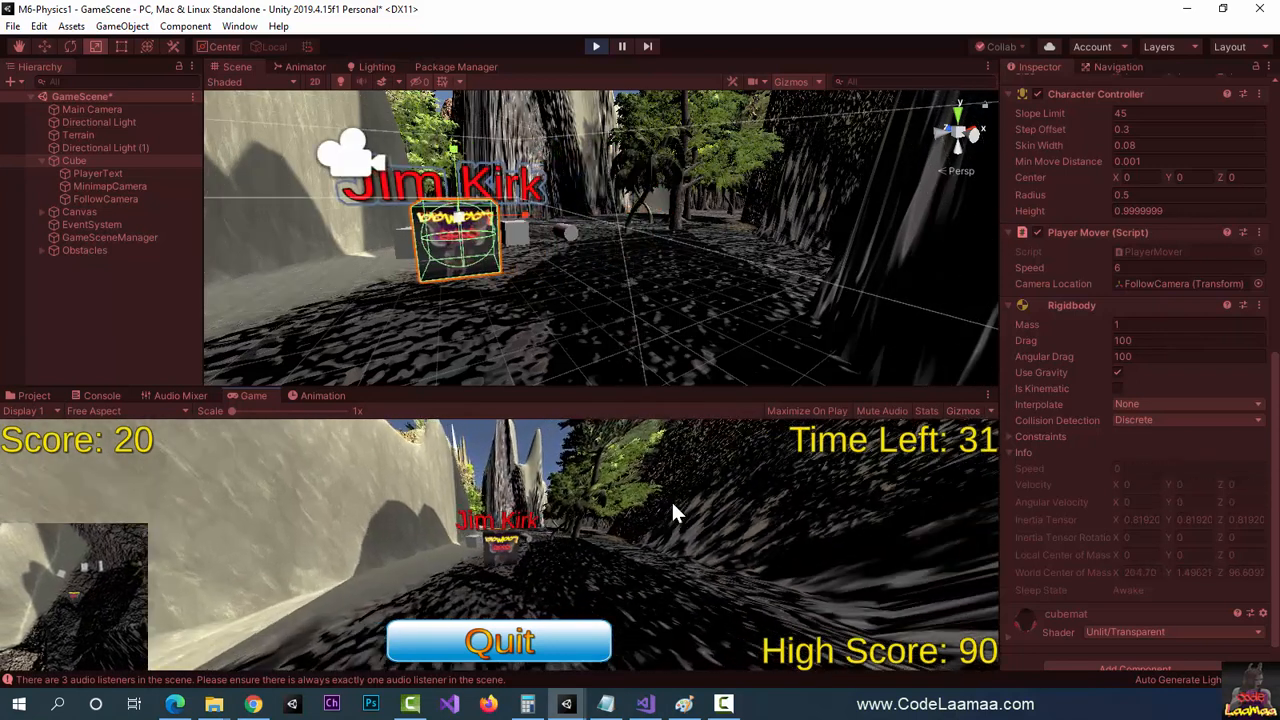
{"action": "key", "text": "Up"}
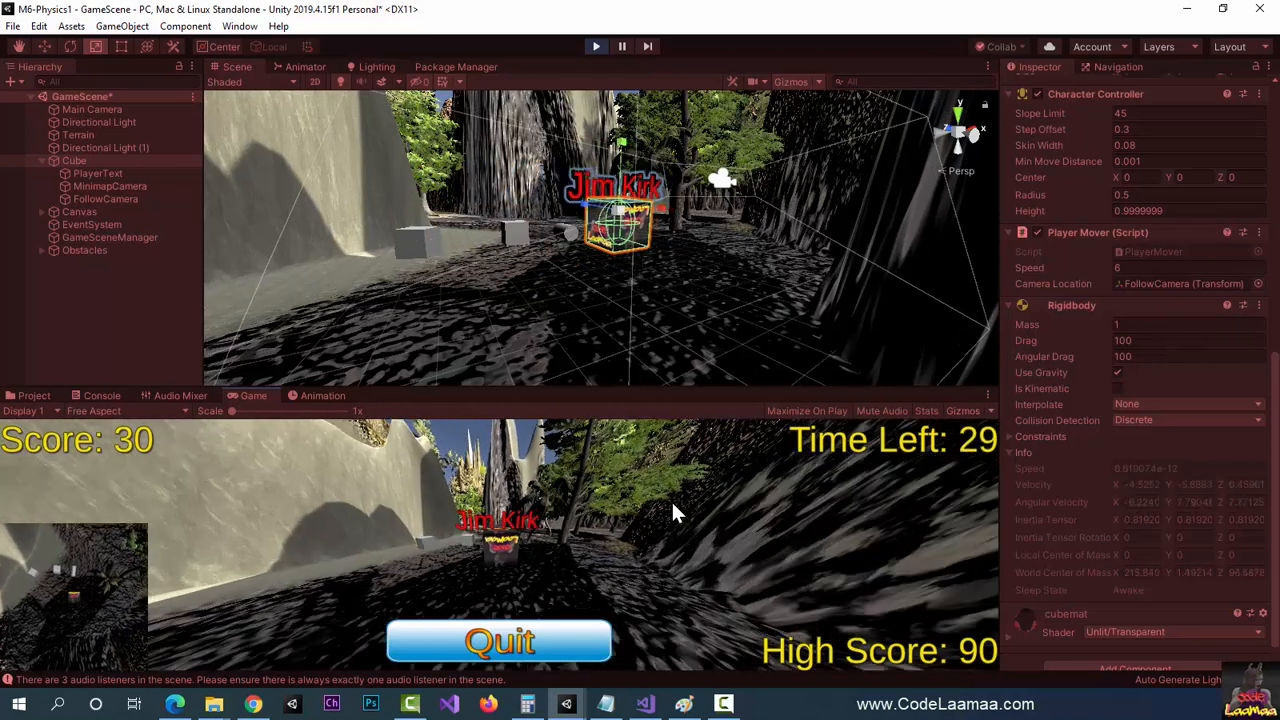
{"action": "key", "text": "Up"}
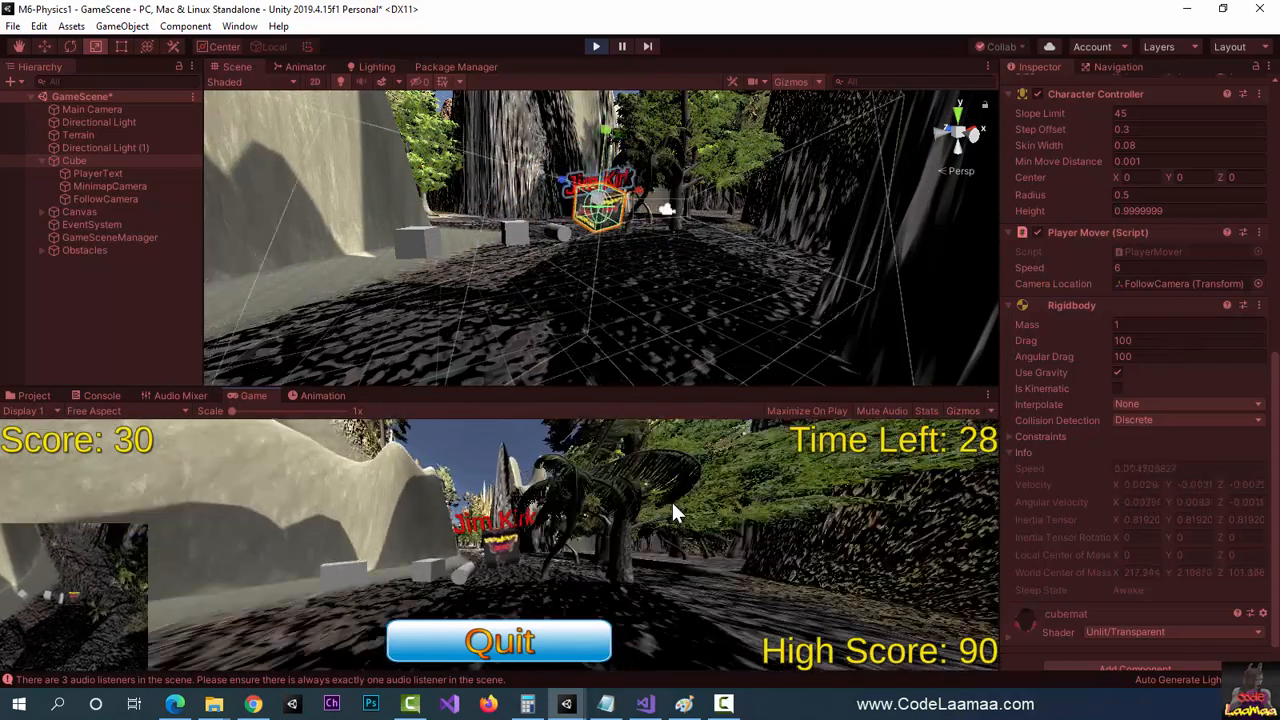
{"action": "key", "text": "Left"}
{"action": "key", "text": "Up"}
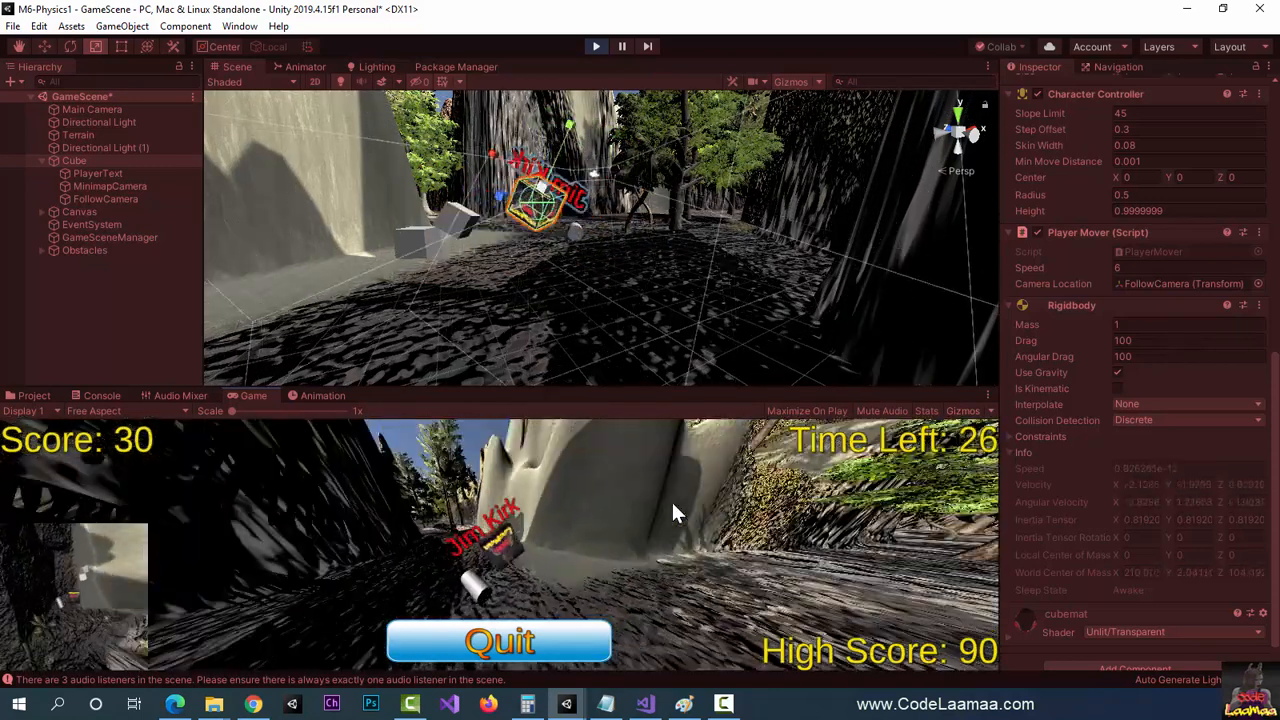
{"action": "key", "text": "Right"}
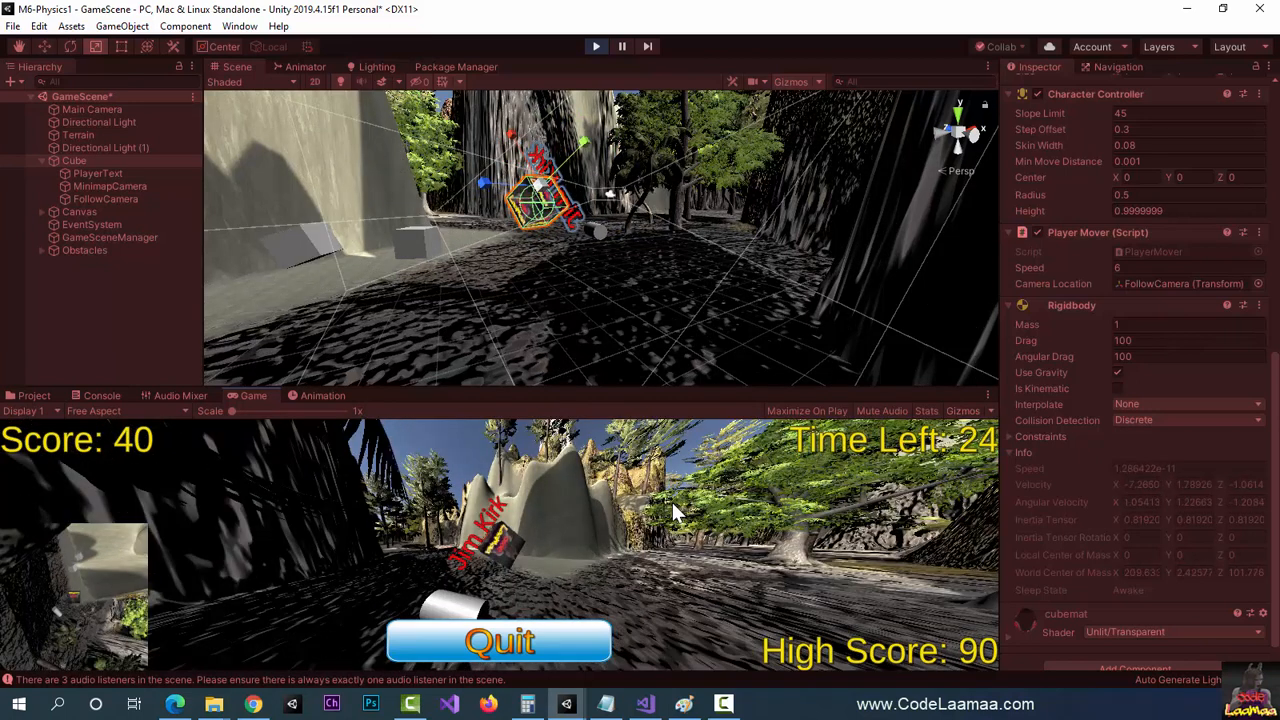
{"action": "key", "text": "Up"}
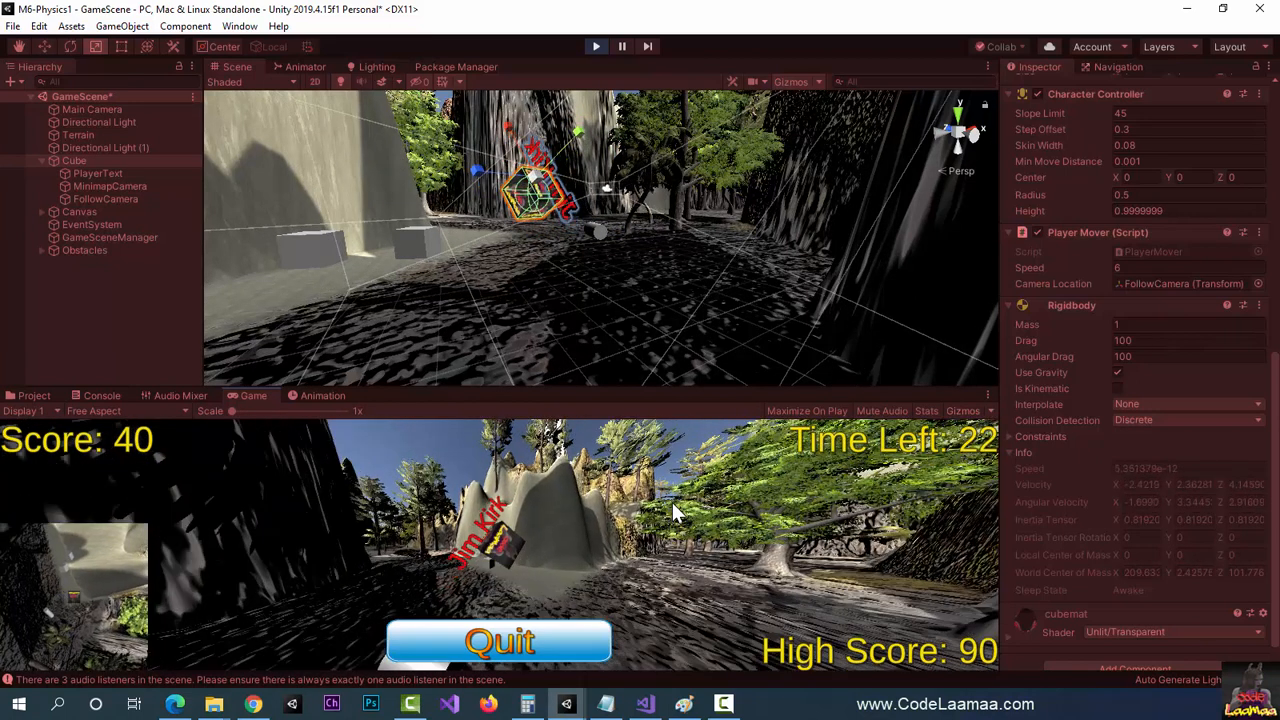
{"action": "key", "text": "Up"}
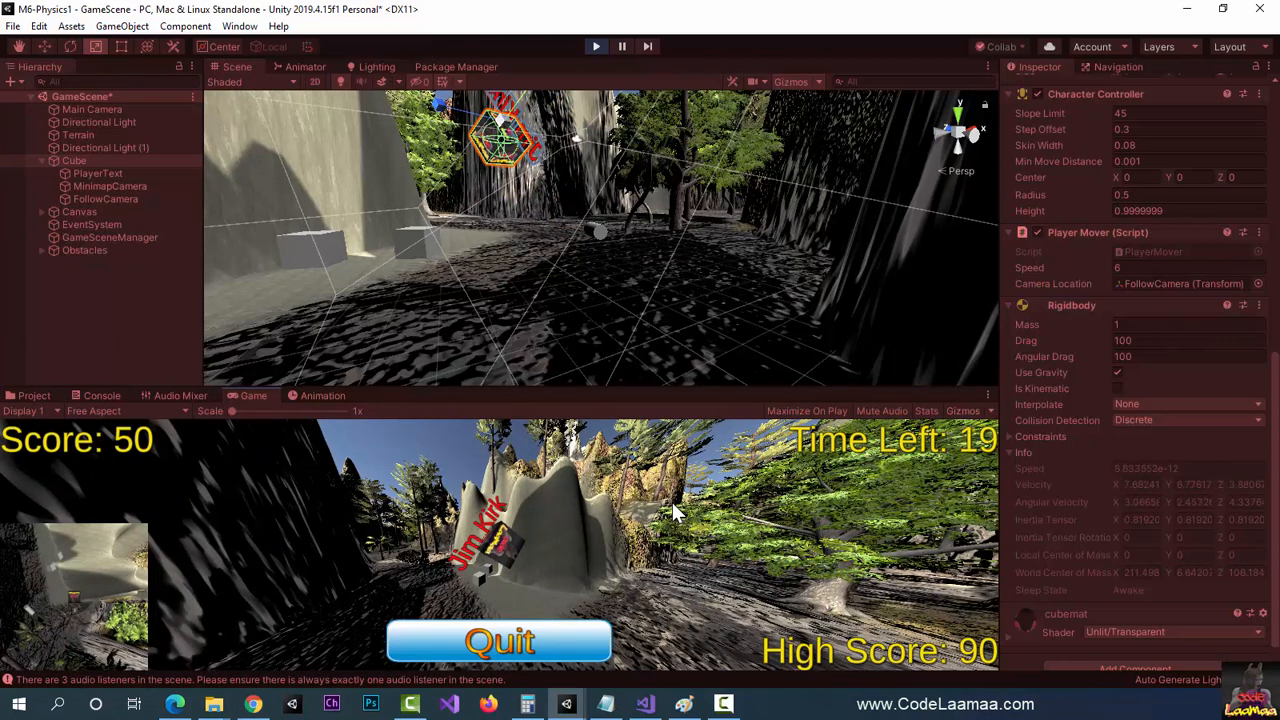
{"action": "key", "text": "Up"}
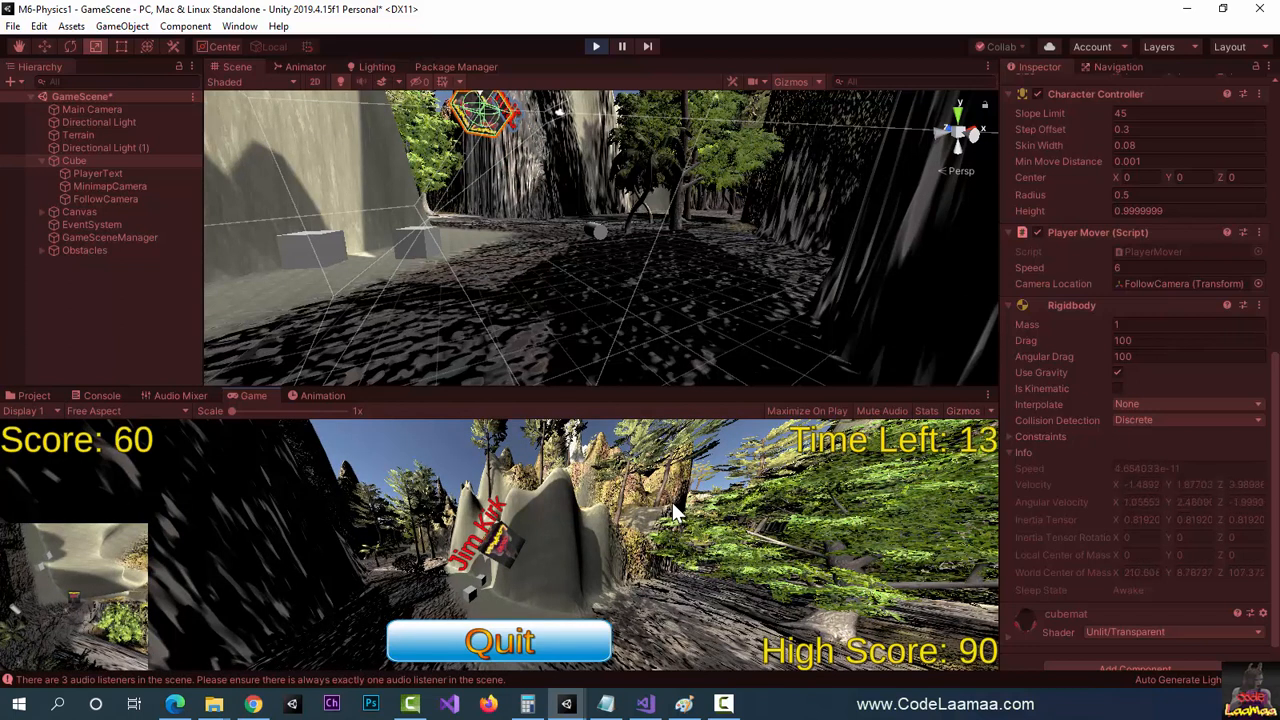
{"action": "key", "text": "Down"}
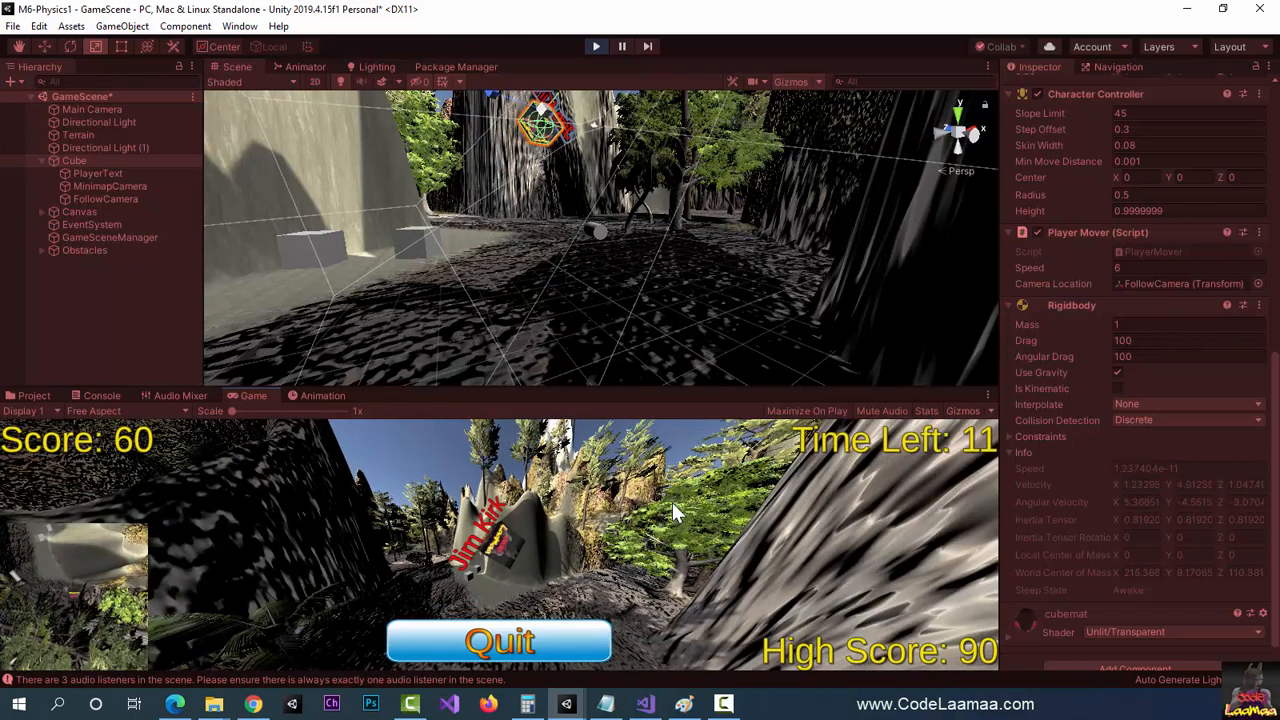
{"action": "key", "text": "Up"}
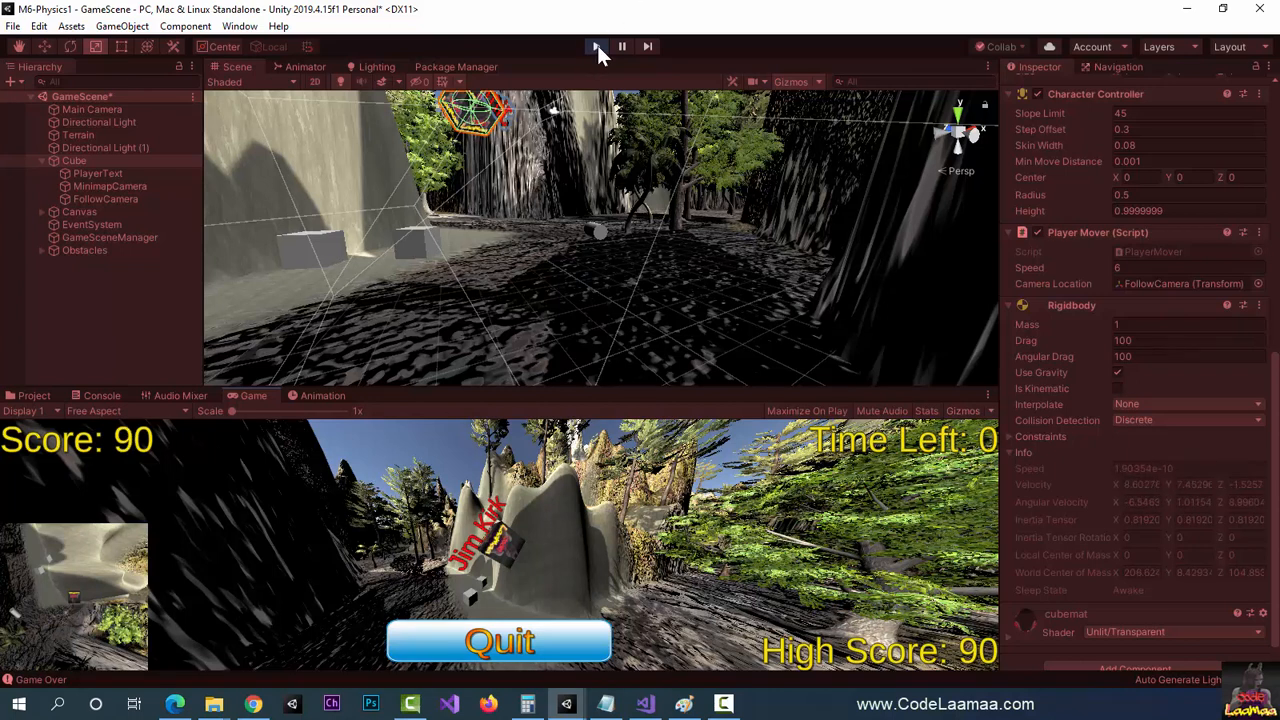
{"action": "left_click", "coordinate": [597, 46]}
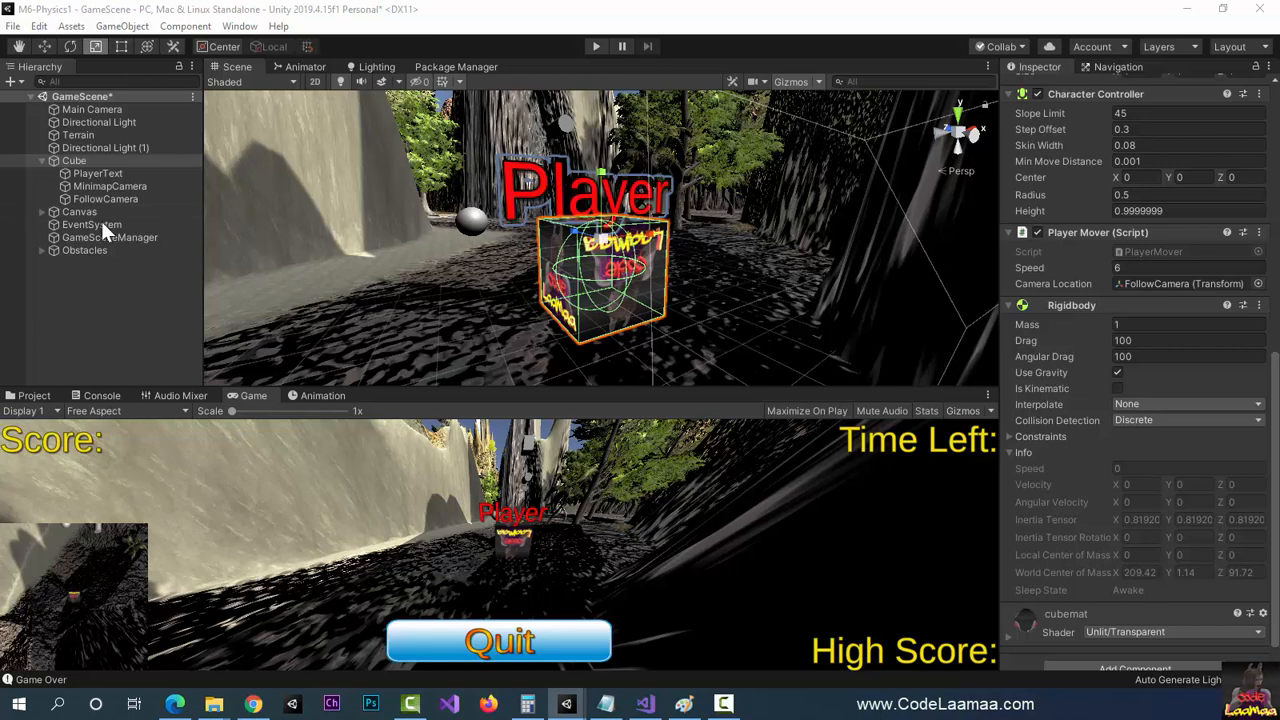
Expand the Obstacles group, select its Cylinder and bring it into view in the scene.
{"action": "left_click", "coordinate": [42, 251]}
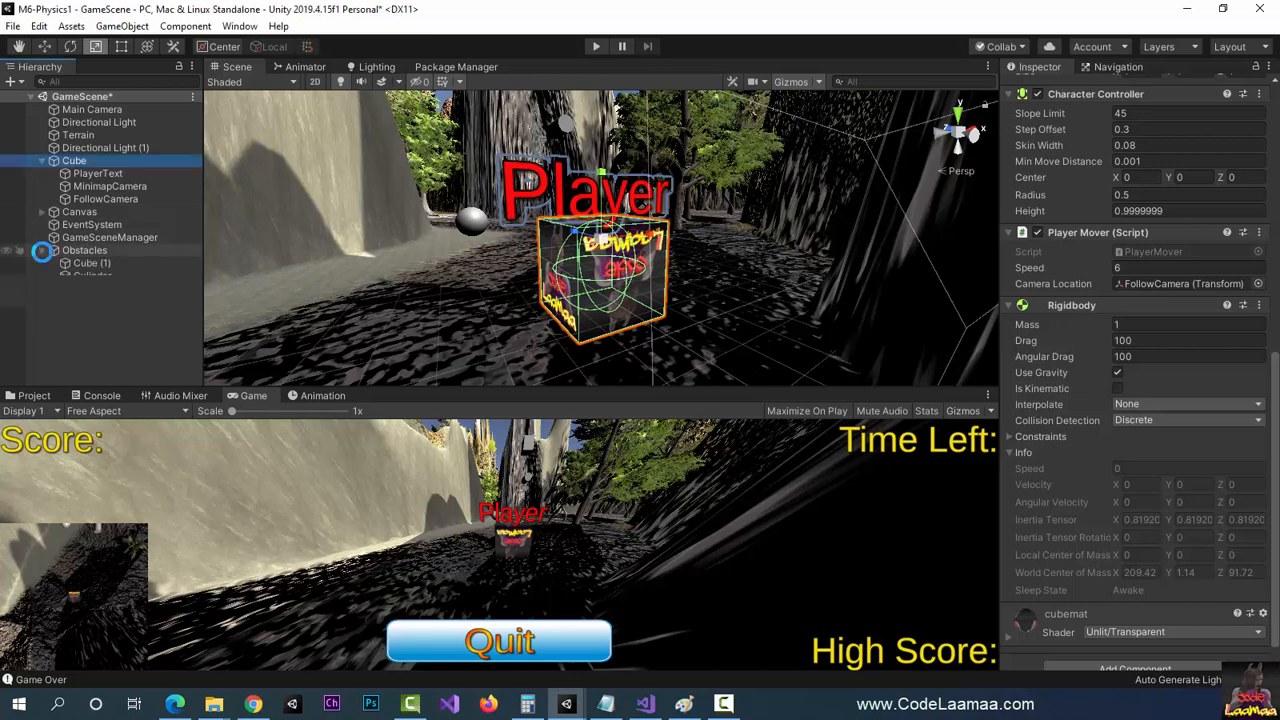
{"action": "double_click", "coordinate": [76, 277]}
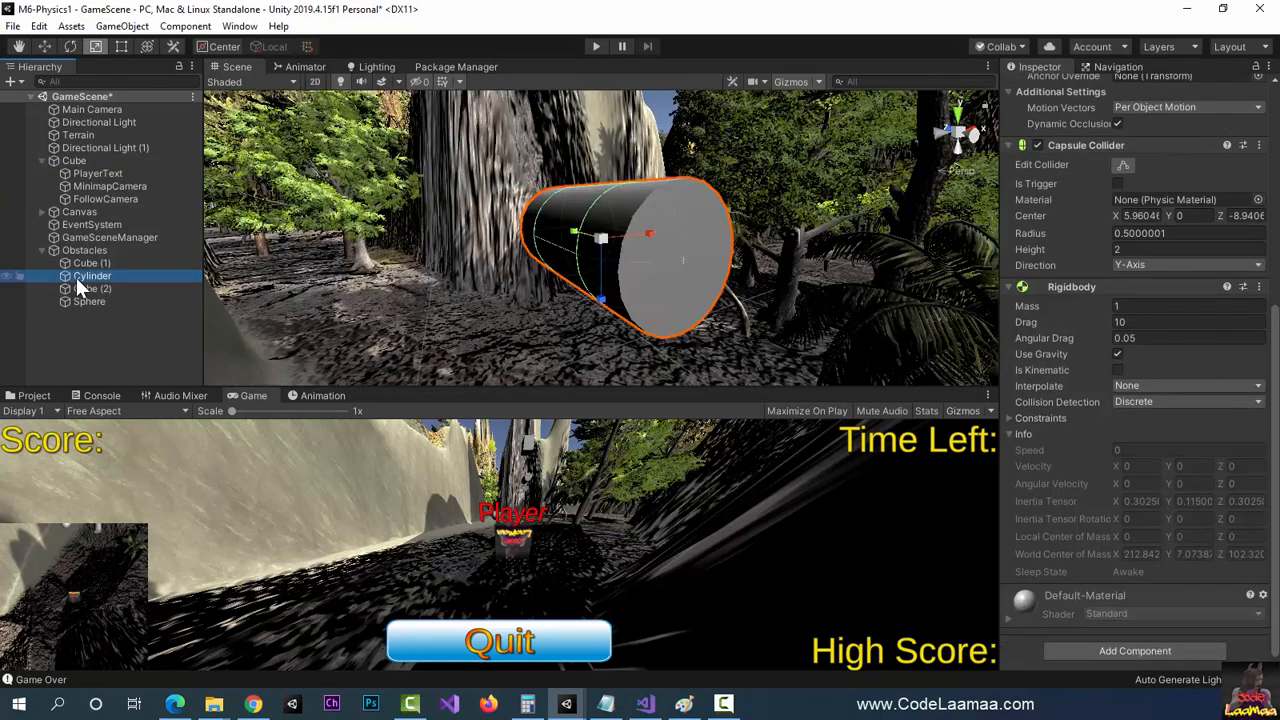
{"action": "scroll", "coordinate": [687, 291], "scroll_direction": "down", "scroll_amount": 3}
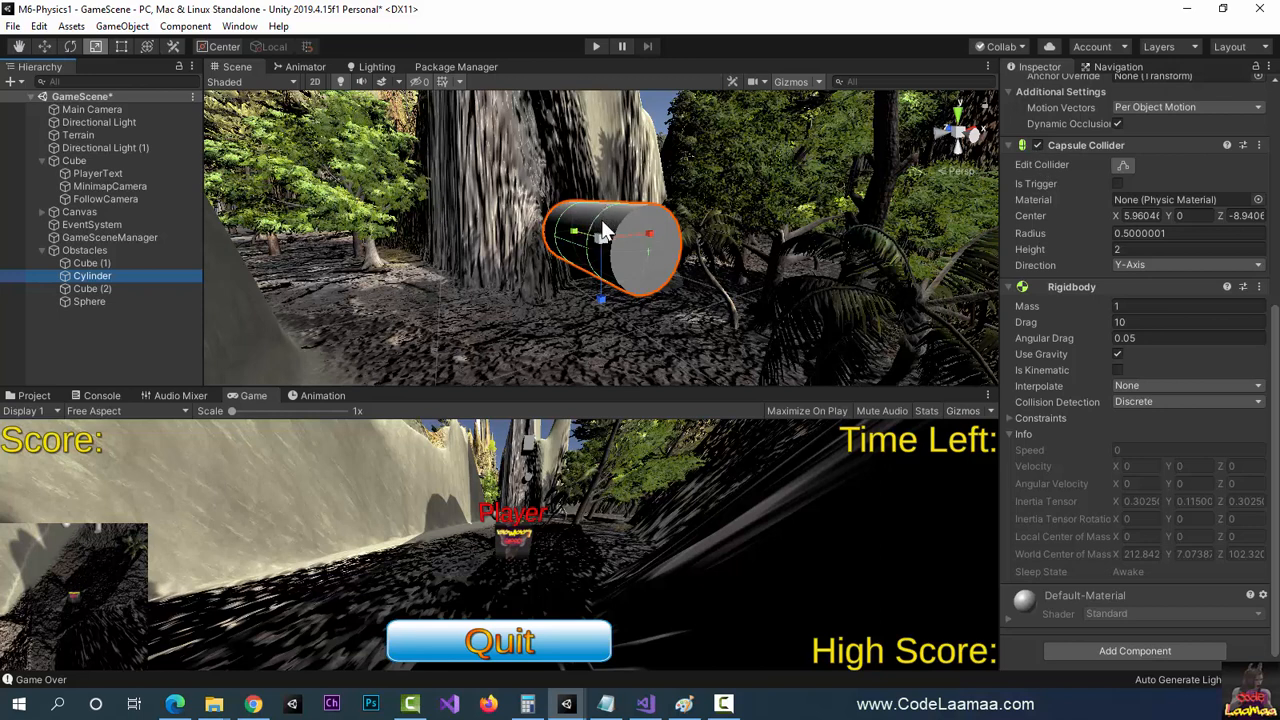
Try to enlarge the Cylinder's Capsule Collider to a radius of about 0.98, undo the change and leave collider editing.
{"action": "left_click", "coordinate": [1124, 165]}
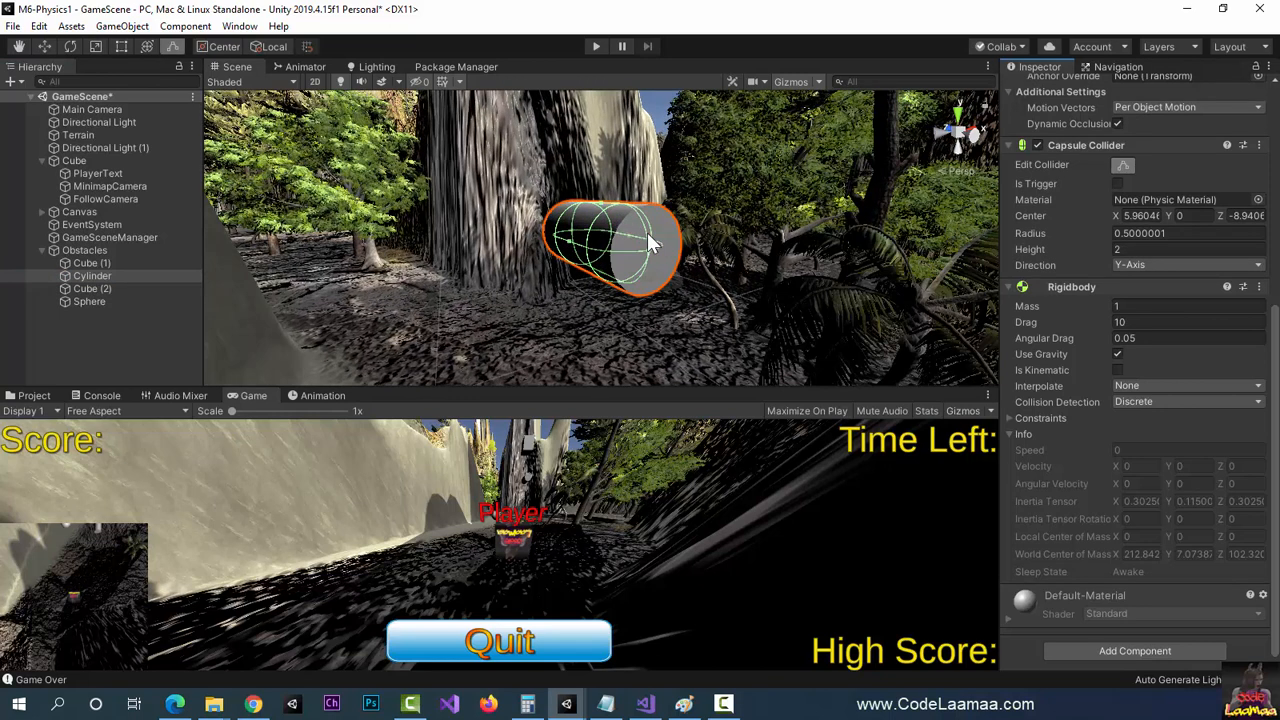
{"action": "left_click_drag", "start_coordinate": [647, 232], "coordinate": [640, 236], "text": "alt"}
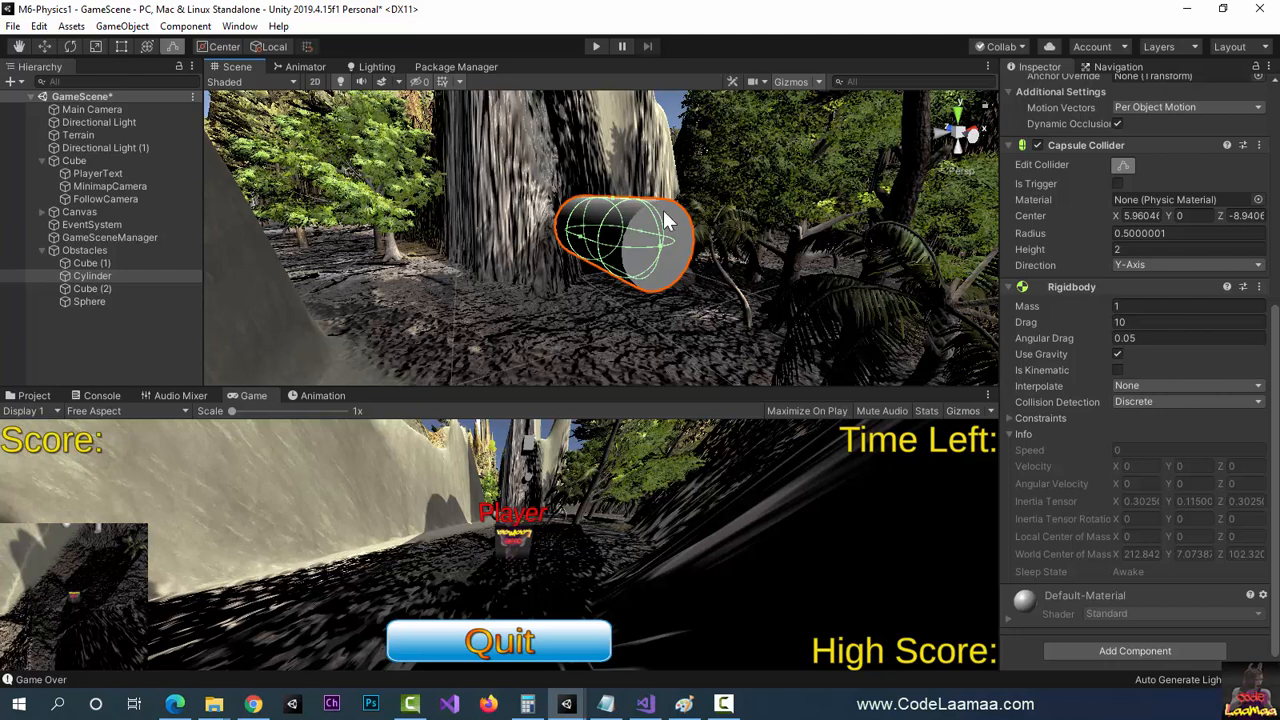
{"action": "right_click_drag", "start_coordinate": [648, 279], "coordinate": [651, 275]}
{"action": "middle_click_drag", "start_coordinate": [665, 258], "coordinate": [651, 294]}
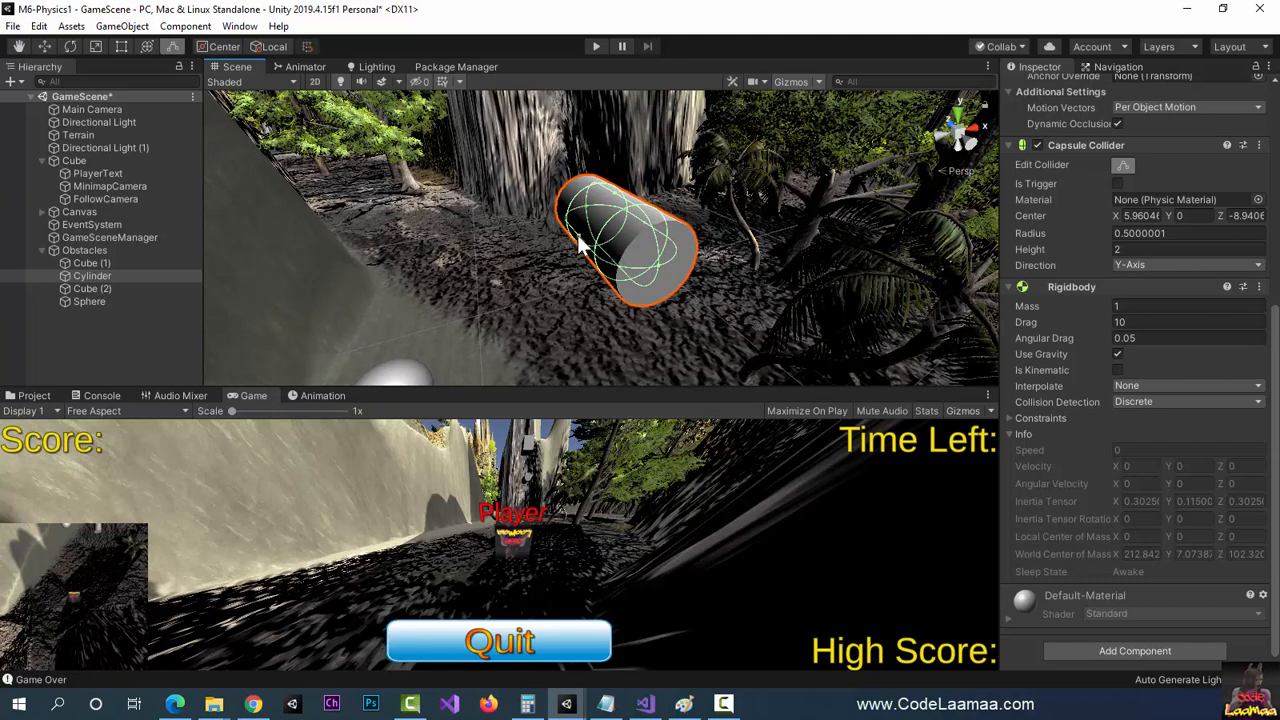
{"action": "left_click_drag", "start_coordinate": [578, 236], "coordinate": [515, 258]}
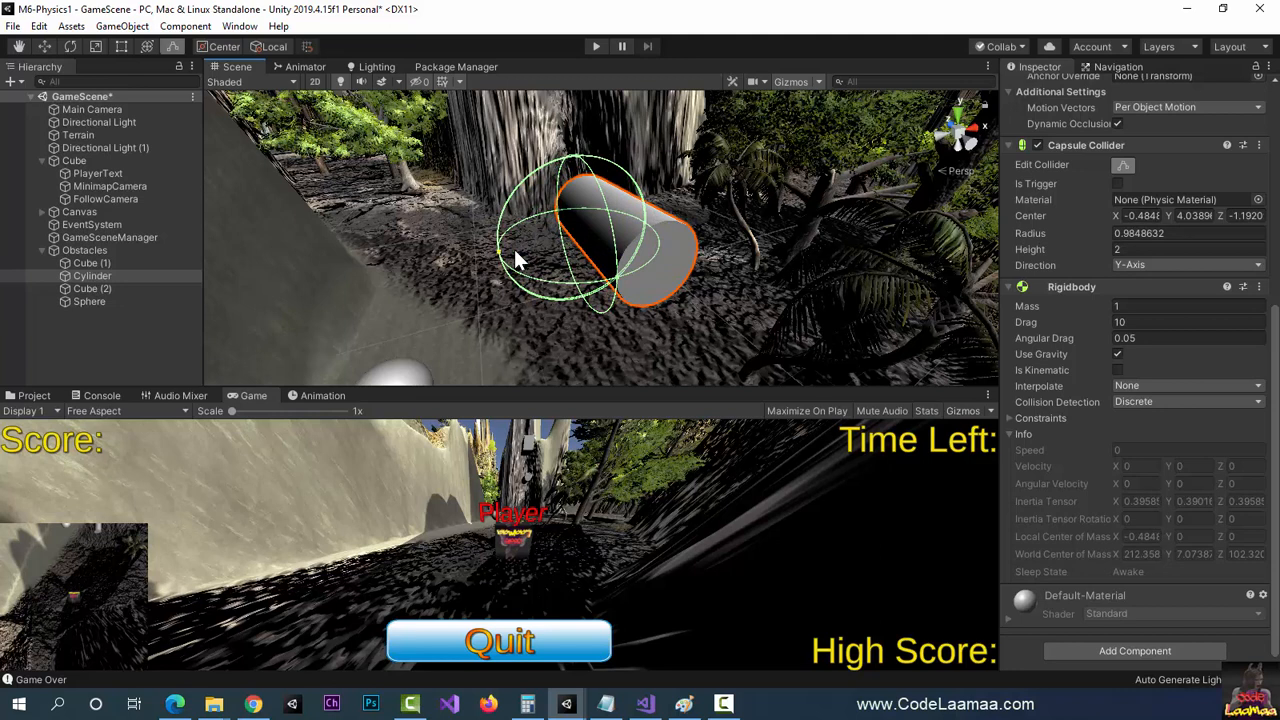
{"action": "mouse_move", "coordinate": [516, 258]}
{"action": "left_mouse_down"}
{"action": "mouse_move", "coordinate": [551, 257]}
{"action": "mouse_move", "coordinate": [536, 252]}
{"action": "left_mouse_up"}
{"action": "key", "text": "ctrl+z"}
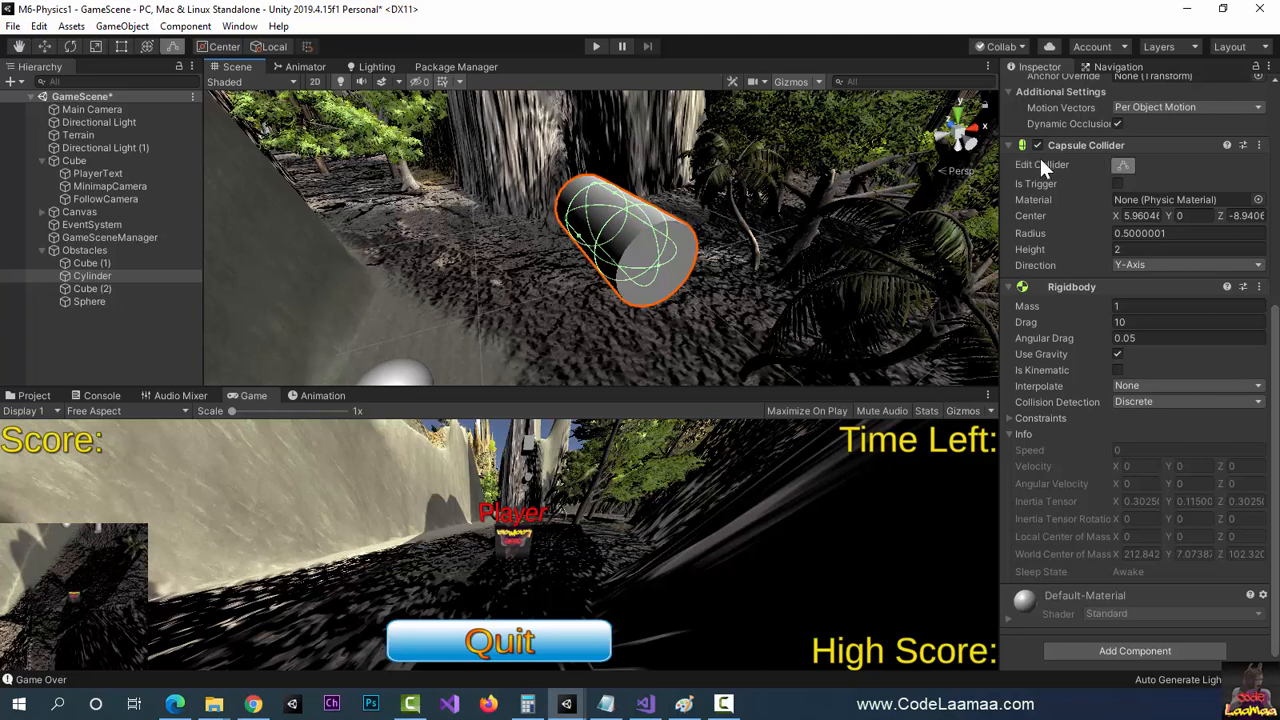
{"action": "left_click", "coordinate": [1123, 166]}
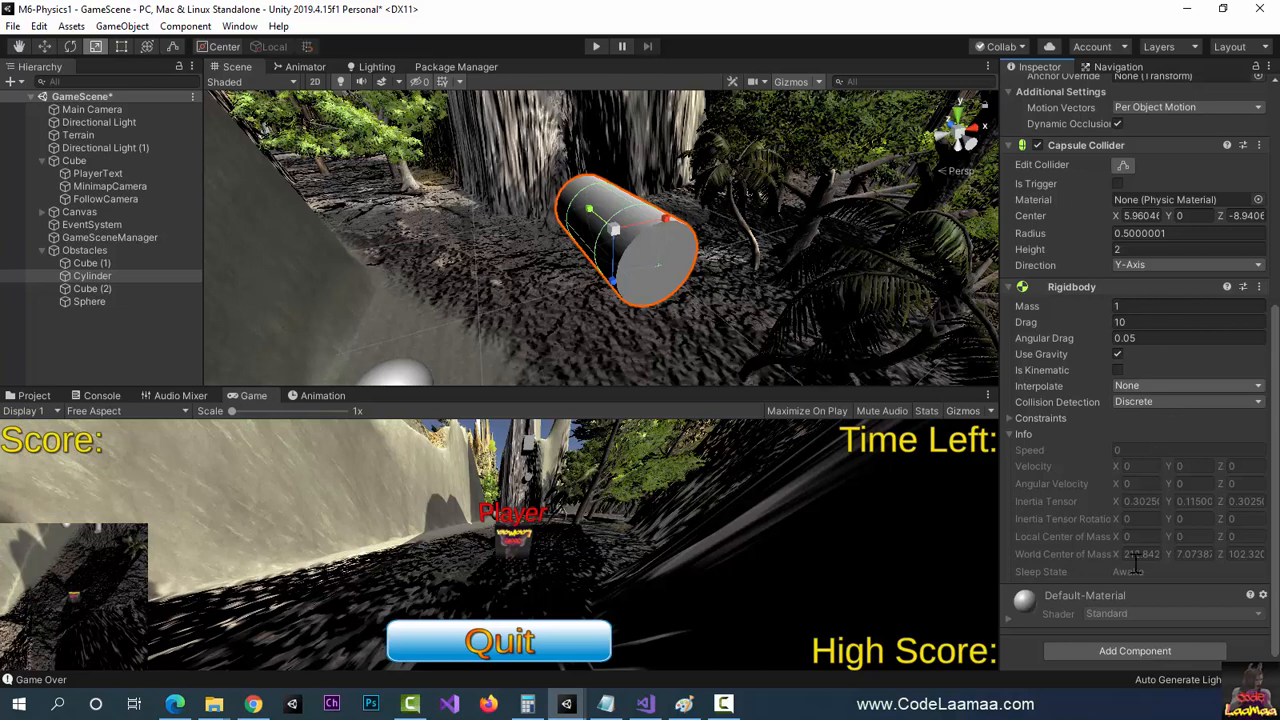
Disable the Cylinder's Capsule Collider and add a Box Collider to the object.
{"action": "left_click", "coordinate": [1037, 145]}
{"action": "left_click", "coordinate": [1093, 652]}
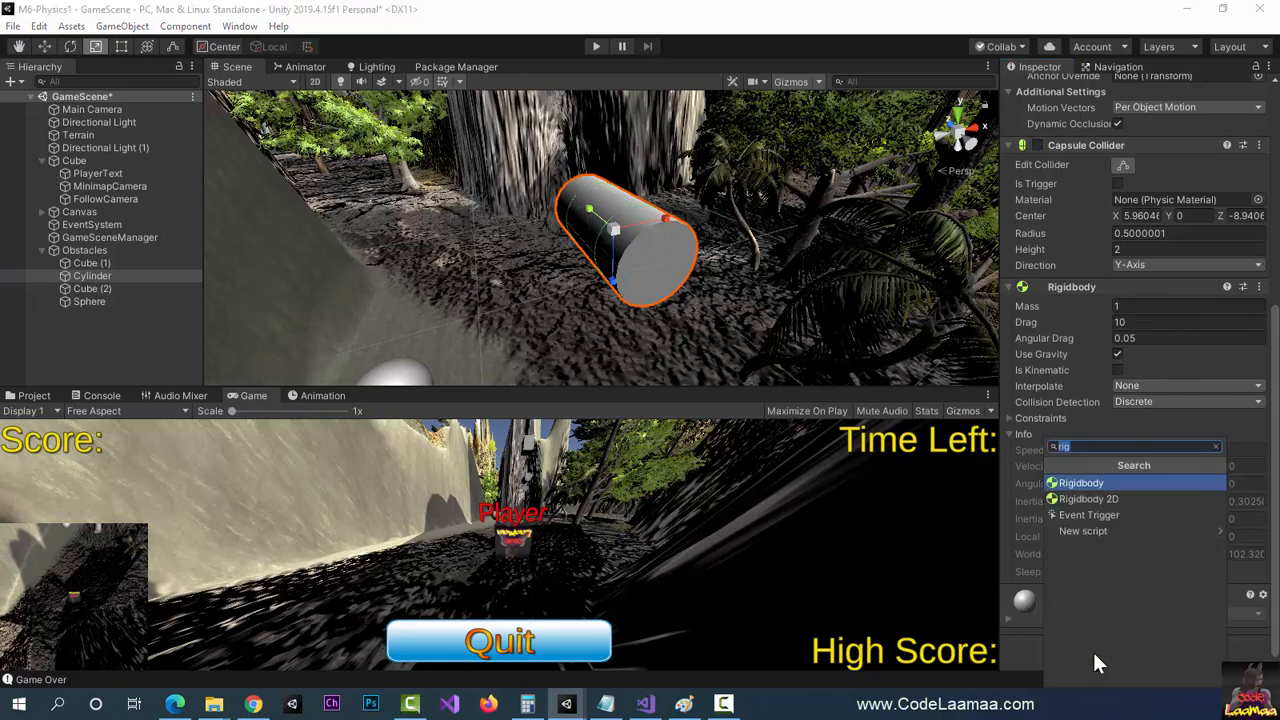
{"action": "type", "text": "box"}
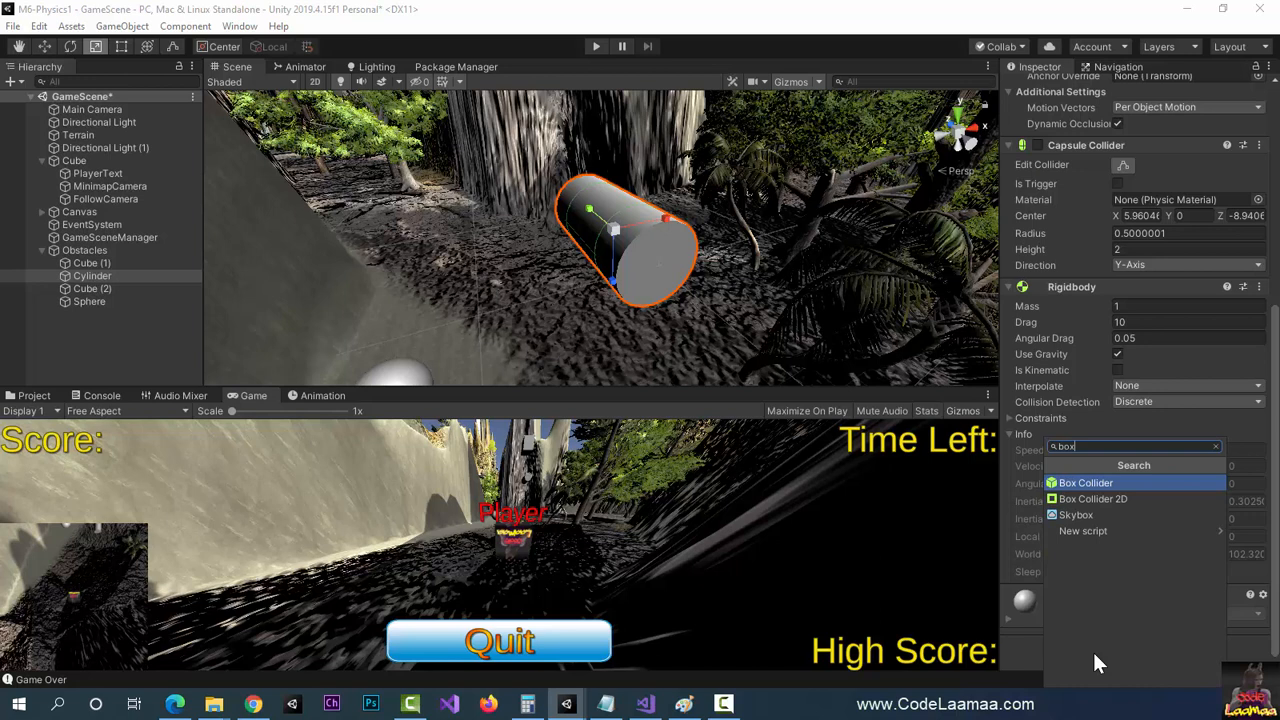
{"action": "key", "text": "Return"}
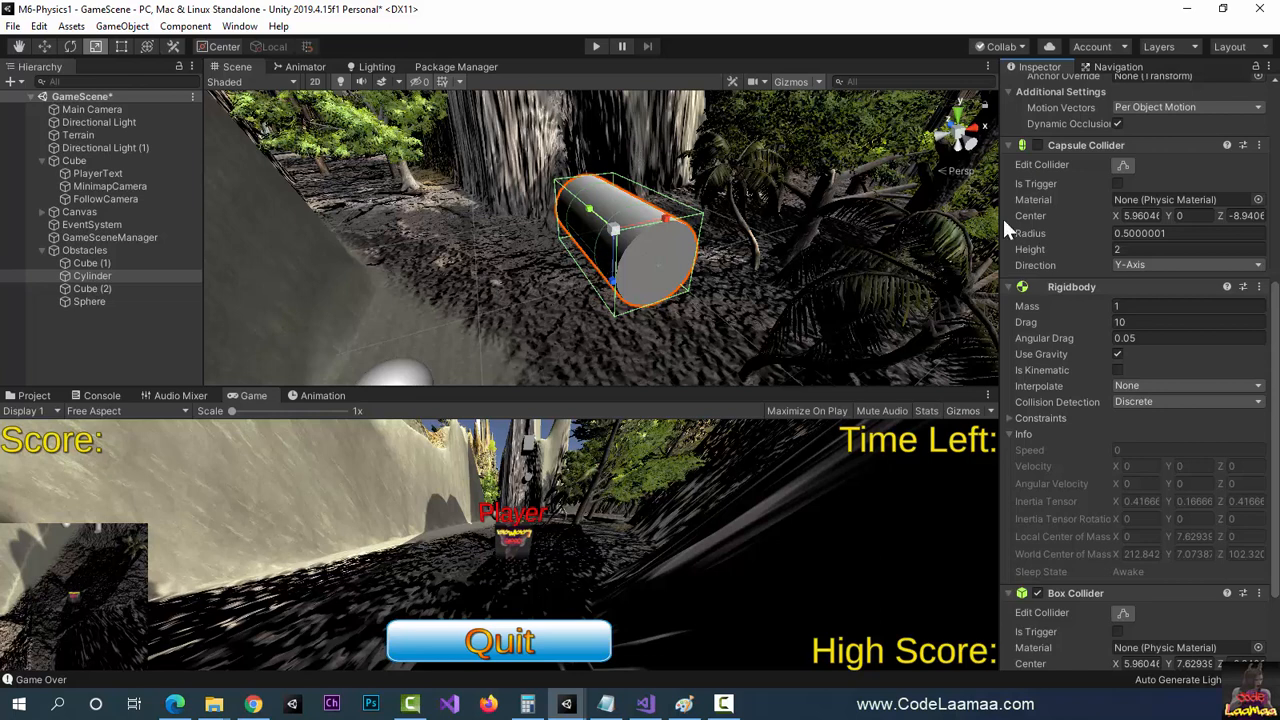
Widen the Cylinder's Box Collider on both sides to an X size of about 3.6, well beyond the mesh.
{"action": "left_click", "coordinate": [1122, 612]}
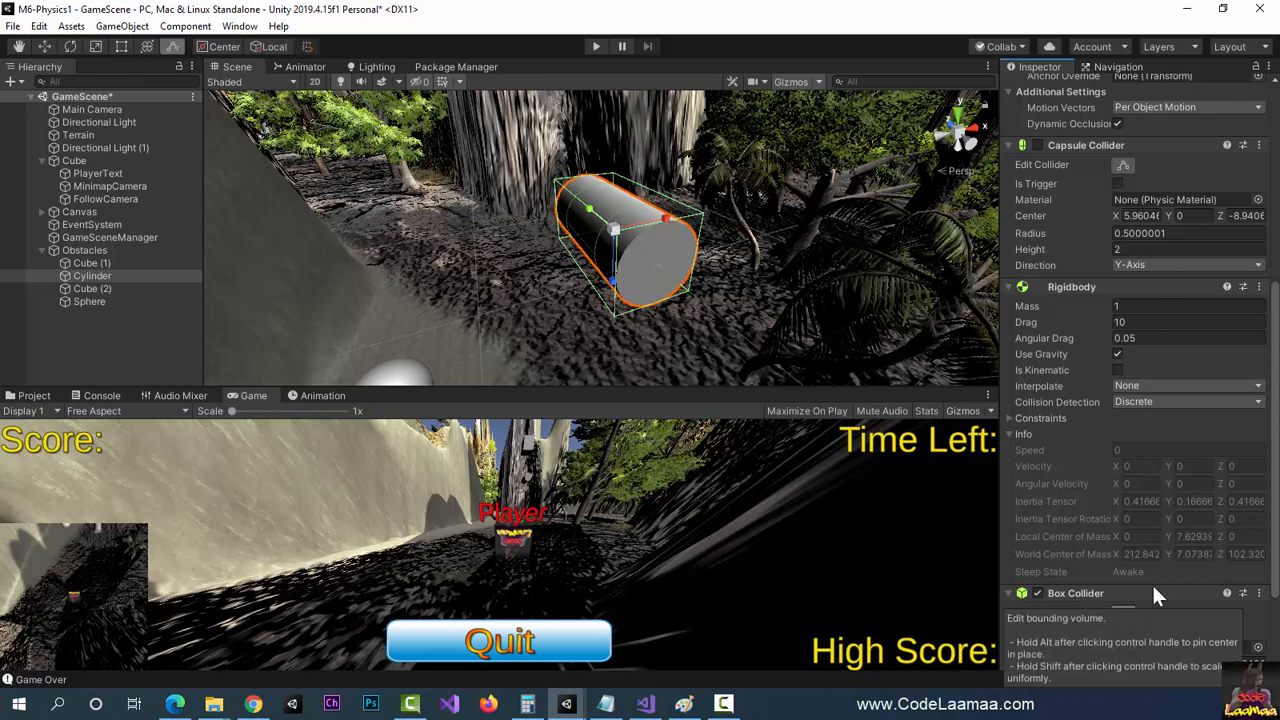
{"action": "scroll", "coordinate": [1151, 582], "scroll_direction": "down", "scroll_amount": 3}
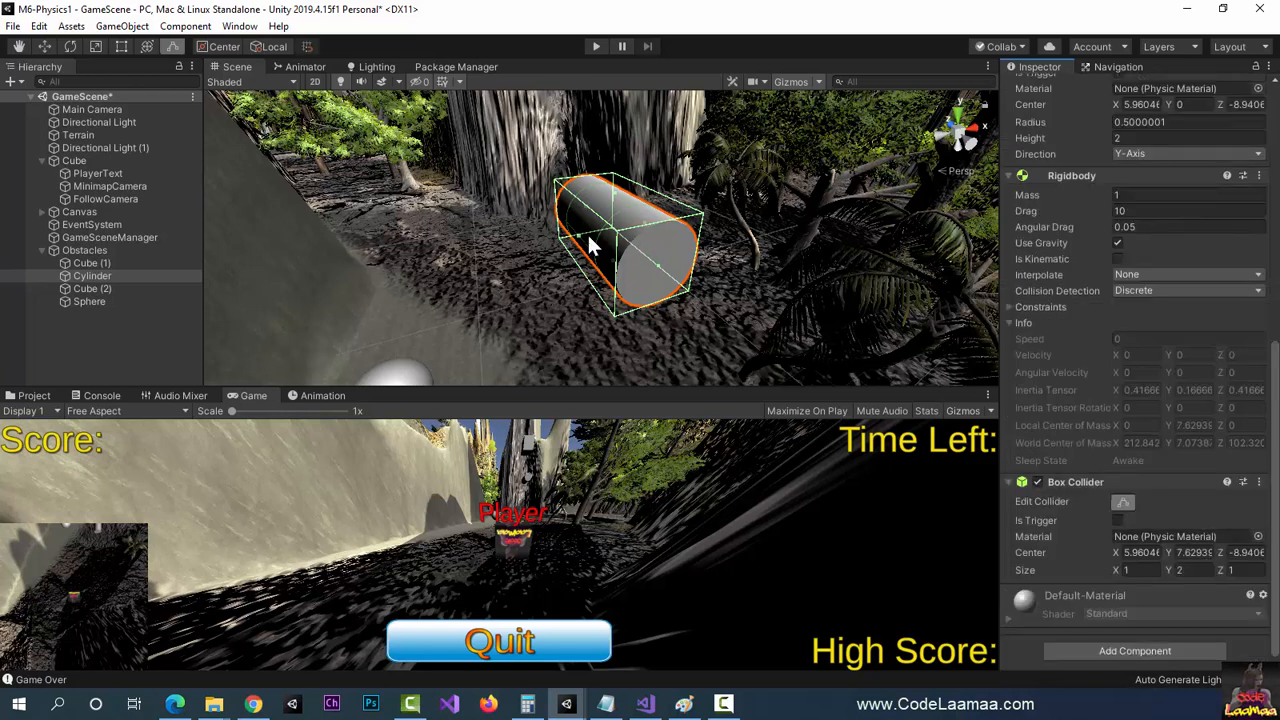
{"action": "left_click_drag", "start_coordinate": [583, 247], "coordinate": [502, 240]}
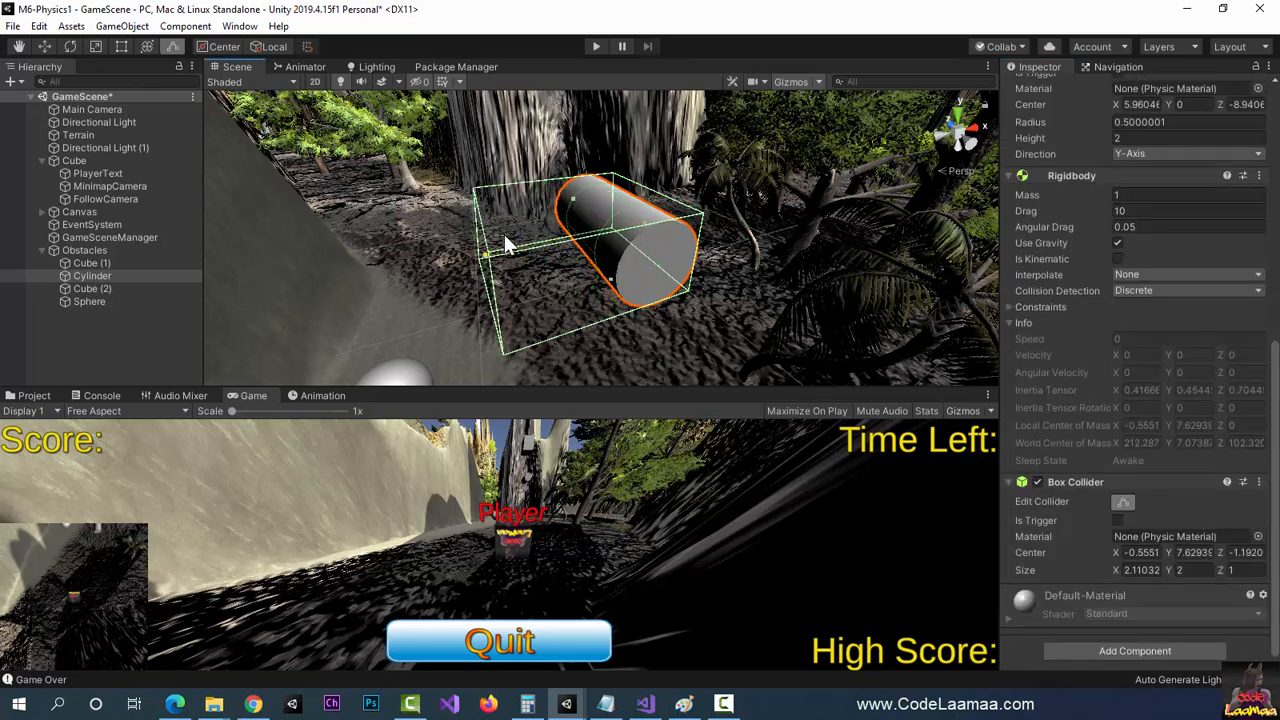
{"action": "left_click_drag", "start_coordinate": [694, 277], "coordinate": [734, 275], "text": "alt"}
{"action": "middle_click_drag", "start_coordinate": [732, 263], "coordinate": [547, 255]}
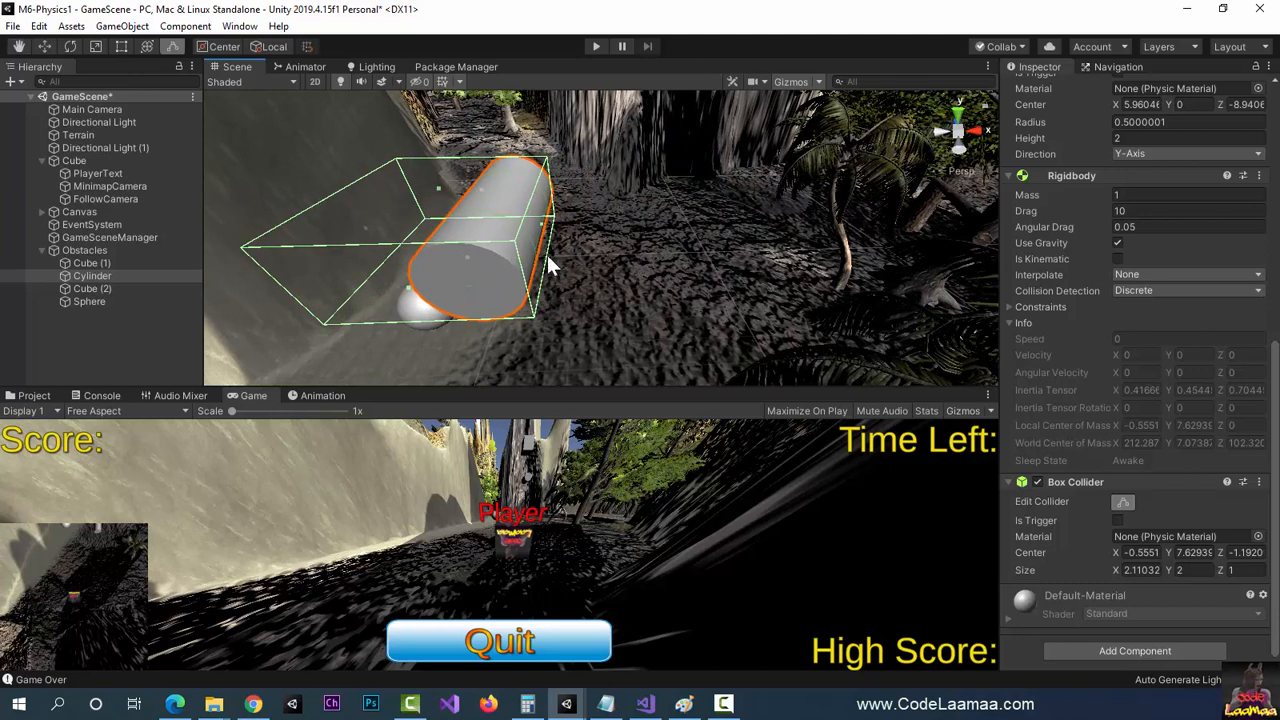
{"action": "left_click_drag", "start_coordinate": [551, 223], "coordinate": [667, 225]}
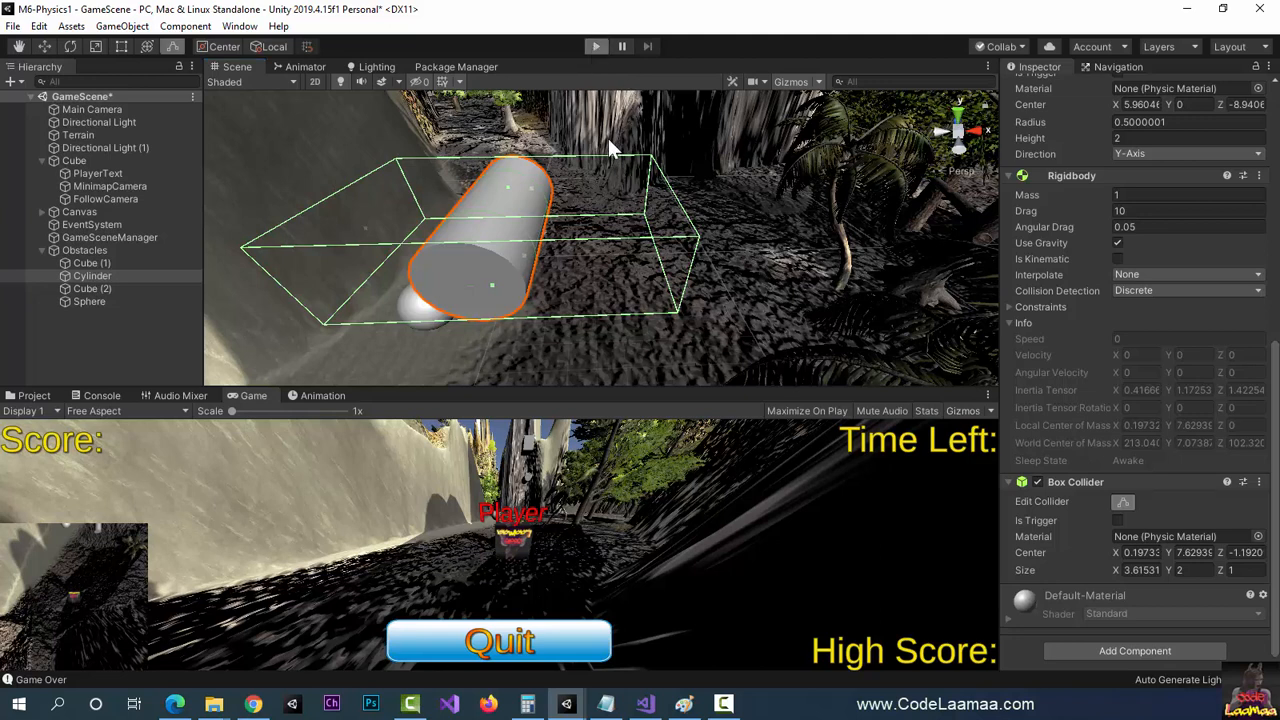
Play the scene, examine how the Cylinder lands with its oversized Box Collider, and stop the game.
{"action": "left_click", "coordinate": [591, 43]}
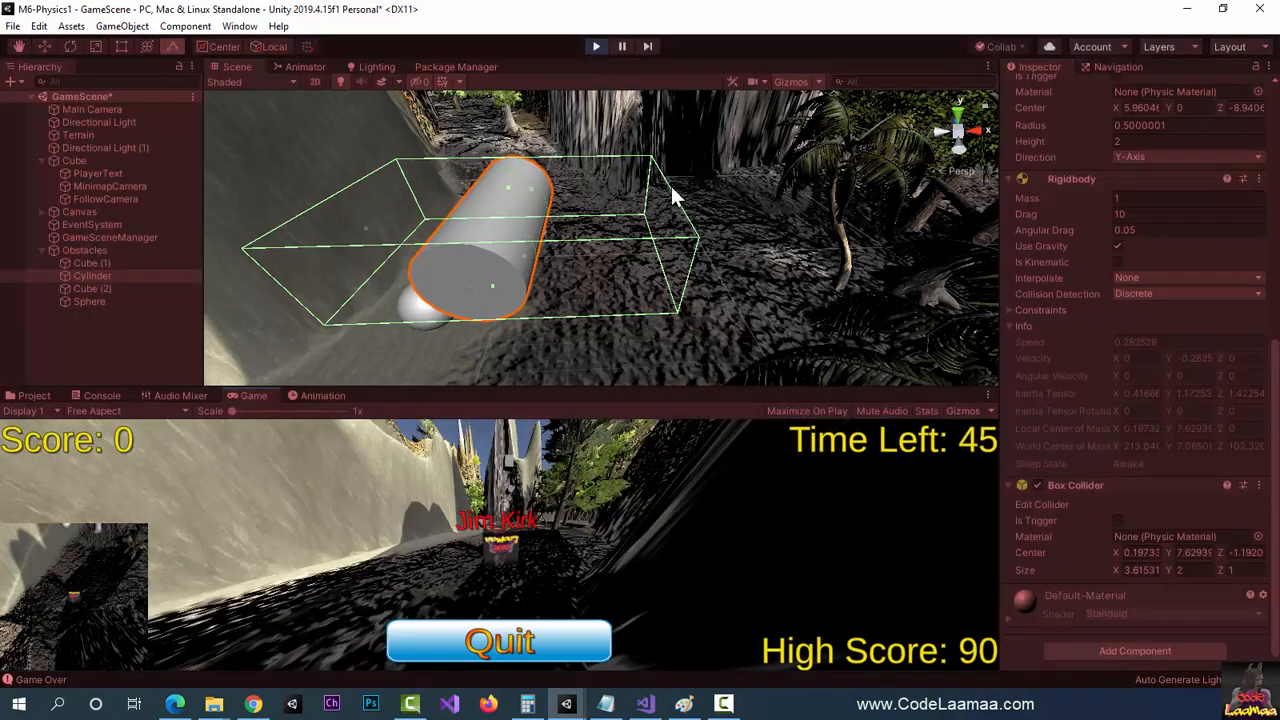
{"action": "scroll", "coordinate": [677, 199], "scroll_direction": "down", "scroll_amount": 4}
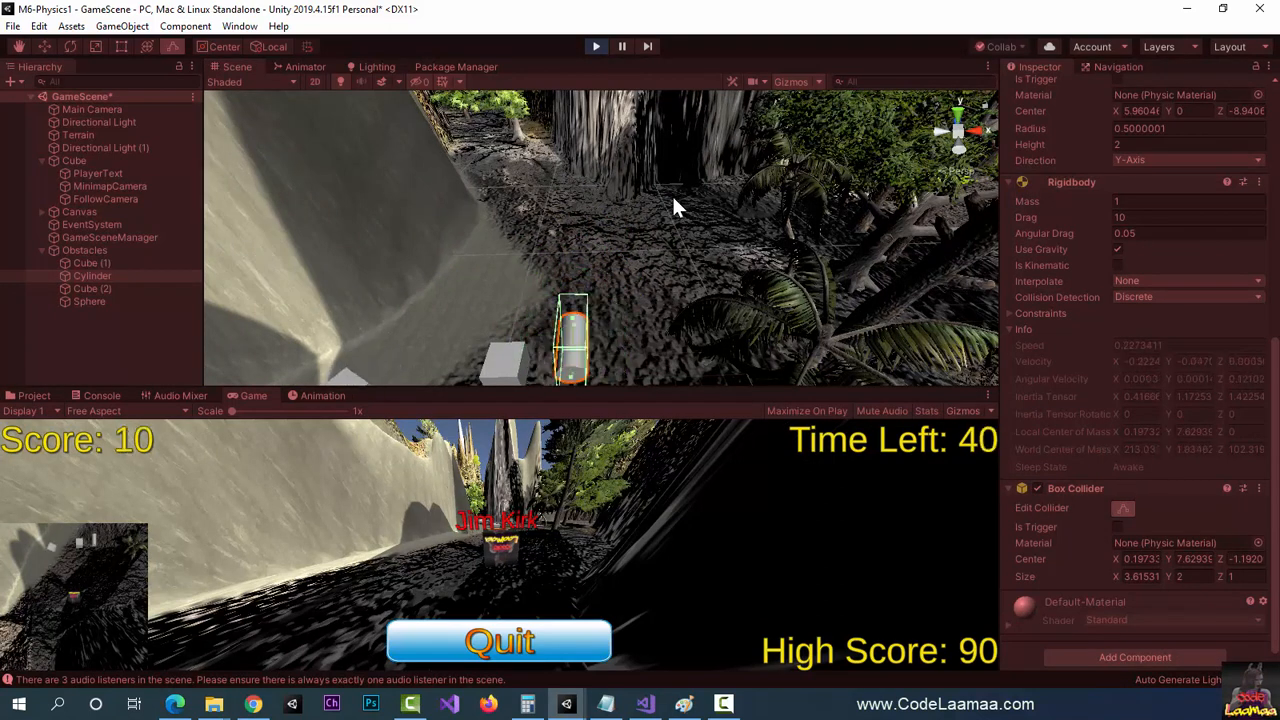
{"action": "right_click_drag", "start_coordinate": [649, 307], "coordinate": [635, 273]}
{"action": "middle_click_drag", "start_coordinate": [625, 237], "coordinate": [640, 116]}
{"action": "middle_click_drag", "start_coordinate": [579, 279], "coordinate": [593, 222]}
{"action": "mouse_move", "coordinate": [569, 296]}
{"action": "right_mouse_down"}
{"action": "mouse_move", "coordinate": [569, 250]}
{"action": "mouse_move", "coordinate": [577, 283]}
{"action": "right_mouse_up"}
{"action": "middle_click_drag", "start_coordinate": [575, 280], "coordinate": [618, 205]}
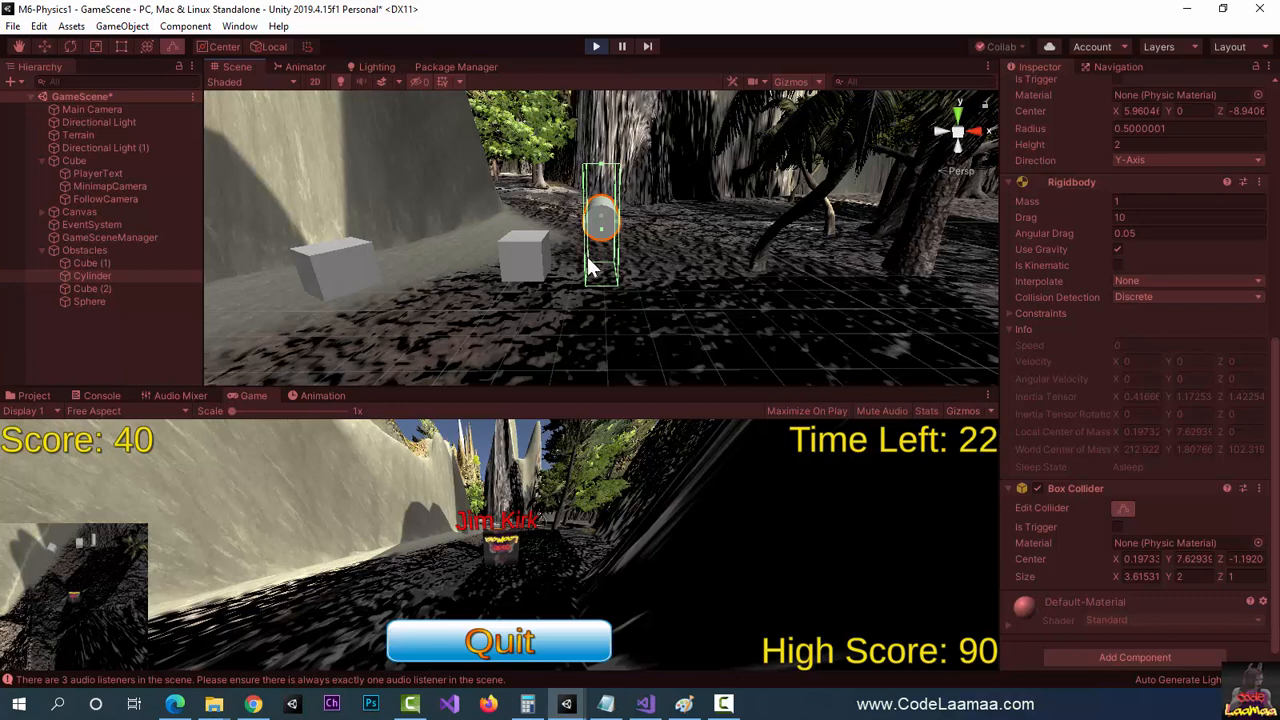
{"action": "left_click", "coordinate": [596, 46]}
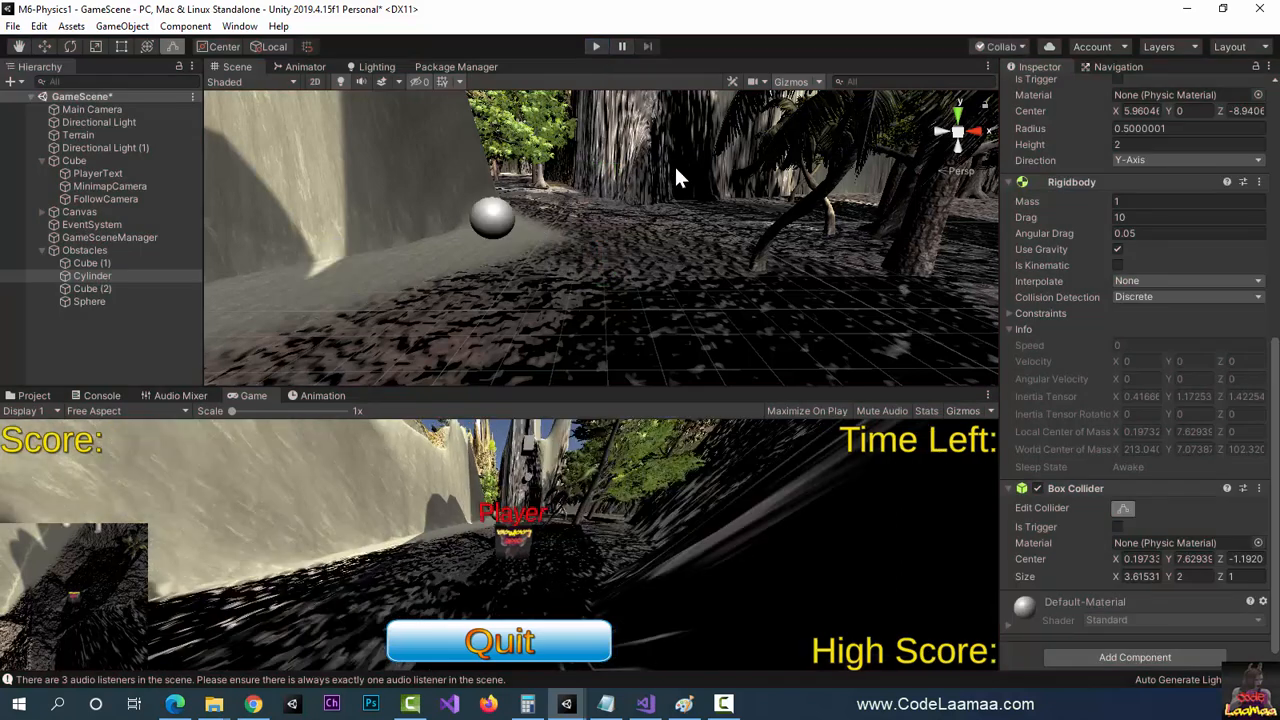
Play the scene again, pause it as the falling cube meets the Cylinder's Box Collider, and stop the game.
{"action": "middle_click_drag", "start_coordinate": [676, 168], "coordinate": [634, 317]}
{"action": "middle_click_drag", "start_coordinate": [612, 202], "coordinate": [650, 262]}
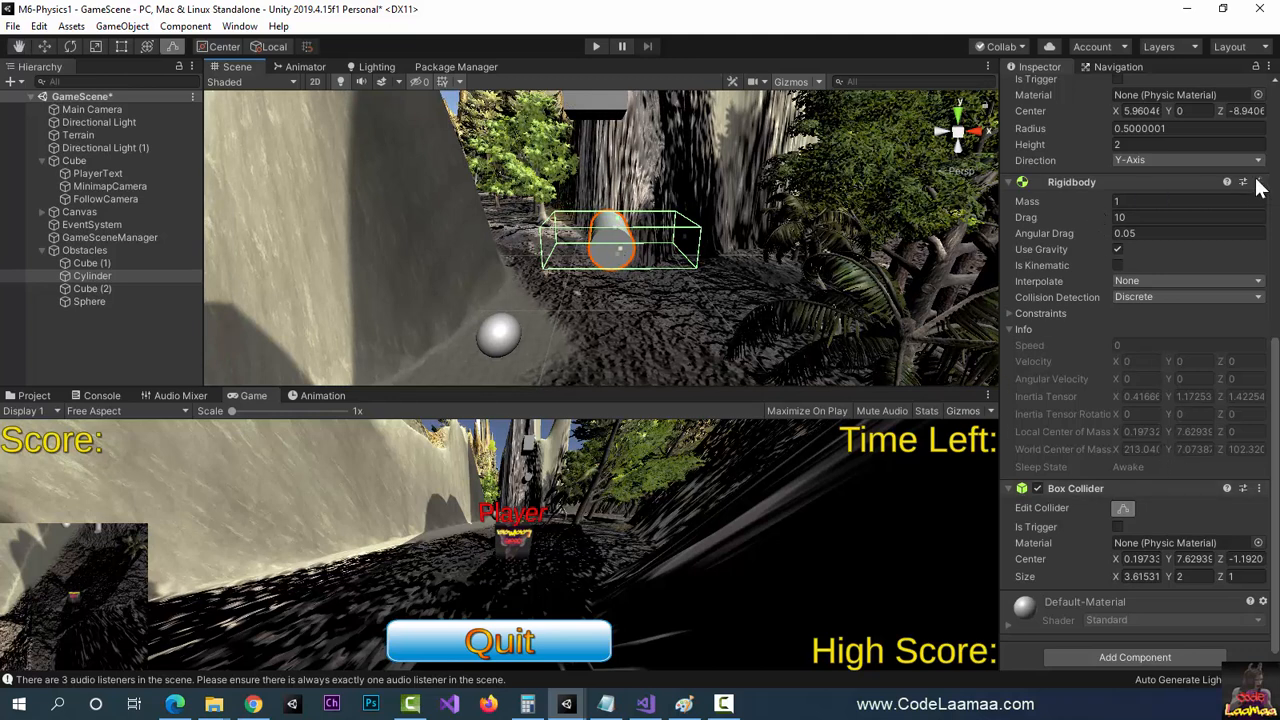
{"action": "left_click", "coordinate": [596, 47]}
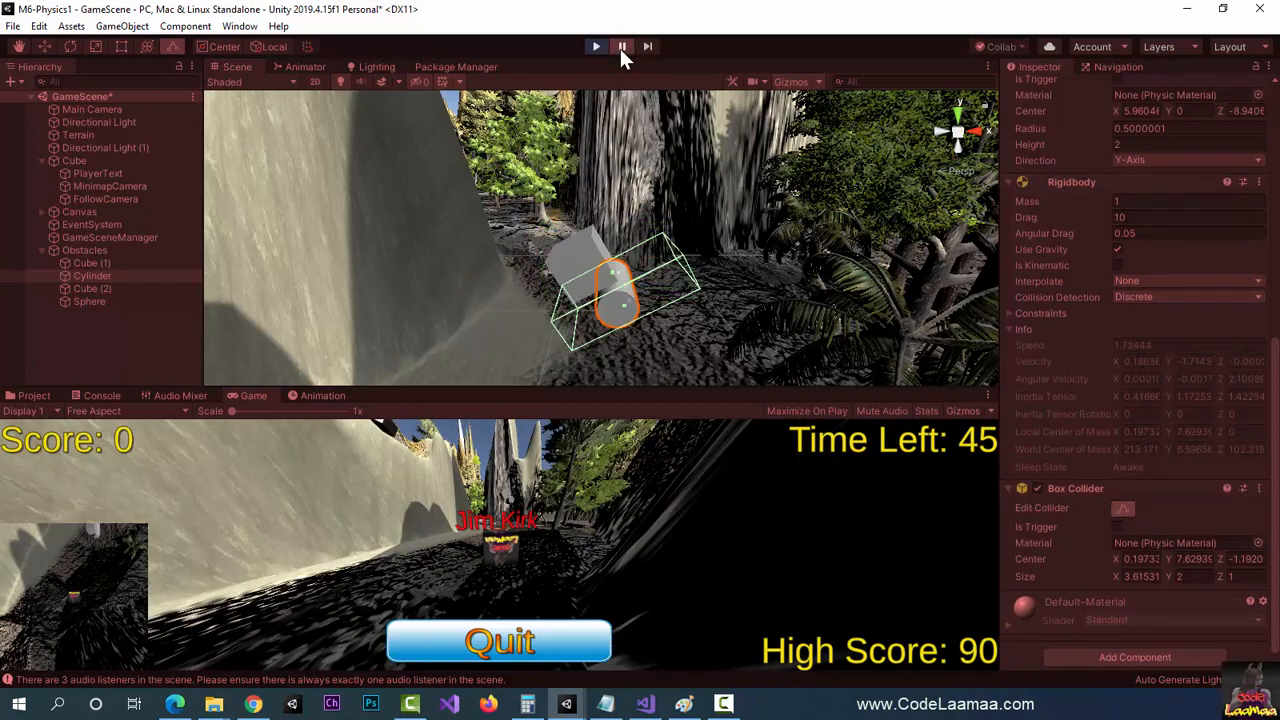
{"action": "left_click", "coordinate": [649, 46]}
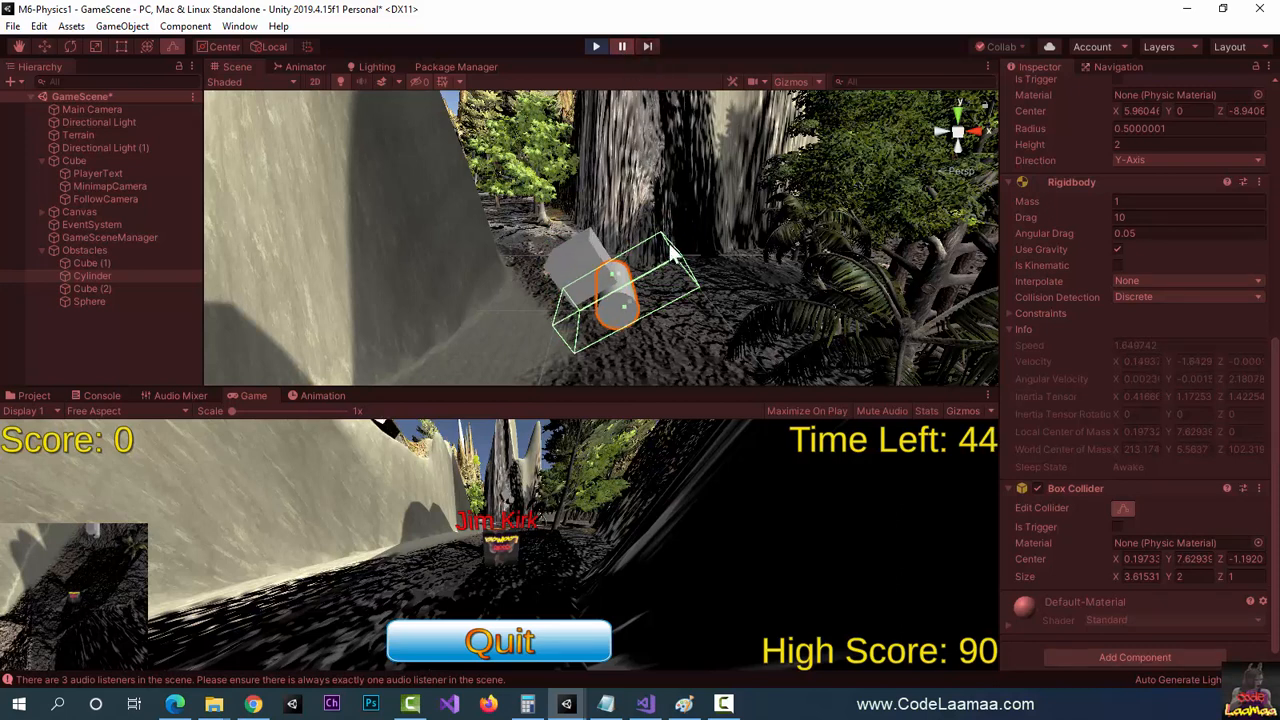
{"action": "left_click", "coordinate": [598, 45]}
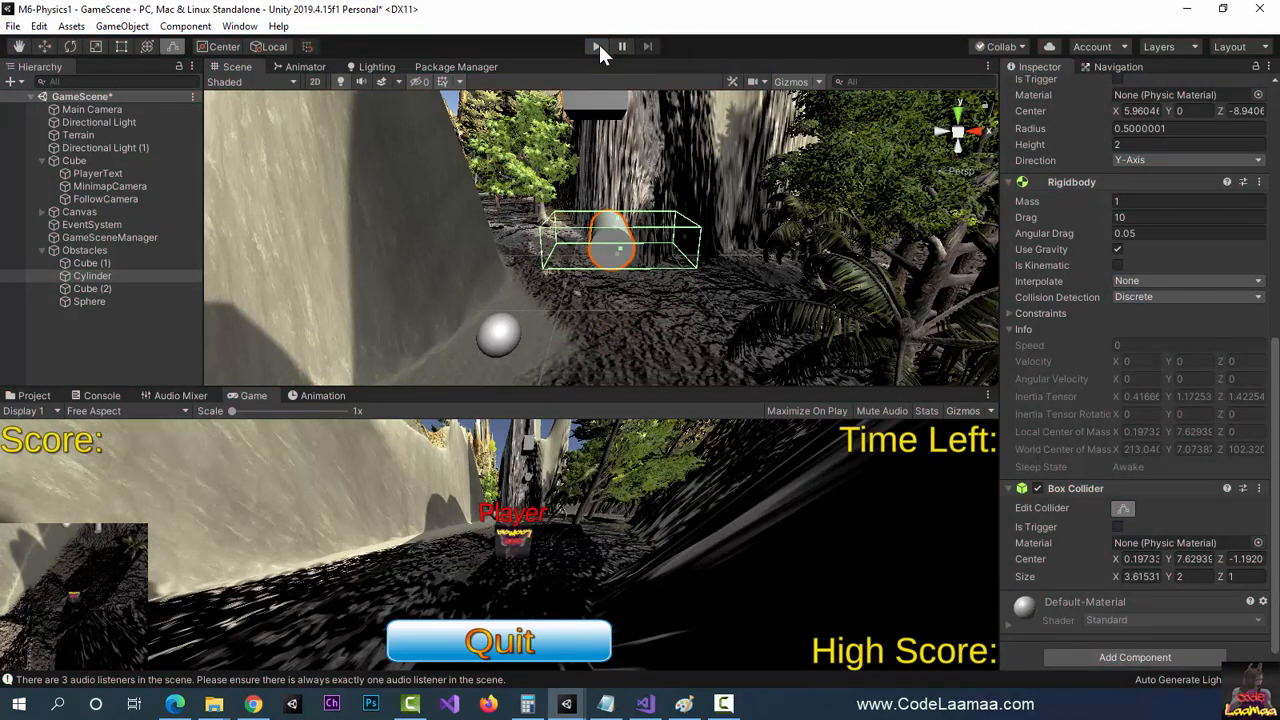
Start the game paused and remove the Rigidbody component from the Cylinder to test it as a static collider.
{"action": "left_click", "coordinate": [597, 46]}
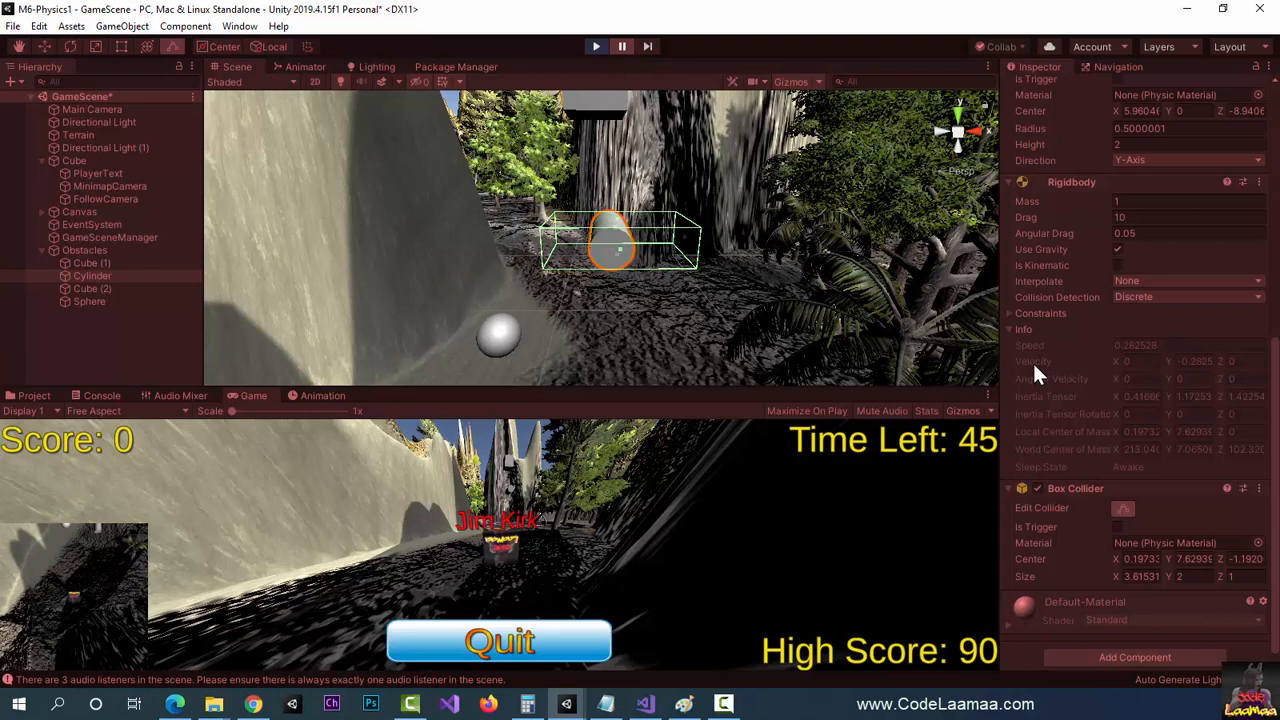
{"action": "left_click", "coordinate": [1259, 182]}
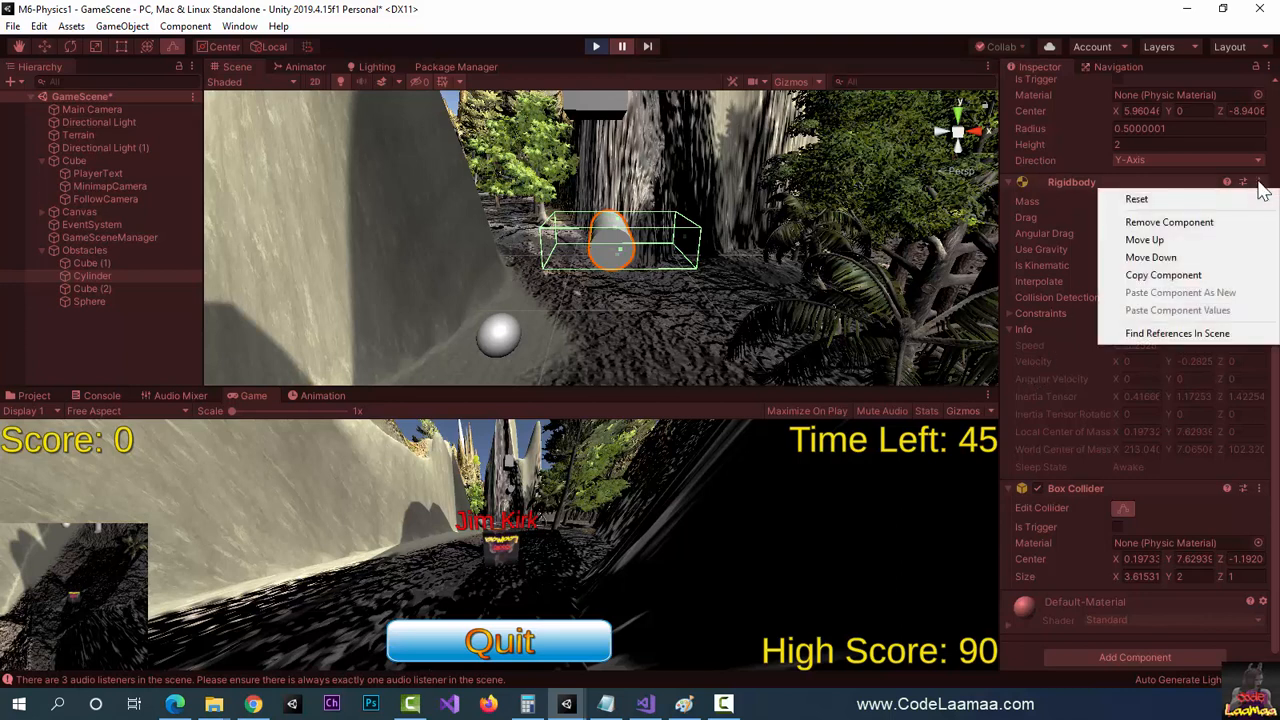
{"action": "left_click", "coordinate": [1220, 224]}
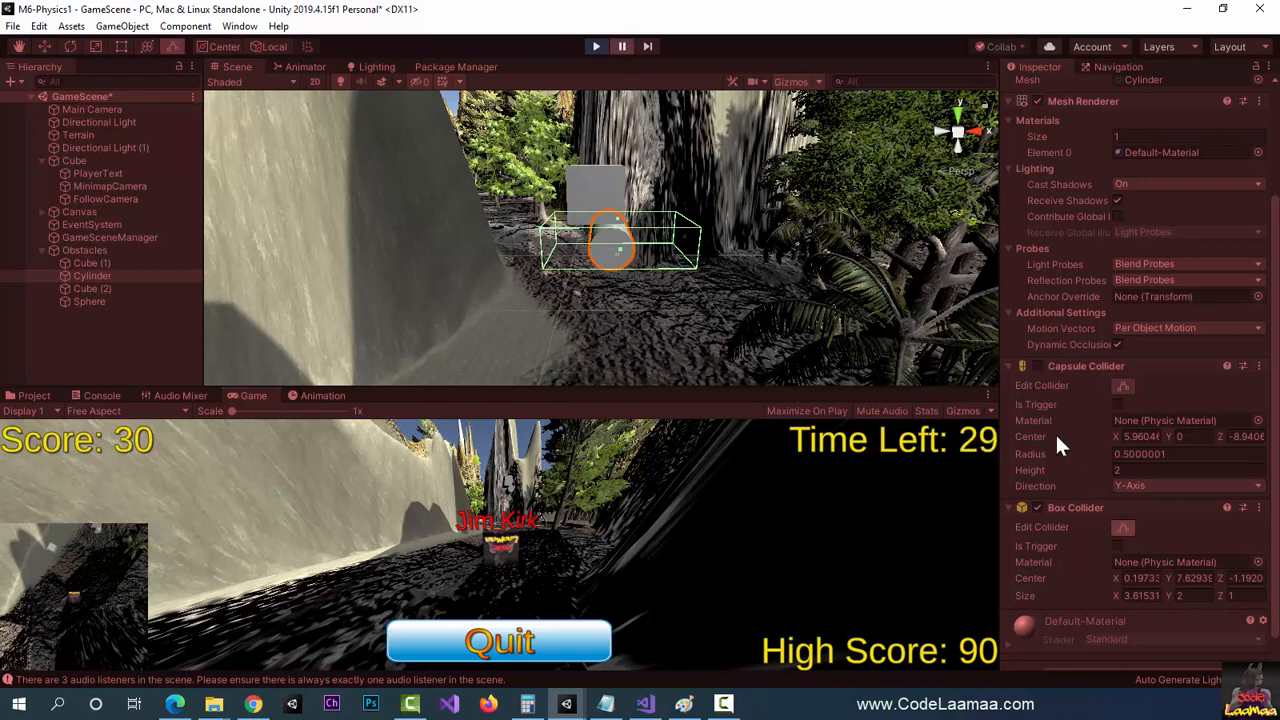
During play, disable the Cylinder's Box Collider, enable its Capsule Collider, run the game briefly and stop it.
{"action": "left_click", "coordinate": [1037, 507]}
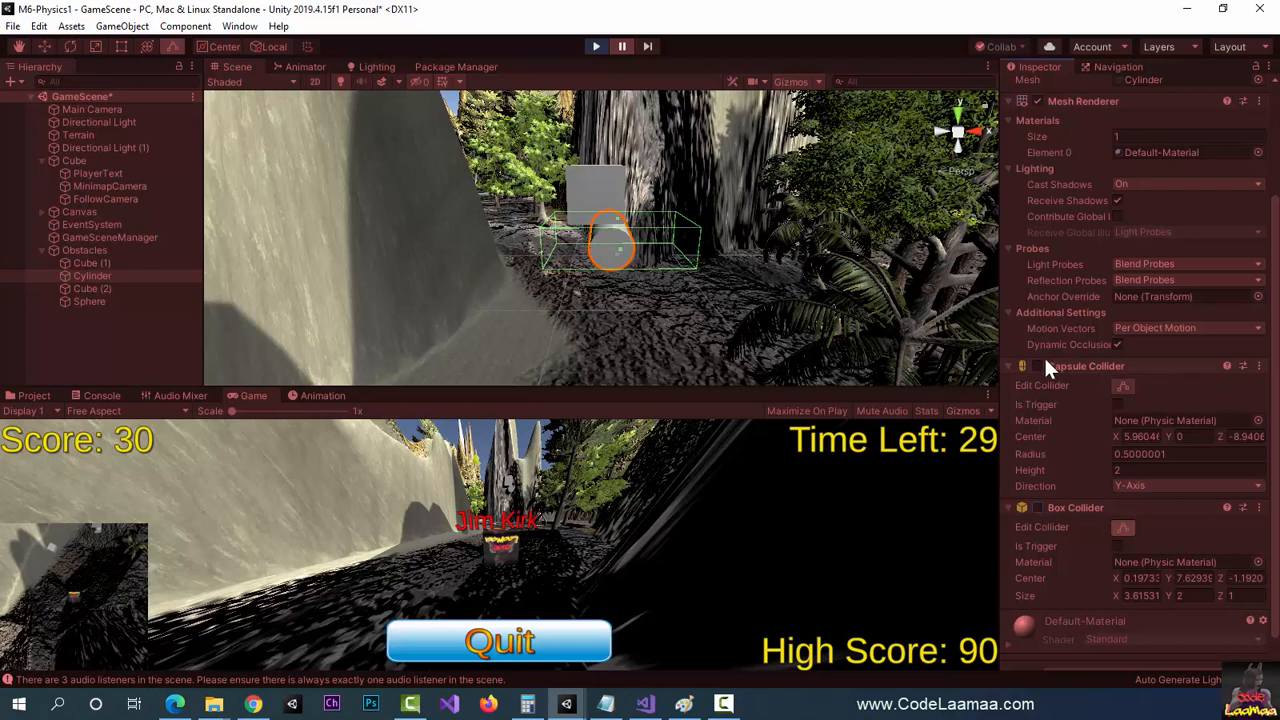
{"action": "left_click", "coordinate": [1037, 366]}
{"action": "left_click", "coordinate": [619, 47]}
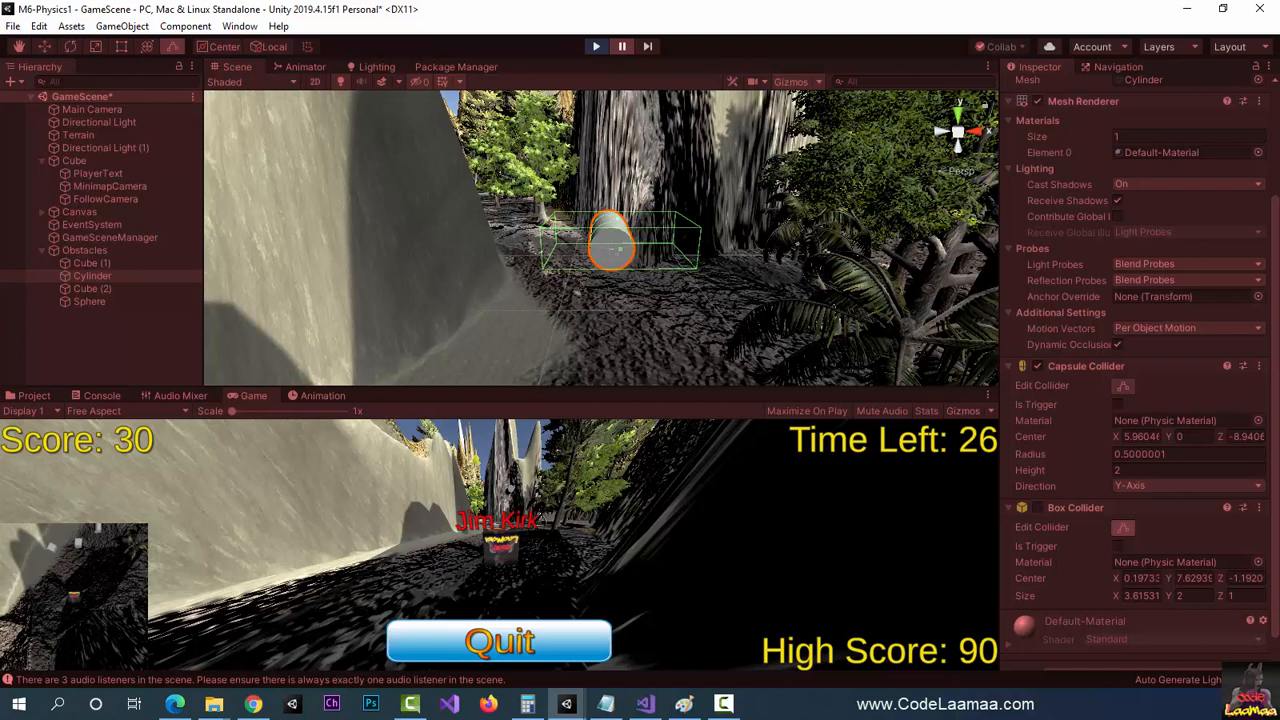
{"action": "left_click", "coordinate": [723, 704]}
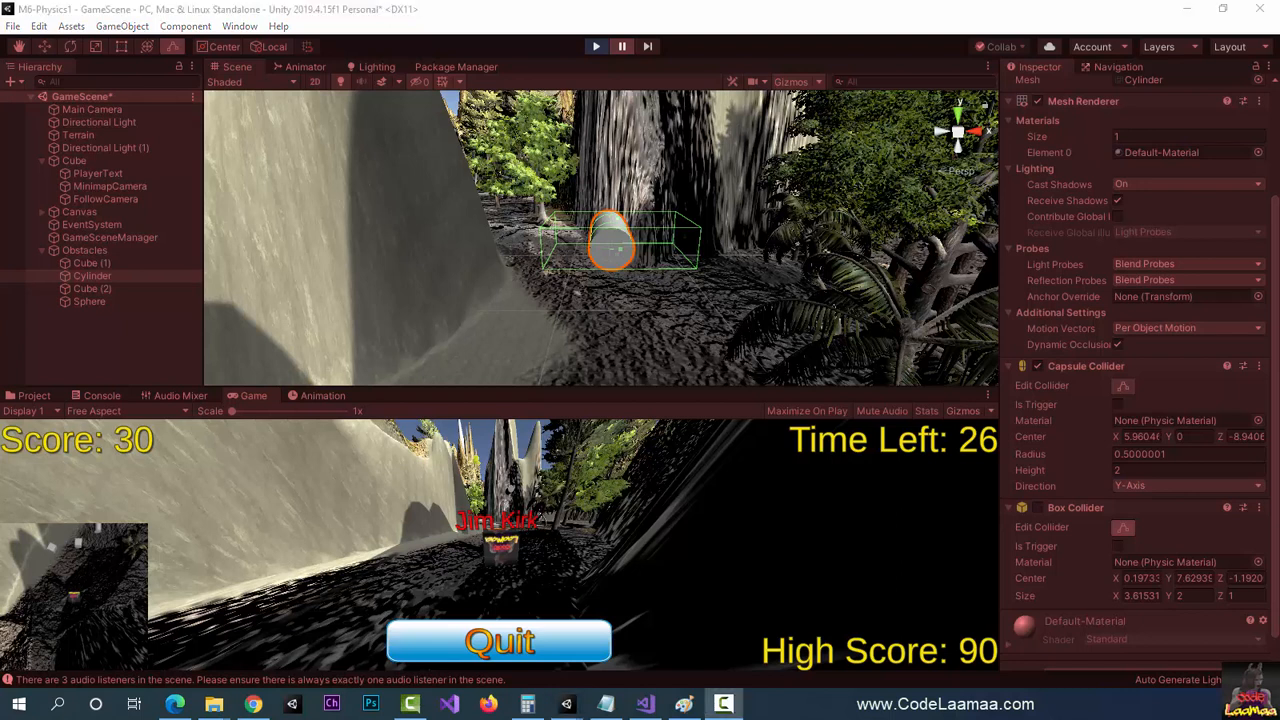
{"action": "left_click", "coordinate": [594, 47]}
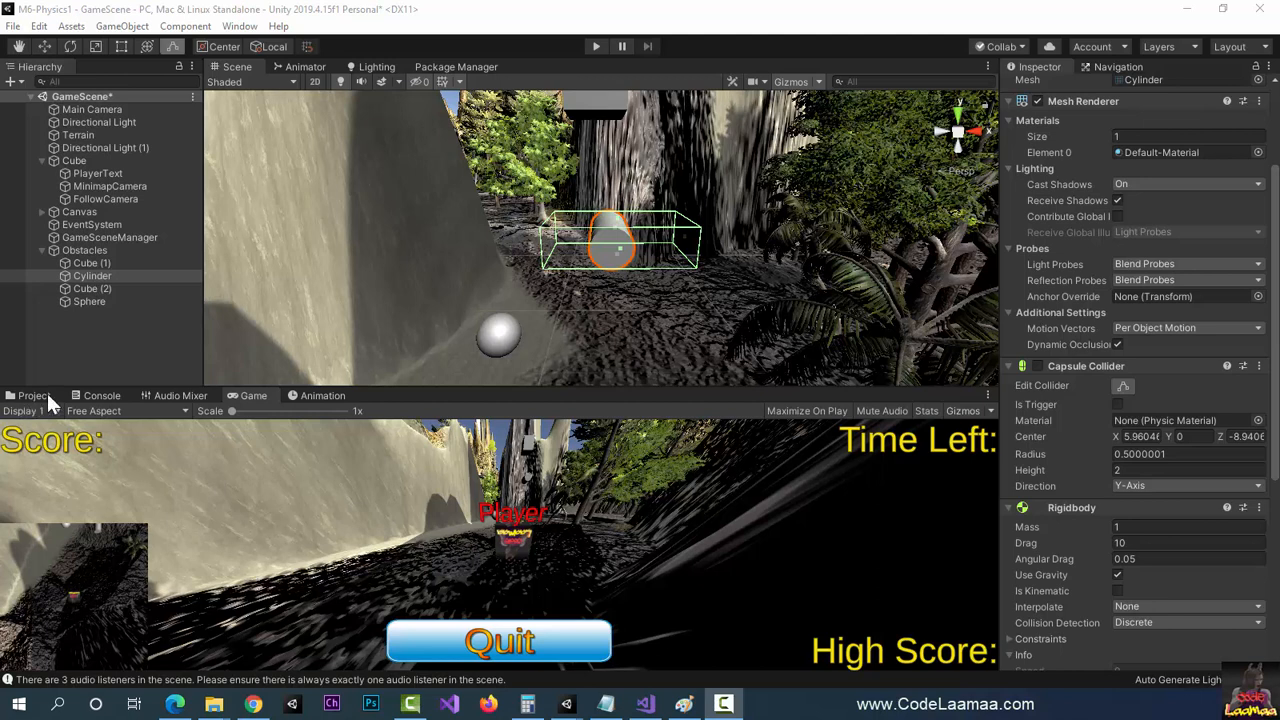
Select the Sphere obstacle, bring it into view and enable its Sphere Collider.
{"action": "double_click", "coordinate": [80, 300]}
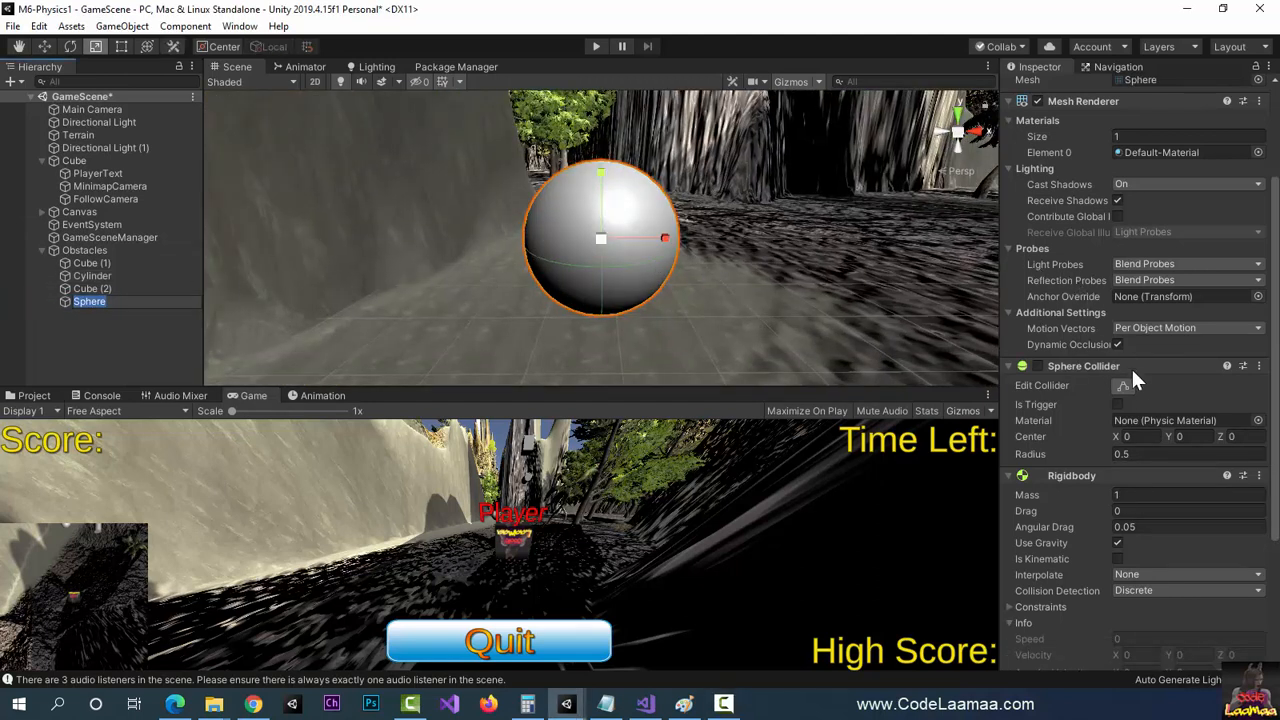
{"action": "left_click", "coordinate": [1037, 366]}
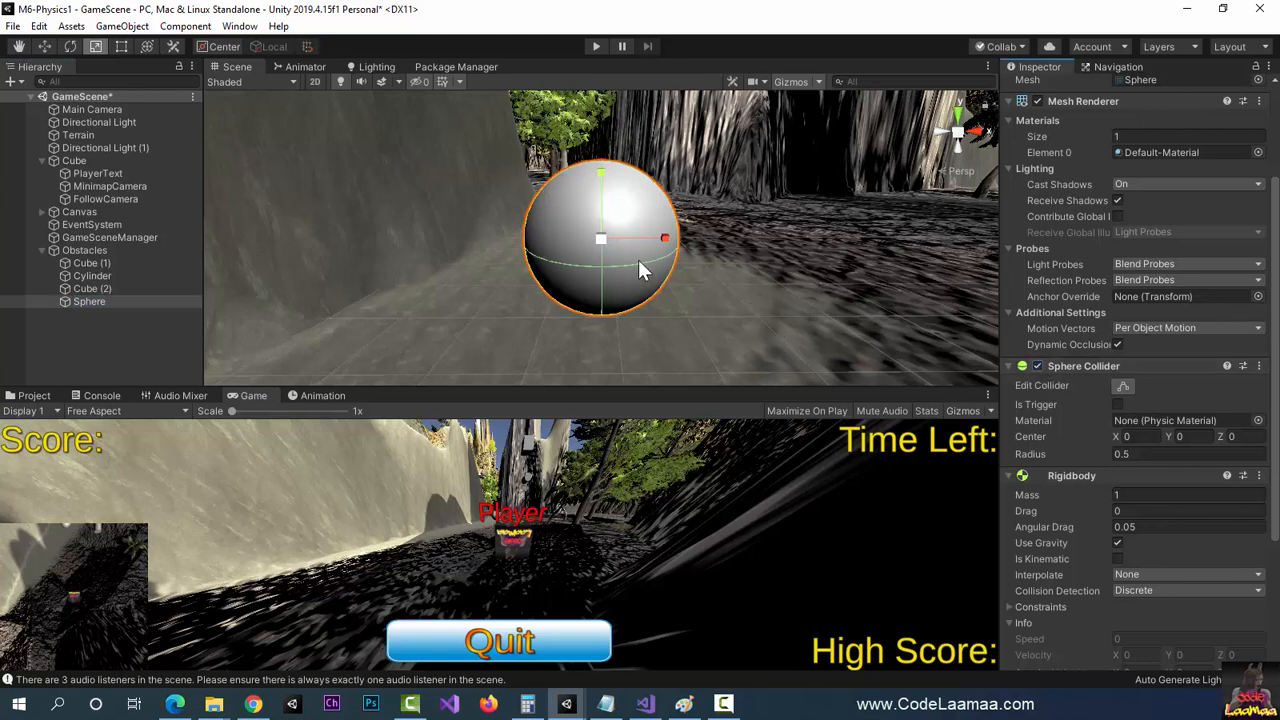
{"action": "scroll", "coordinate": [640, 262], "scroll_direction": "down", "scroll_amount": 8}
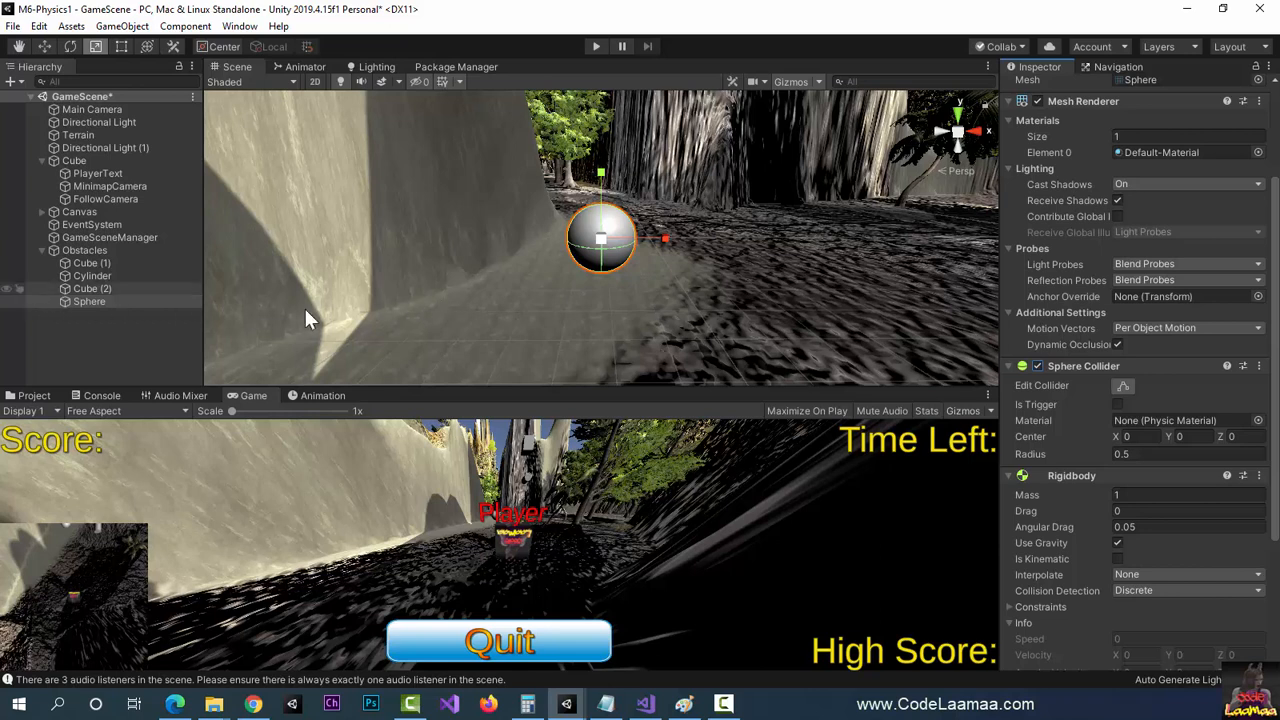
Create a C# script named ObjectMover in the project's Scripts folder and open it in Visual Studio.
{"action": "left_click", "coordinate": [33, 397]}
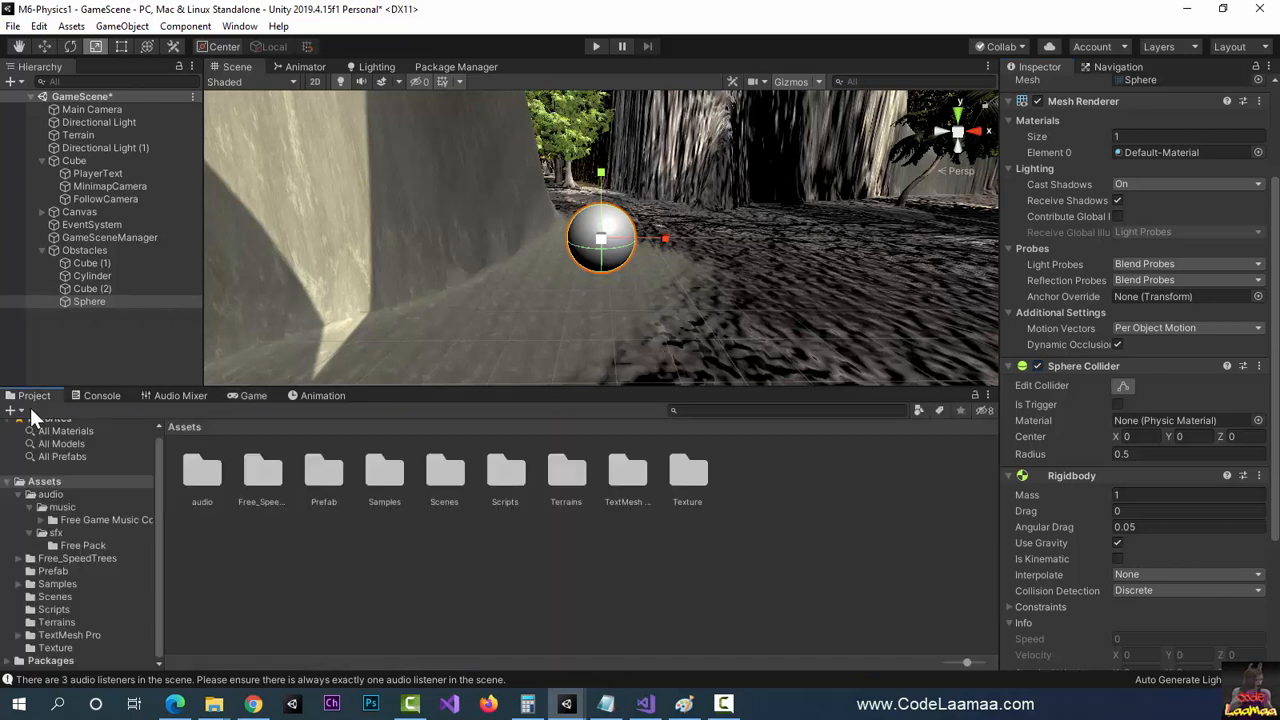
{"action": "double_click", "coordinate": [505, 472]}
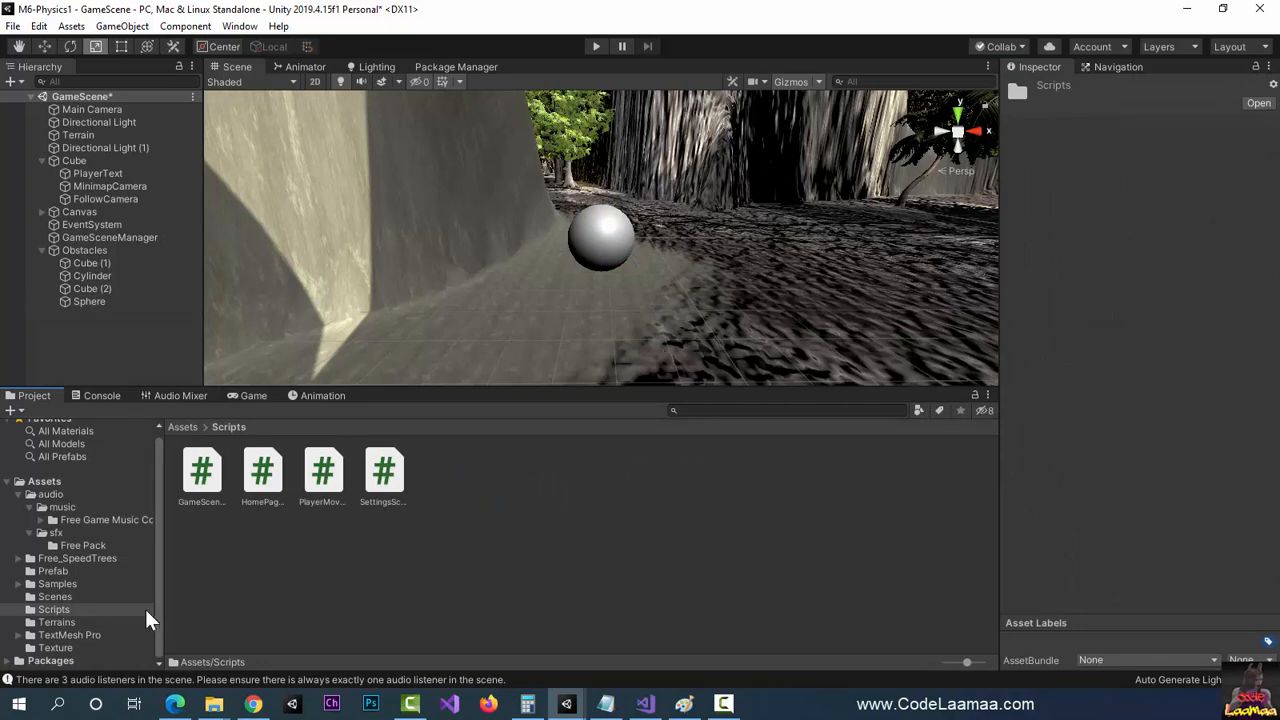
{"action": "left_click", "coordinate": [10, 411]}
{"action": "left_click", "coordinate": [44, 88]}
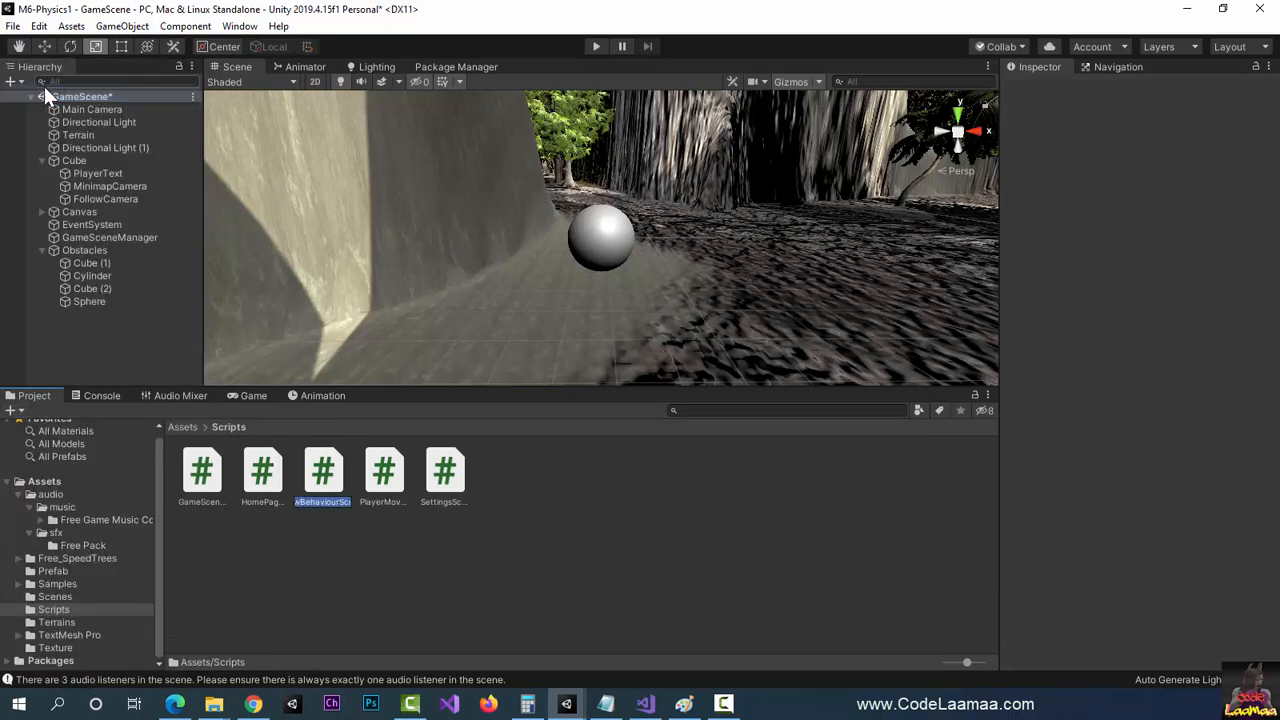
{"action": "type", "text": "Ob"}
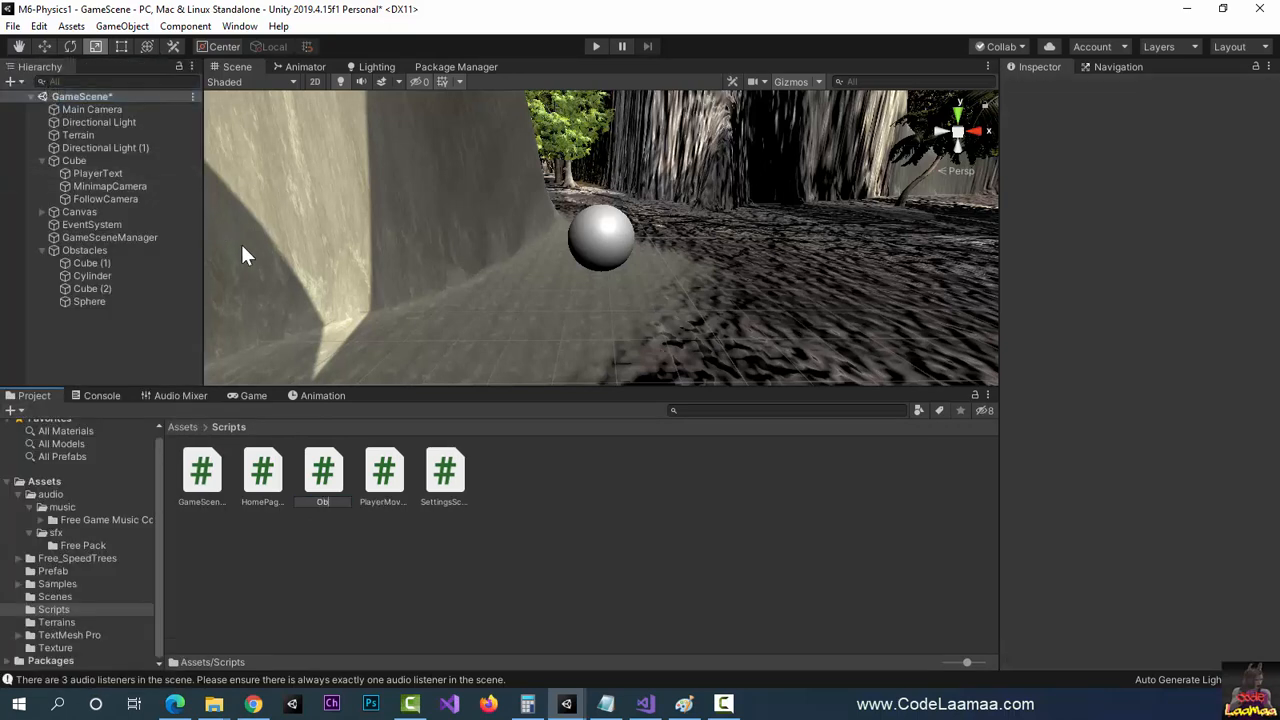
{"action": "type", "text": "jectMover"}
{"action": "key", "text": "Return"}
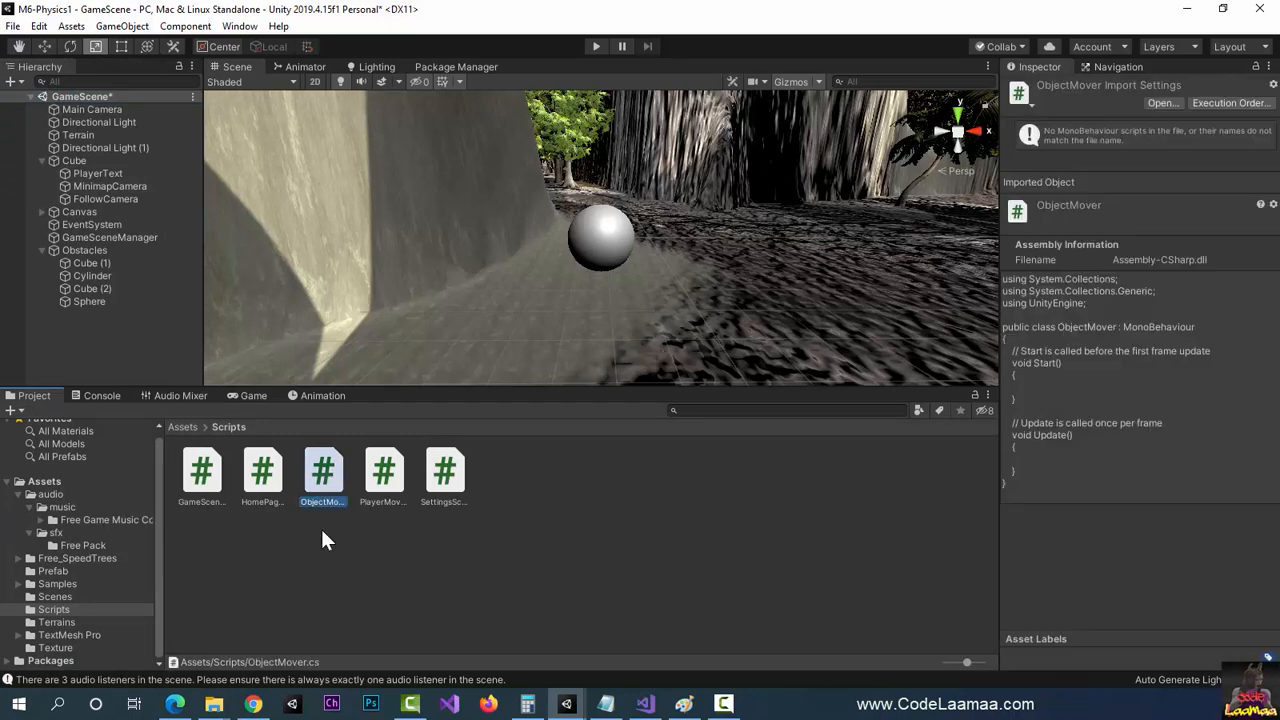
{"action": "double_click", "coordinate": [333, 485]}
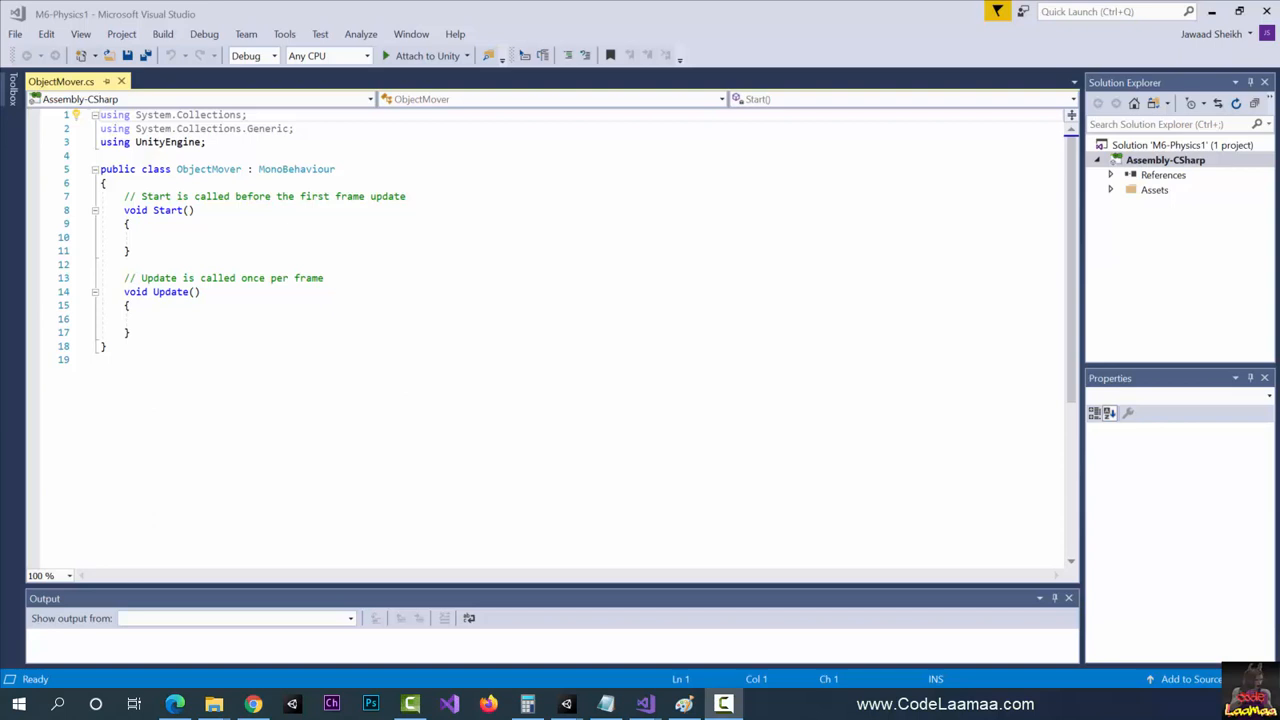
Declare the field public float thrust = 1.0f; at the beginning of the ObjectMover class, with blank lines before the Start comment.
{"action": "left_click", "coordinate": [339, 189]}
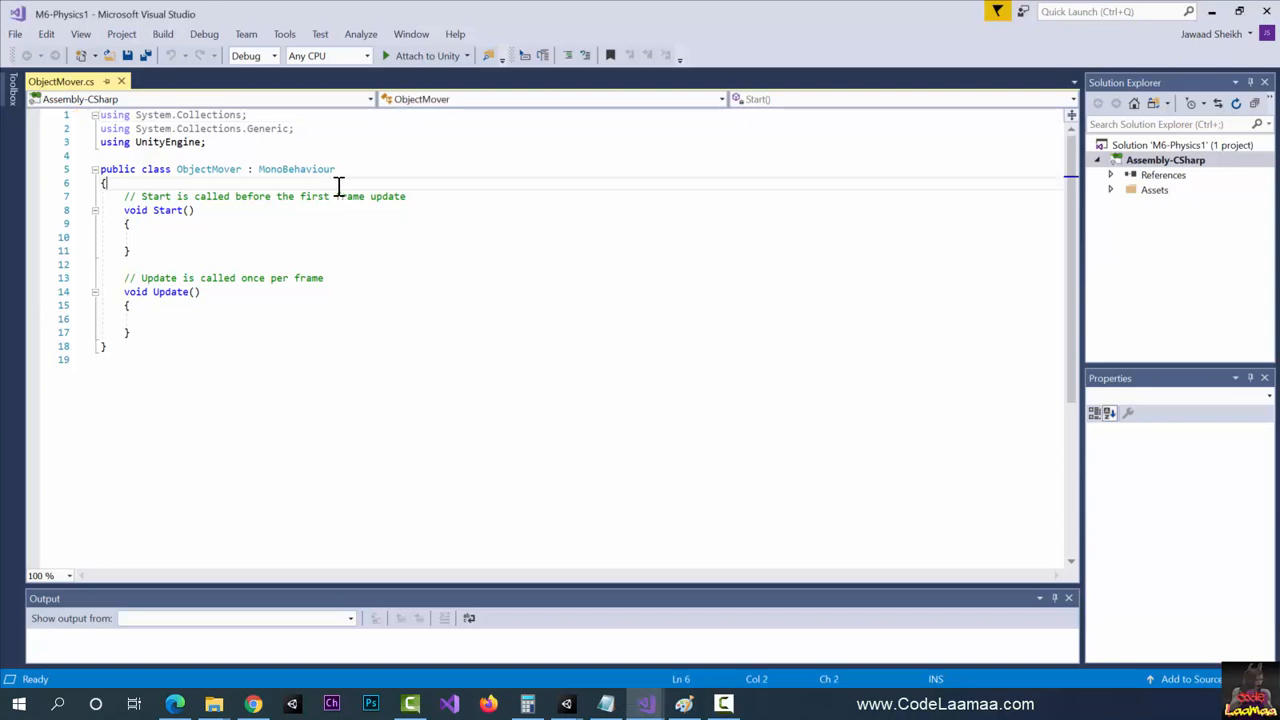
{"action": "key", "text": "Return"}
{"action": "key", "text": "Return"}
{"action": "key", "text": "Return"}
{"action": "key", "text": "Up"}
{"action": "key", "text": "Up"}
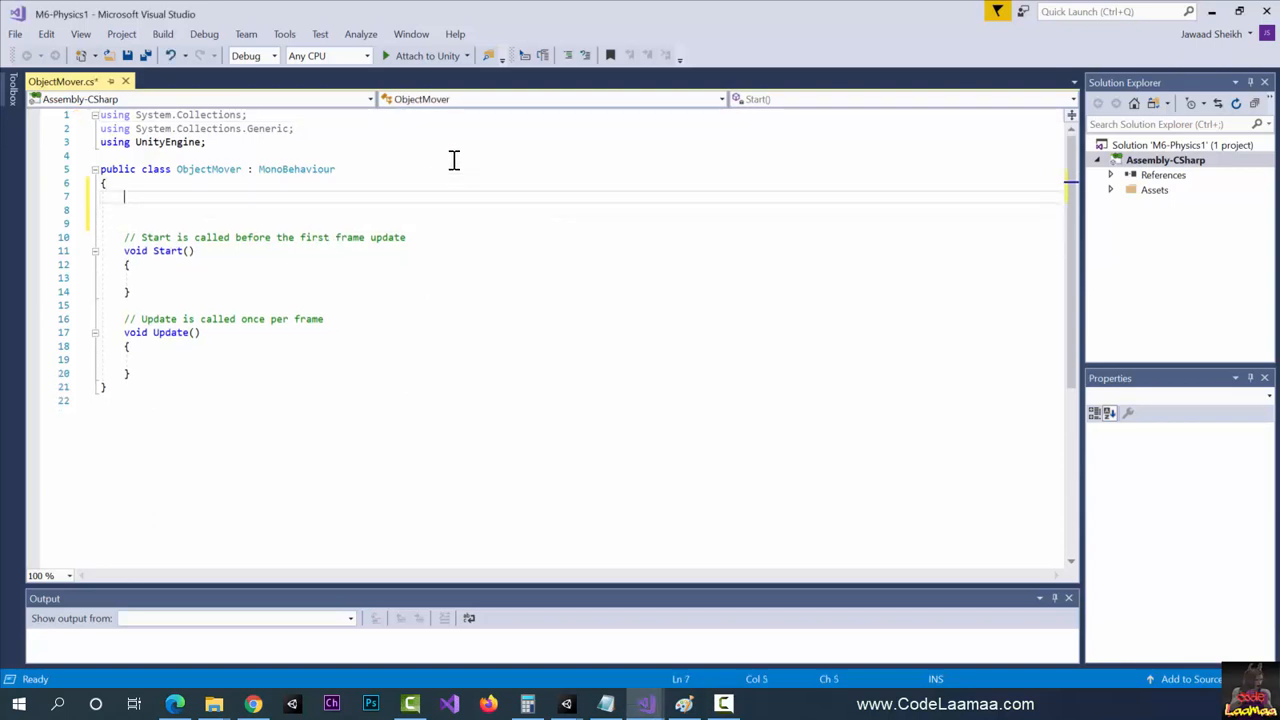
{"action": "type", "text": "public float thru"}
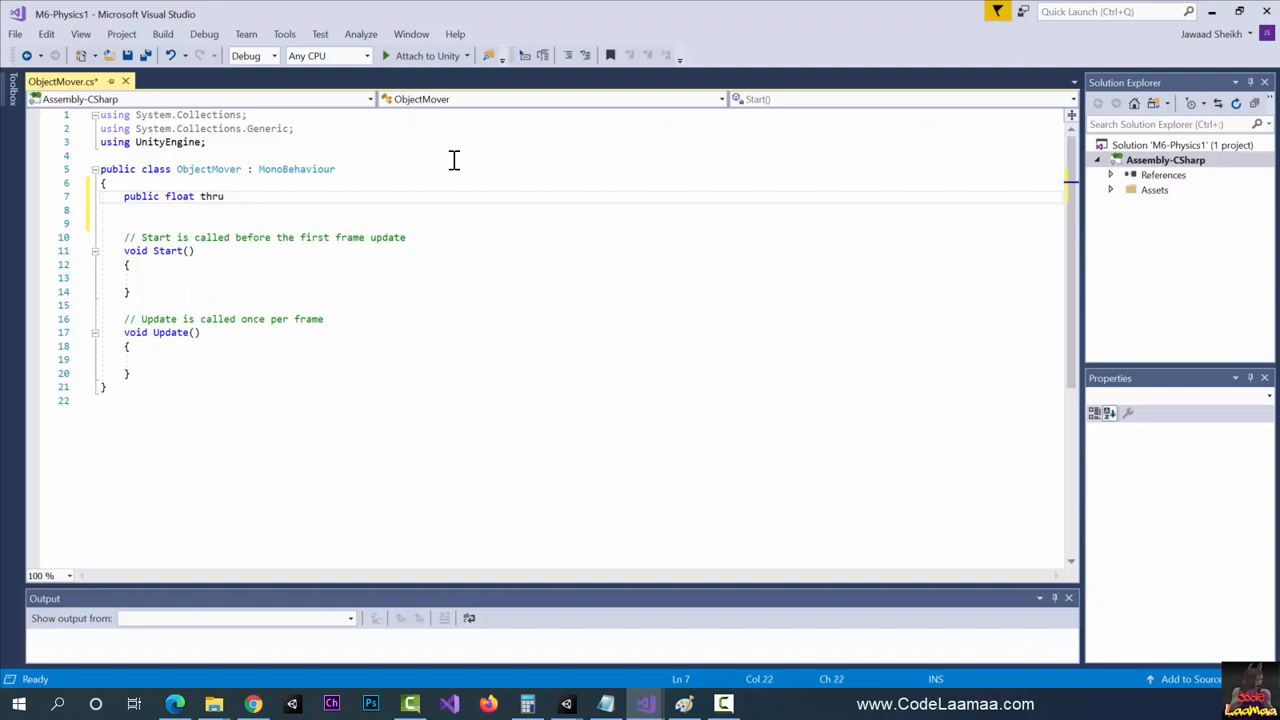
{"action": "type", "text": "st = 1.0f;"}
{"action": "key", "text": "Return"}
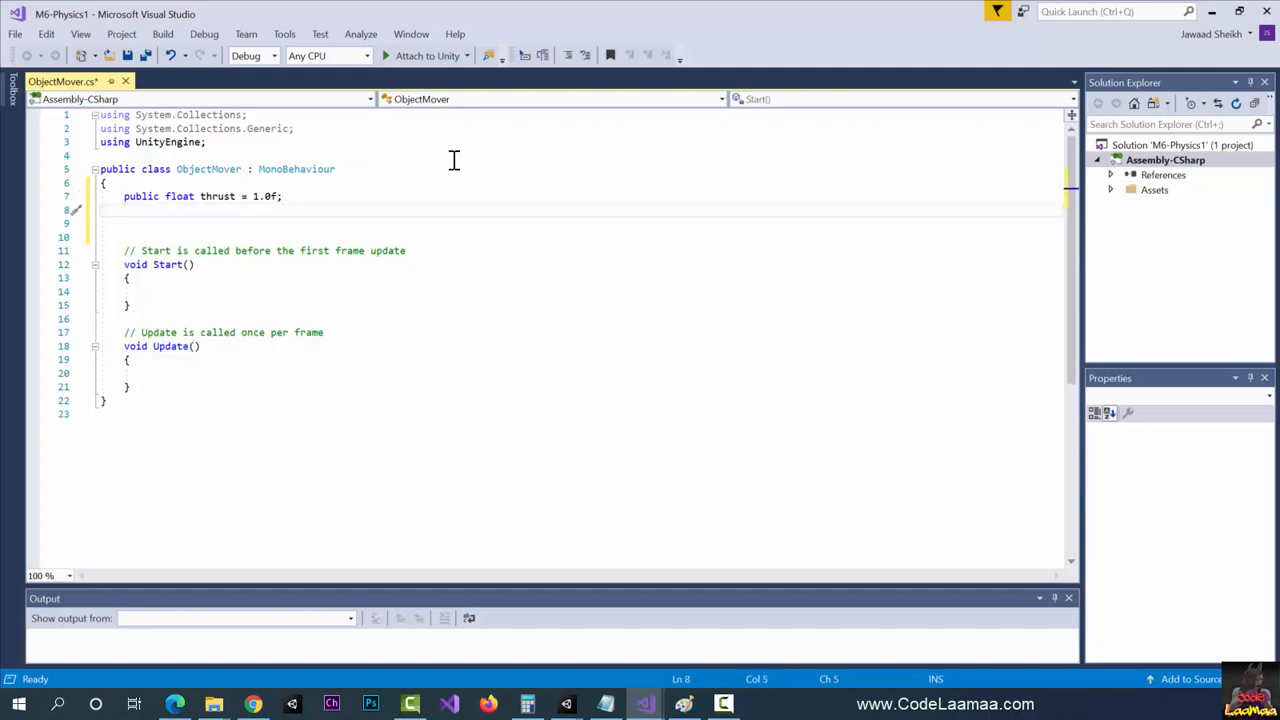
Declare the field public Rigidbody rb; below the thrust field.
{"action": "type", "text": "publ"}
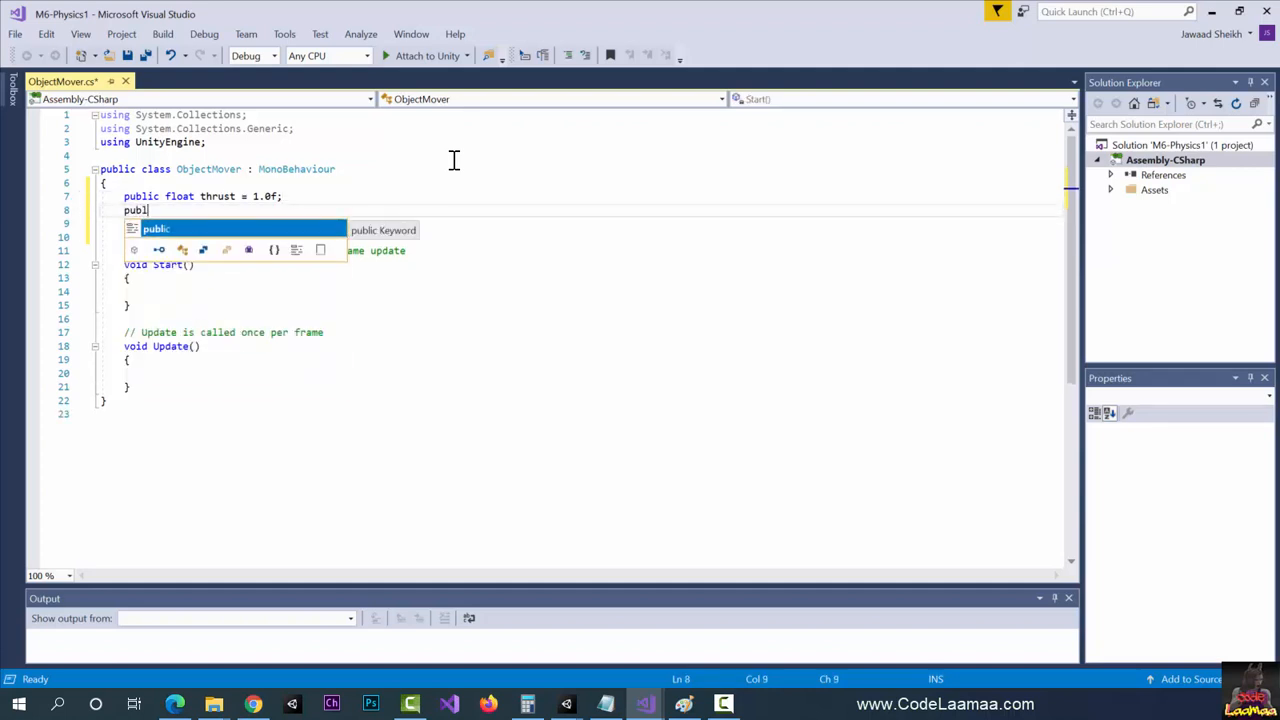
{"action": "type", "text": "ic rig"}
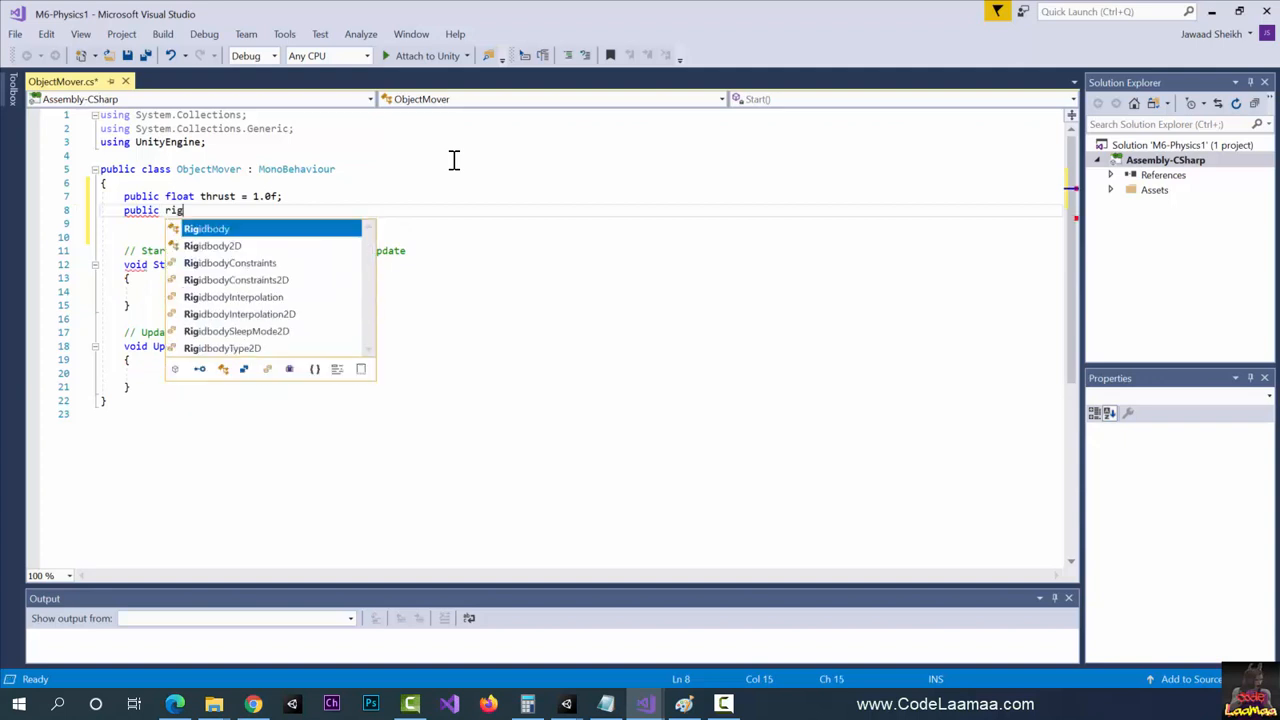
{"action": "type", "text": "id rb"}
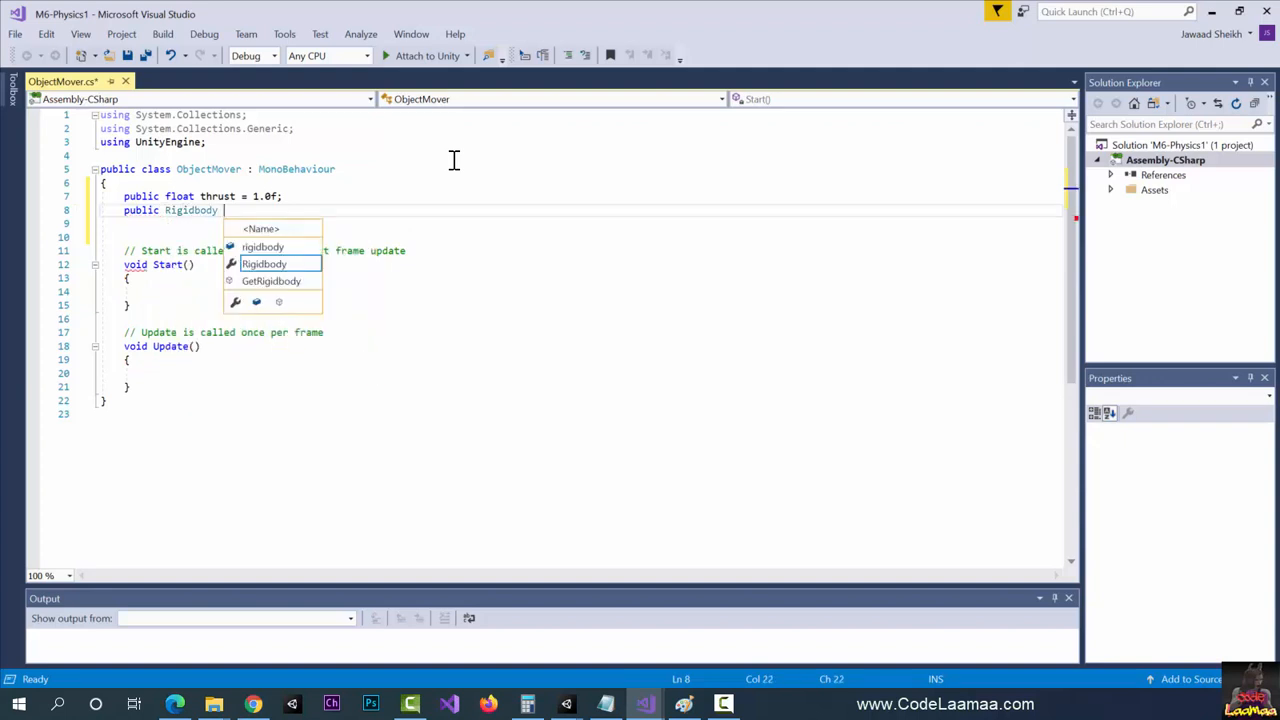
{"action": "type", "text": ";"}
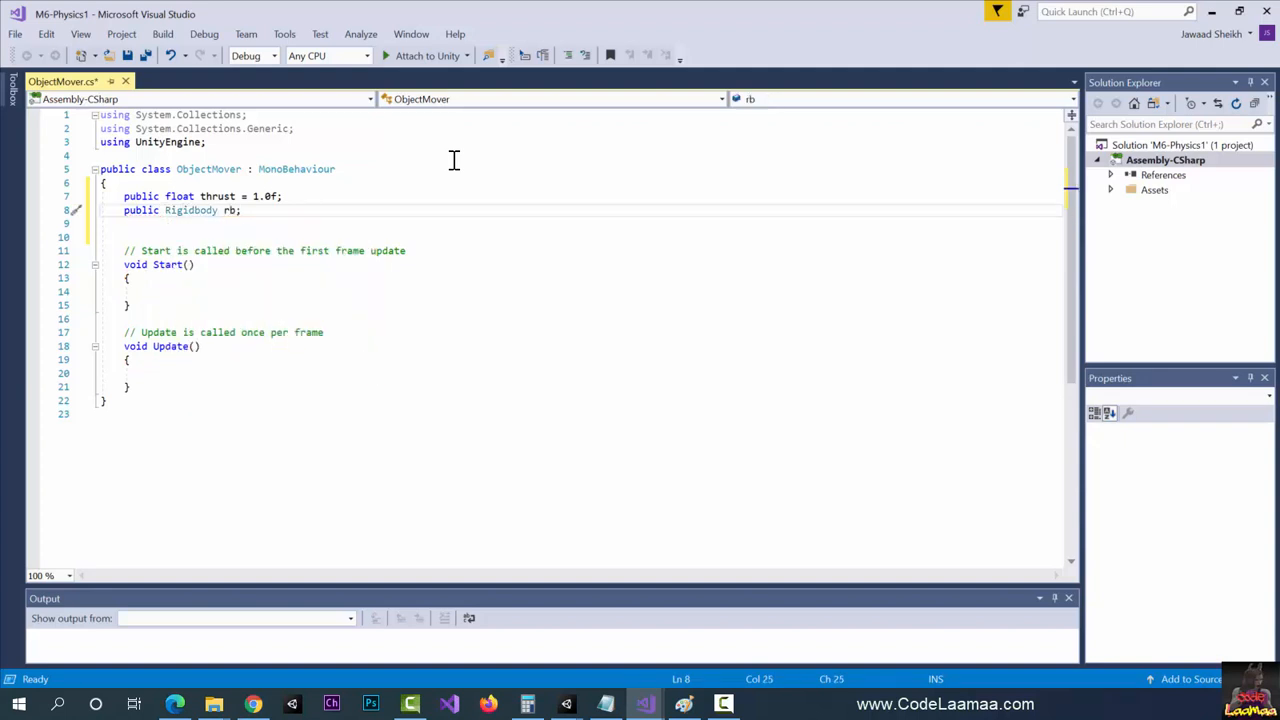
Assign the object's Rigidbody in the Start method with rb = GetComponent<Rigidbody>();.
{"action": "left_click", "coordinate": [276, 282]}
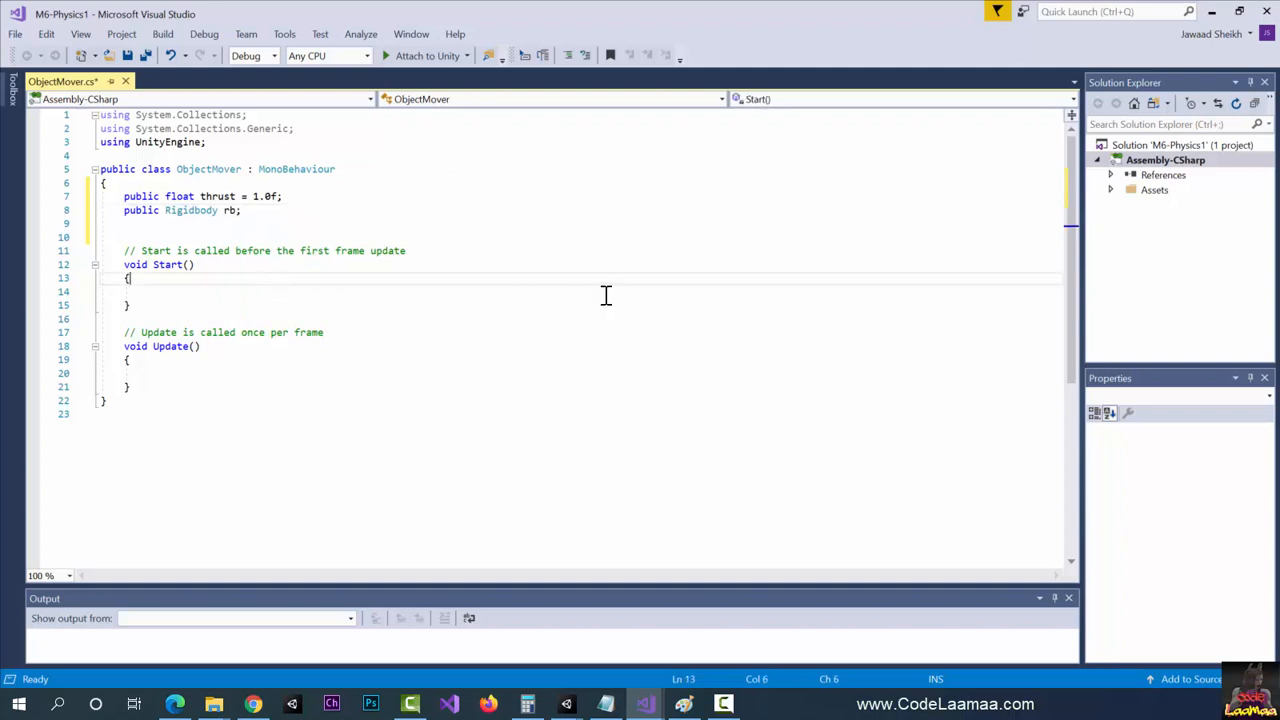
{"action": "key", "text": "Return"}
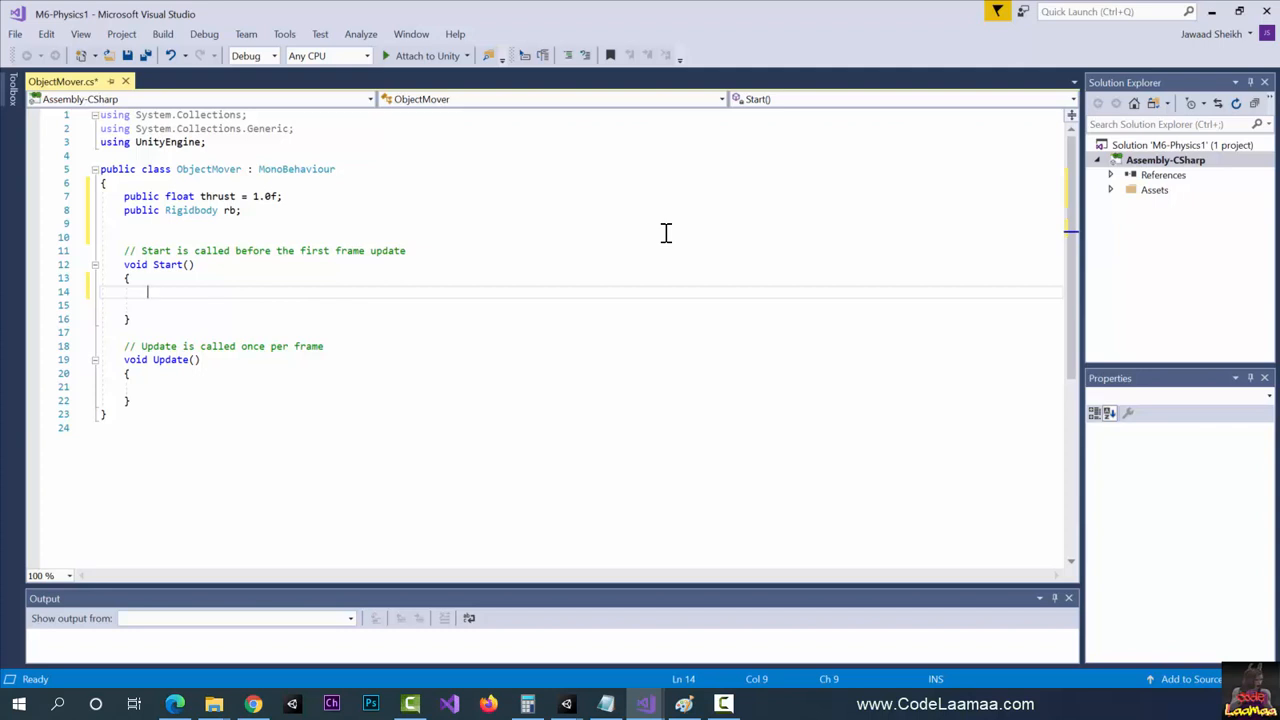
{"action": "type", "text": "rb = GetComponent<Rigidbody>"}
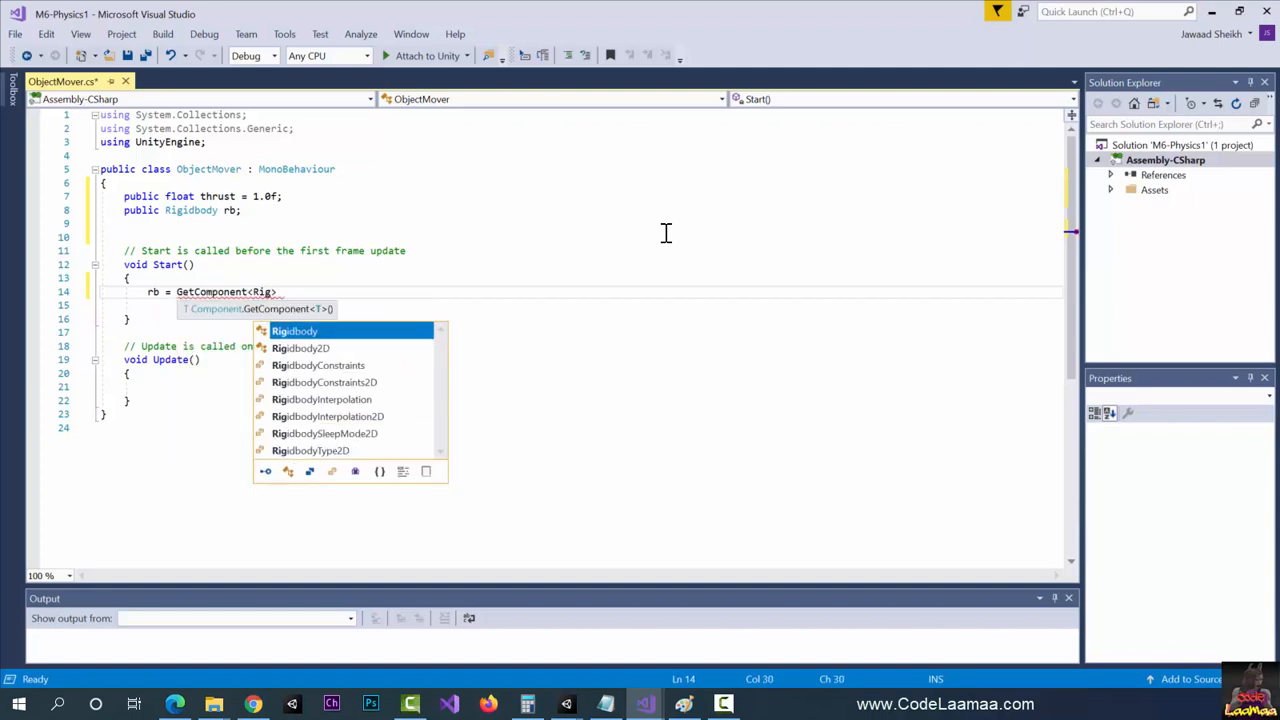
{"action": "type", "text": "();"}
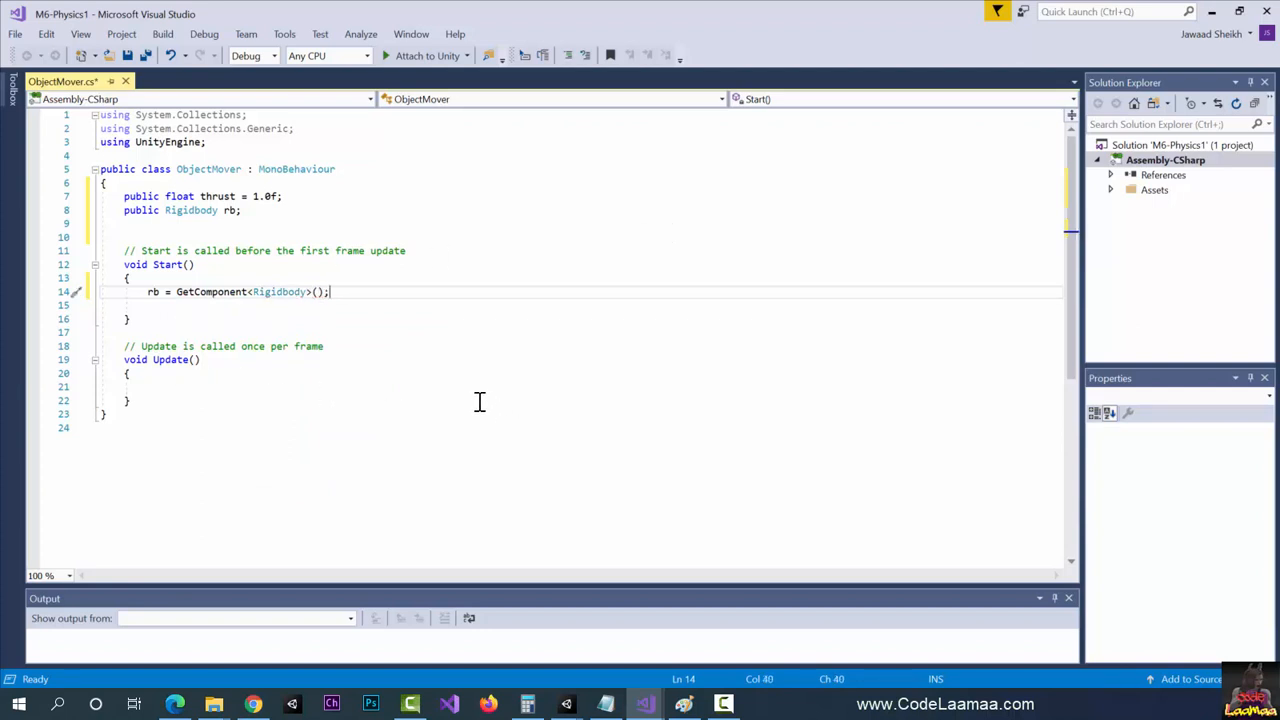
Insert an empty private void FixedUpdate() method between the Start and Update methods.
{"action": "left_click", "coordinate": [219, 396]}
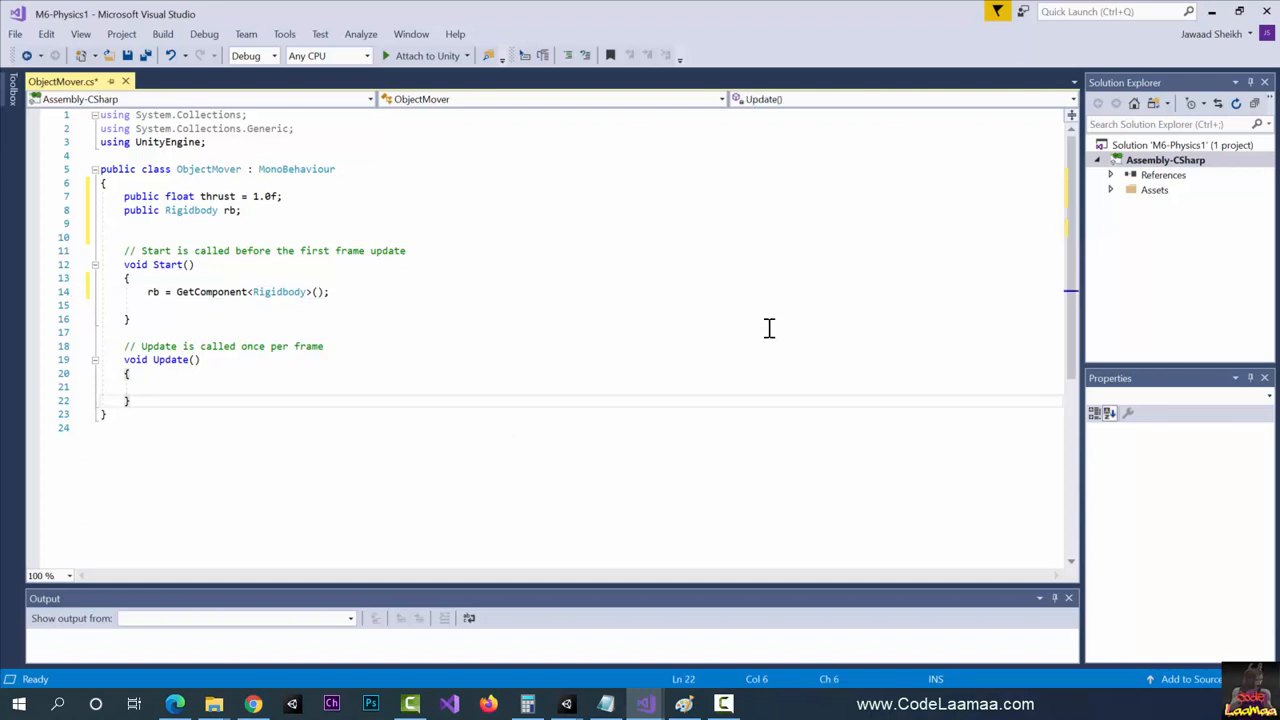
{"action": "key", "text": "Up"}
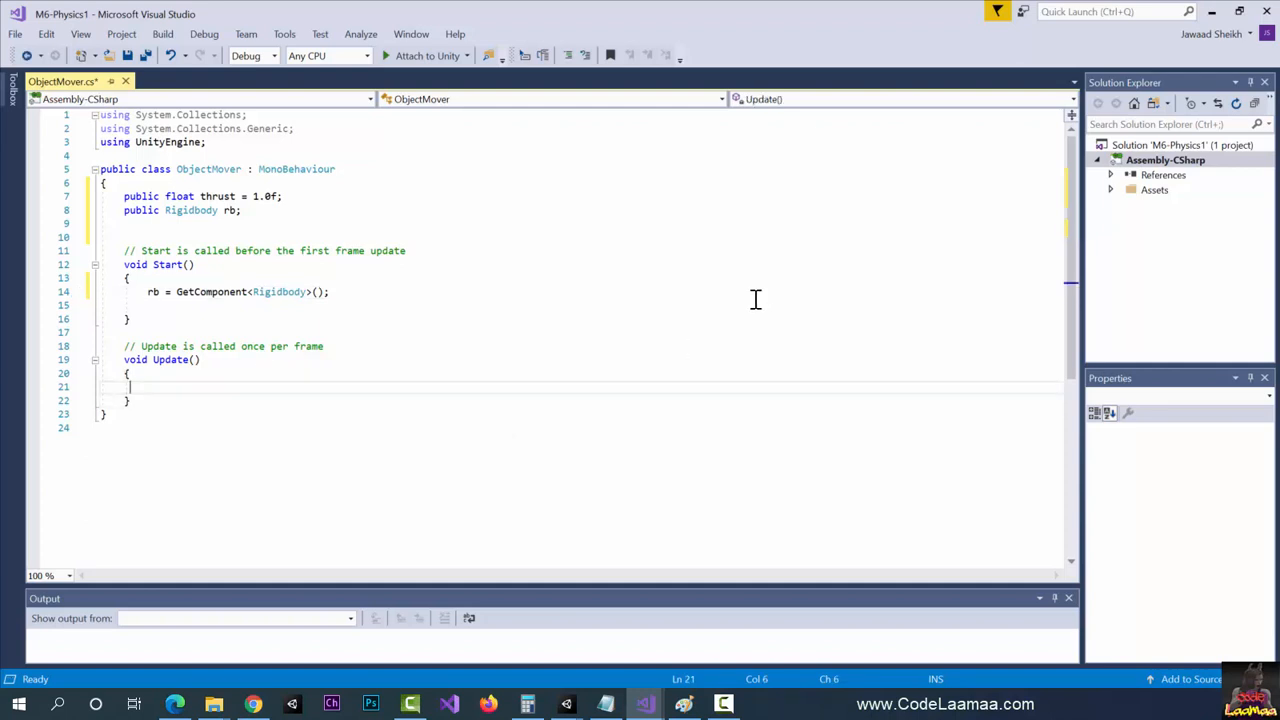
{"action": "left_click", "coordinate": [157, 333]}
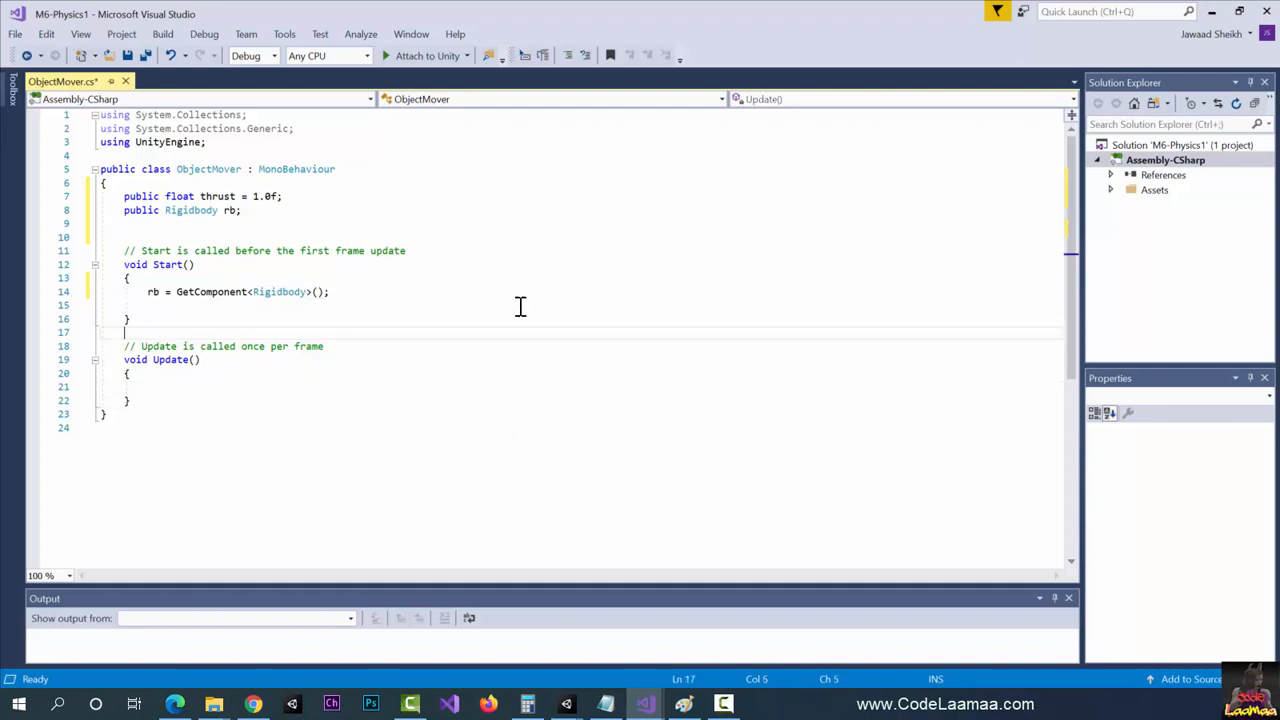
{"action": "key", "text": "Return"}
{"action": "key", "text": "Return"}
{"action": "key", "text": "Up"}
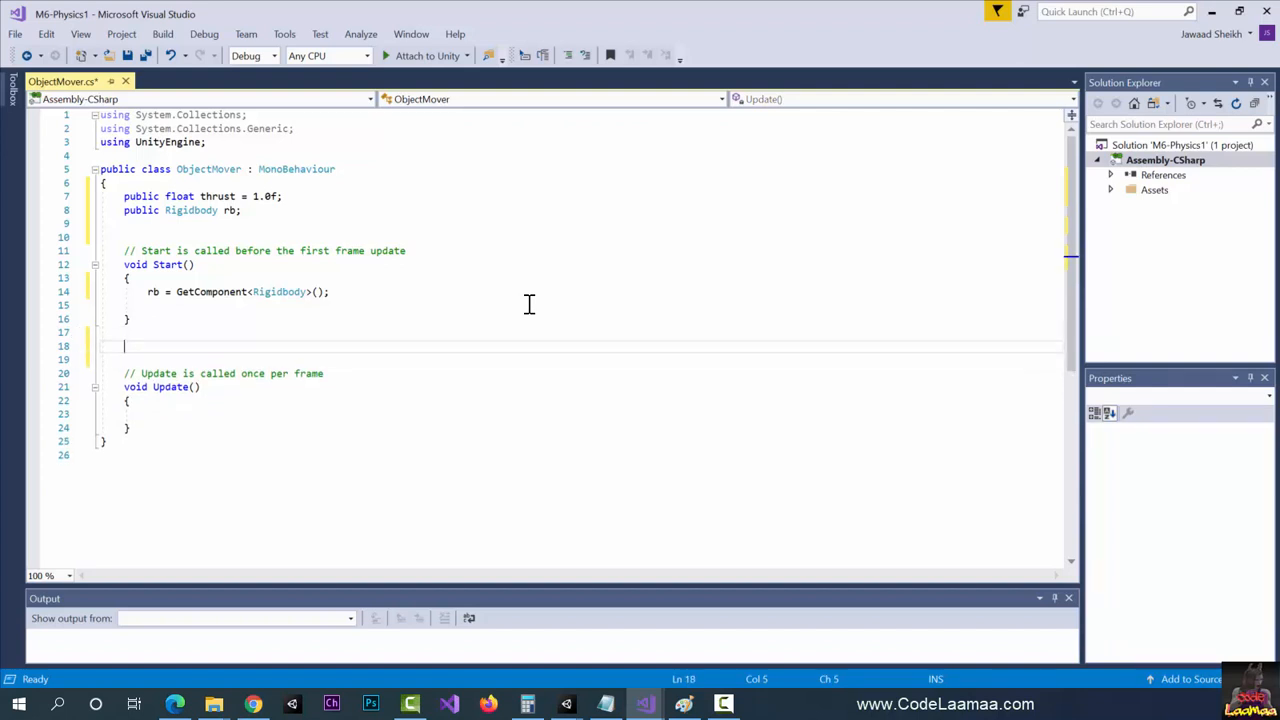
{"action": "type", "text": "fixed"}
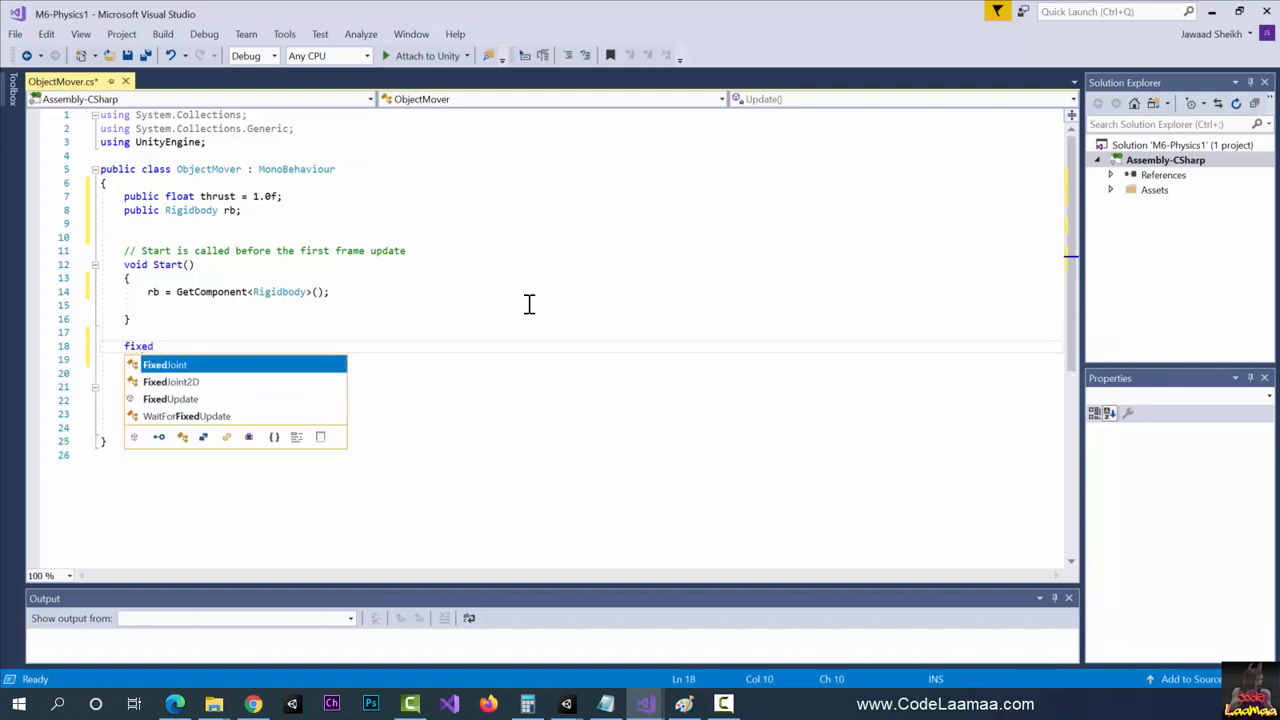
{"action": "key", "text": "Down"}
{"action": "key", "text": "Down"}
{"action": "key", "text": "Tab"}
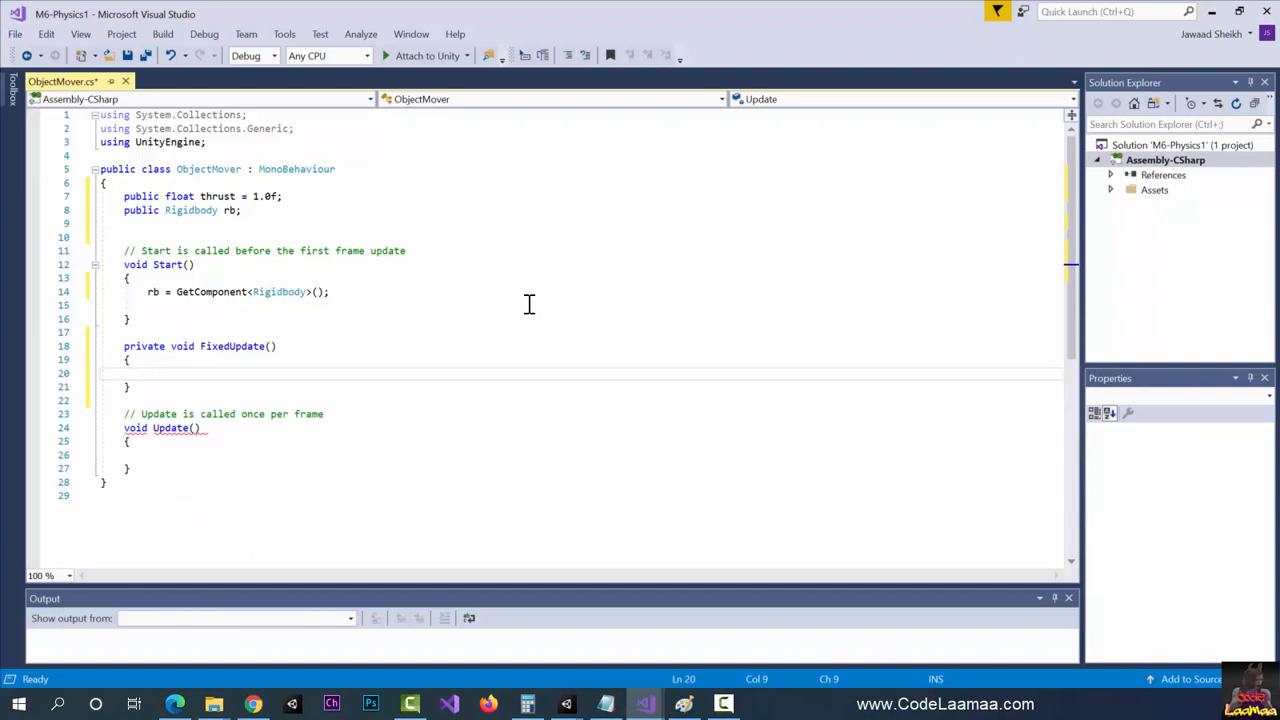
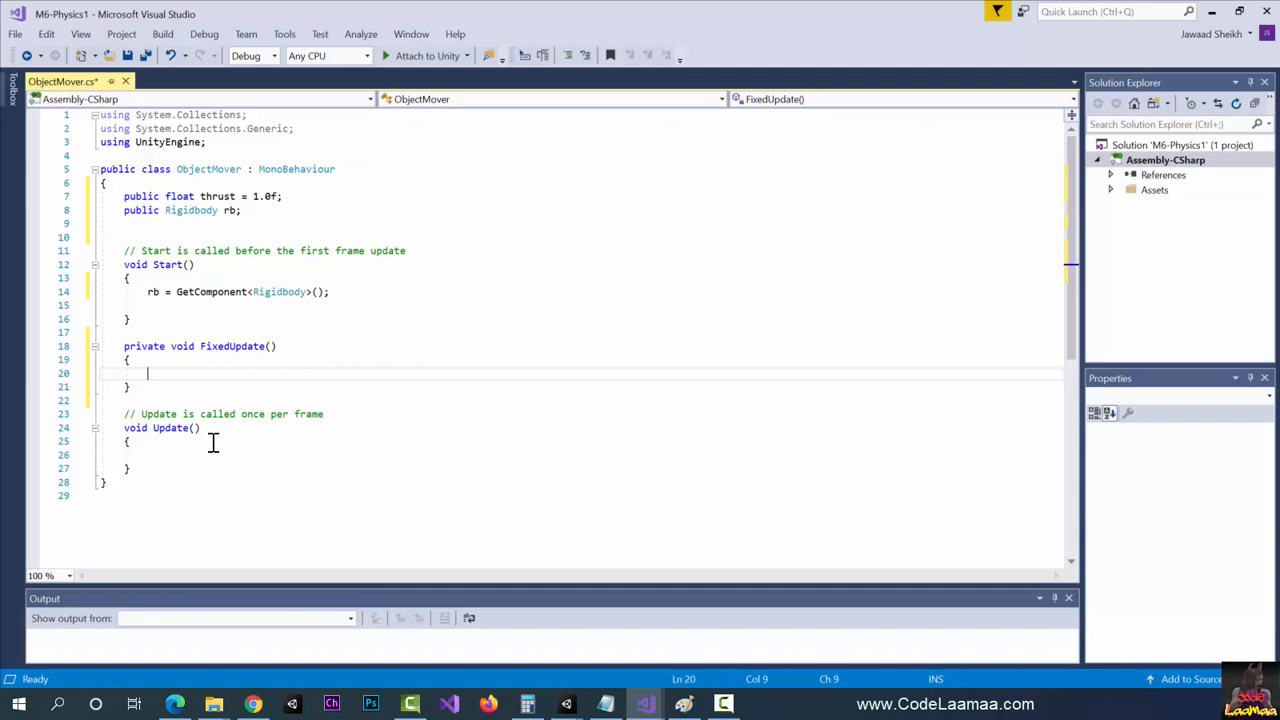
Apply a forward force inside FixedUpdate with rb.AddForce(transform.forward * thrust);.
{"action": "type", "text": "rb.addFo"}
{"action": "key", "text": "Tab"}
{"action": "type", "text": "("}
{"action": "type", "text": "tran"}
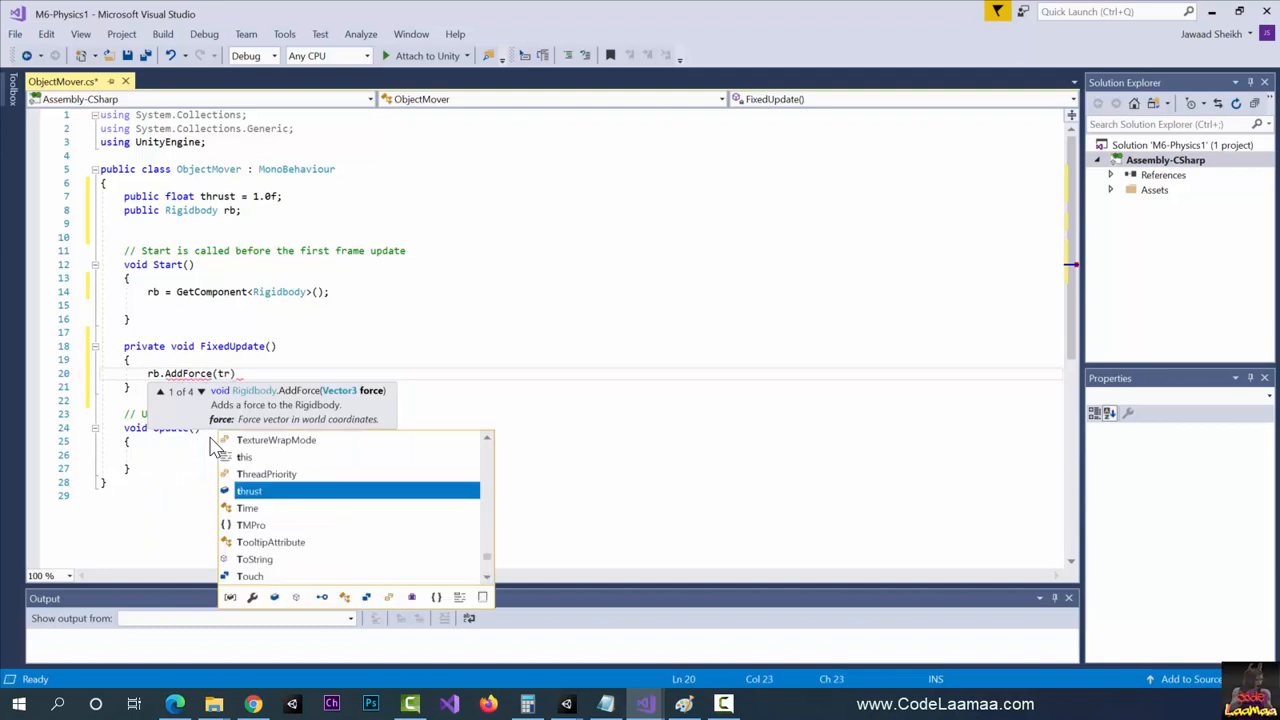
{"action": "key", "text": "Escape"}
{"action": "type", "text": "sform"}
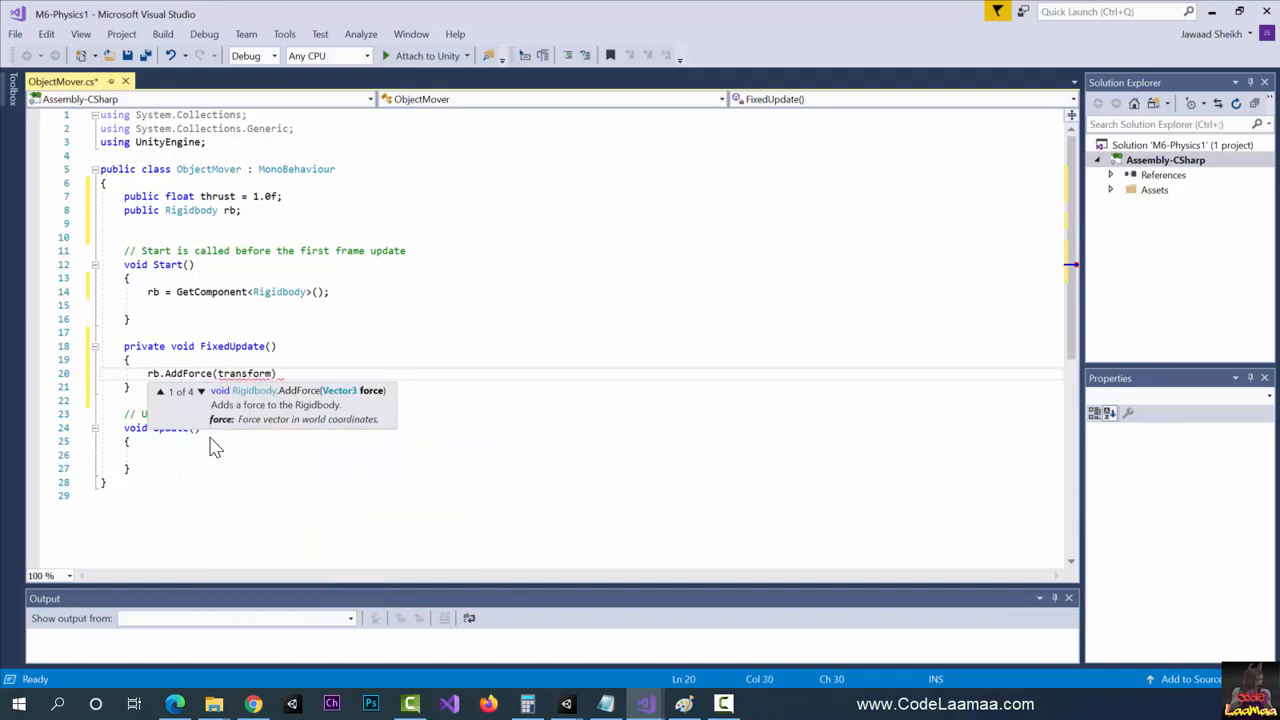
{"action": "type", "text": ".for"}
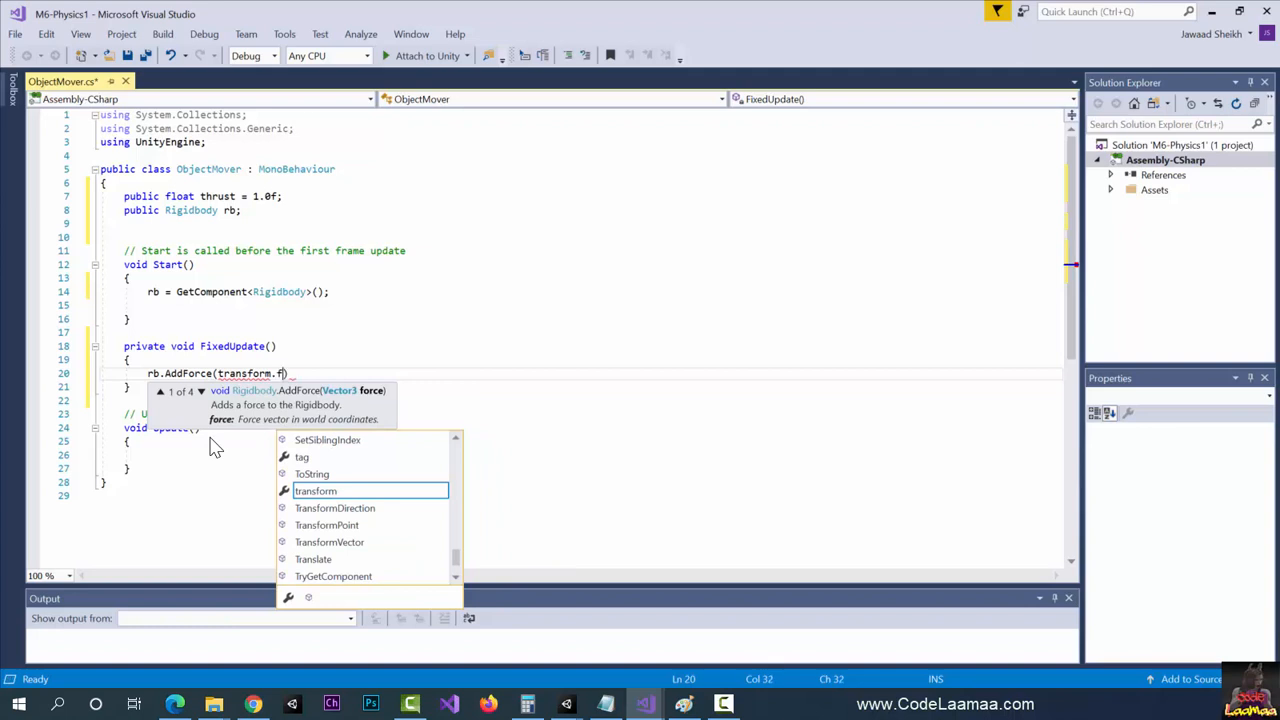
{"action": "key", "text": "Tab"}
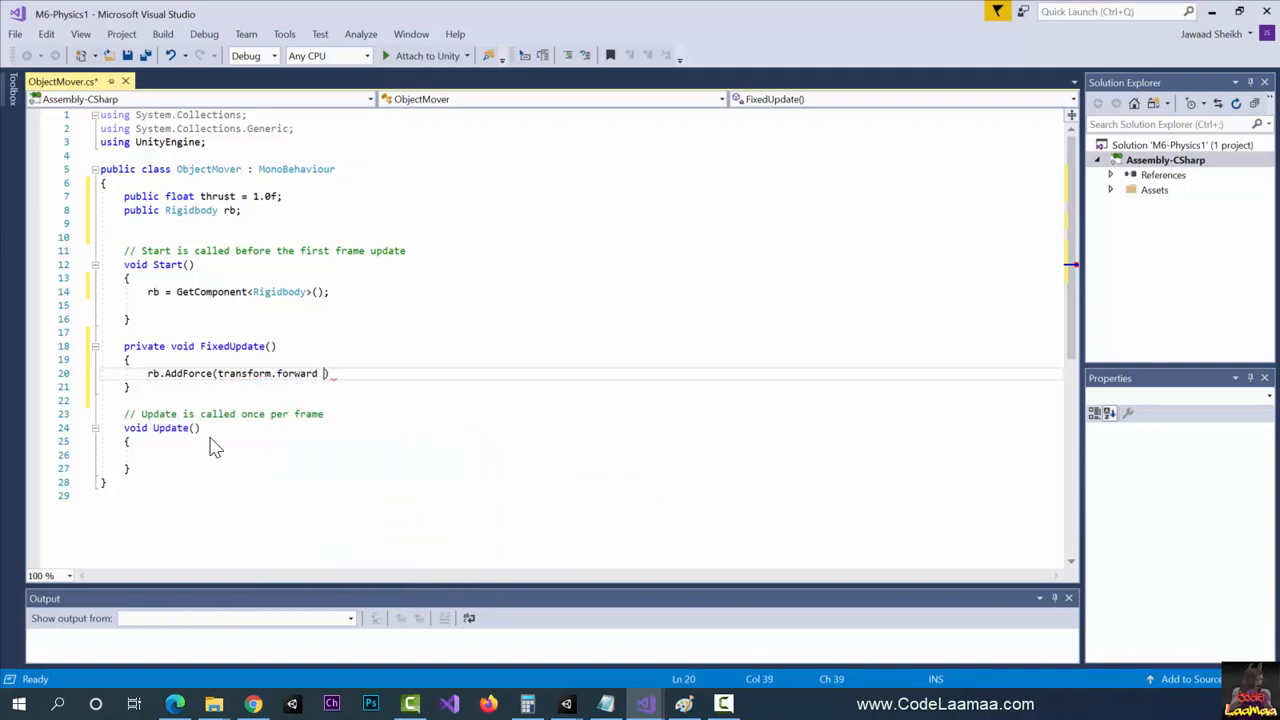
{"action": "type", "text": "* thr"}
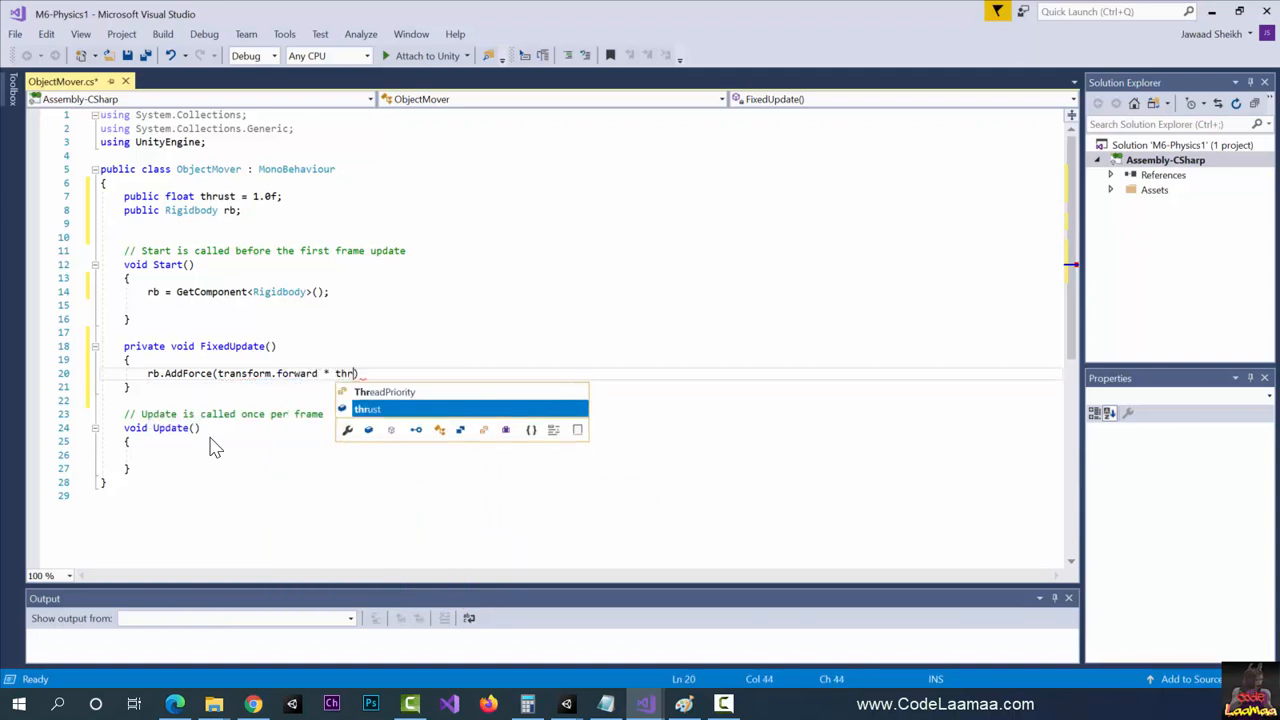
{"action": "key", "text": "Tab"}
{"action": "key", "text": "Right"}
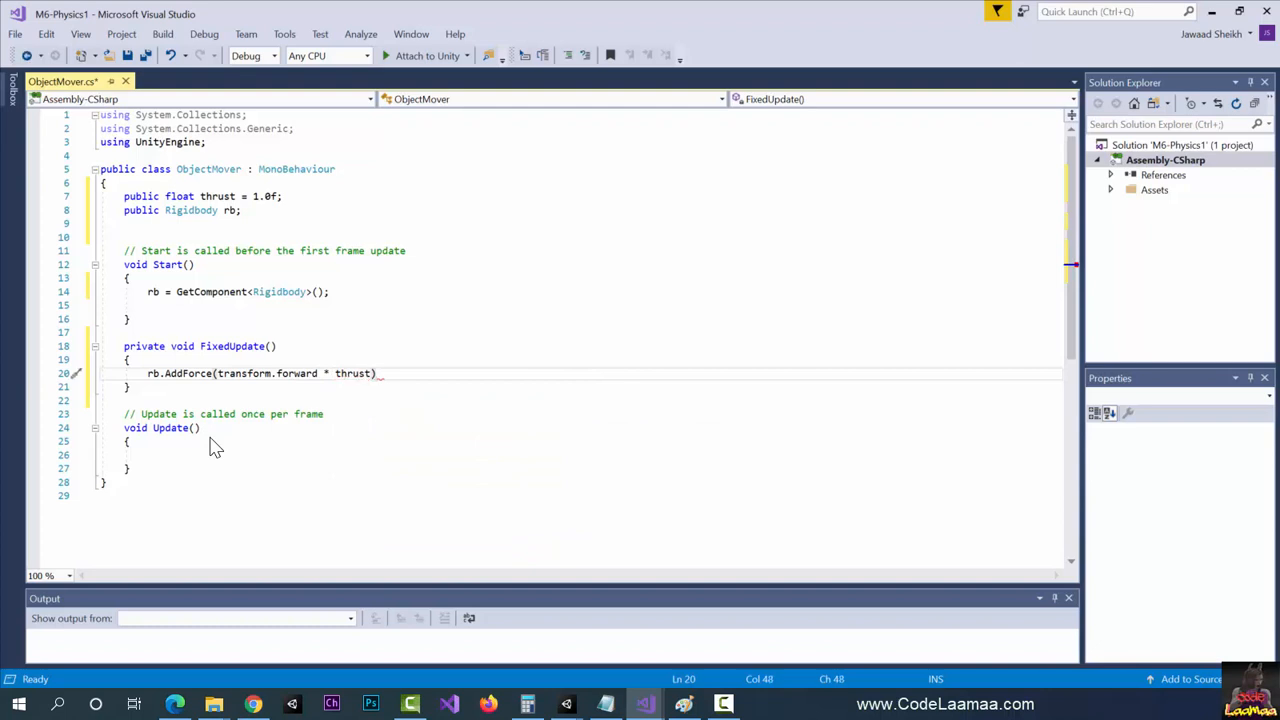
{"action": "type", "text": ";"}
Save the ObjectMover script and switch back to the Unity editor.
{"action": "left_click", "coordinate": [498, 332]}
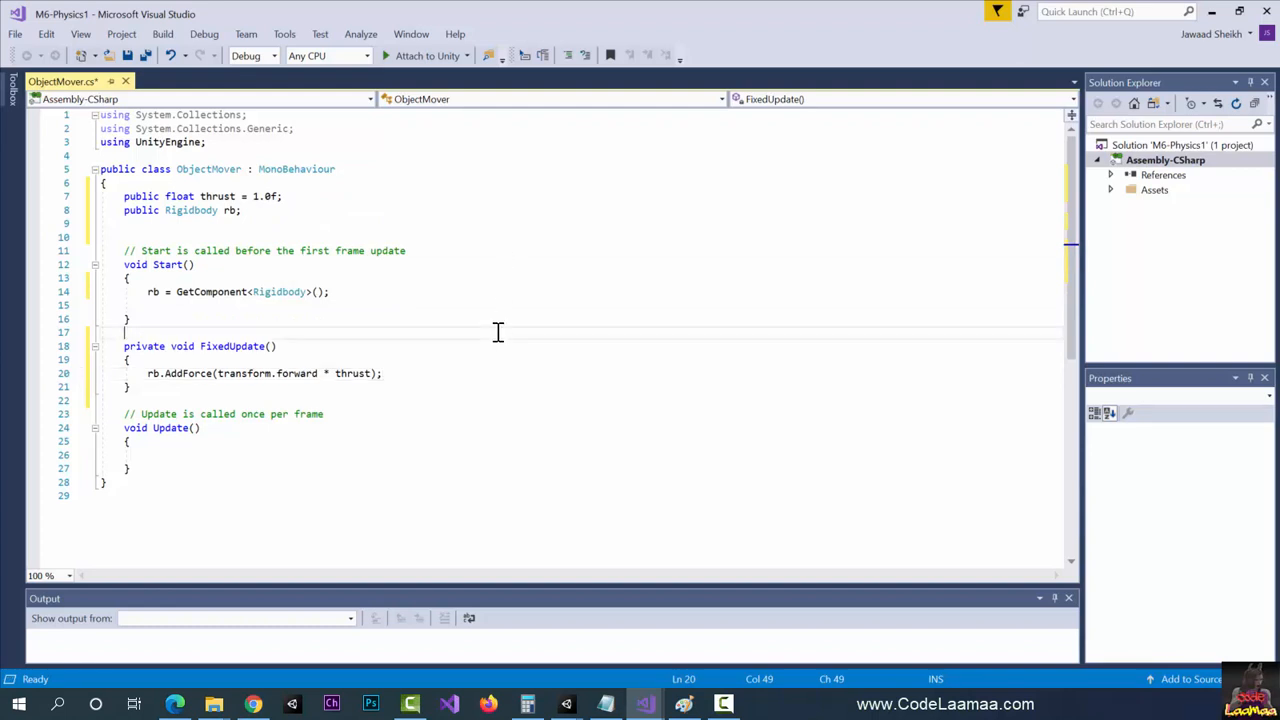
{"action": "key", "text": "ctrl+s"}
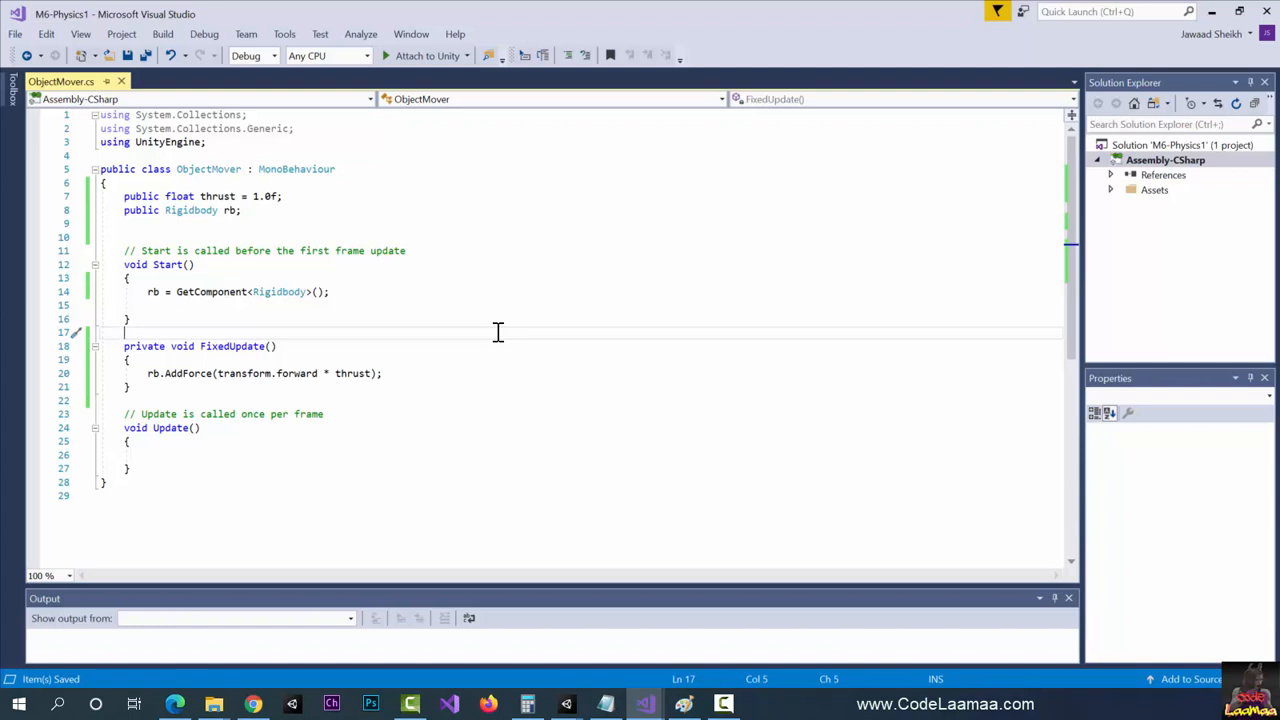
{"action": "left_click", "coordinate": [484, 346]}
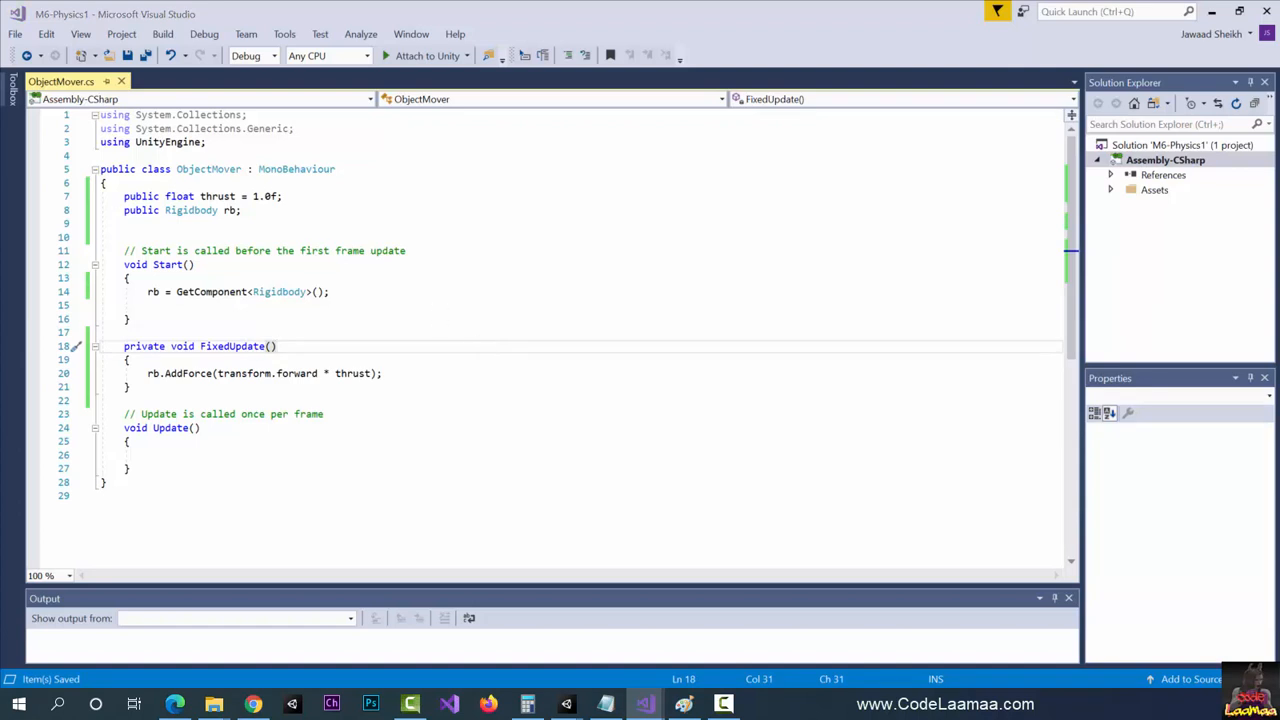
{"action": "key", "text": "alt+Tab"}
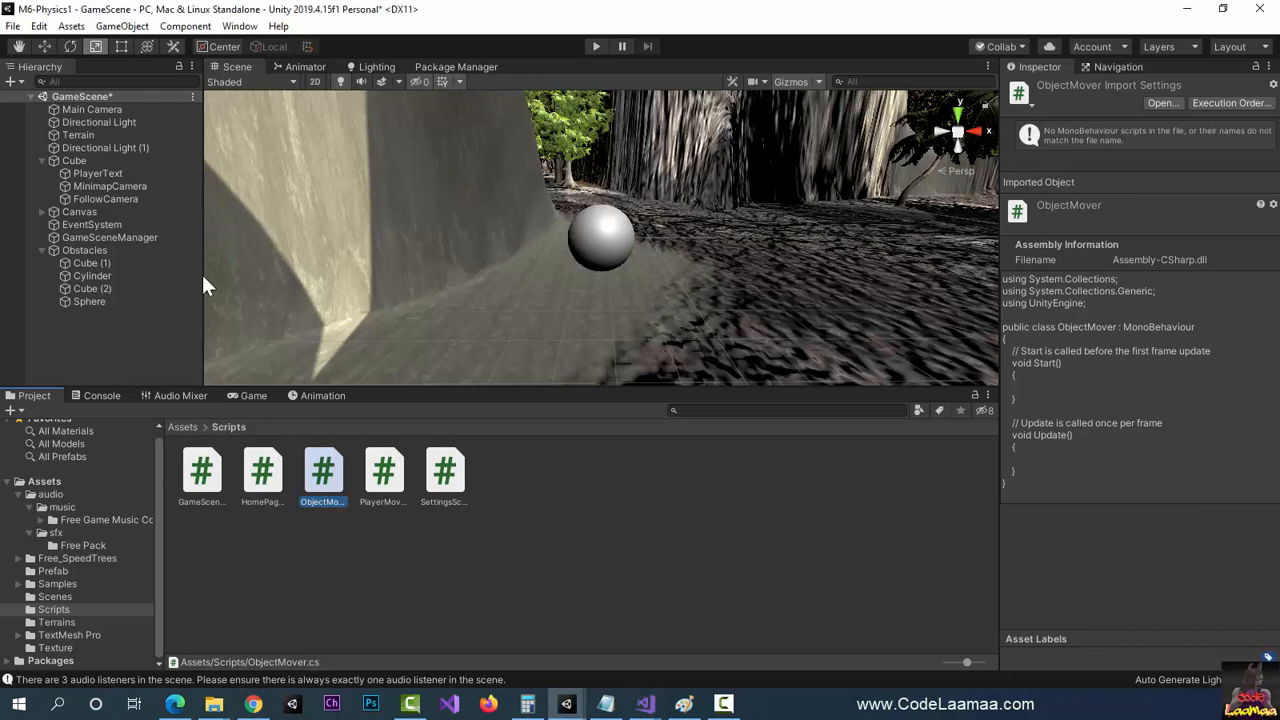
Add the Object Mover script as a component to the Sphere obstacle.
{"action": "left_click", "coordinate": [614, 231]}
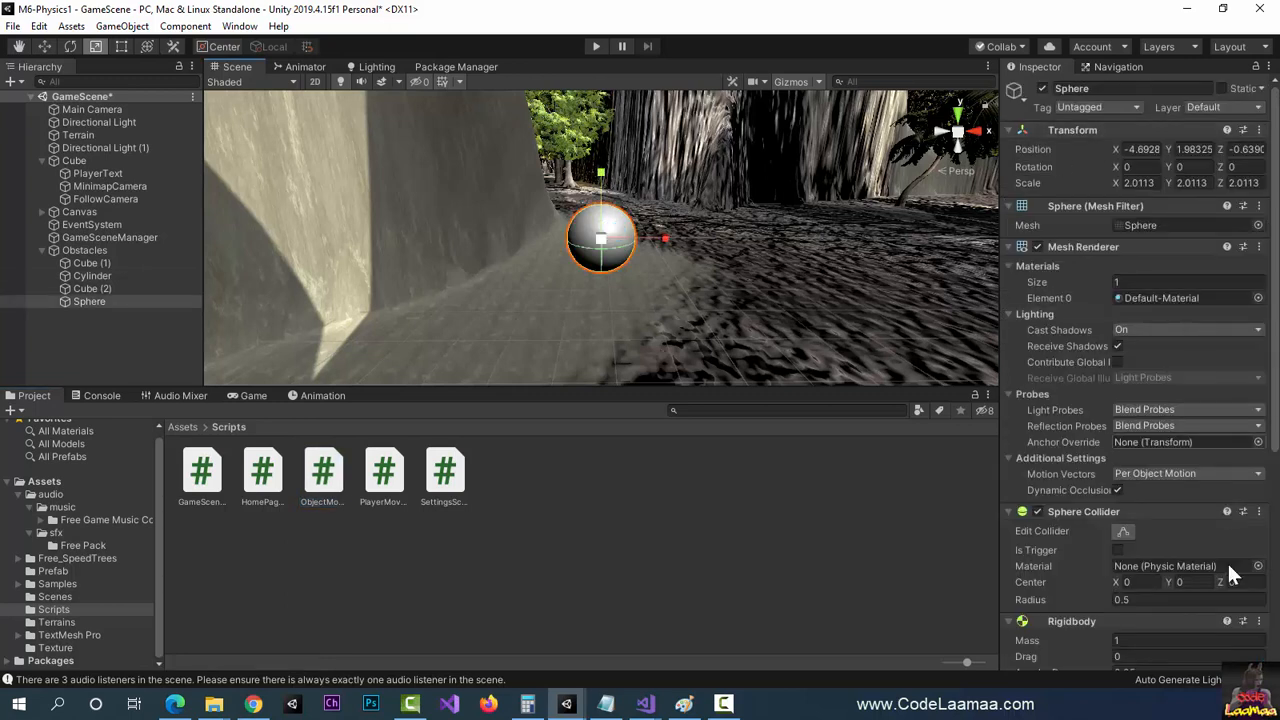
{"action": "scroll", "coordinate": [1227, 567], "scroll_direction": "down", "scroll_amount": 5}
{"action": "left_click", "coordinate": [1149, 648]}
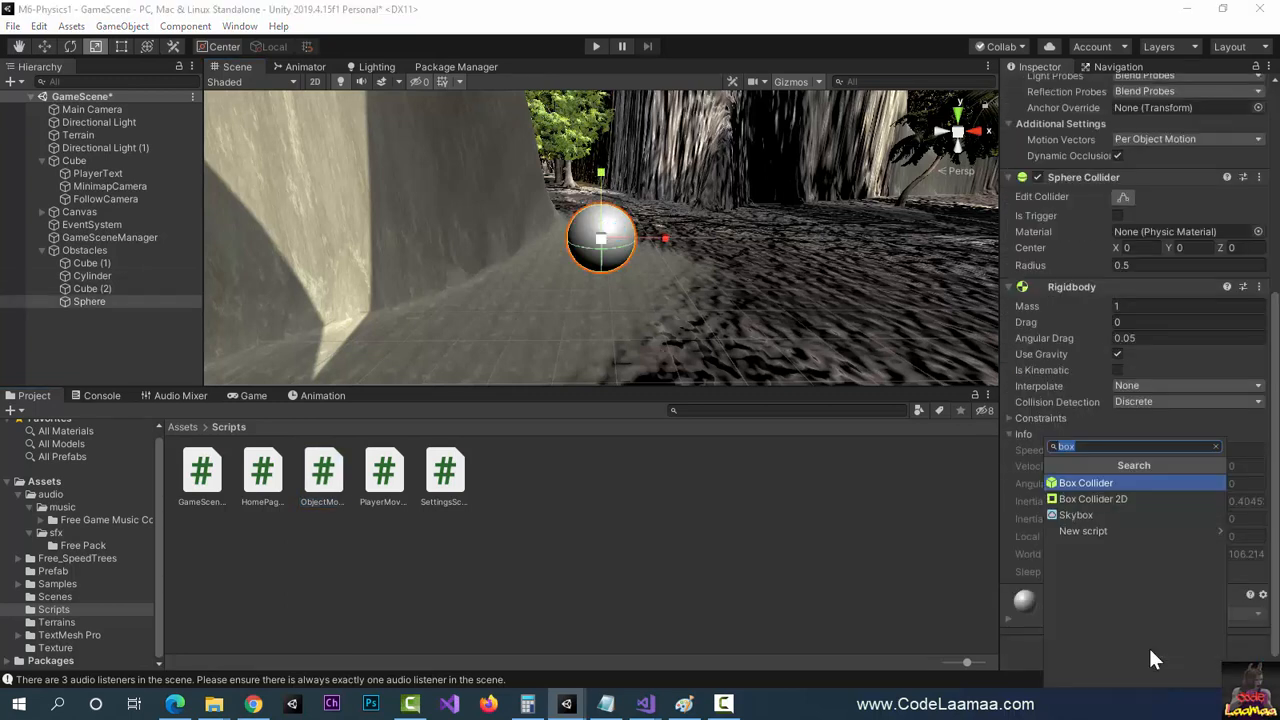
{"action": "type", "text": "obje"}
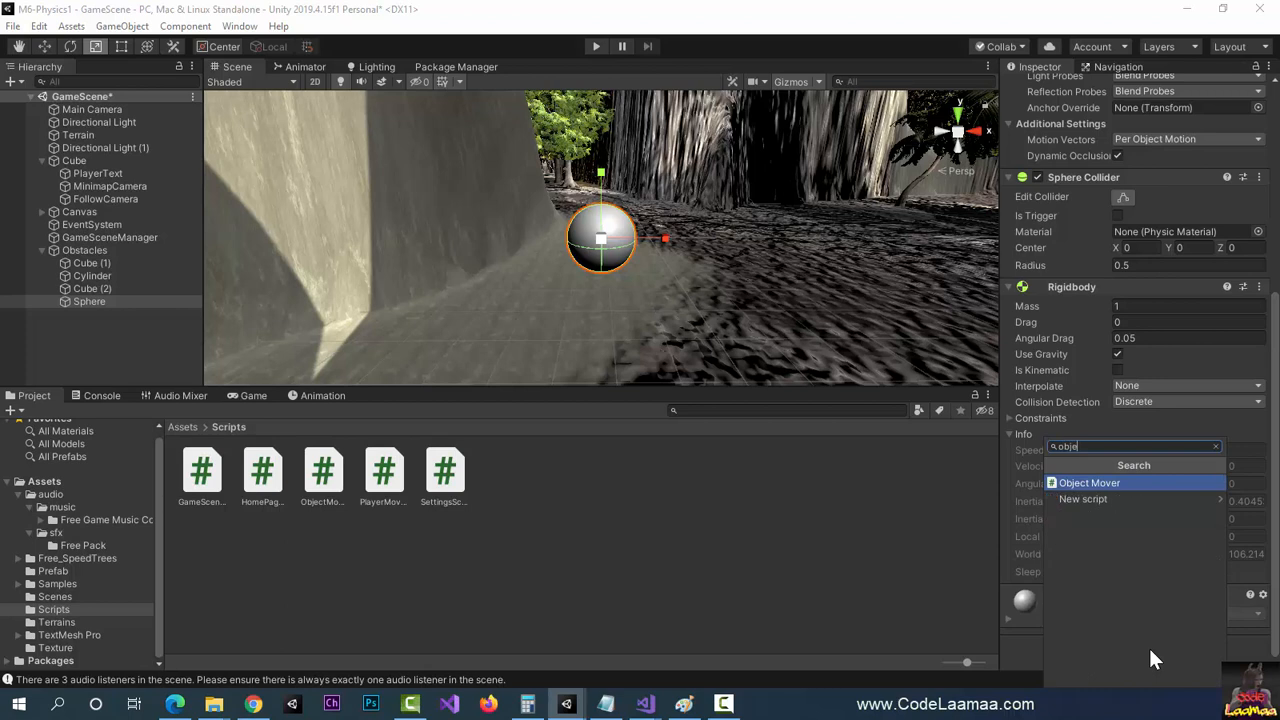
{"action": "key", "text": "Return"}
{"action": "scroll", "coordinate": [1195, 485], "scroll_direction": "down", "scroll_amount": 3}
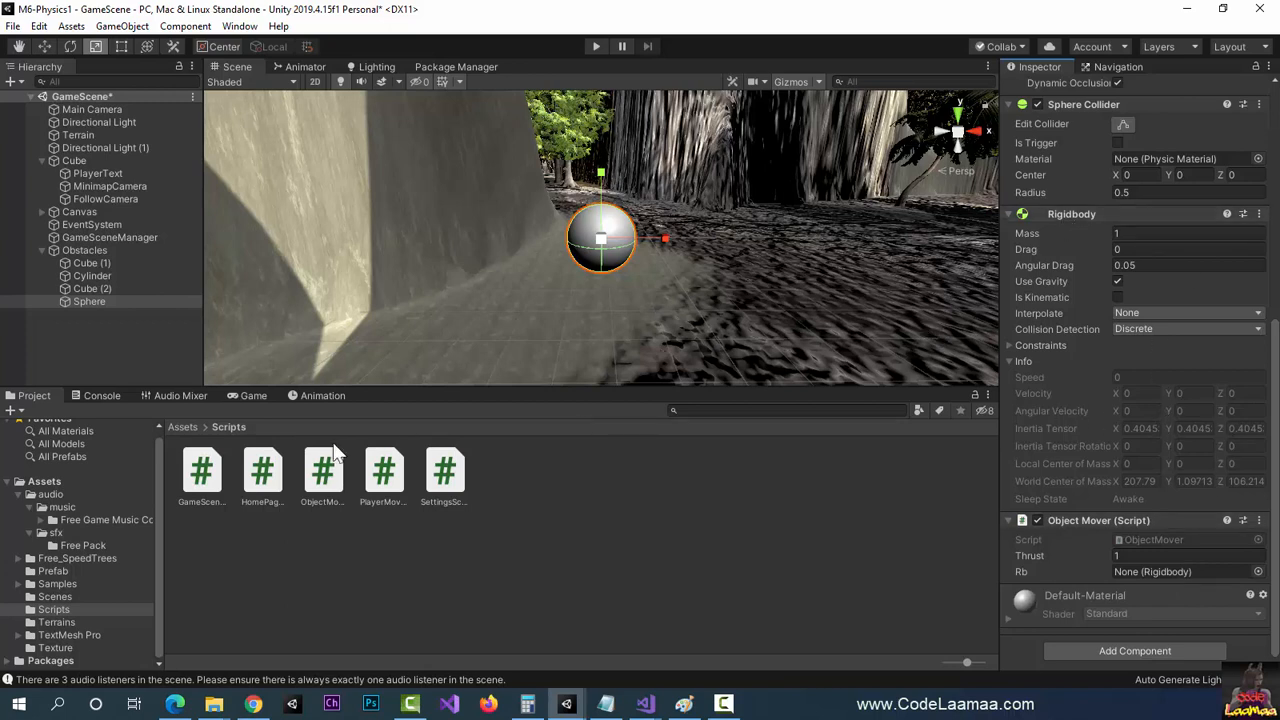
Playtest the scene in the Game view, trying Sphere thrust values of 3, 10 and 0.2, and stop the run.
{"action": "left_click", "coordinate": [257, 397]}
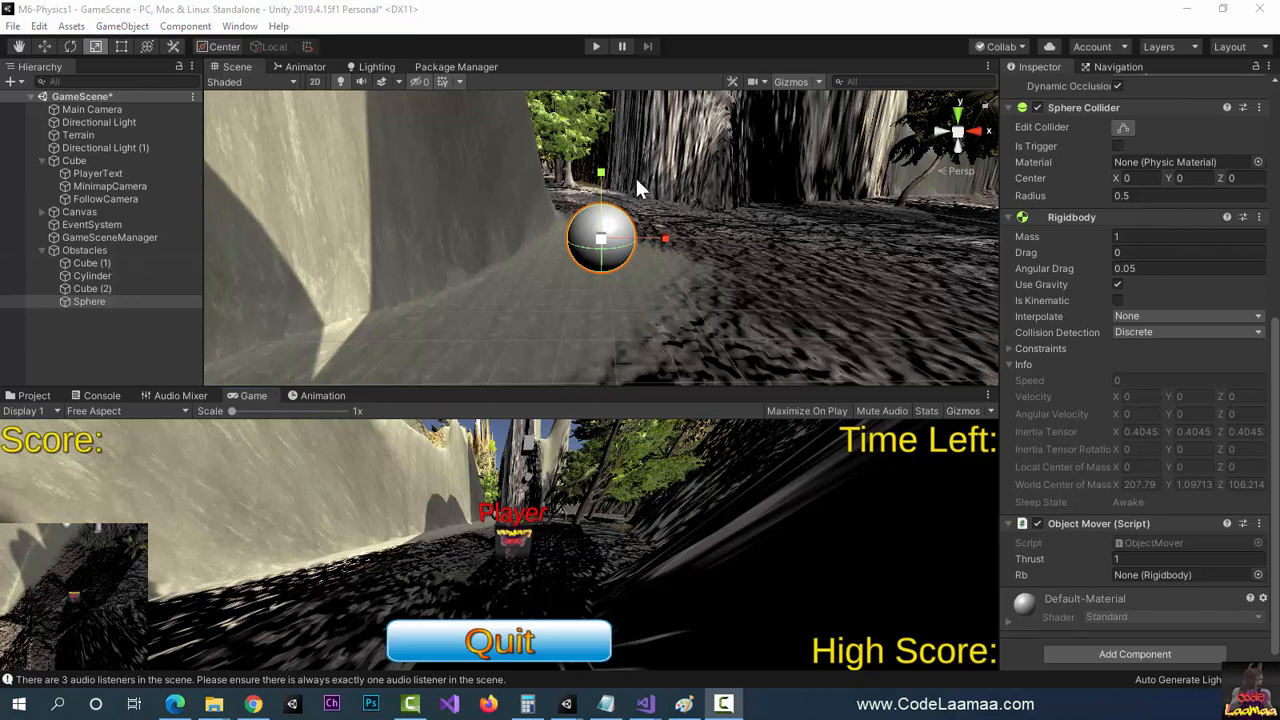
{"action": "left_click", "coordinate": [597, 45]}
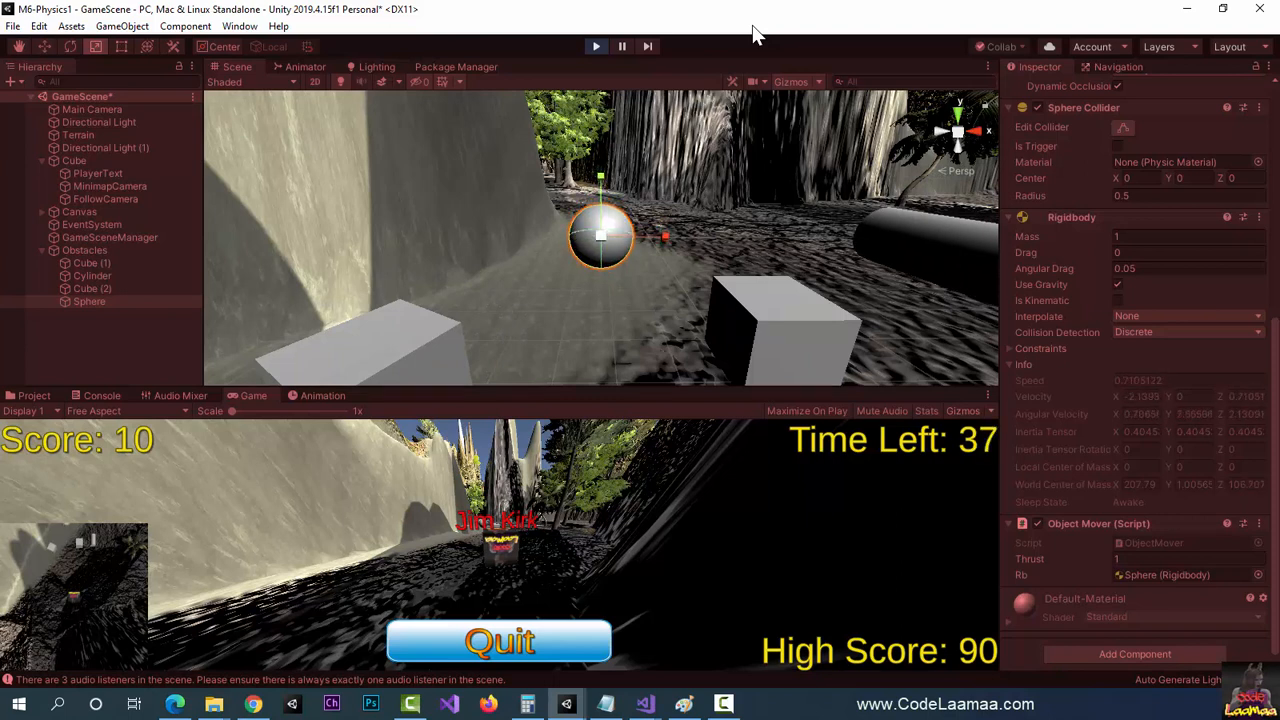
{"action": "left_click", "coordinate": [1176, 558]}
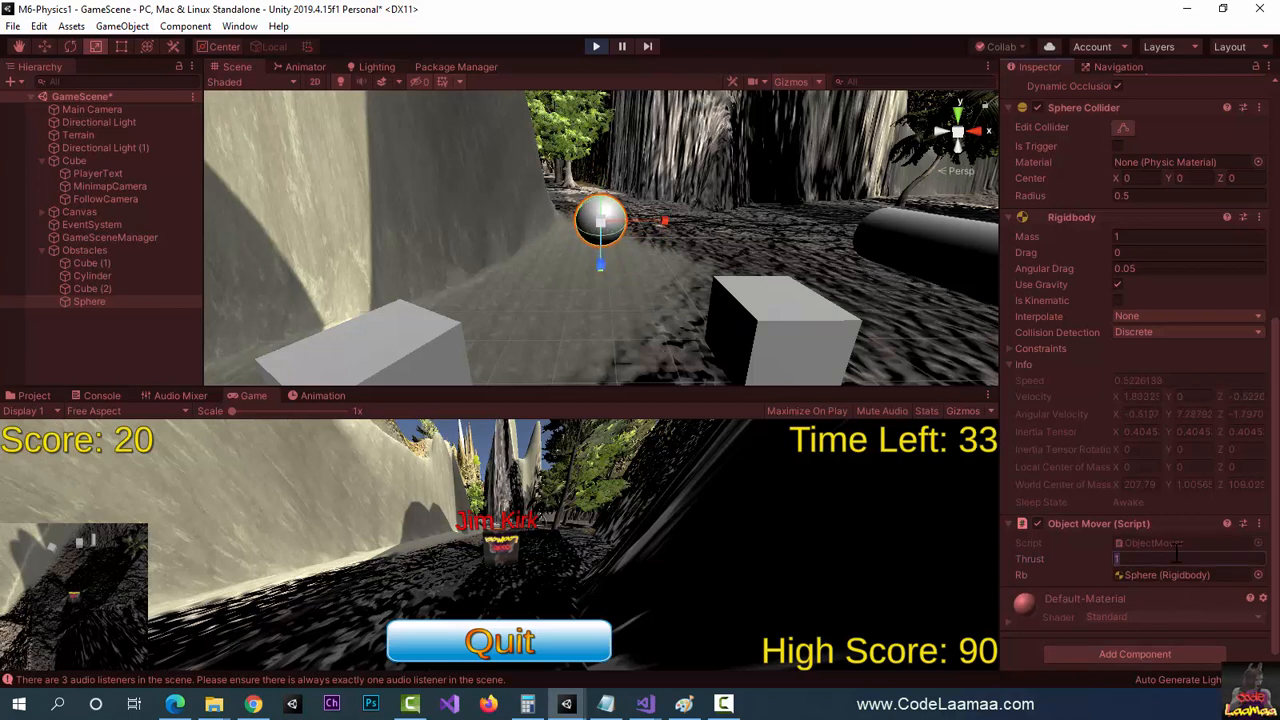
{"action": "type", "text": "3"}
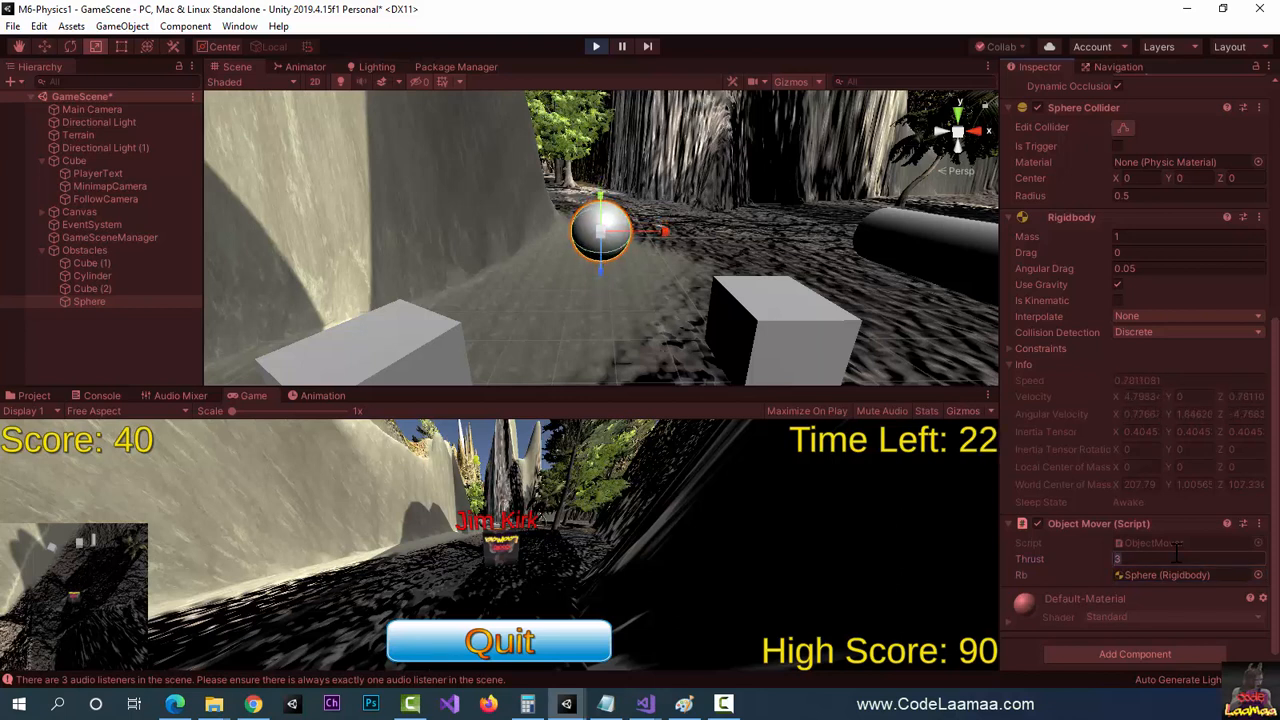
{"action": "type", "text": "10"}
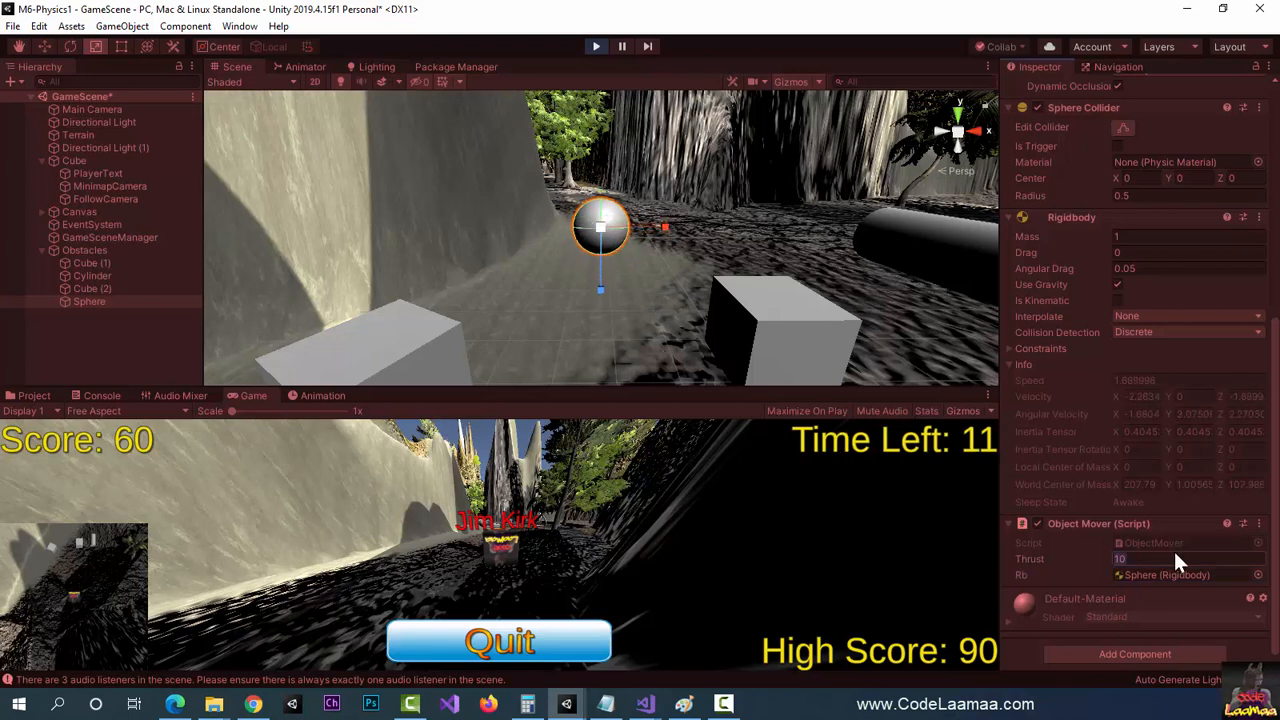
{"action": "type", "text": "0.2"}
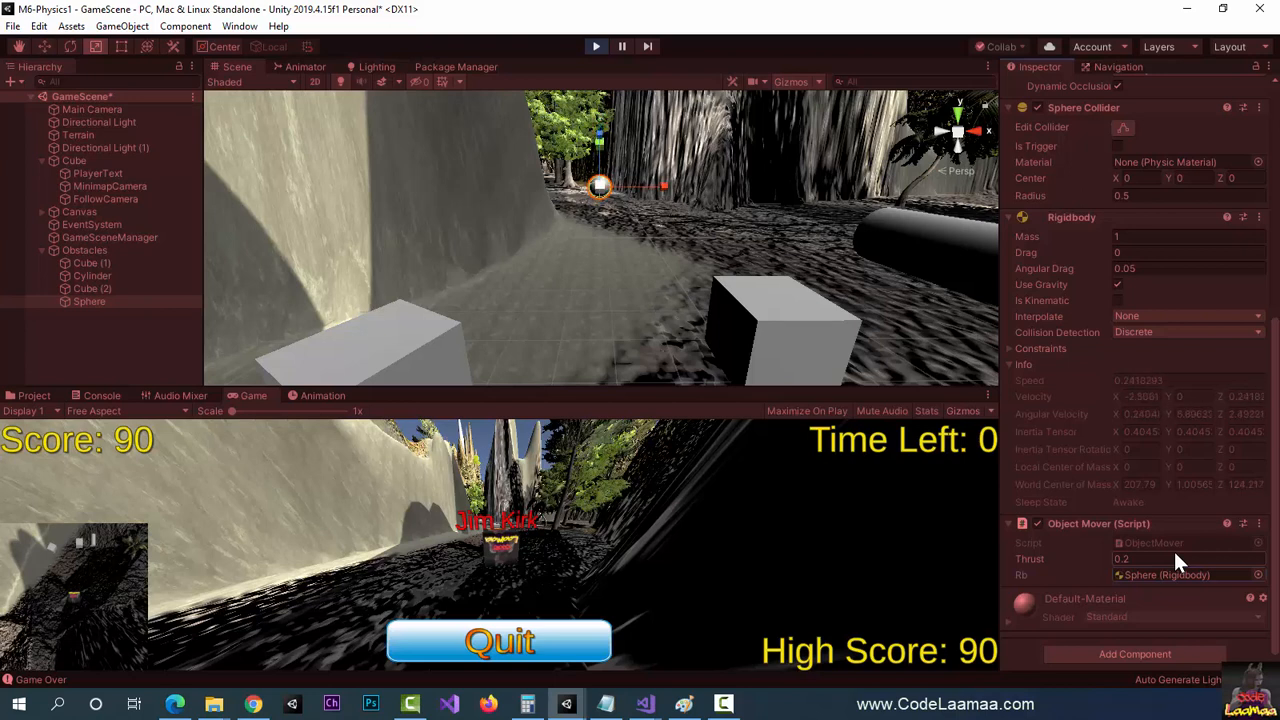
{"action": "left_click", "coordinate": [597, 46]}
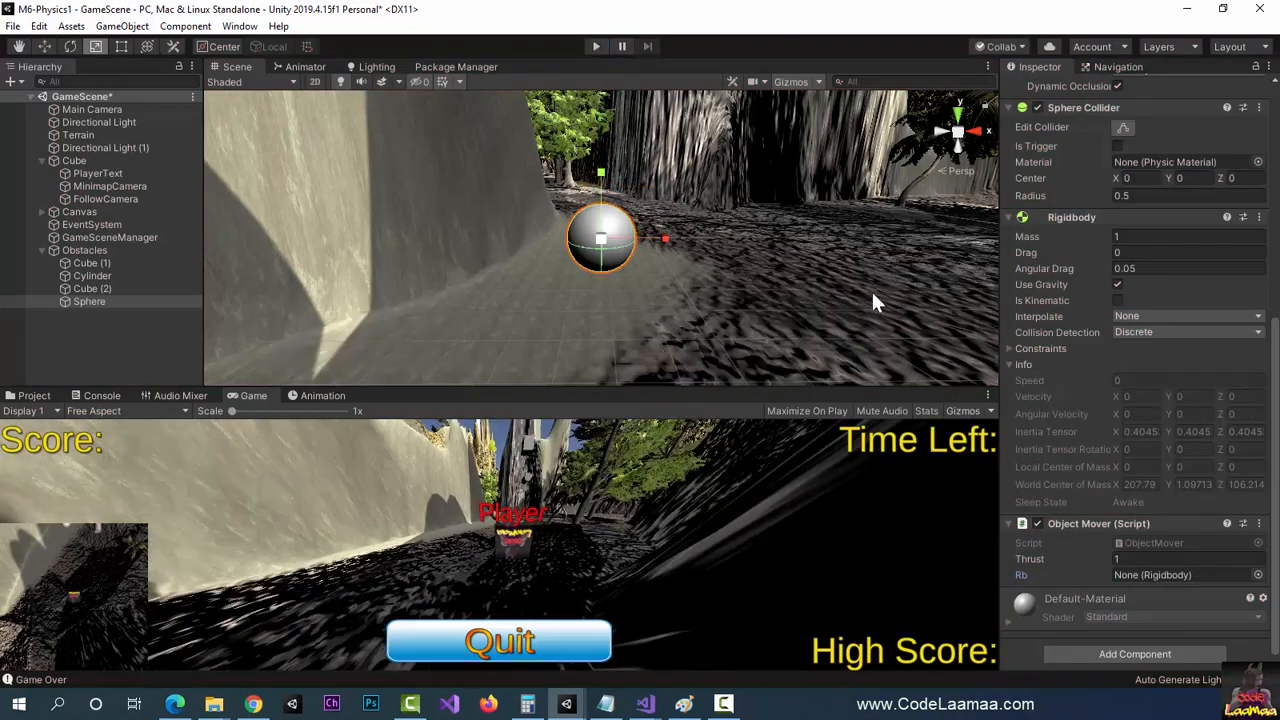
Select the Cylinder obstacle and frame it in the Scene view.
{"action": "left_click_drag", "start_coordinate": [873, 296], "coordinate": [480, 208], "text": "alt"}
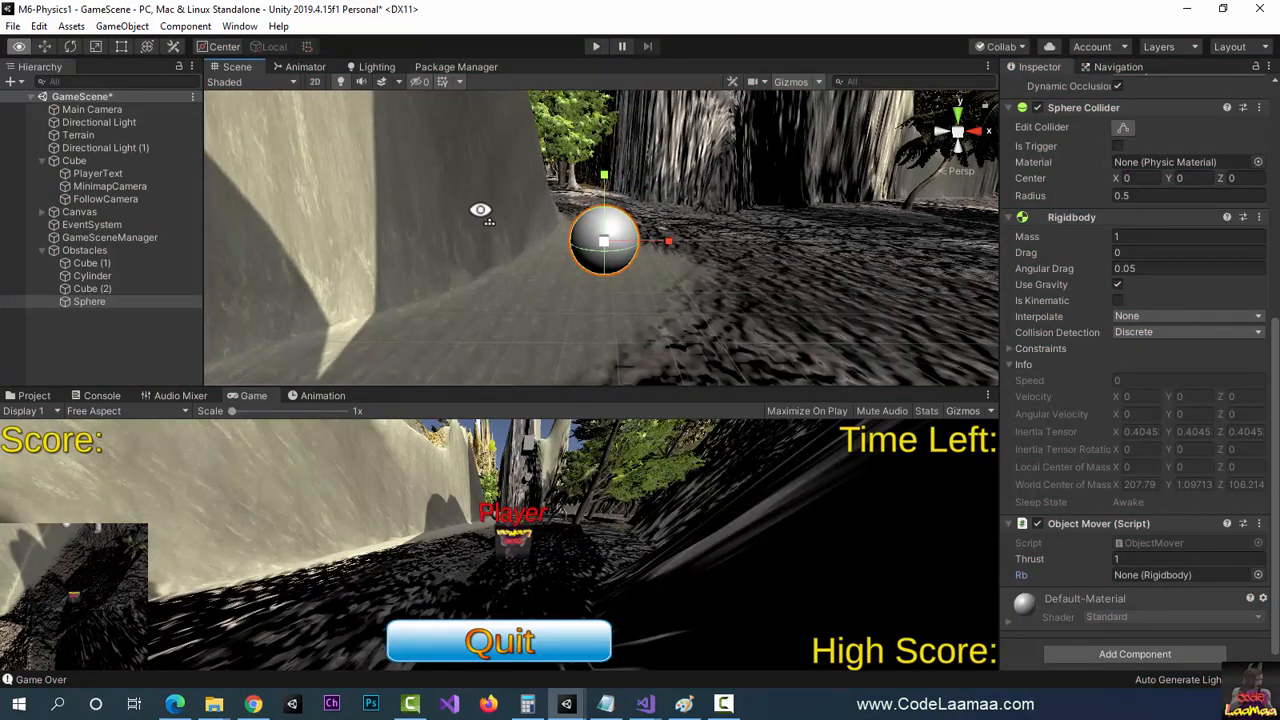
{"action": "left_click", "coordinate": [76, 276]}
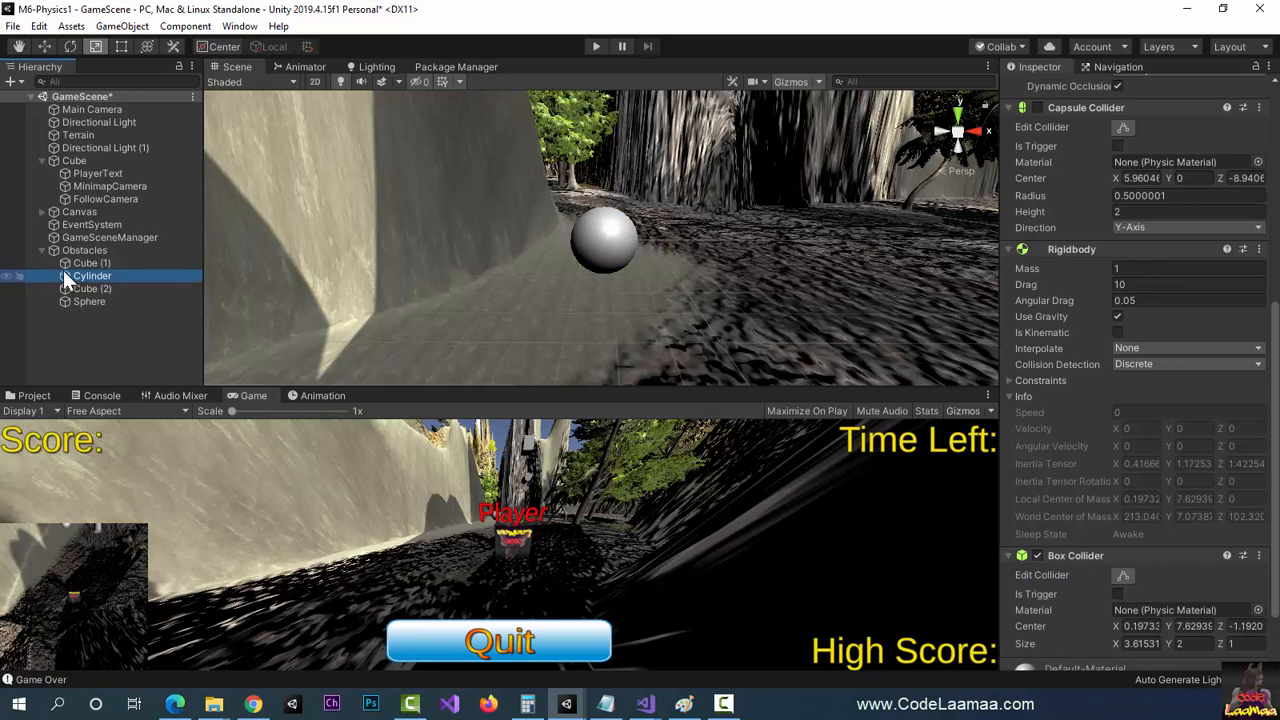
{"action": "double_click", "coordinate": [63, 272]}
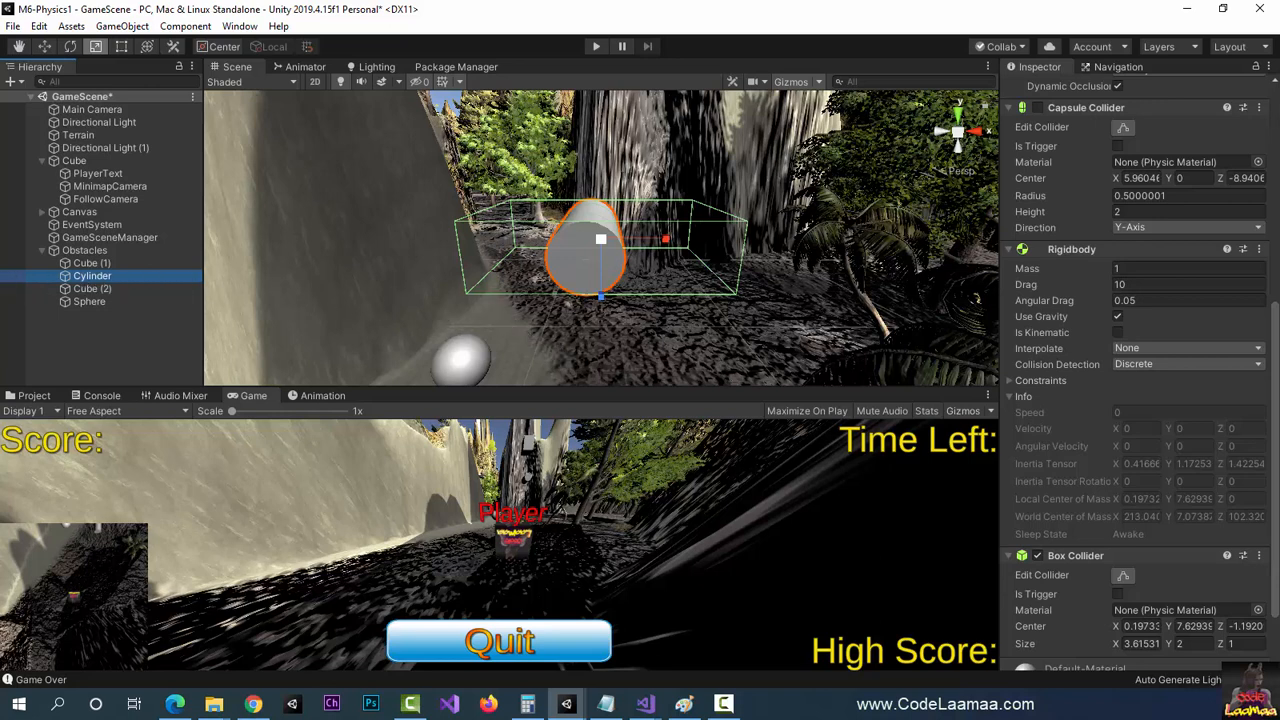
Create a C# script named ObjectRotater in the Scripts folder and open it in Visual Studio.
{"action": "left_click", "coordinate": [26, 395]}
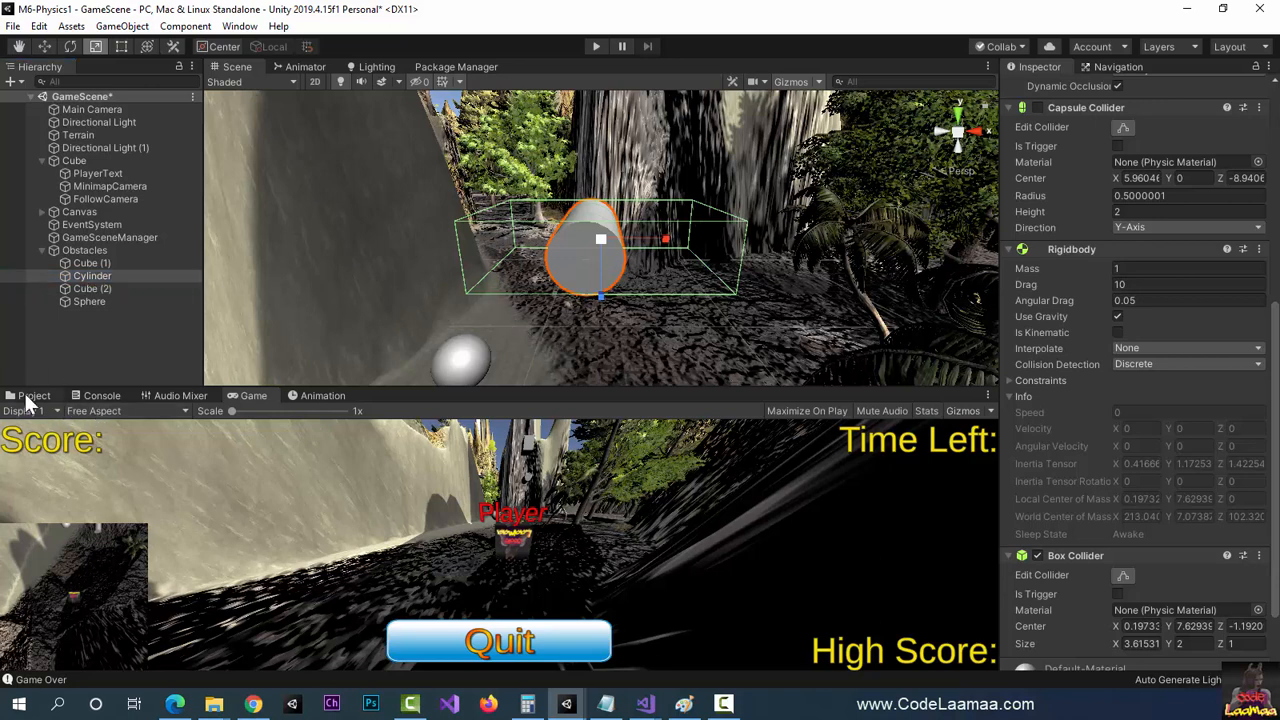
{"action": "left_click", "coordinate": [12, 413]}
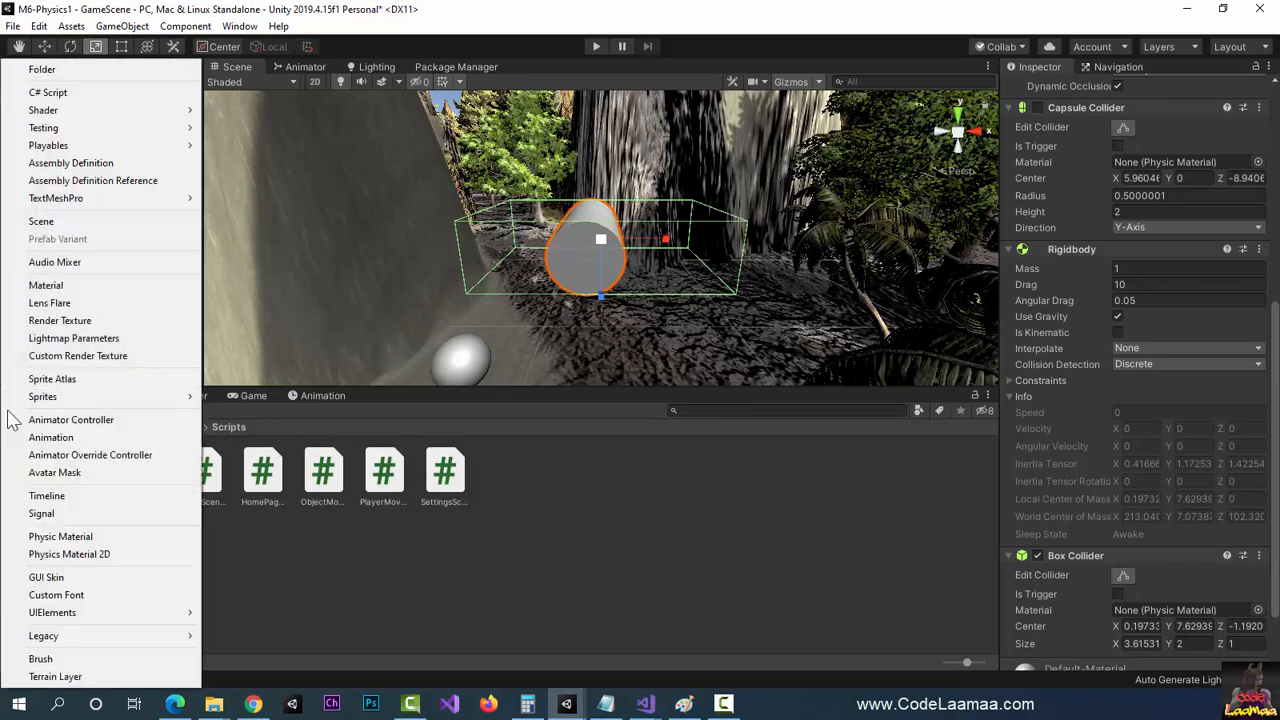
{"action": "left_click", "coordinate": [68, 92]}
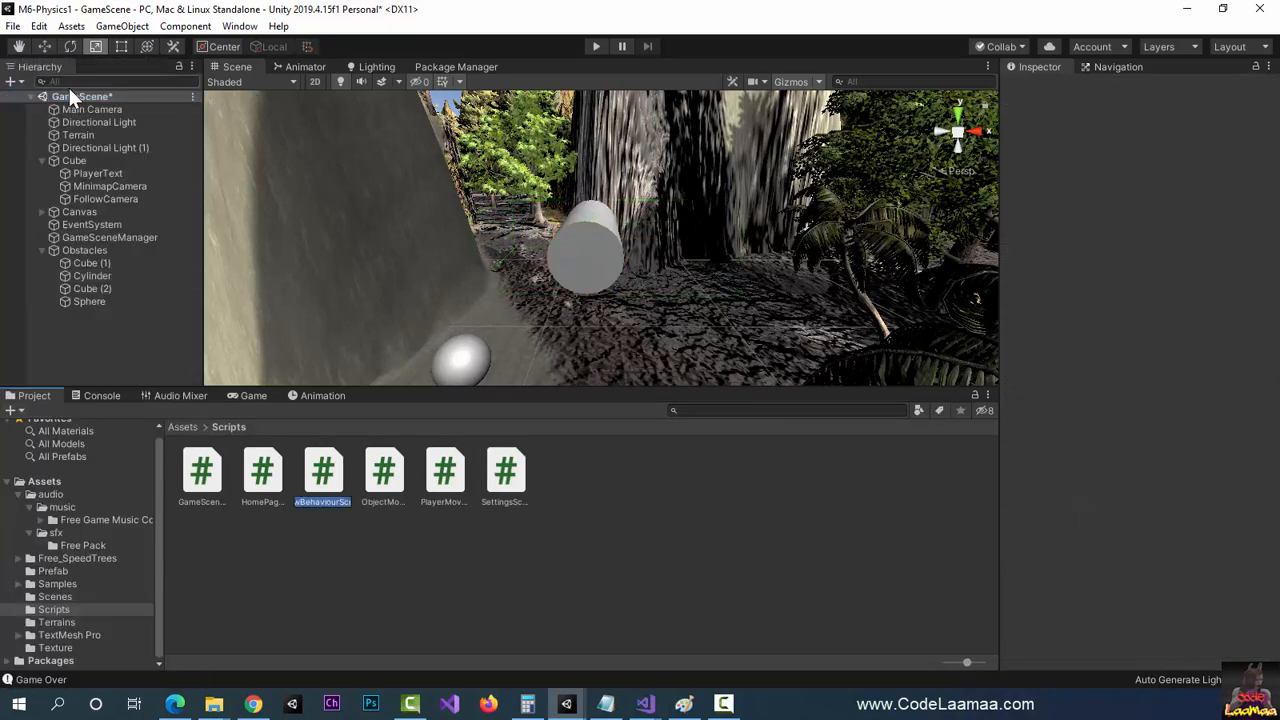
{"action": "type", "text": "ObjectRotater"}
{"action": "key", "text": "Return"}
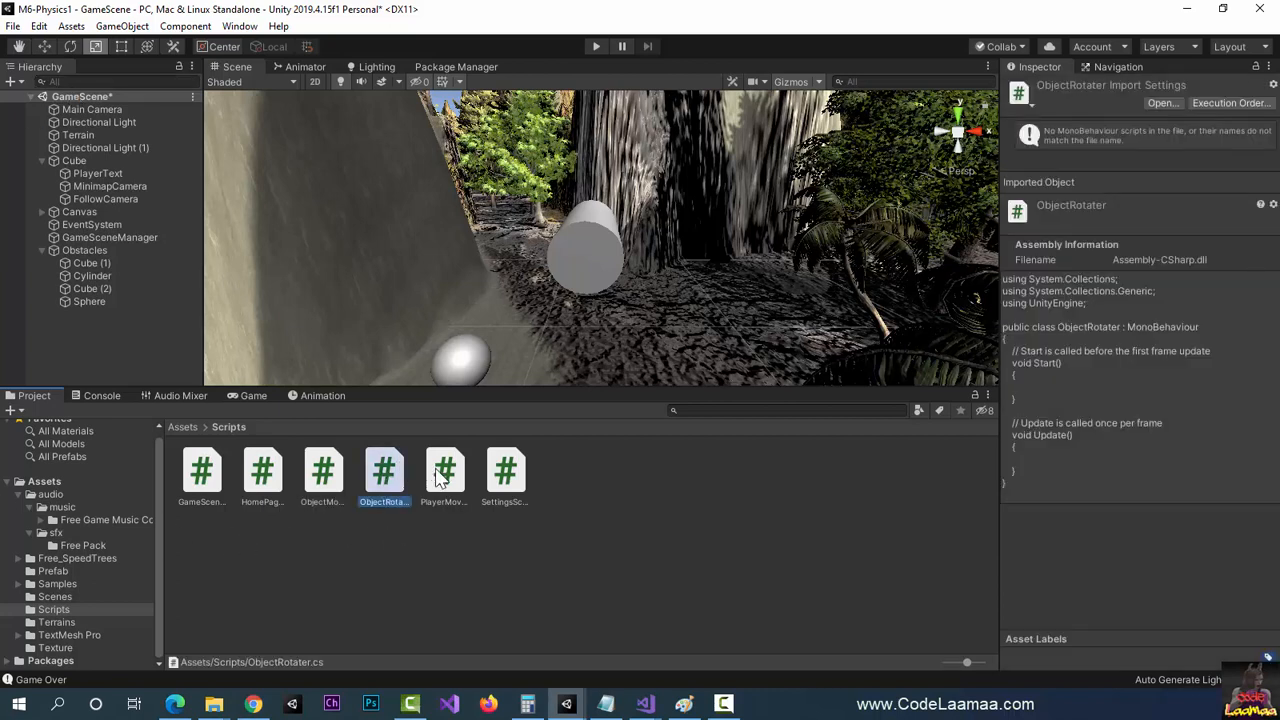
{"action": "double_click", "coordinate": [386, 476]}
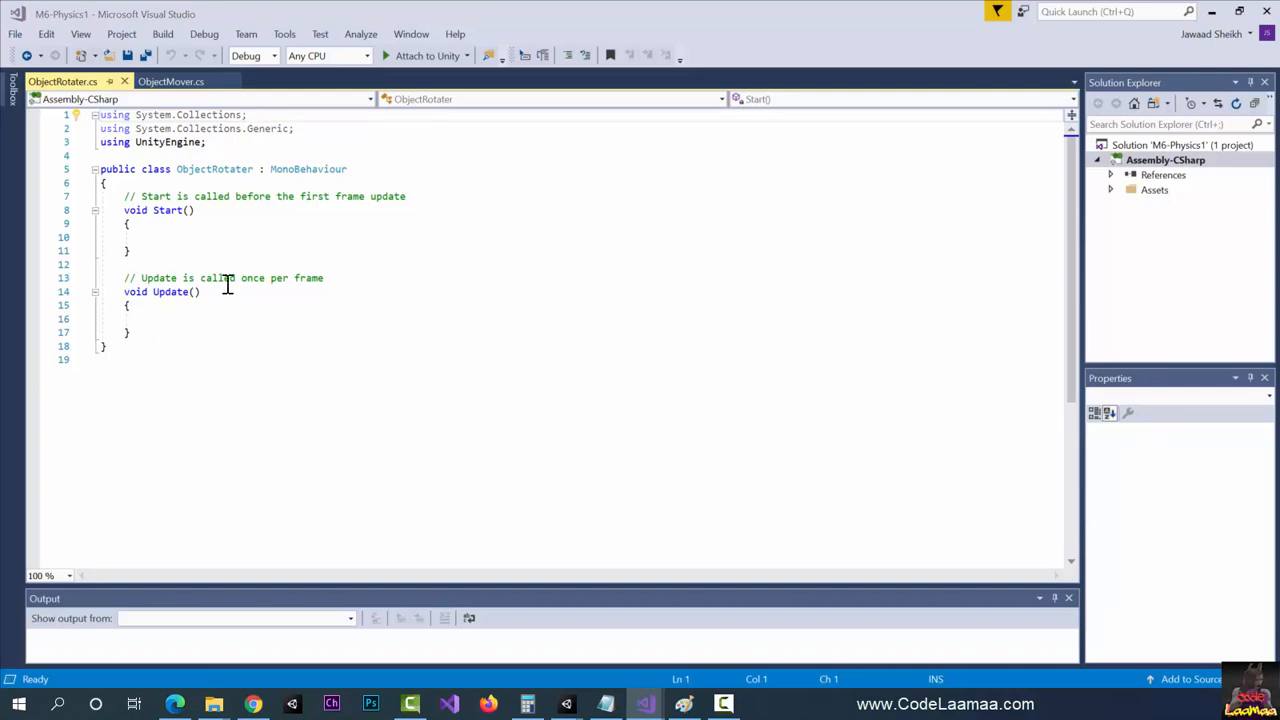
Declare the field public float thrust = 1.0f; at the beginning of the ObjectRotater class.
{"action": "left_click", "coordinate": [281, 183]}
{"action": "key", "text": "Return"}
{"action": "key", "text": "Return"}
{"action": "key", "text": "Return"}
{"action": "key", "text": "Up"}
{"action": "key", "text": "Up"}
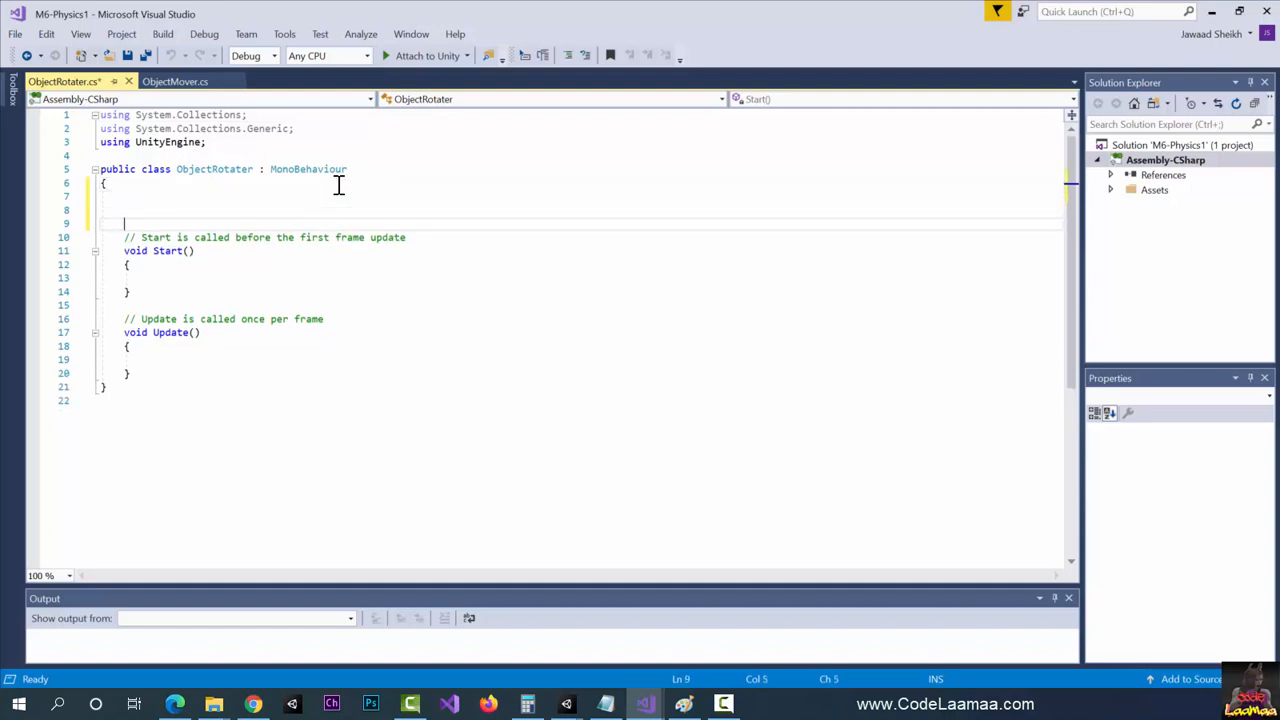
{"action": "type", "text": "p"}
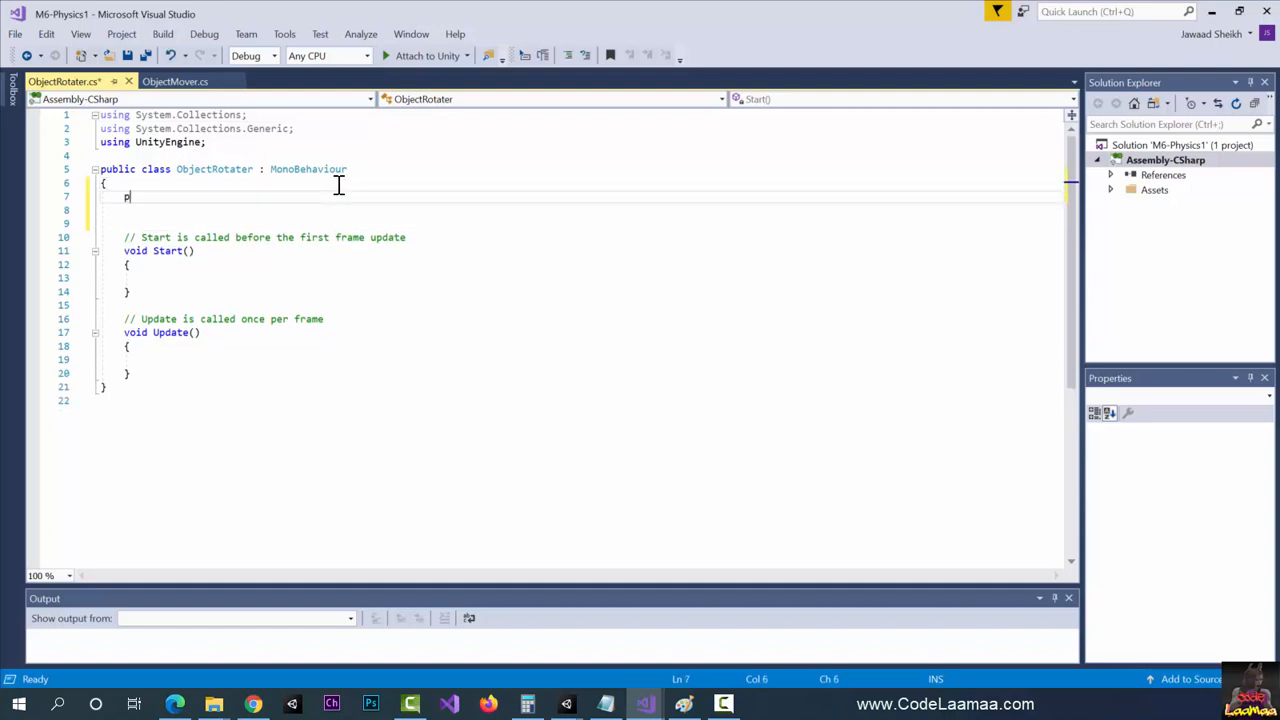
{"action": "type", "text": "ublic float thrust = 1.0f;"}
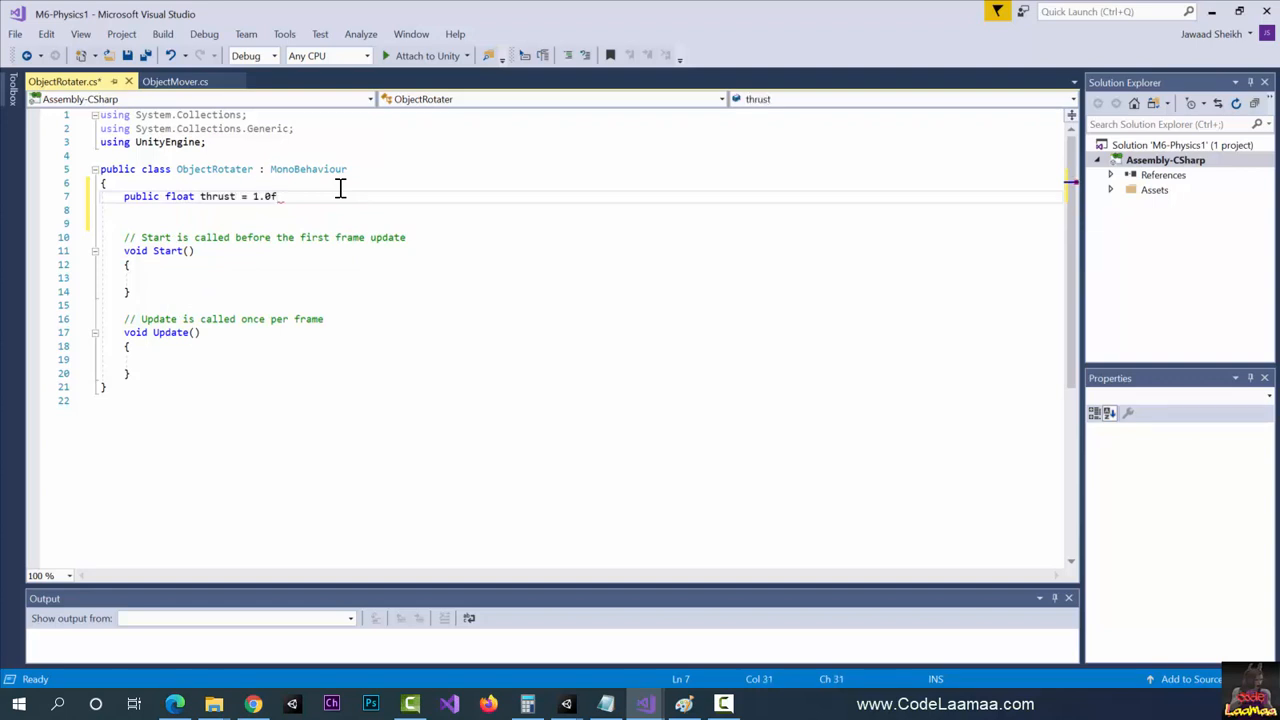
Declare a public Rigidbody field named rb on the line below the thrust field.
{"action": "key", "text": "Return"}
{"action": "type", "text": "publ"}
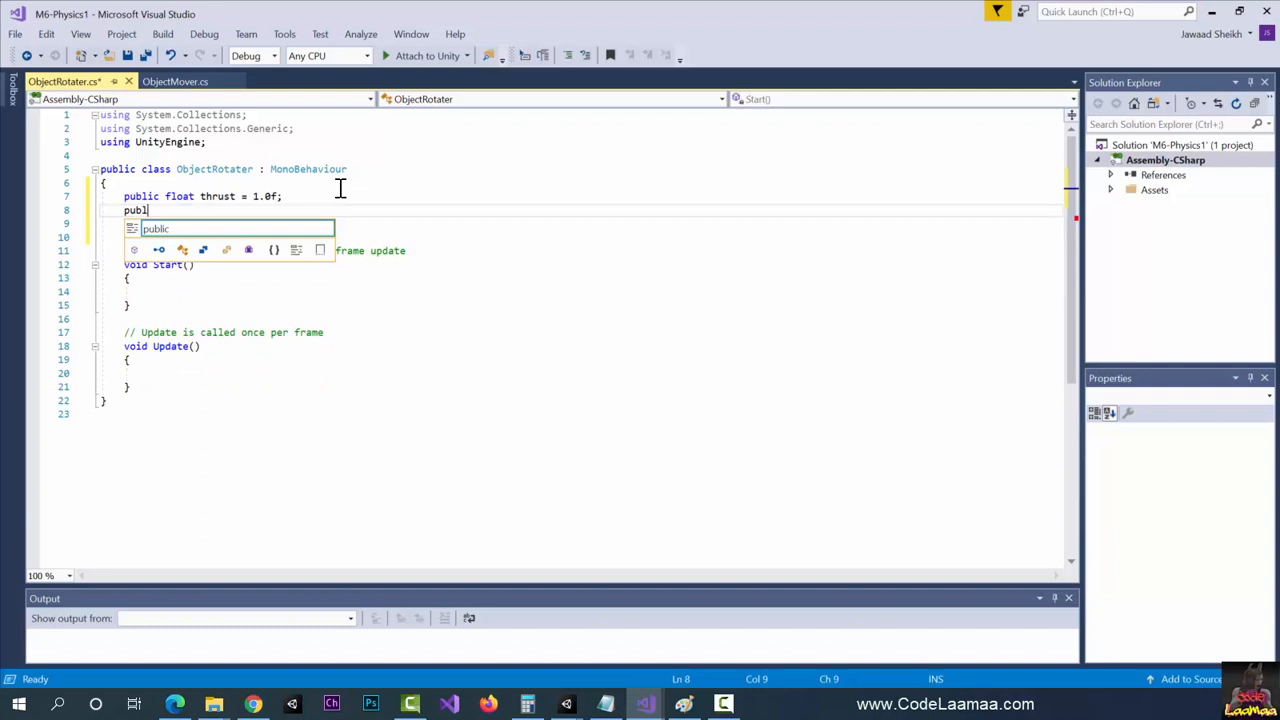
{"action": "type", "text": "ic Rig"}
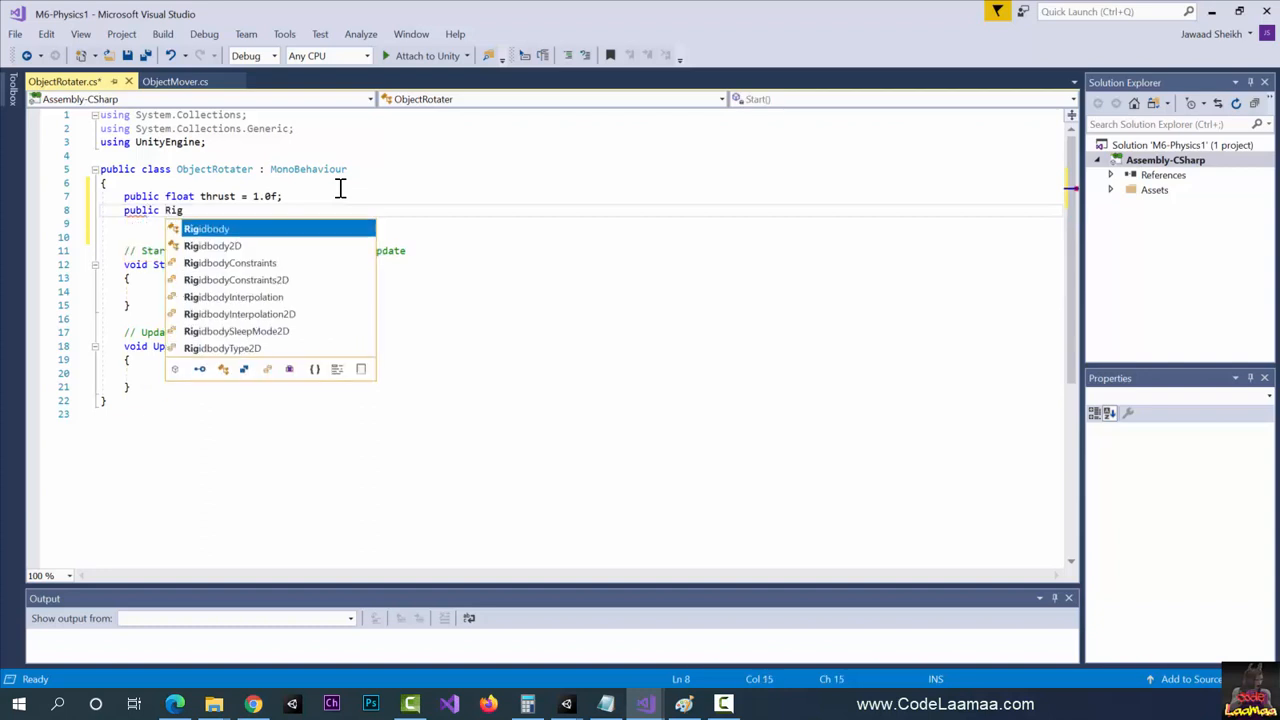
{"action": "type", "text": "idbody "}
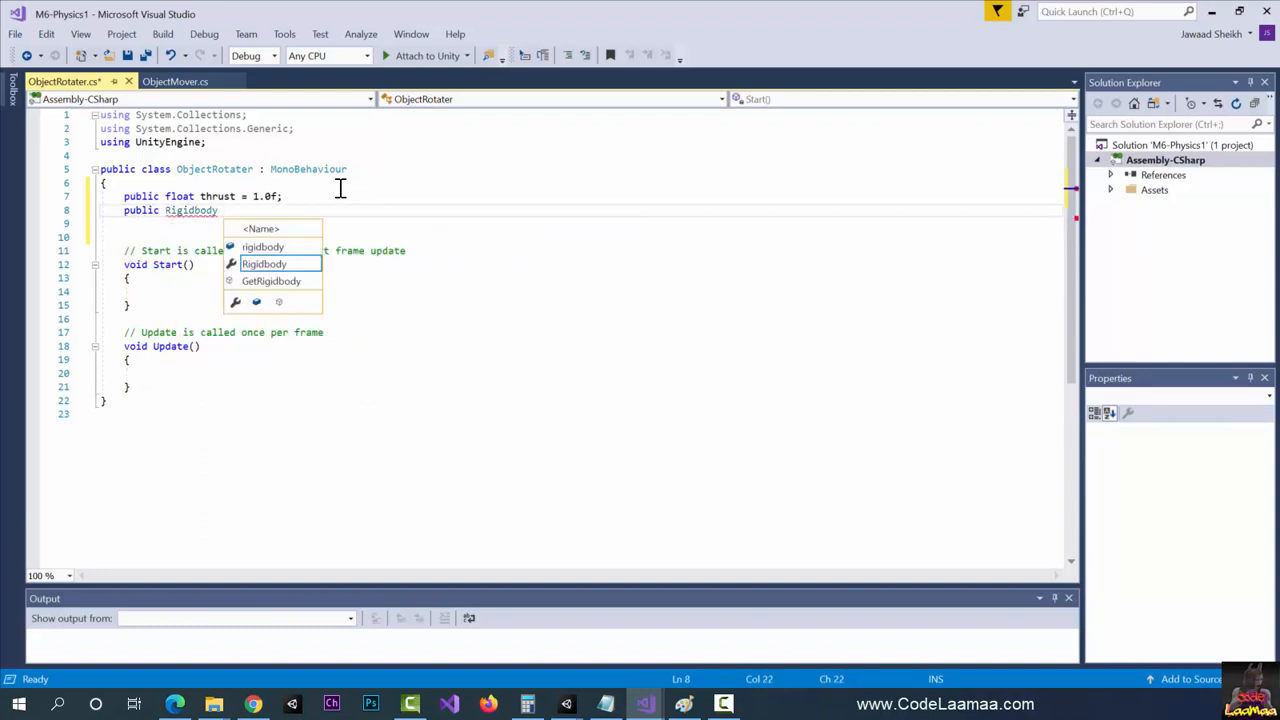
{"action": "type", "text": "rb;"}
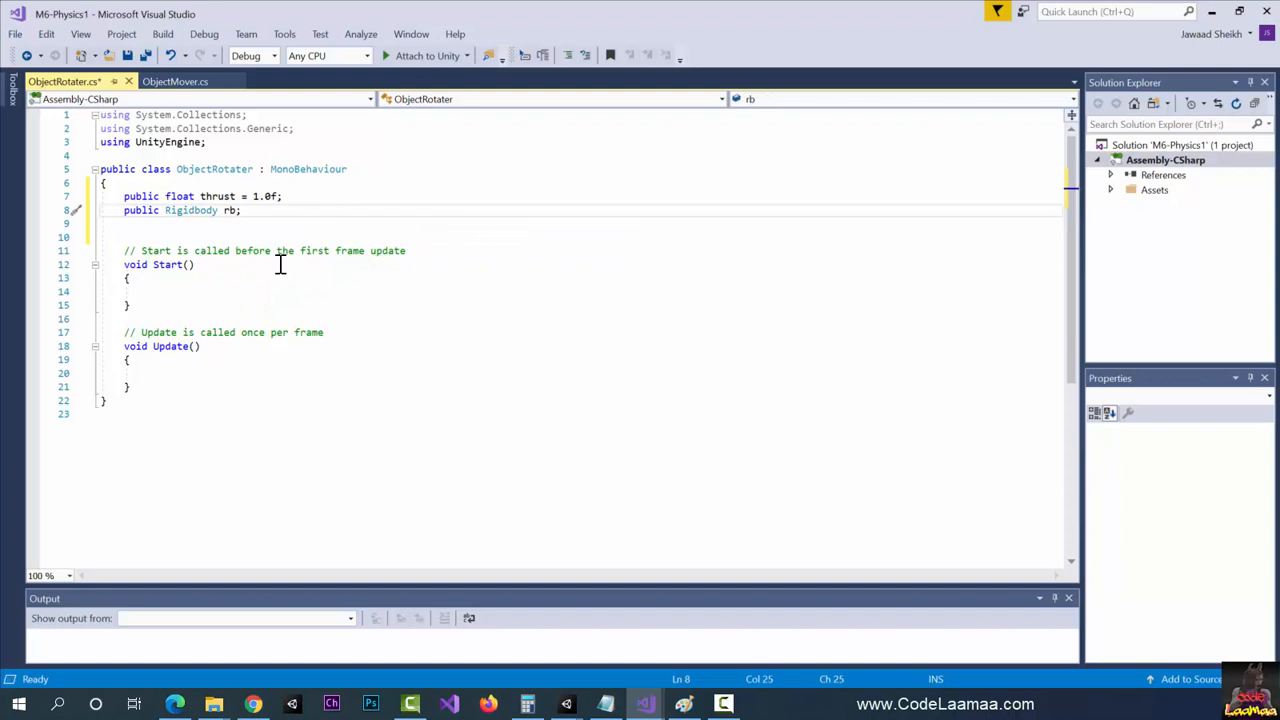
Assign the Rigidbody in ObjectRotater's Start method with rb = GetComponent<Rigidbody>();.
{"action": "left_click", "coordinate": [275, 292]}
{"action": "type", "text": "rb"}
{"action": "key", "text": "Escape"}
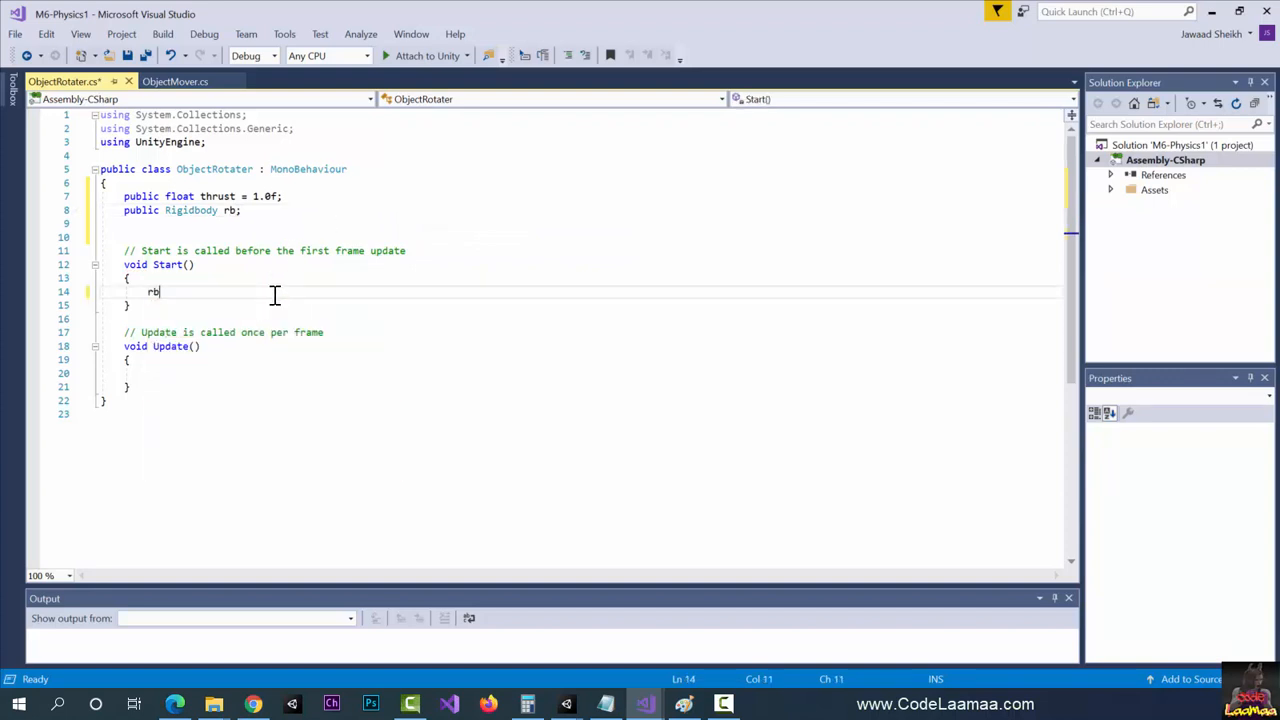
{"action": "type", "text": "= GetC"}
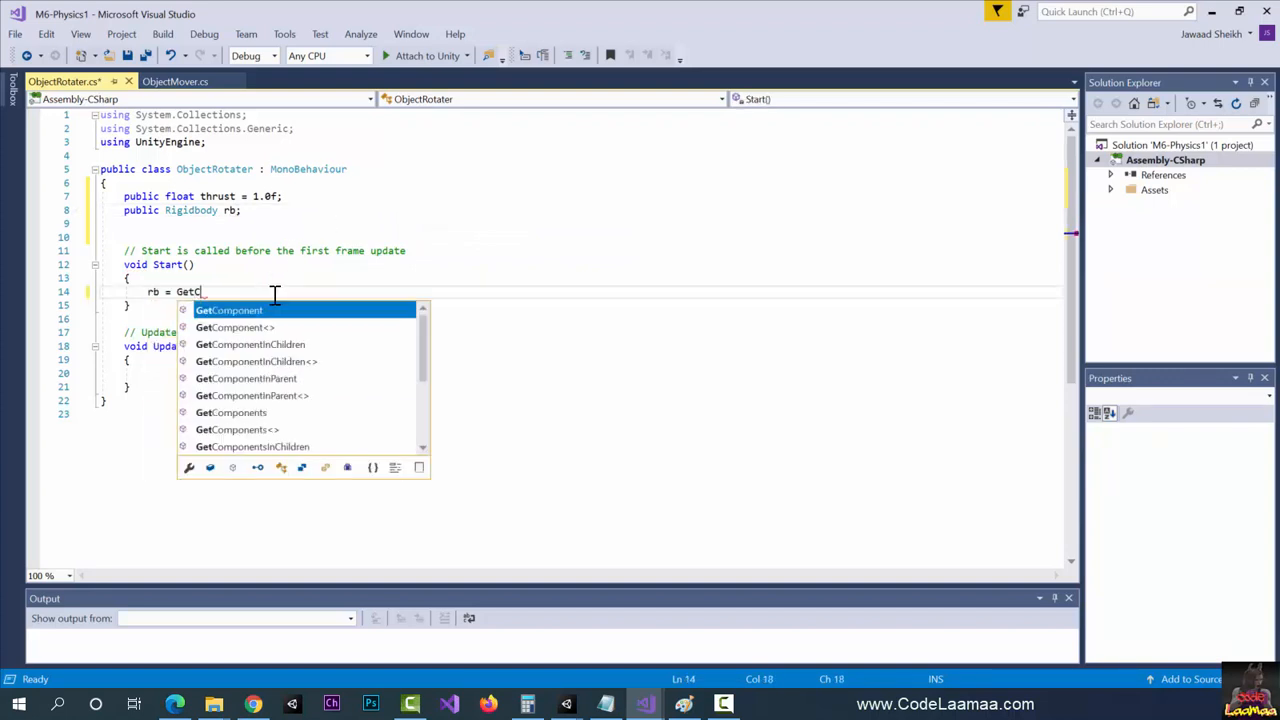
{"action": "type", "text": "omponent<Rig>"}
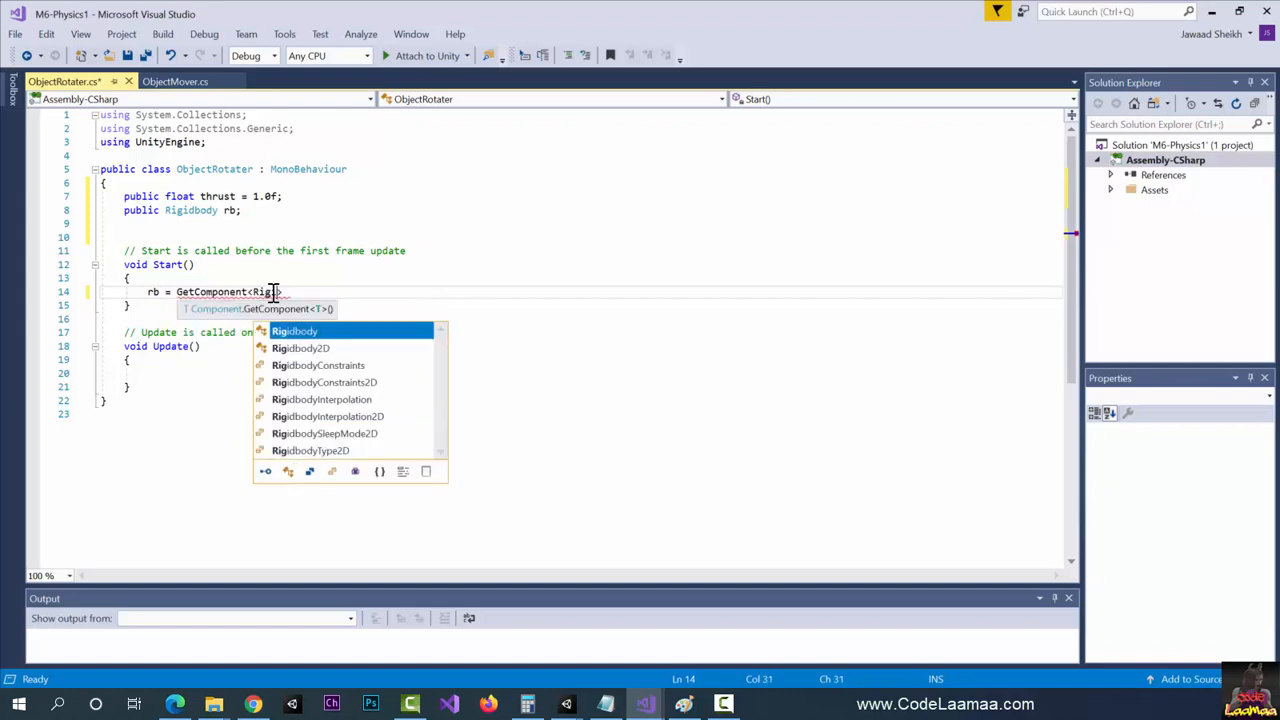
{"action": "key", "text": "Tab"}
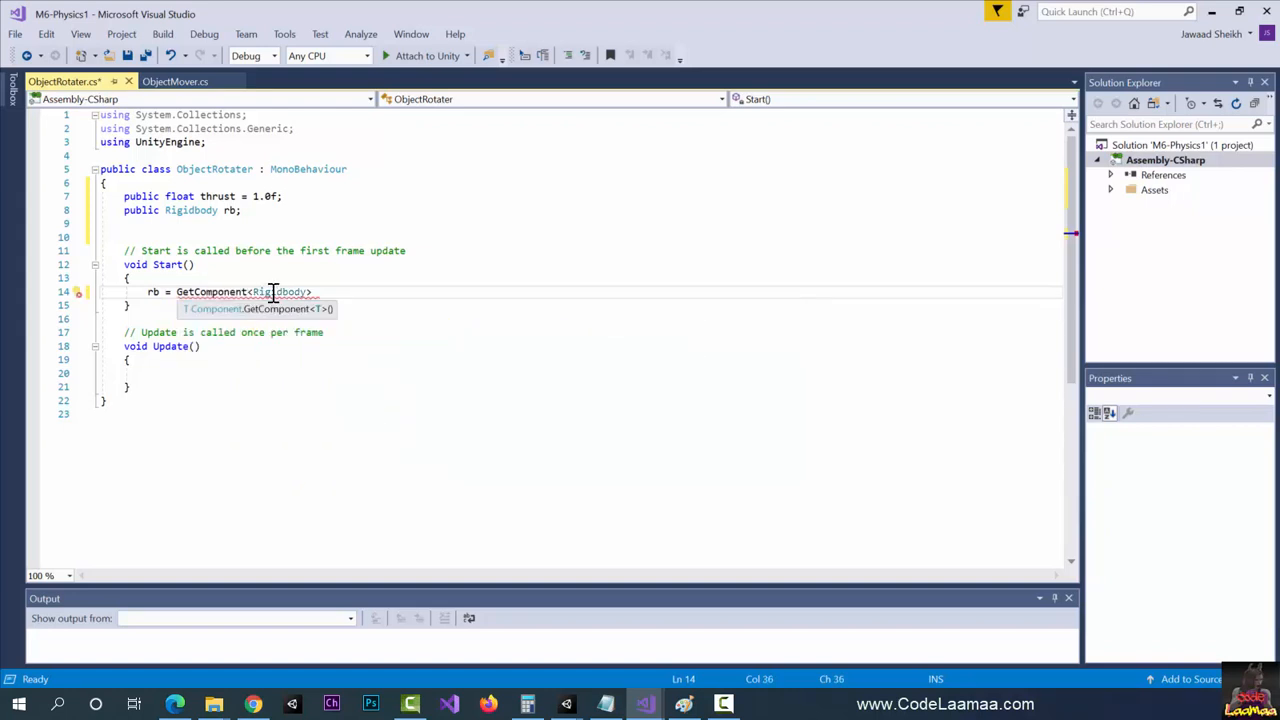
{"action": "type", "text": "();"}
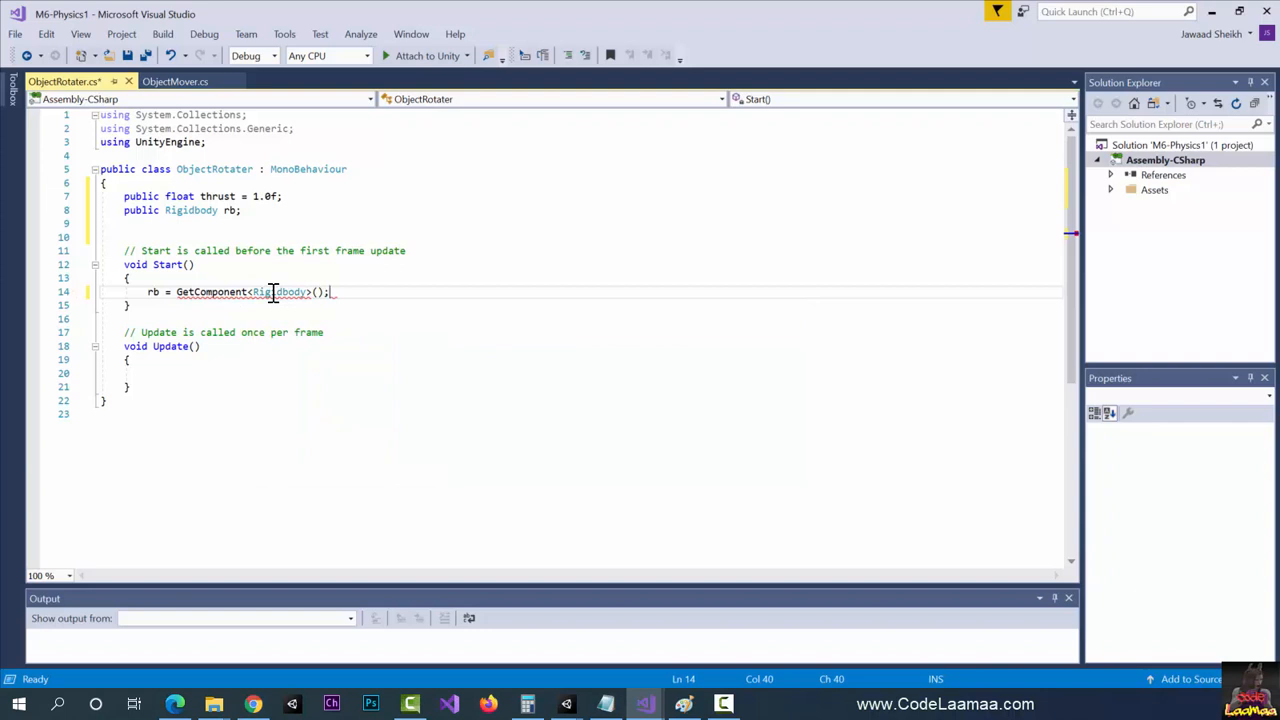
Insert an empty private void FixedUpdate() method between Start and Update in ObjectRotater.
{"action": "left_click", "coordinate": [183, 318]}
{"action": "key", "text": "Return"}
{"action": "key", "text": "Return"}
{"action": "key", "text": "Return"}
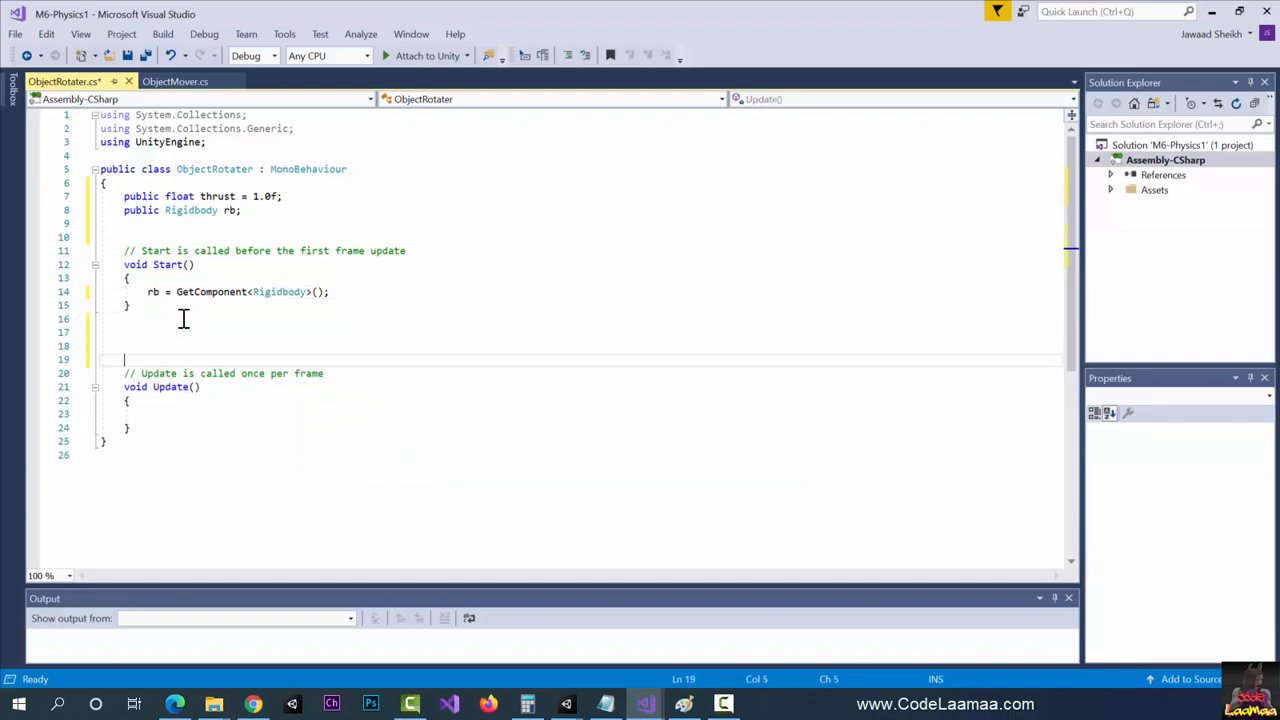
{"action": "key", "text": "Up"}
{"action": "key", "text": "Up"}
{"action": "type", "text": "fixedup"}
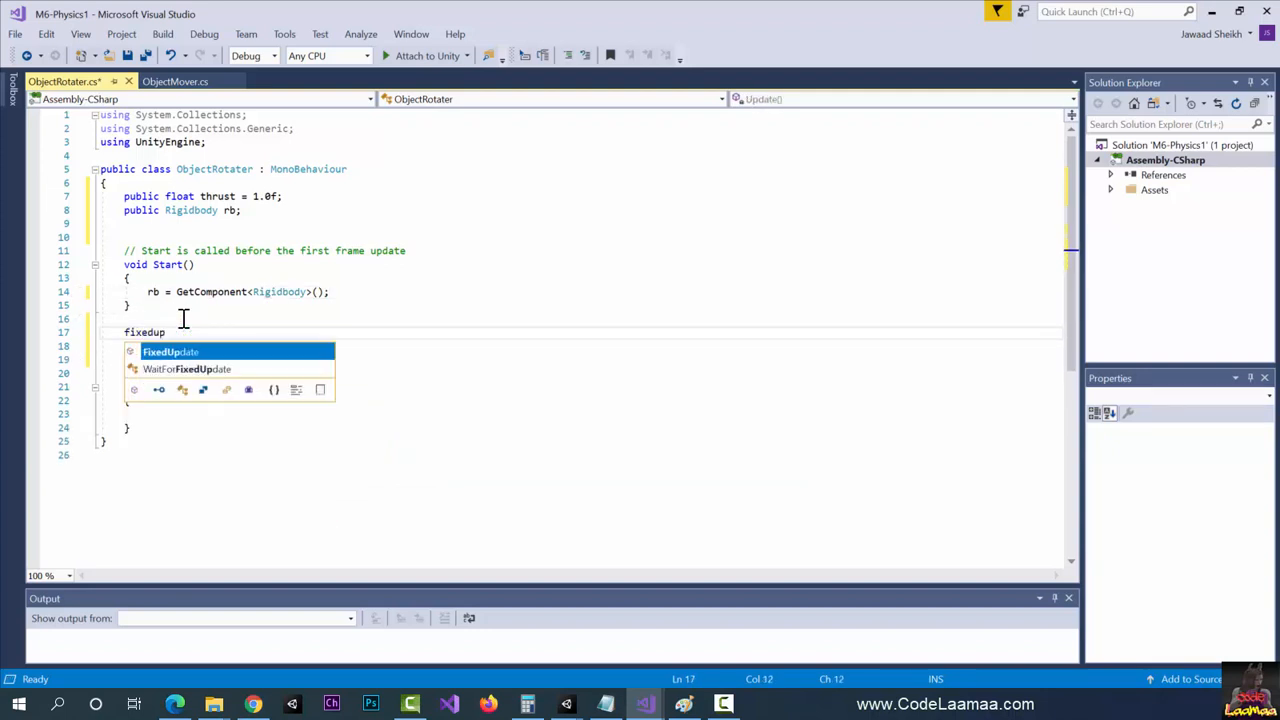
{"action": "key", "text": "Return"}
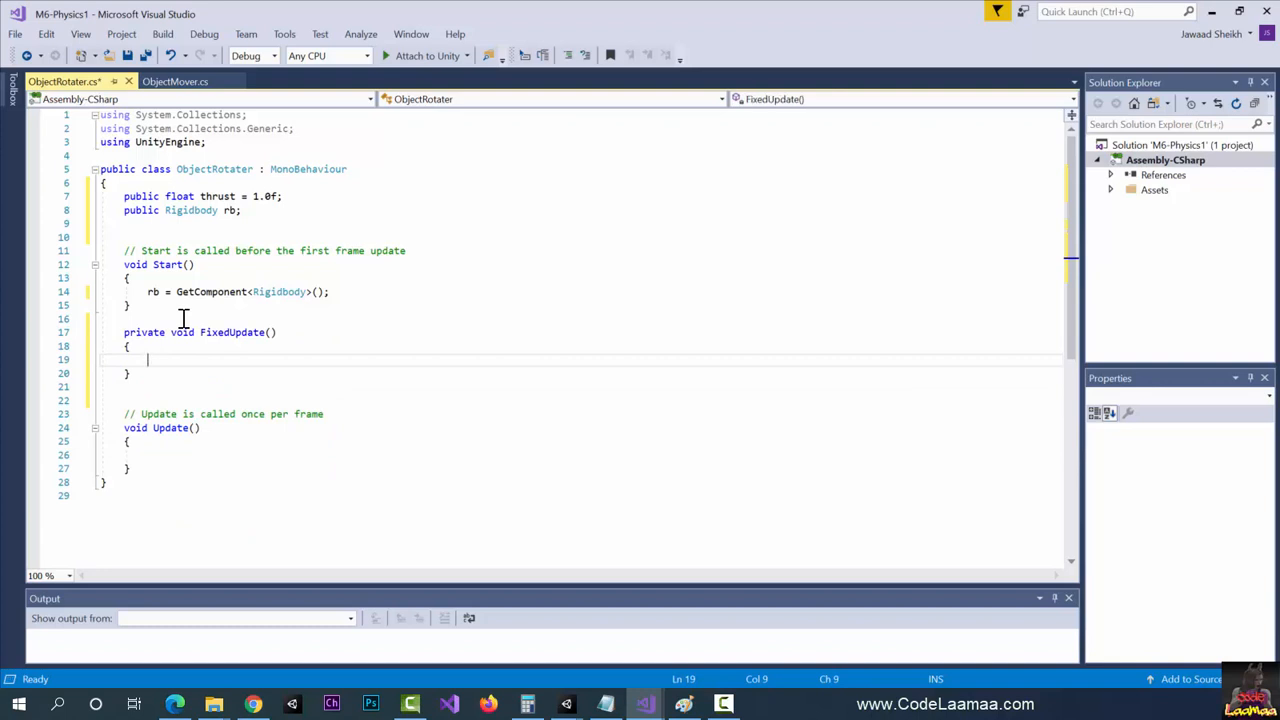
Add rb.AddTorque(transform.forward * thrust); inside ObjectRotater's FixedUpdate method and save the script.
{"action": "type", "text": "rb.ad"}
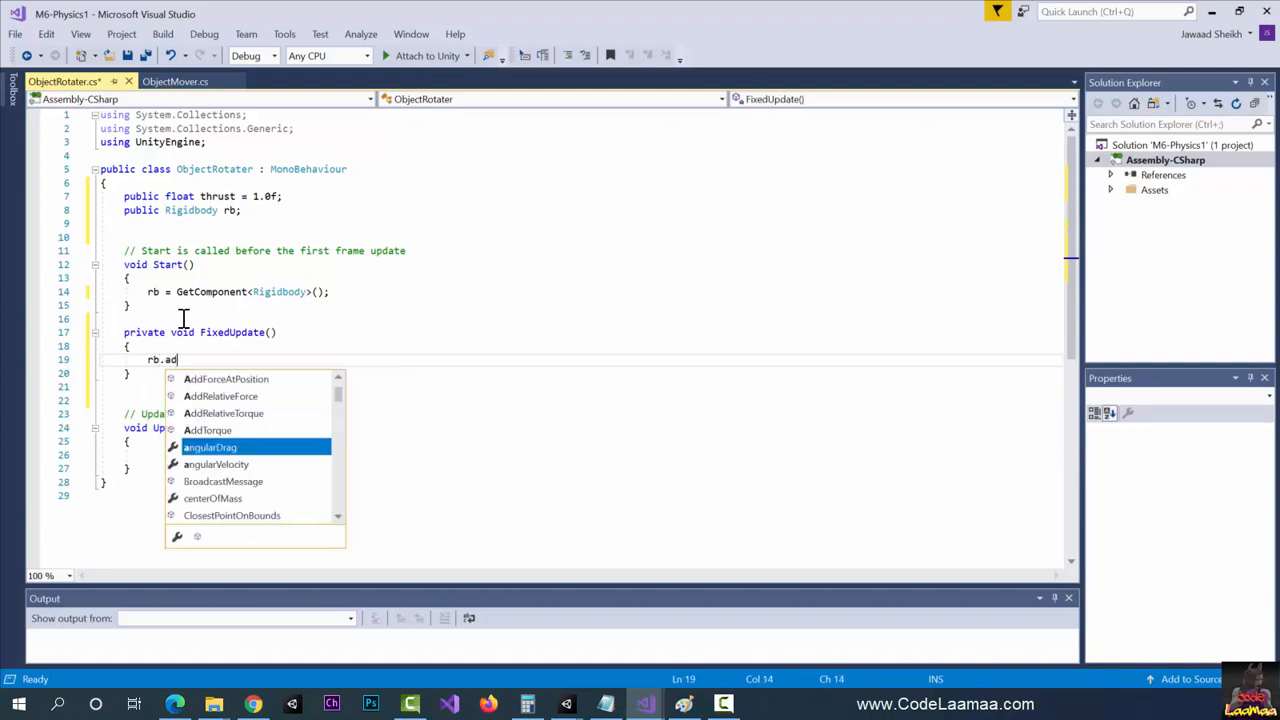
{"action": "type", "text": "dtor"}
{"action": "key", "text": "Tab"}
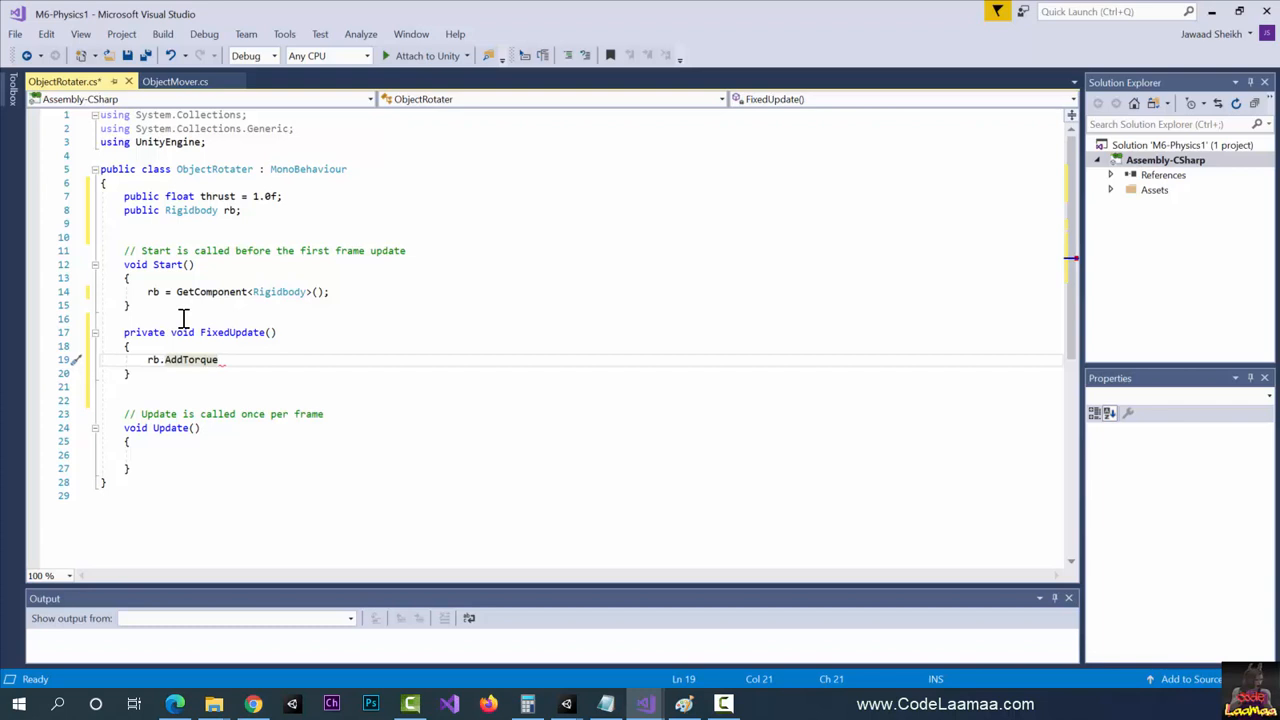
{"action": "type", "text": "("}
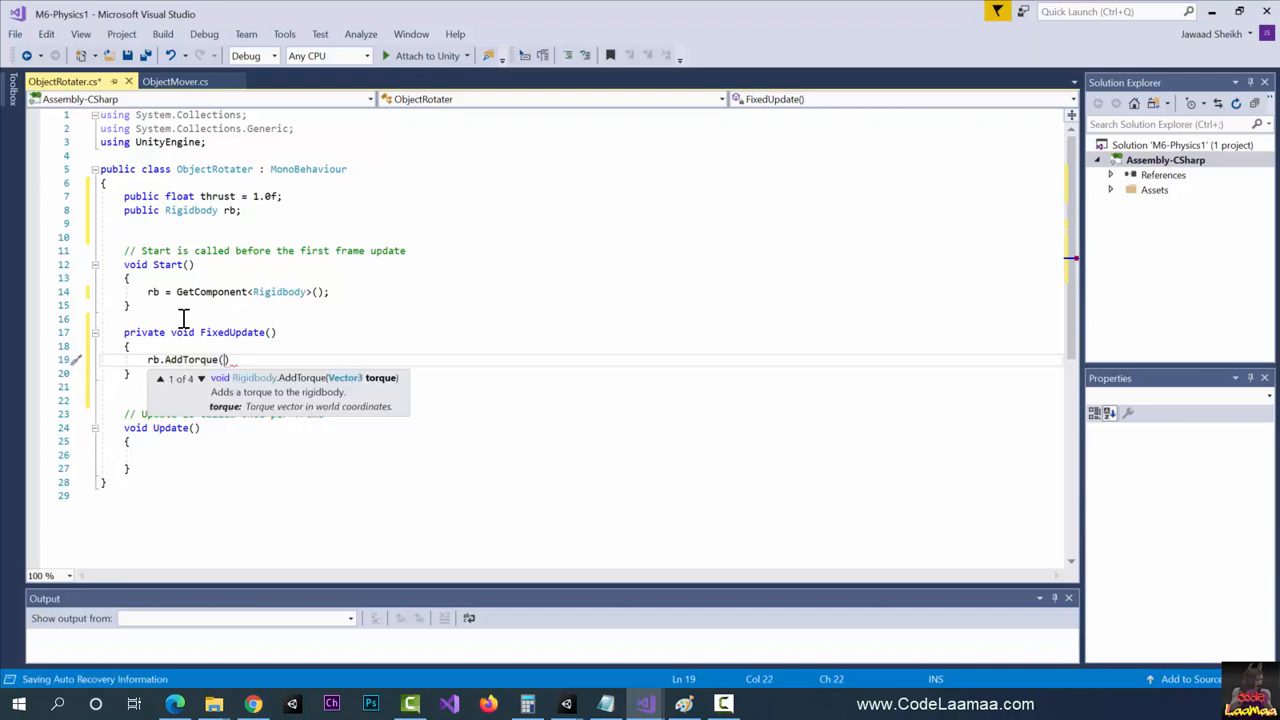
{"action": "type", "text": "tr"}
{"action": "key", "text": "Tab"}
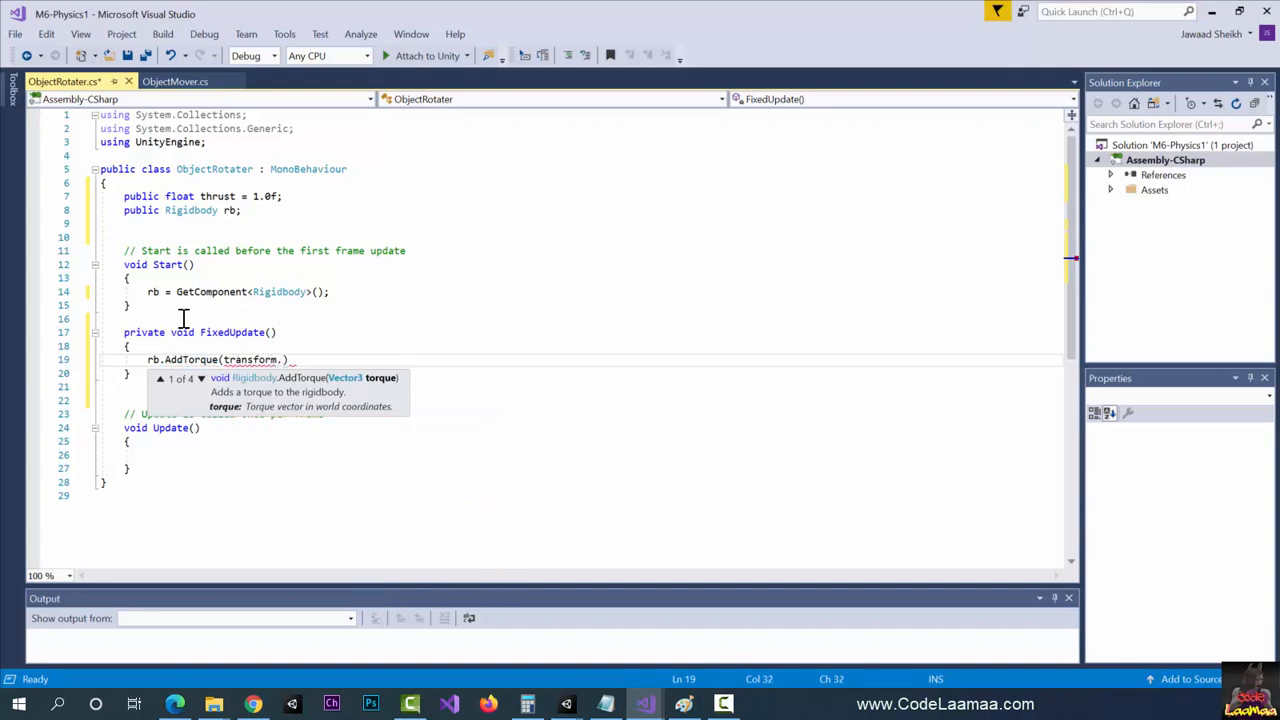
{"action": "type", "text": ".forward * th"}
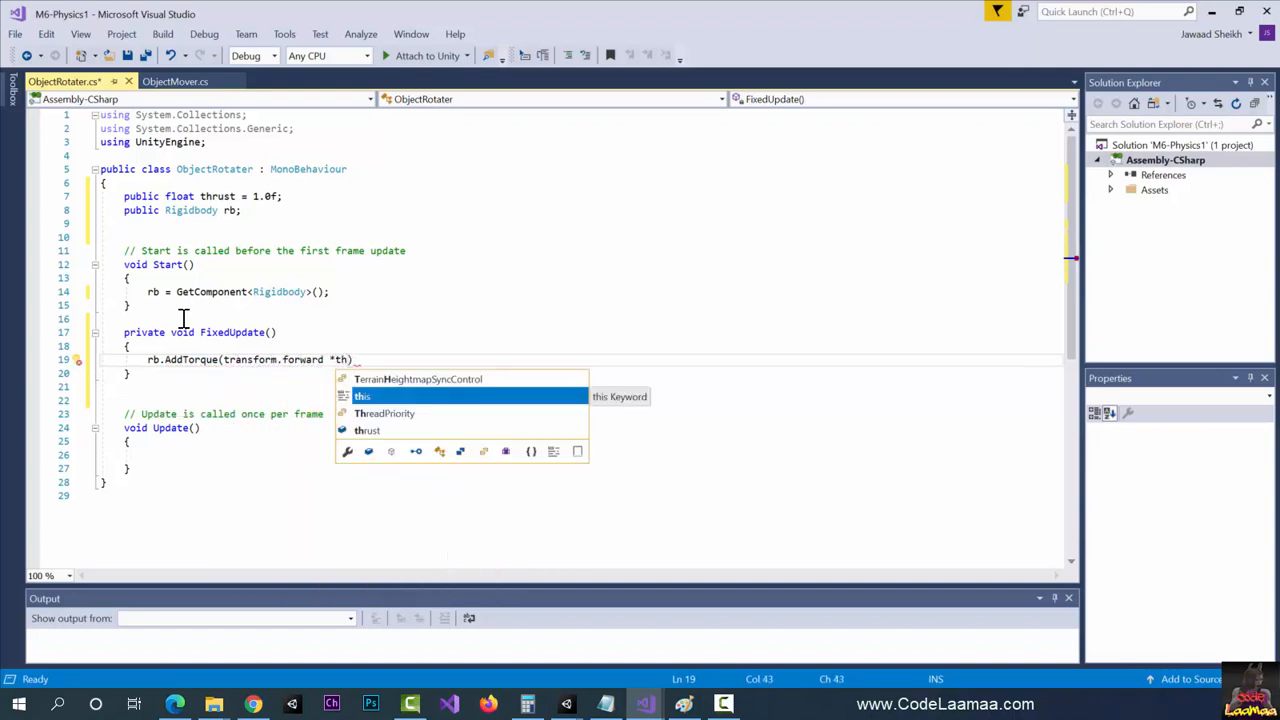
{"action": "type", "text": "r"}
{"action": "key", "text": "Tab"}
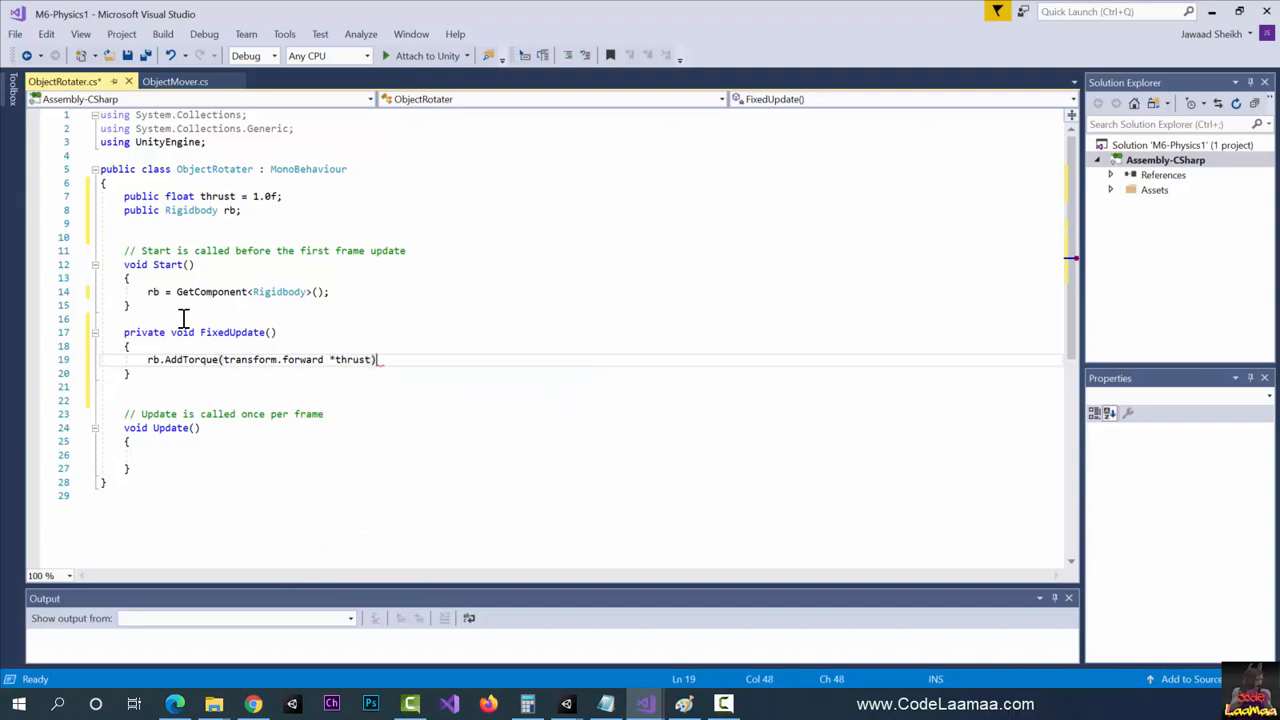
{"action": "type", "text": ");"}
{"action": "left_click", "coordinate": [213, 444]}
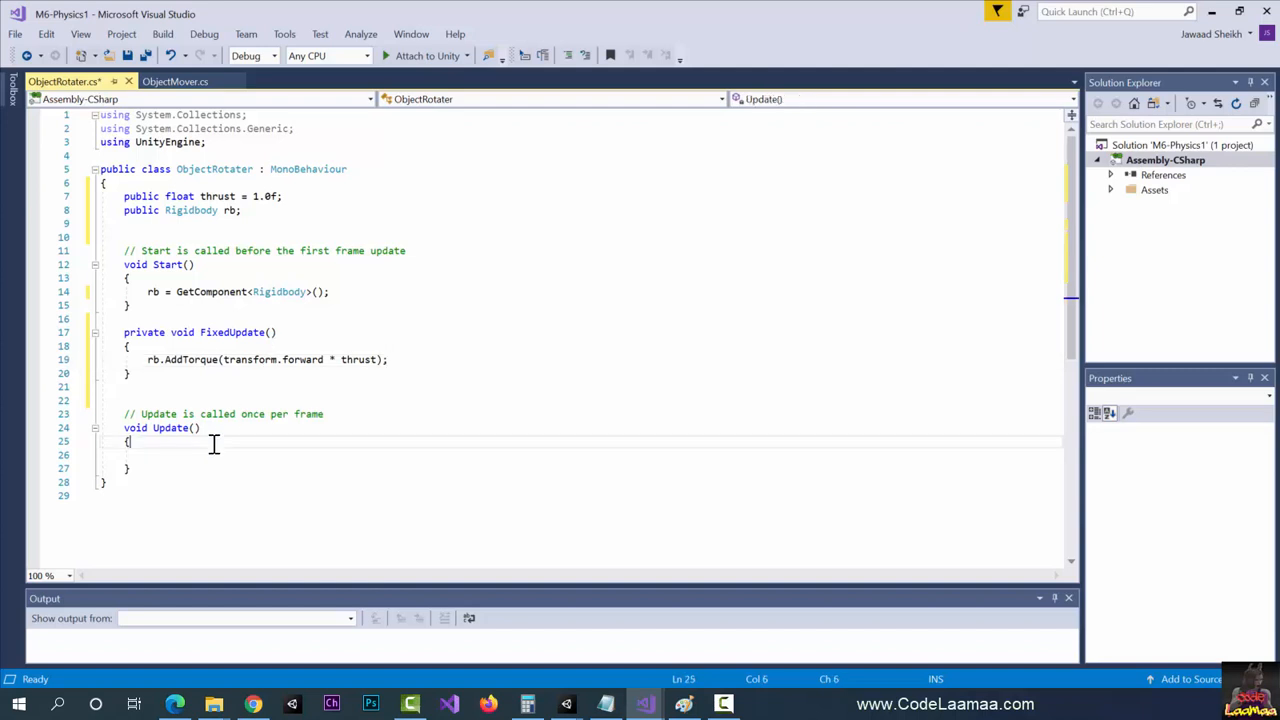
{"action": "key", "text": "ctrl+s"}
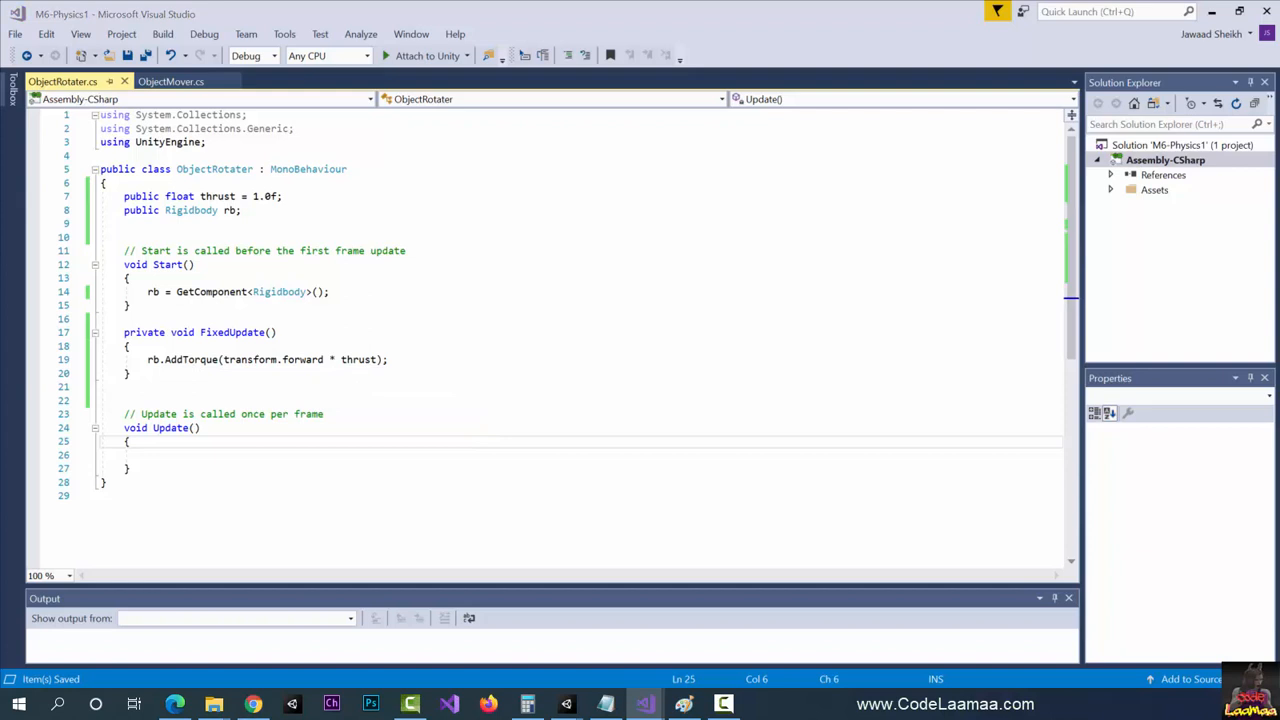
Switch to Unity and display the Game view beneath a wider view of the scene's obstacles.
{"action": "key", "text": "alt+Tab"}
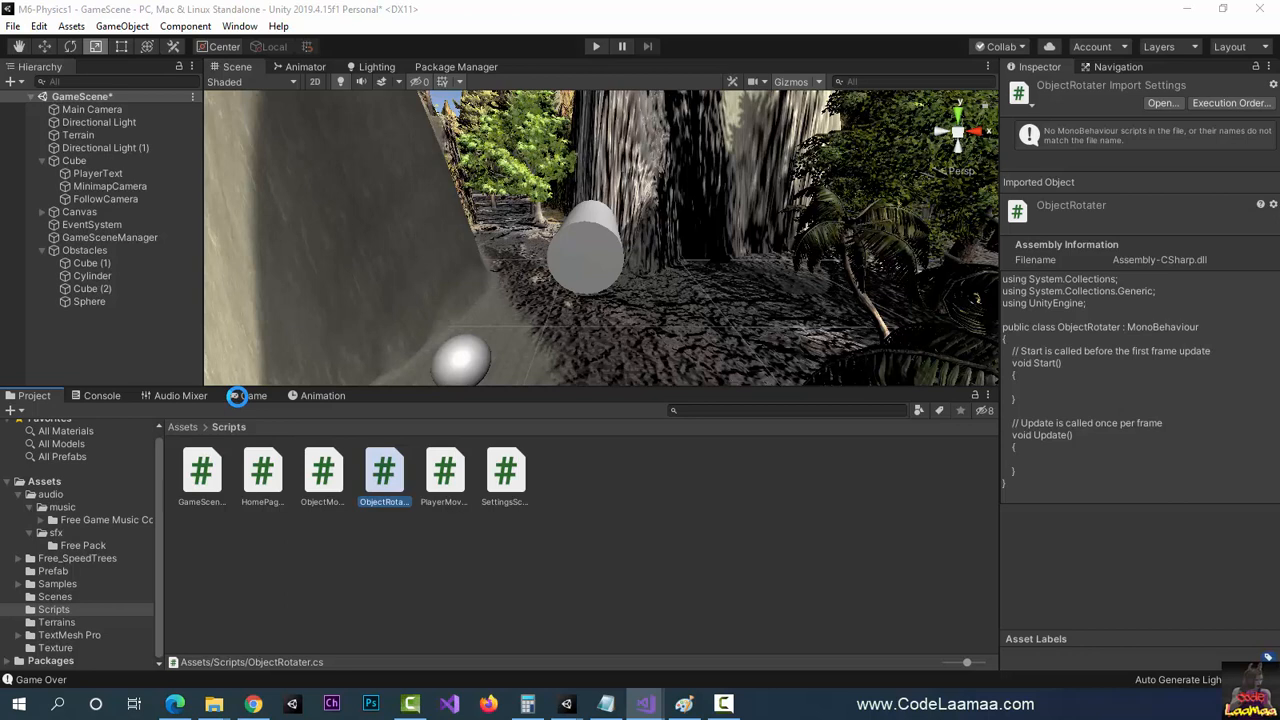
{"action": "left_click", "coordinate": [237, 395]}
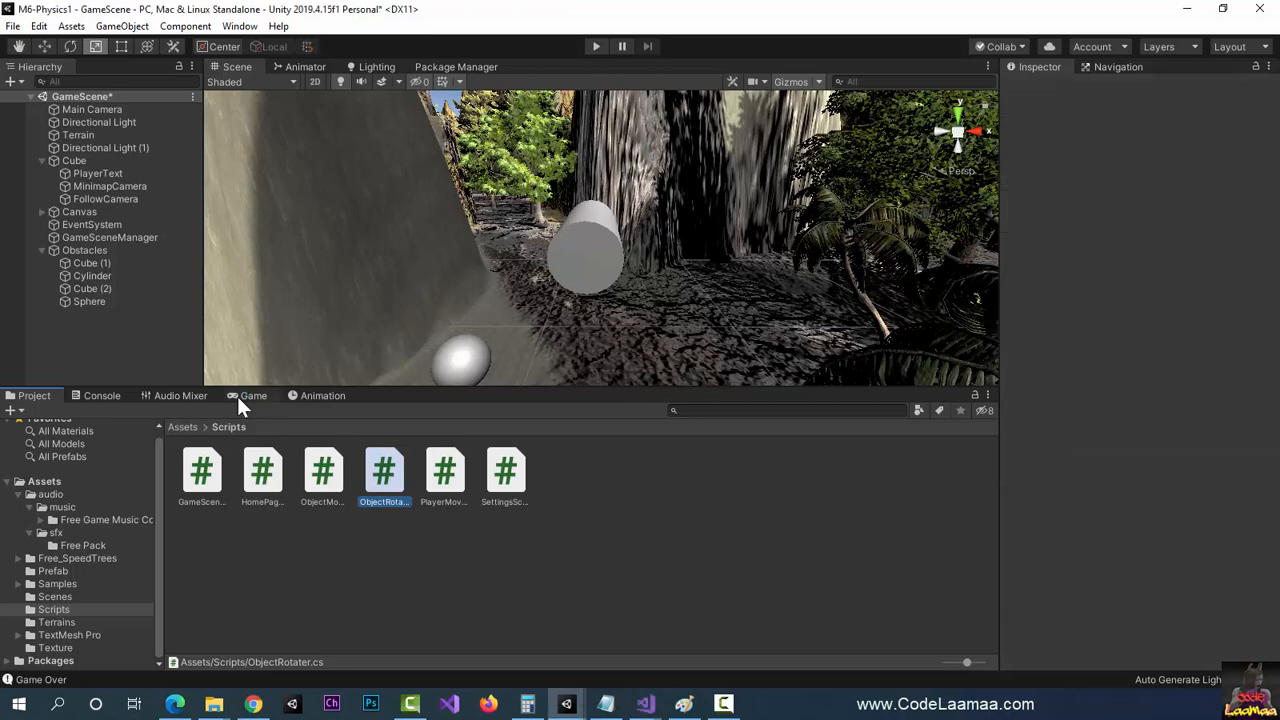
{"action": "left_click", "coordinate": [237, 396]}
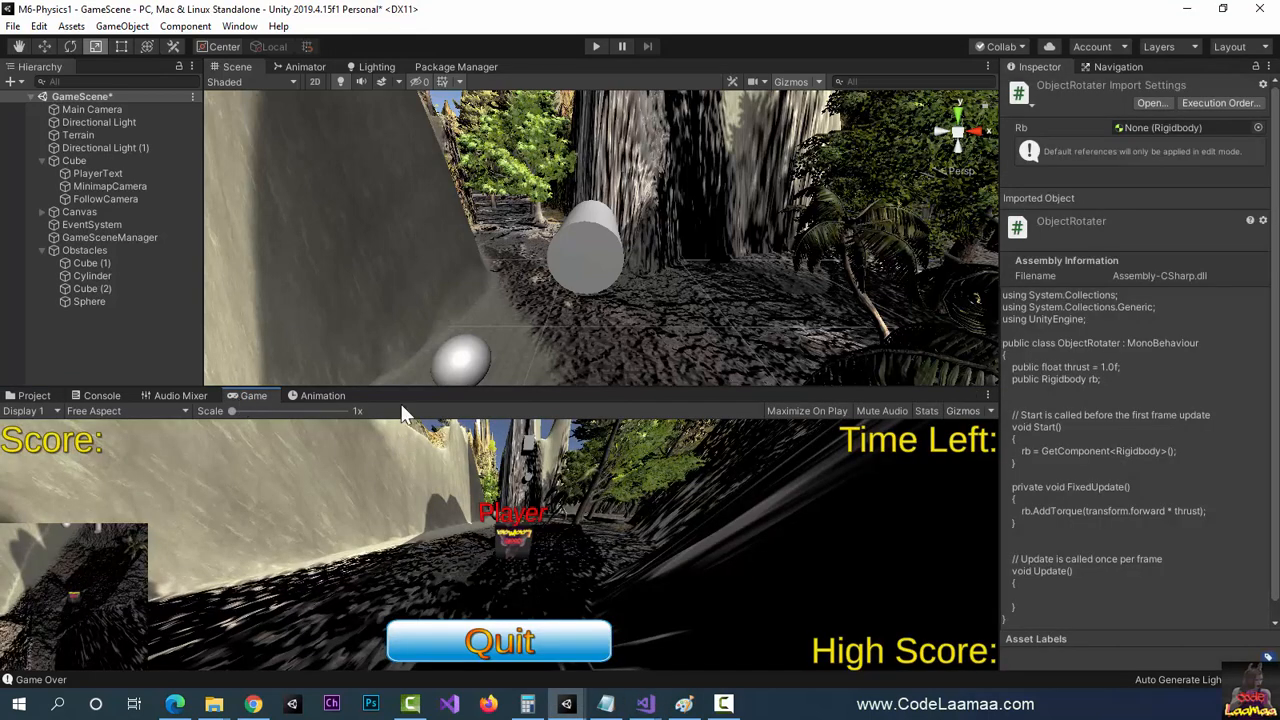
{"action": "scroll", "coordinate": [641, 284], "scroll_direction": "down", "scroll_amount": 5}
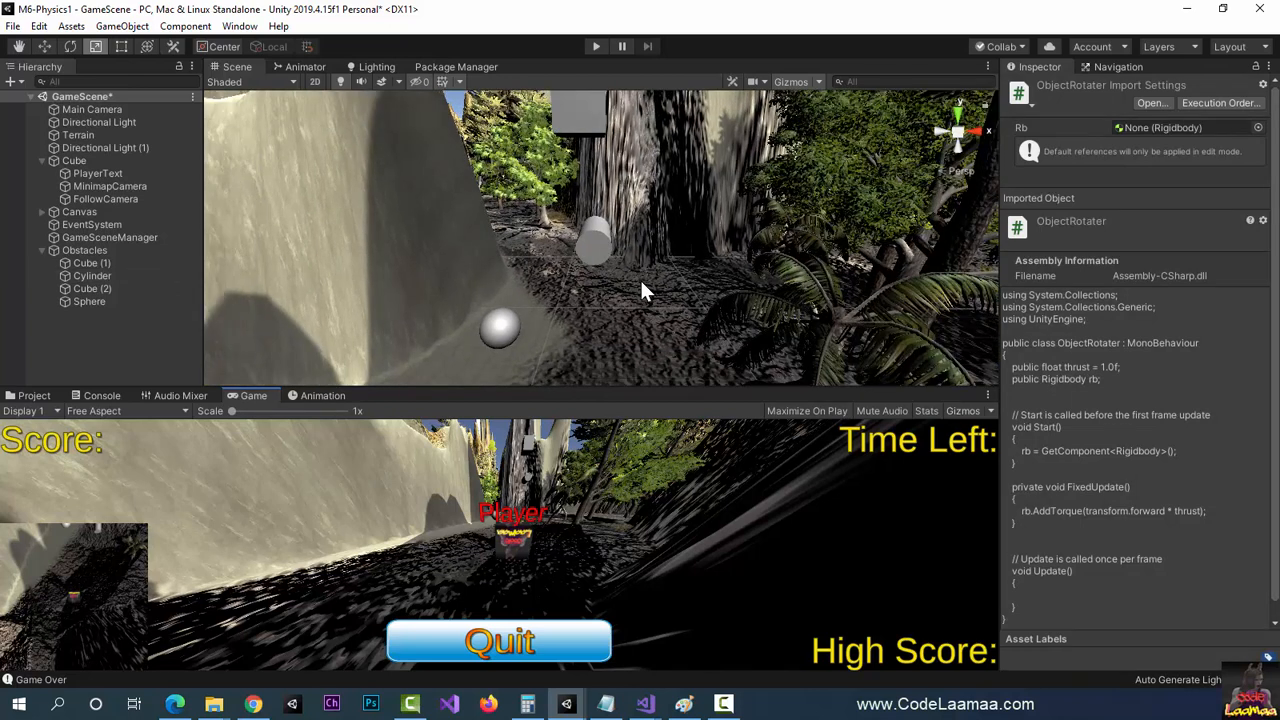
Enable the Capsule Collider on the Cylinder obstacle and disable its Box Collider.
{"action": "left_click", "coordinate": [74, 277]}
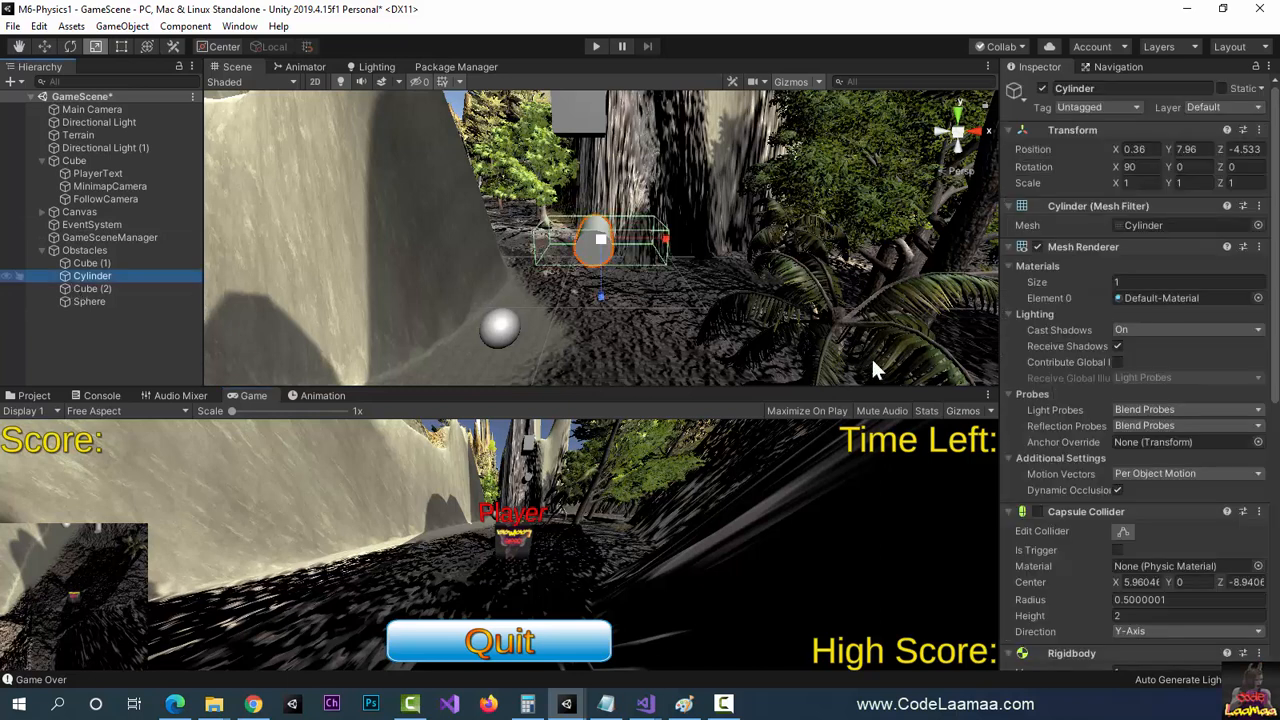
{"action": "scroll", "coordinate": [1172, 566], "scroll_direction": "down", "scroll_amount": 6}
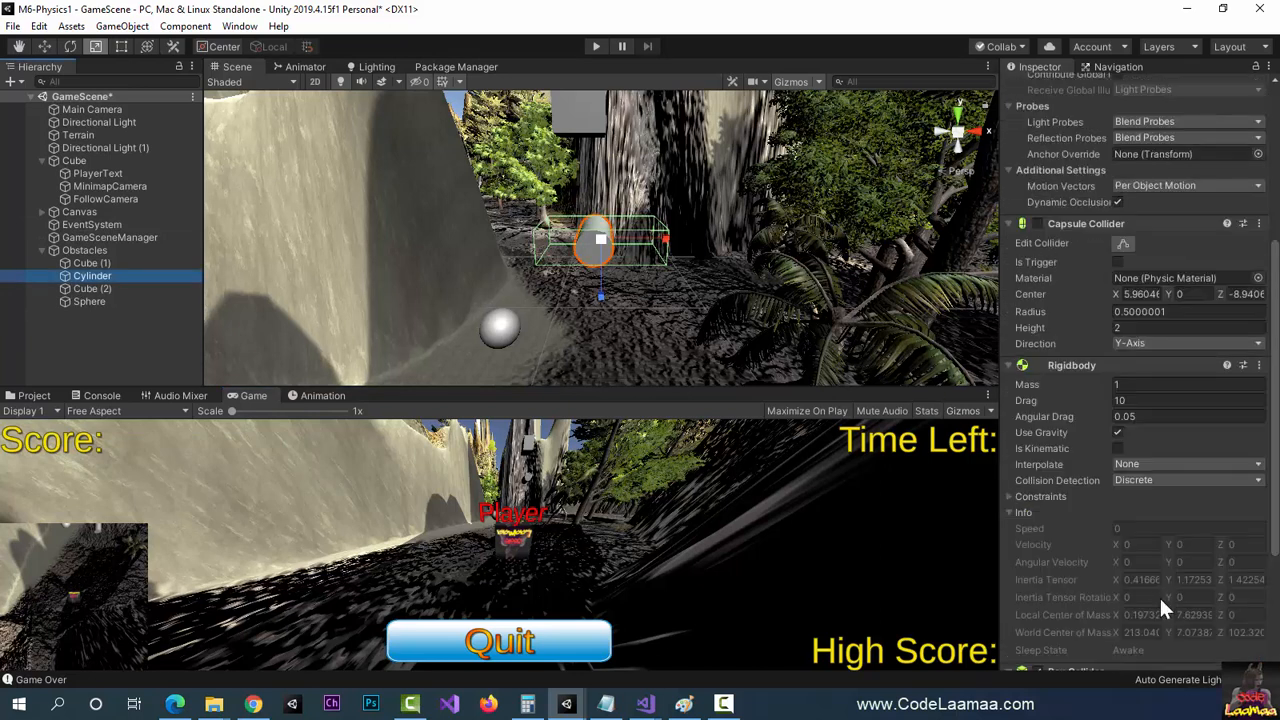
{"action": "scroll", "coordinate": [1158, 599], "scroll_direction": "down", "scroll_amount": 5}
{"action": "scroll", "coordinate": [1158, 599], "scroll_direction": "up", "scroll_amount": 8}
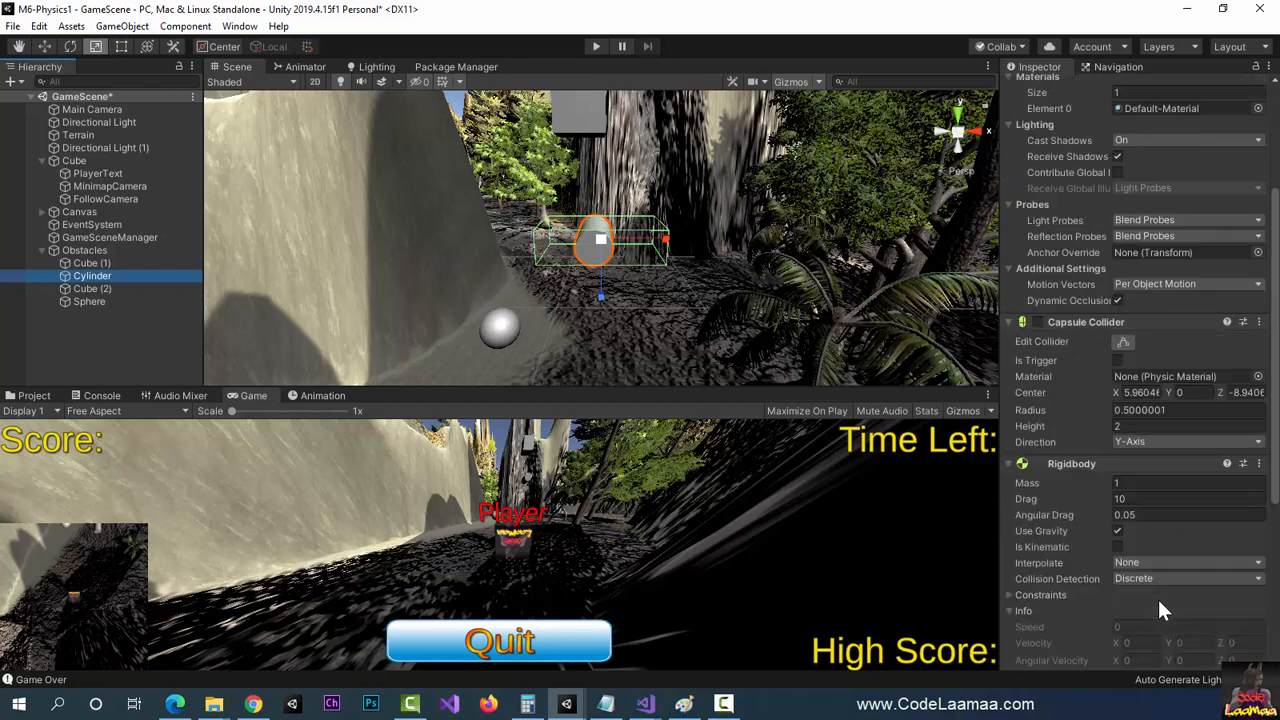
{"action": "left_click", "coordinate": [1039, 321]}
{"action": "left_click", "coordinate": [1038, 322]}
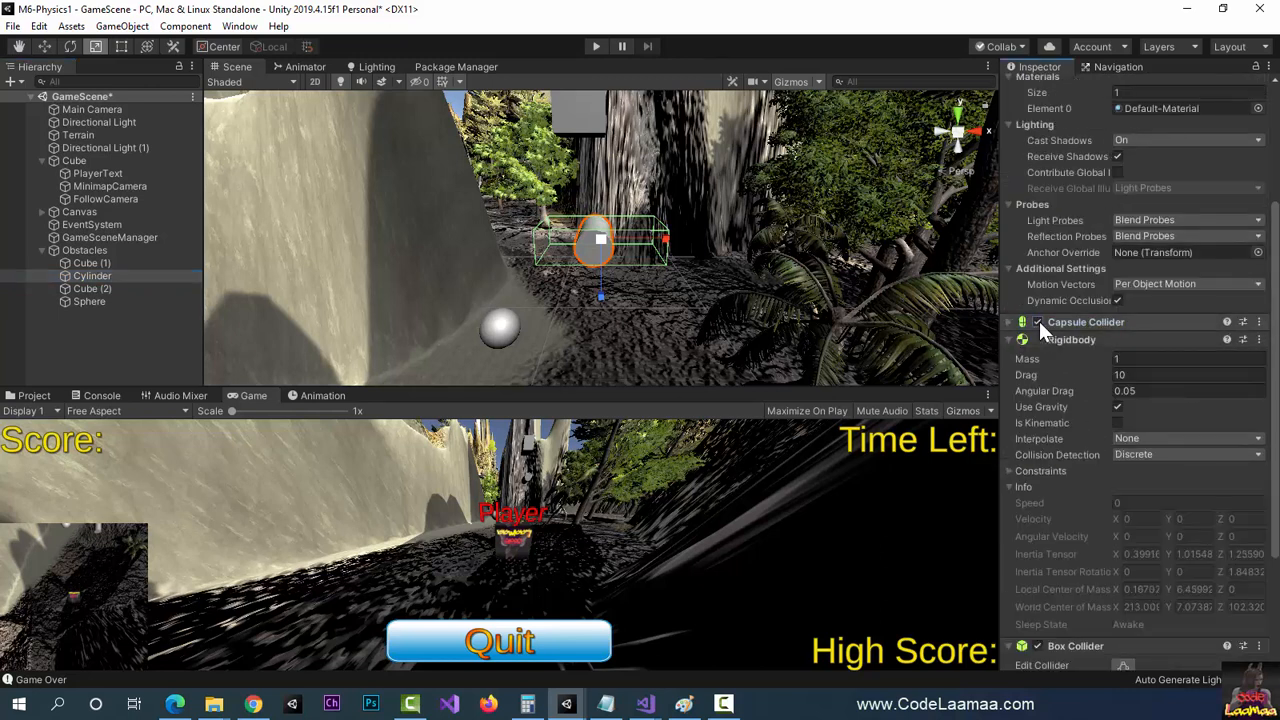
{"action": "left_click", "coordinate": [1009, 322]}
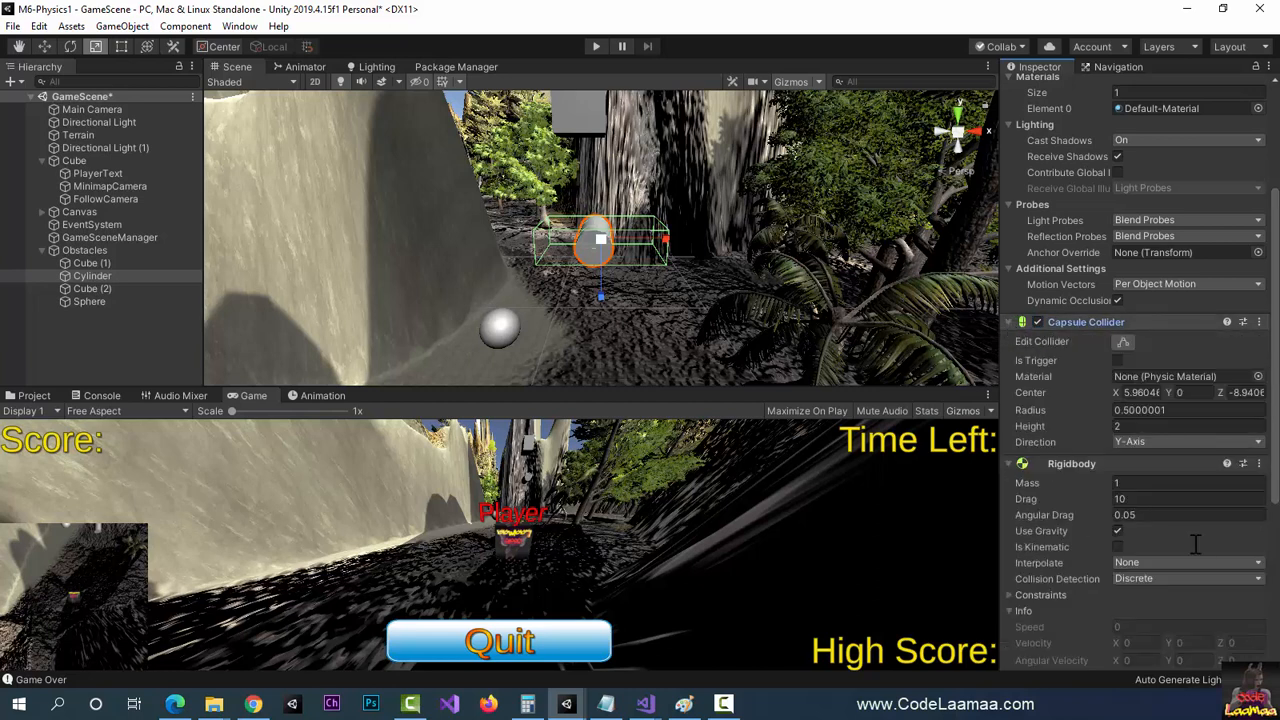
{"action": "scroll", "coordinate": [1190, 545], "scroll_direction": "down", "scroll_amount": 3}
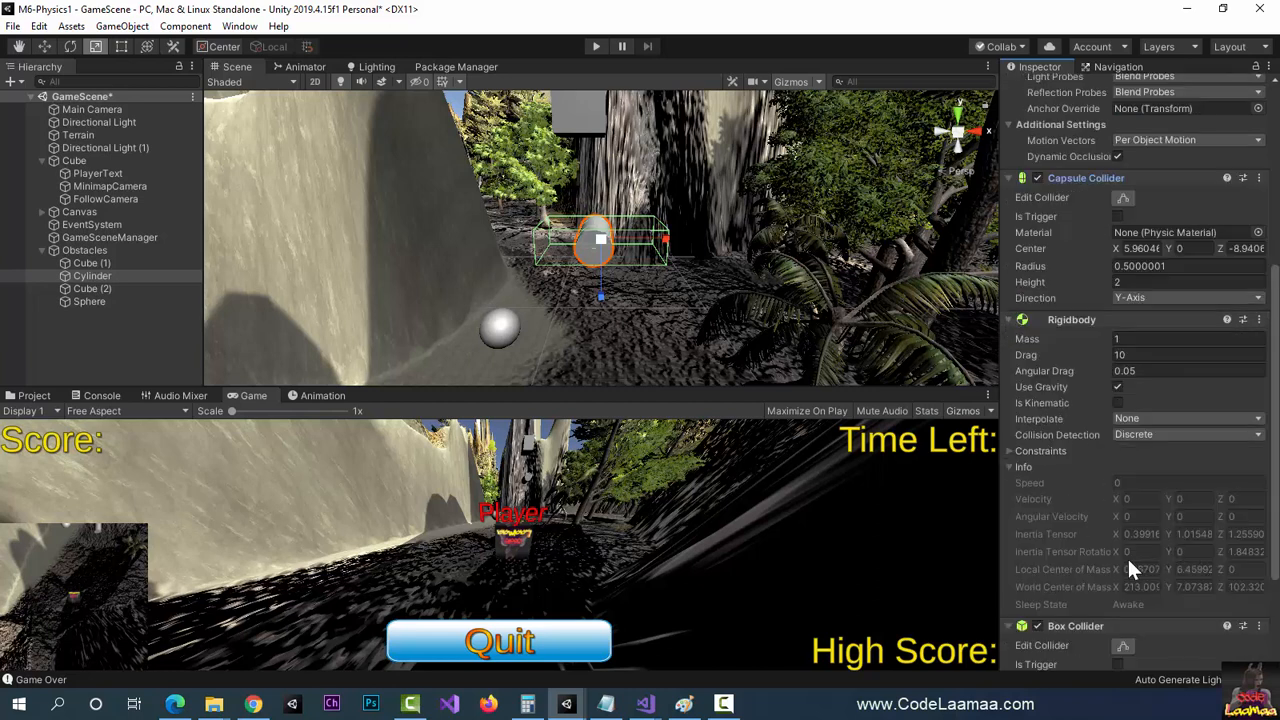
{"action": "scroll", "coordinate": [1115, 558], "scroll_direction": "down", "scroll_amount": 3}
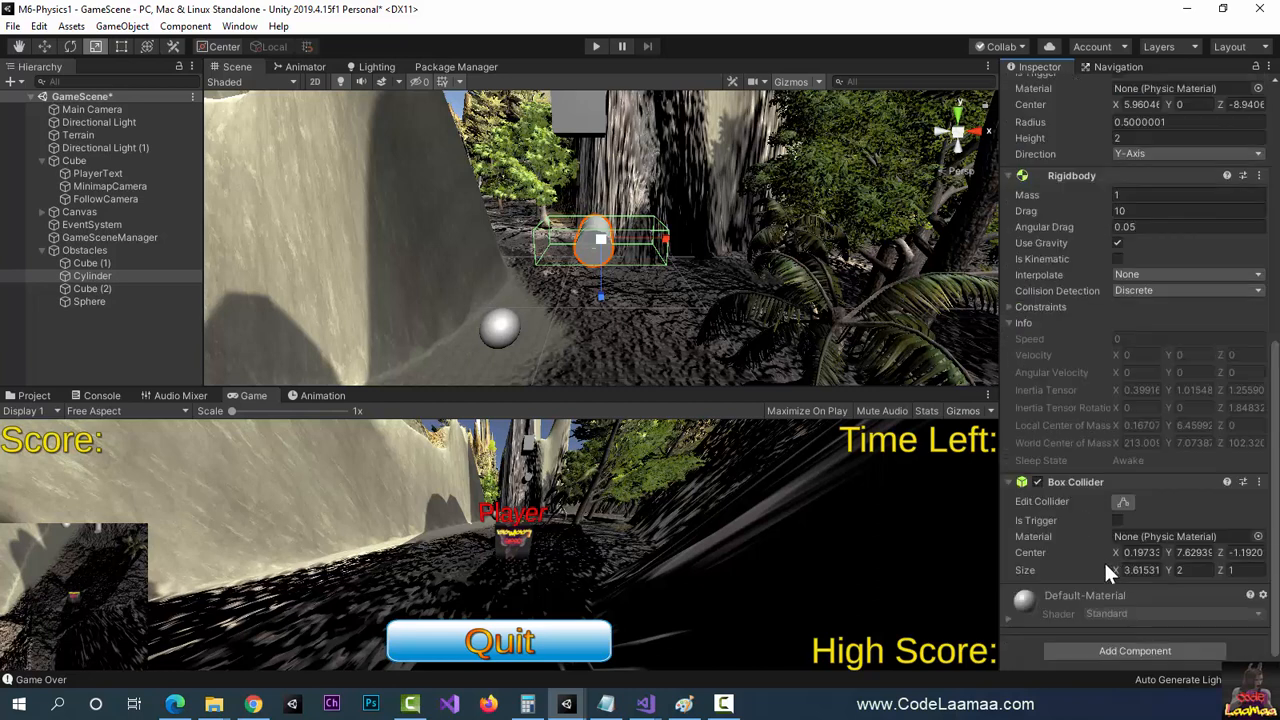
{"action": "left_click", "coordinate": [1037, 482]}
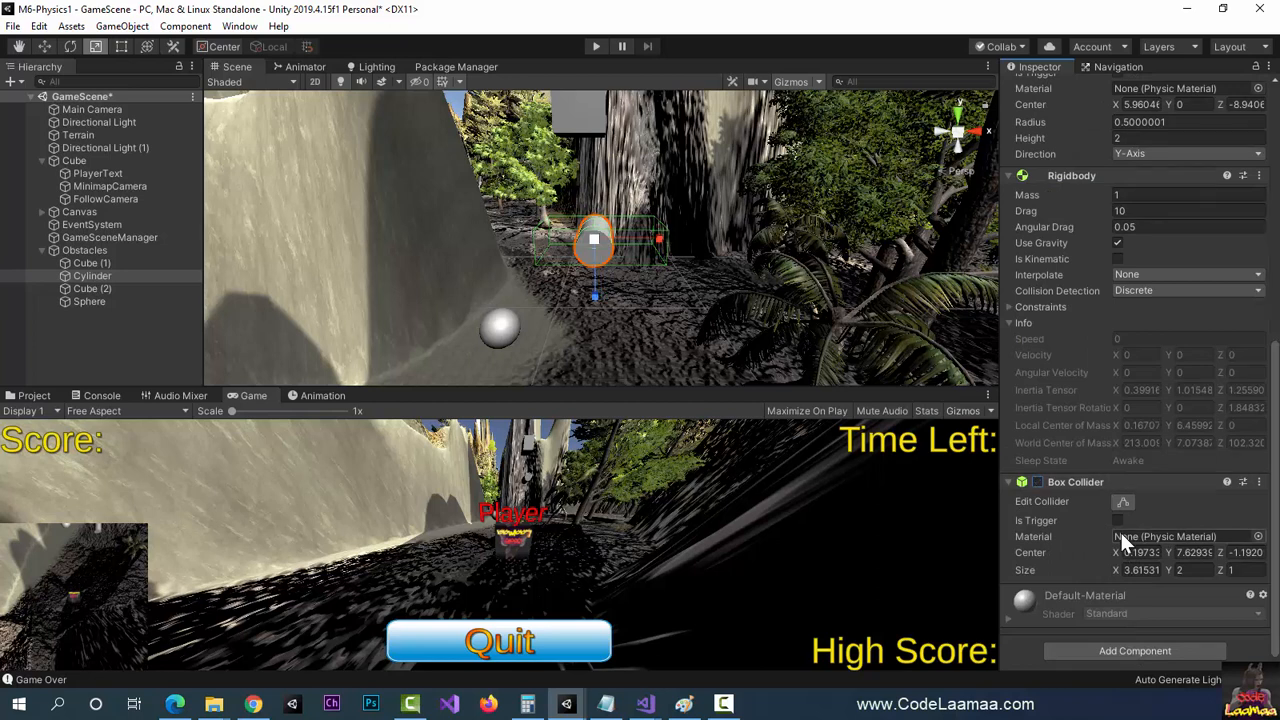
Add the Object Rotater script component to the Cylinder and save the scene.
{"action": "left_click", "coordinate": [1121, 651]}
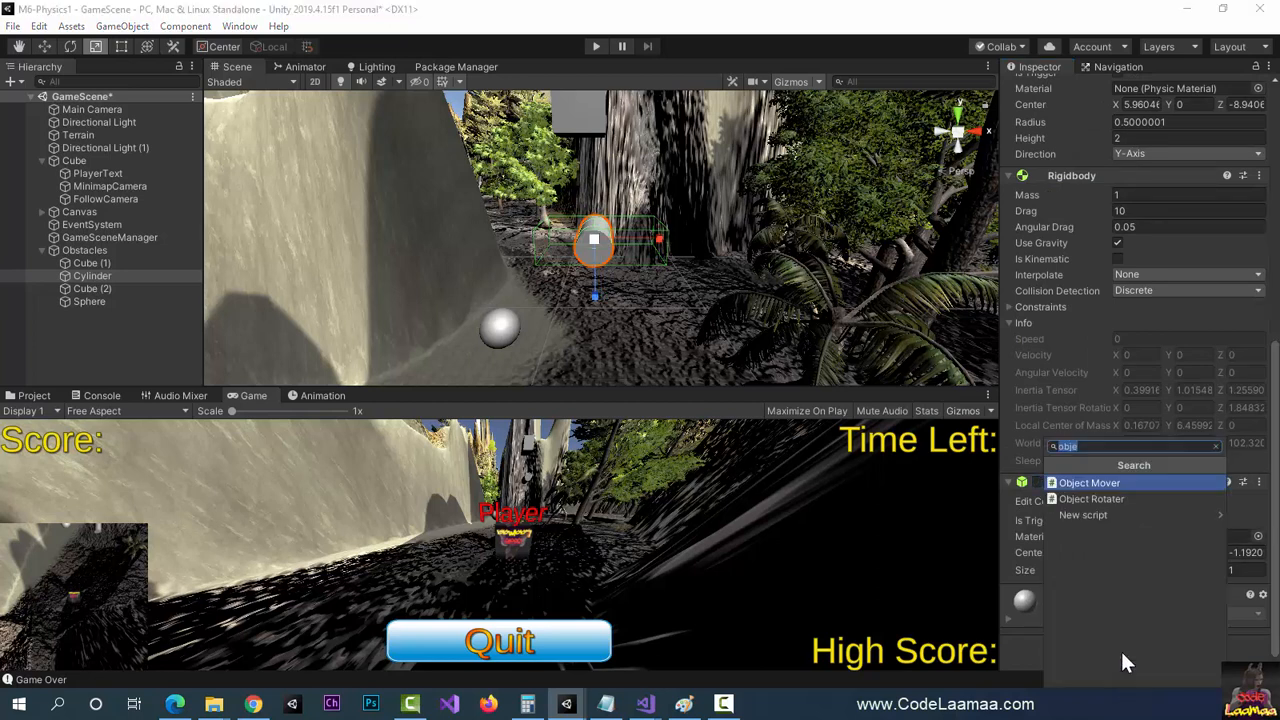
{"action": "type", "text": "obje"}
{"action": "key", "text": "Down"}
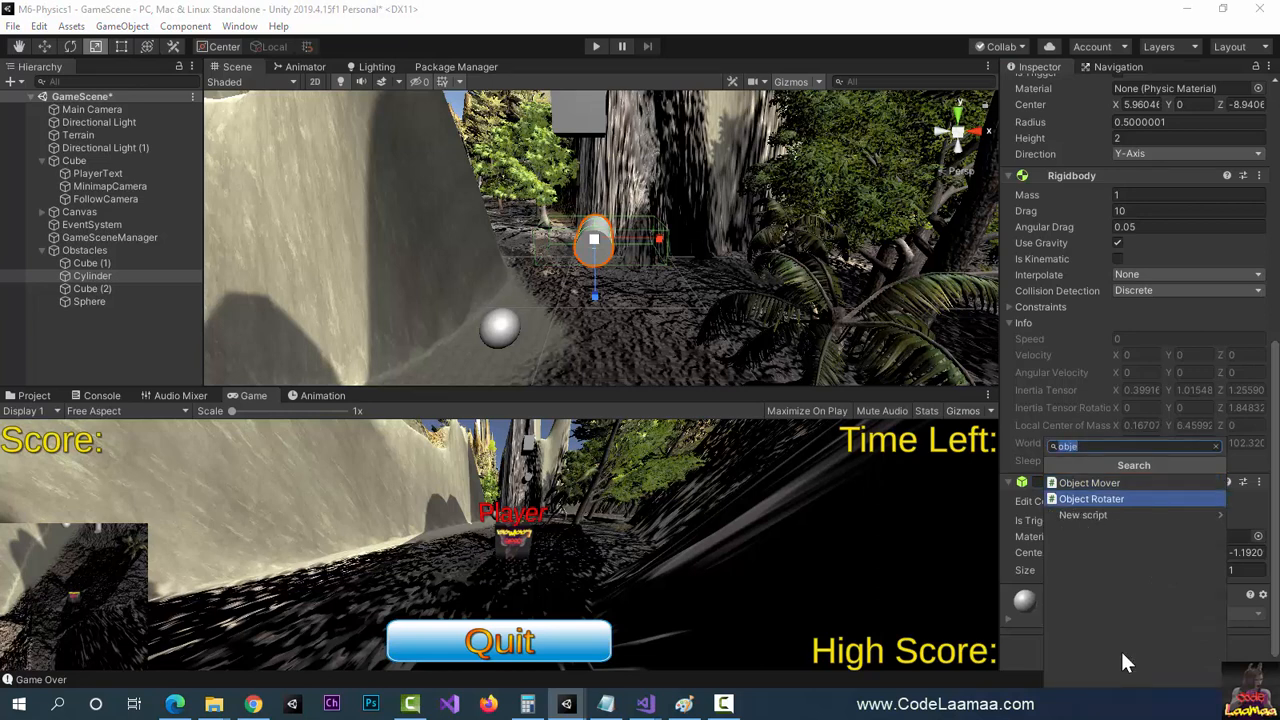
{"action": "key", "text": "Return"}
{"action": "scroll", "coordinate": [1171, 561], "scroll_direction": "down", "scroll_amount": 2}
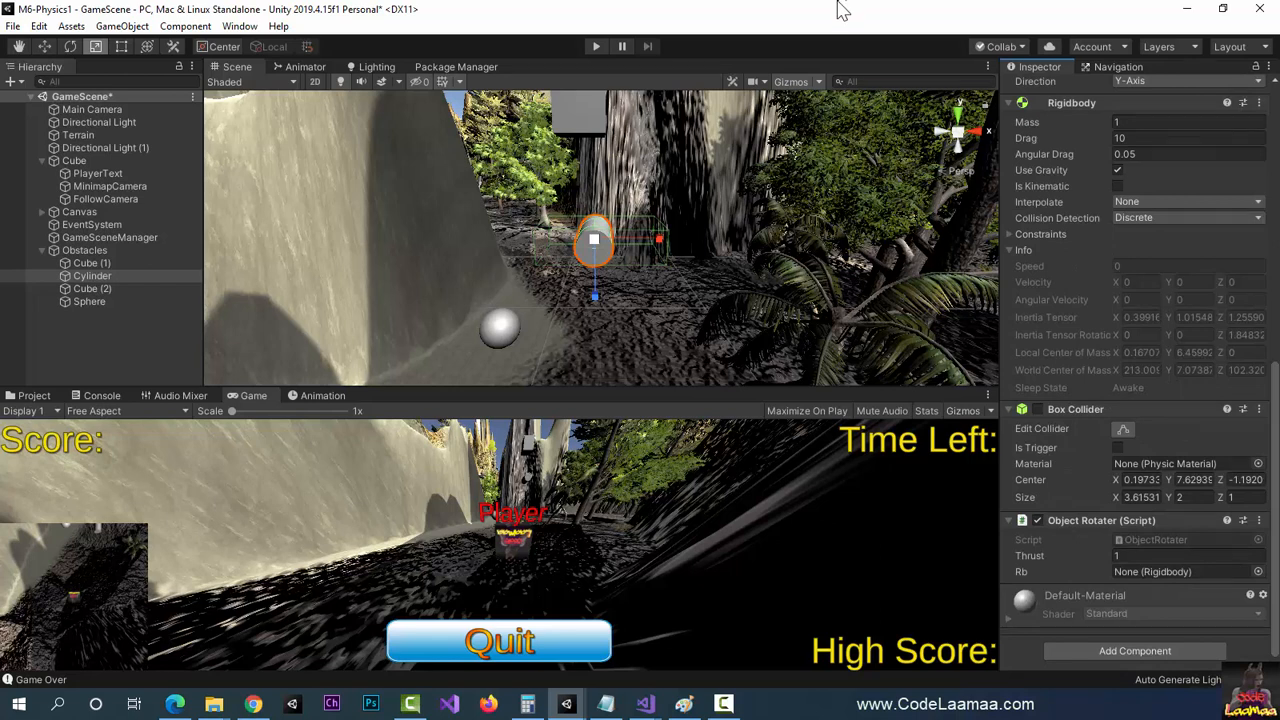
{"action": "key", "text": "ctrl+s"}
Run the game and examine the Cylinder's motion up close in the Scene view.
{"action": "left_click", "coordinate": [594, 47]}
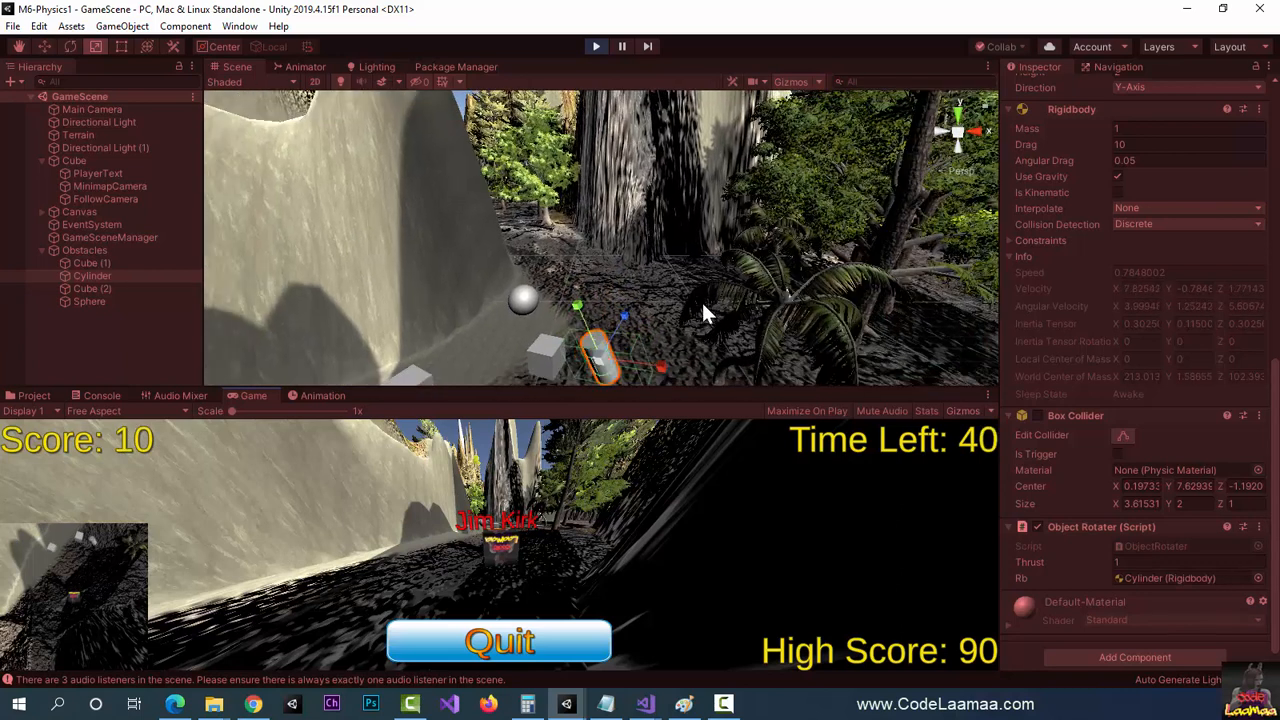
{"action": "middle_click_drag", "start_coordinate": [703, 313], "coordinate": [711, 197]}
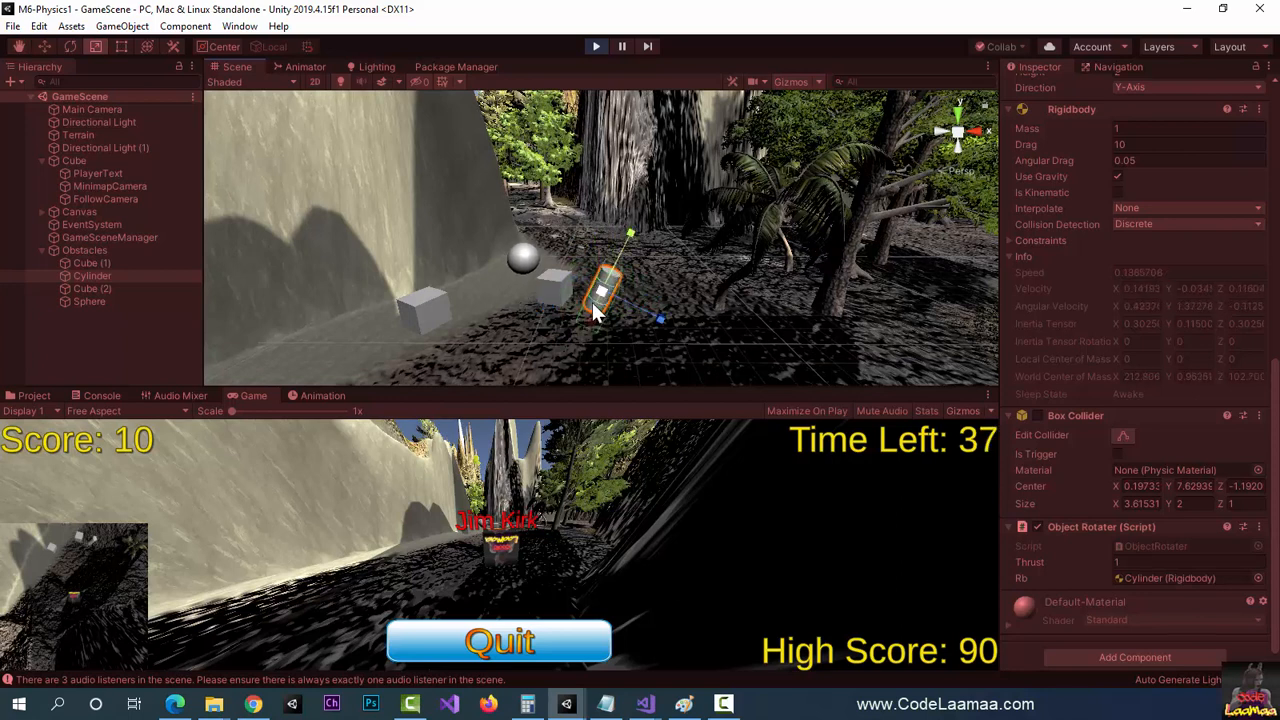
{"action": "scroll", "coordinate": [595, 306], "scroll_direction": "up", "scroll_amount": 3}
{"action": "middle_click_drag", "start_coordinate": [633, 295], "coordinate": [633, 280]}
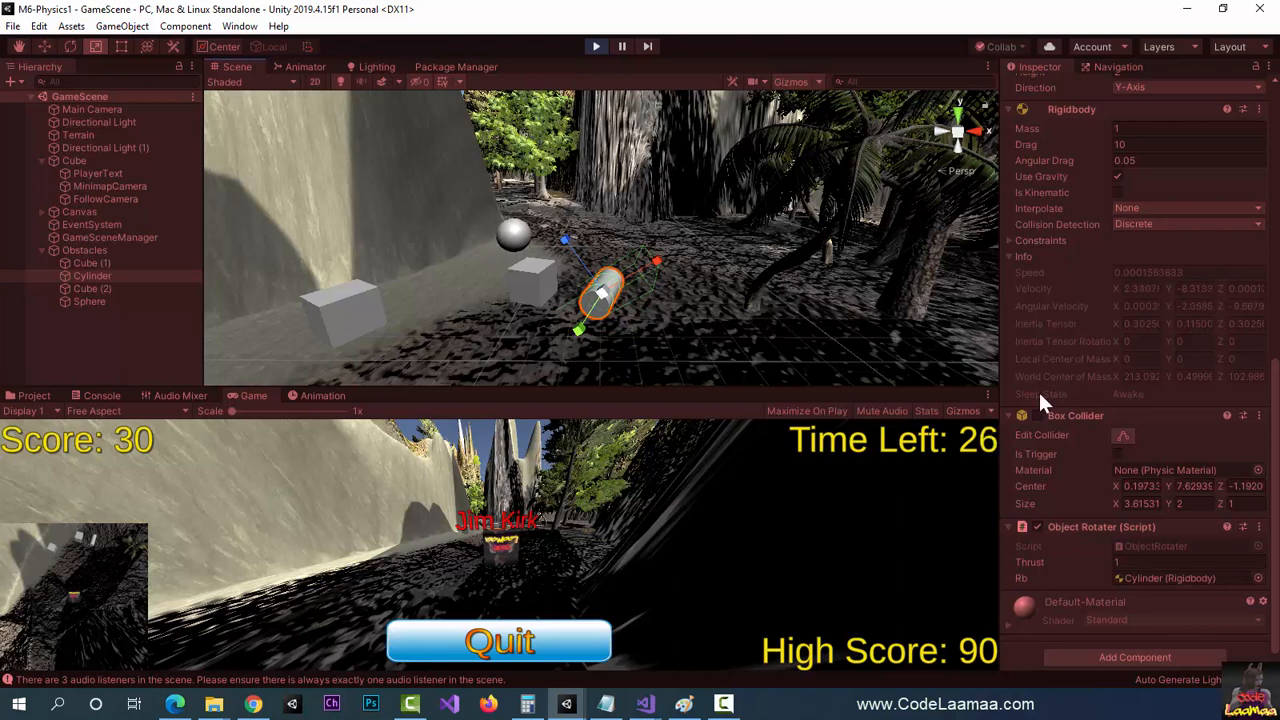
Test the Cylinder's Object Rotater with Thrust values of 3 and 30 while the game runs.
{"action": "left_click", "coordinate": [1152, 563]}
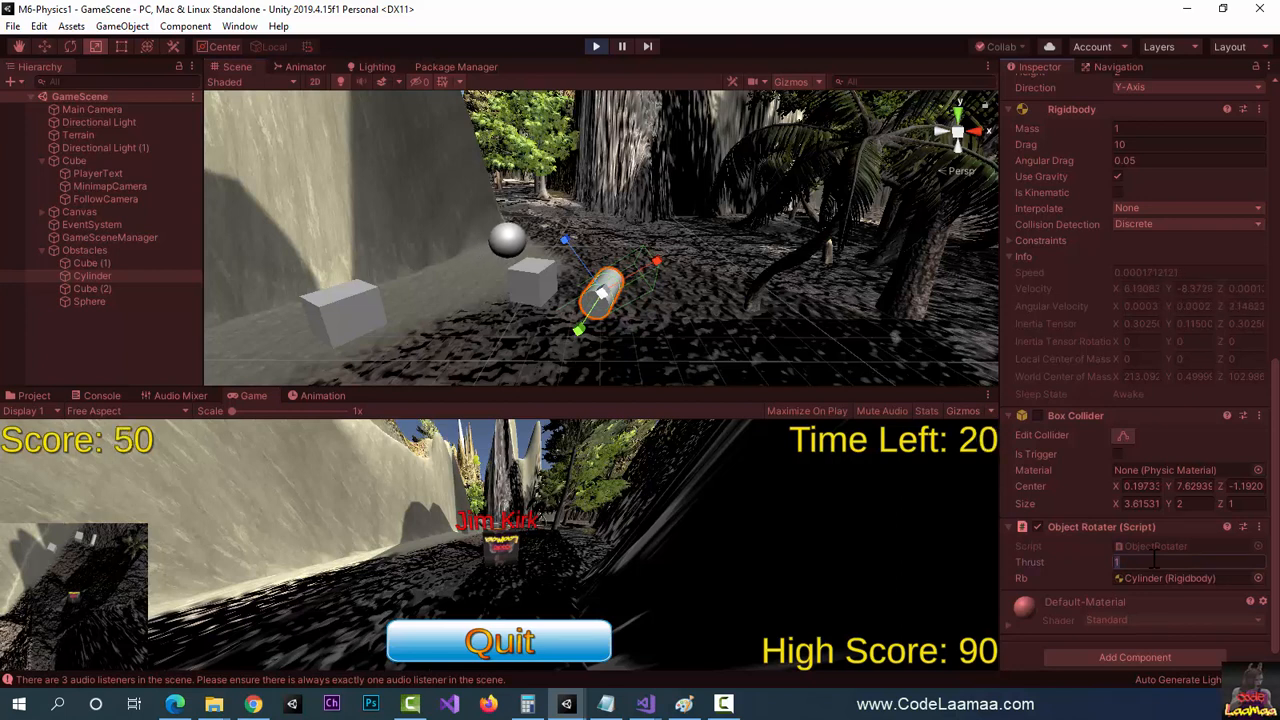
{"action": "type", "text": "3"}
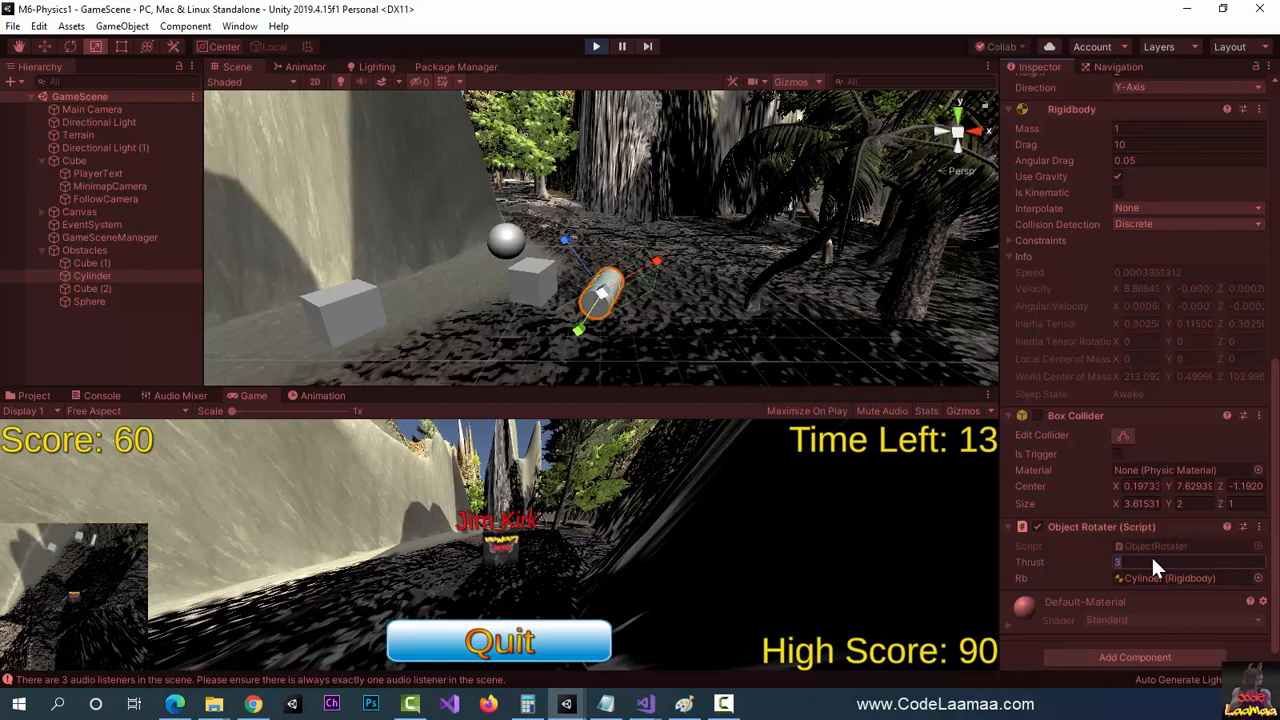
{"action": "type", "text": "0"}
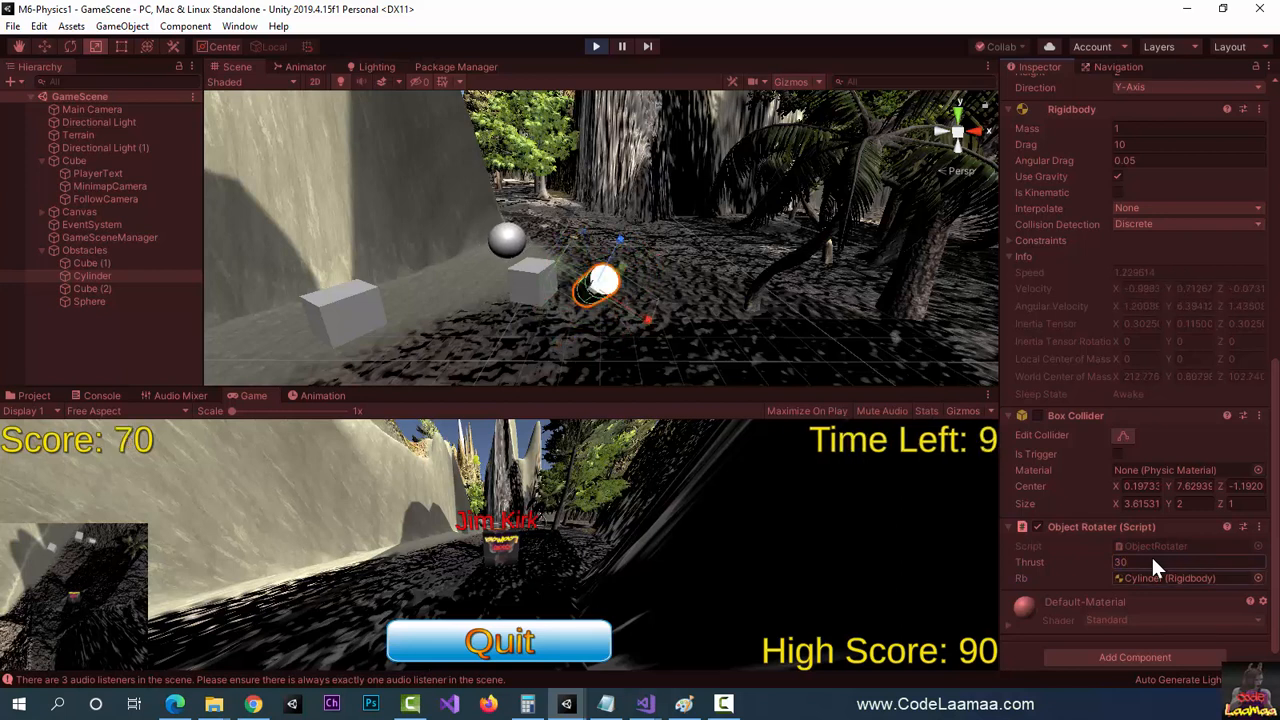
Lower the Object Rotater's Thrust on the running Cylinder to 10, followed by 1.
{"action": "left_click", "coordinate": [1154, 562]}
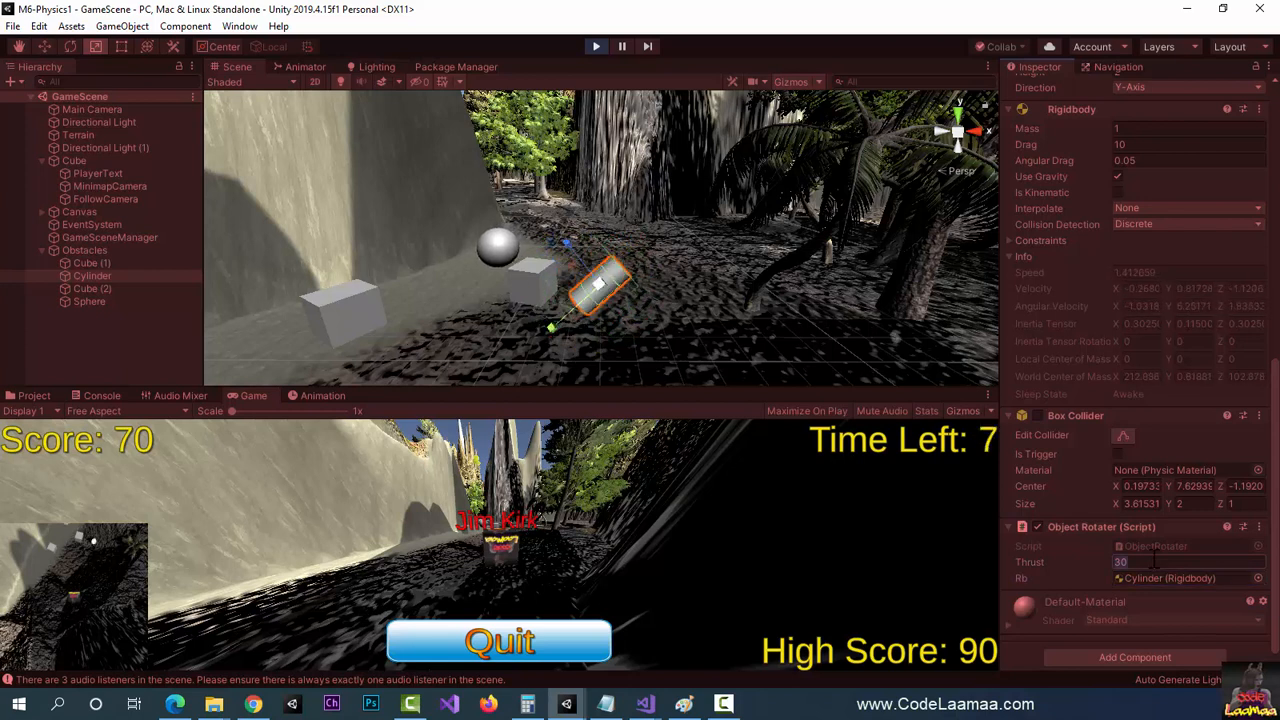
{"action": "type", "text": "10"}
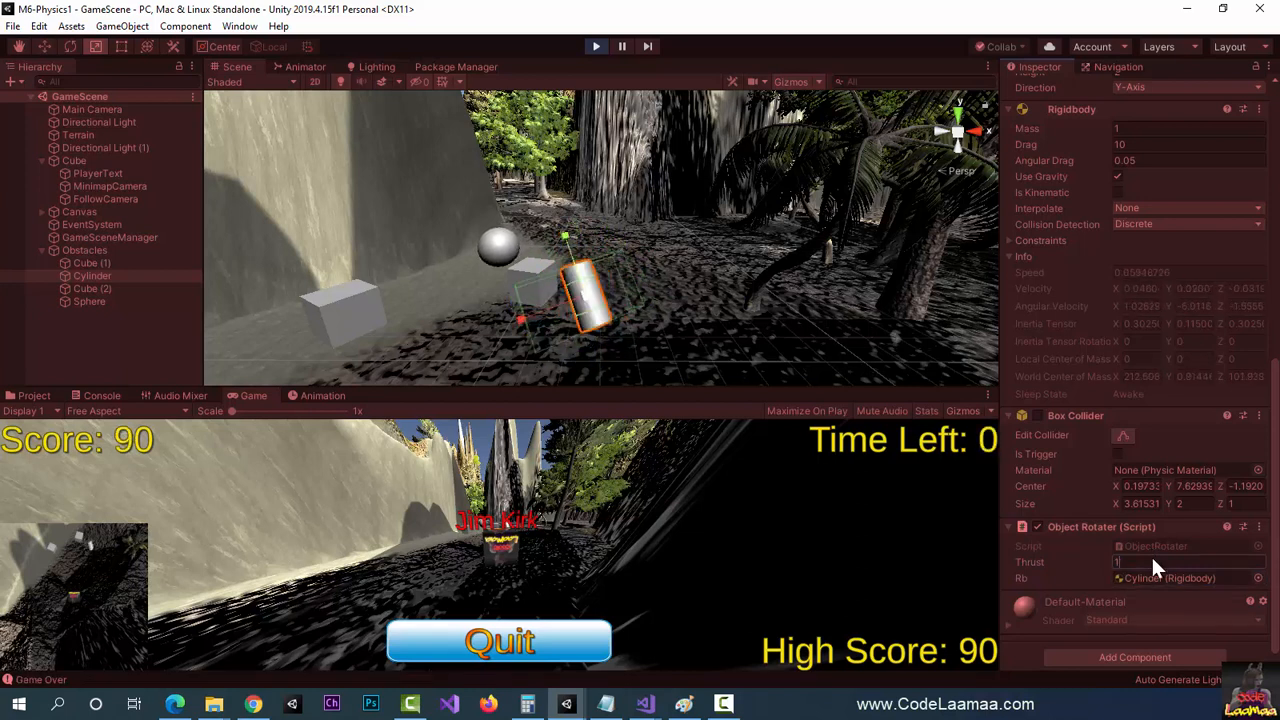
{"action": "type", "text": "1"}
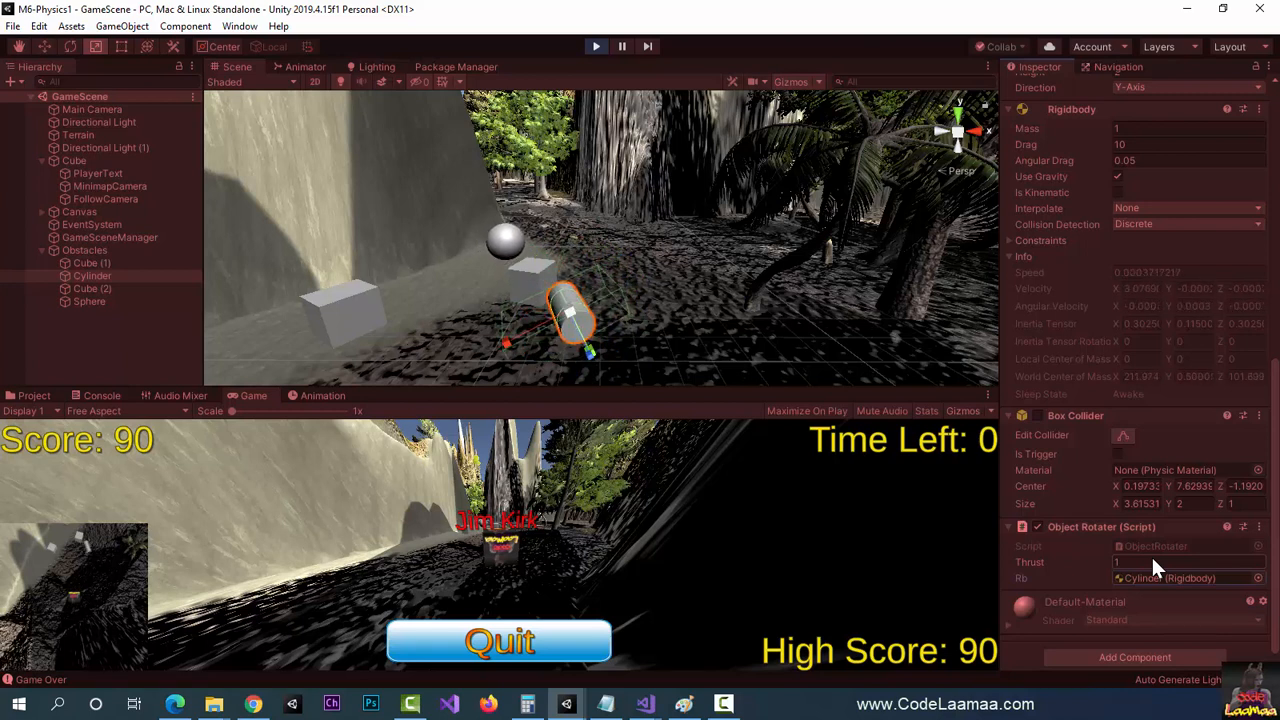
Try a Thrust of 30 again on the Cylinder's Object Rotater, and reduce it to 0.2.
{"action": "left_click", "coordinate": [1152, 560]}
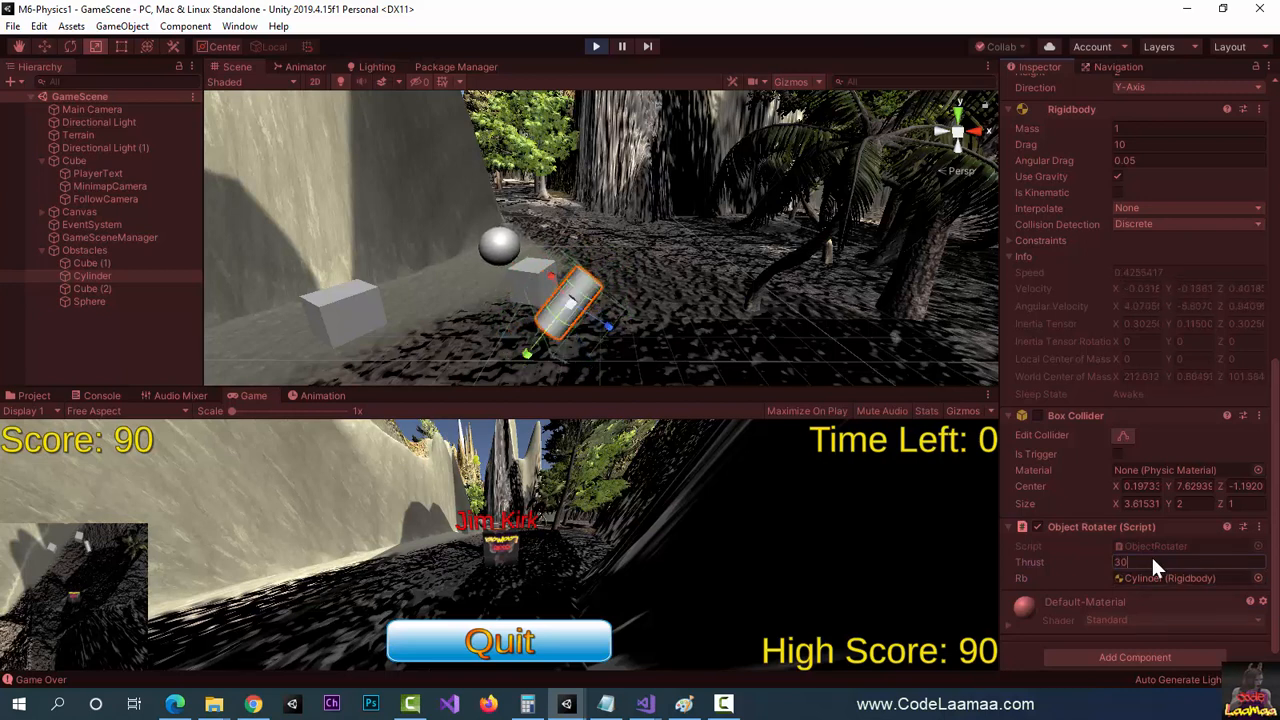
{"action": "double_click", "coordinate": [1152, 558]}
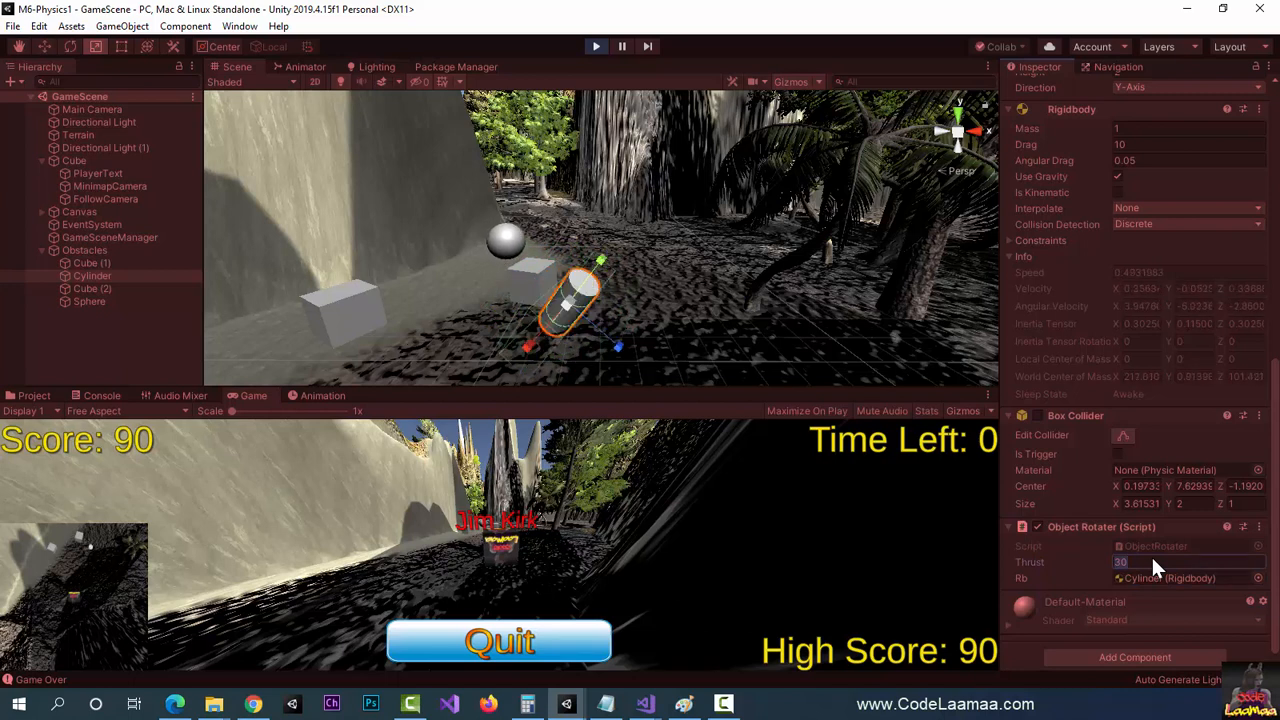
{"action": "type", "text": "0.2"}
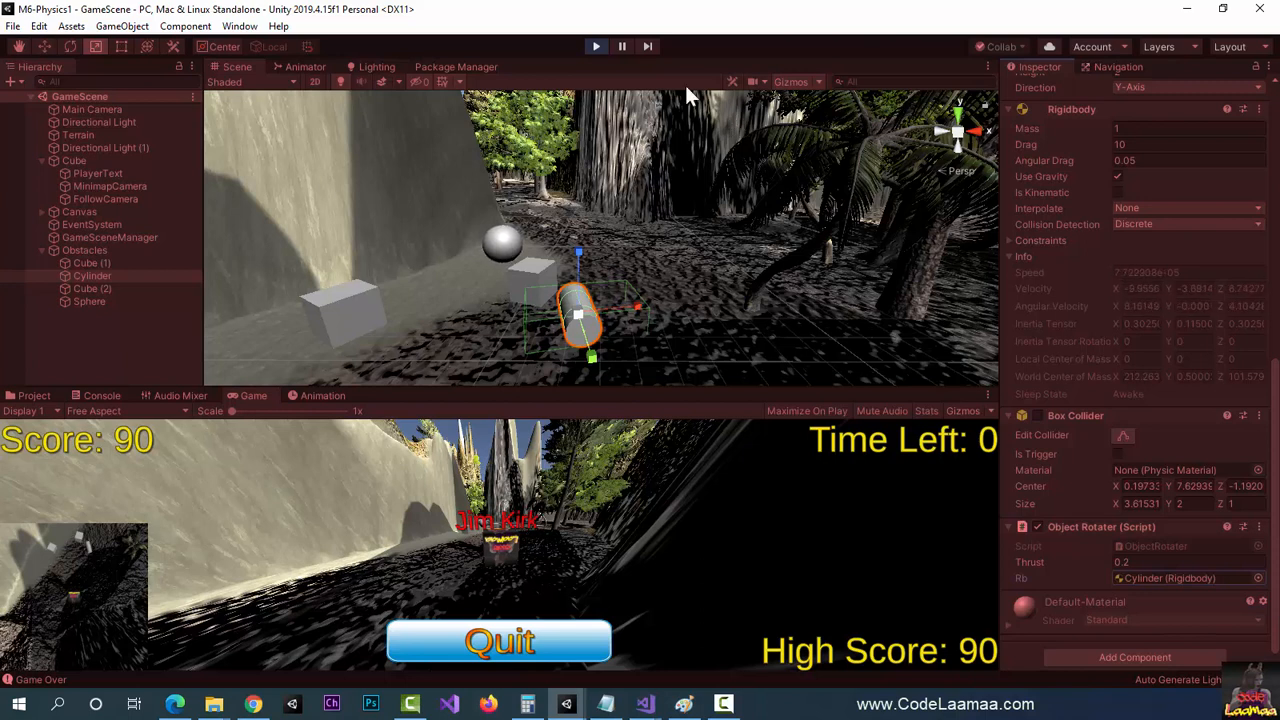
Stop the running game and rerun it once to examine how the Cylinder moves with its saved Thrust.
{"action": "left_click", "coordinate": [597, 46]}
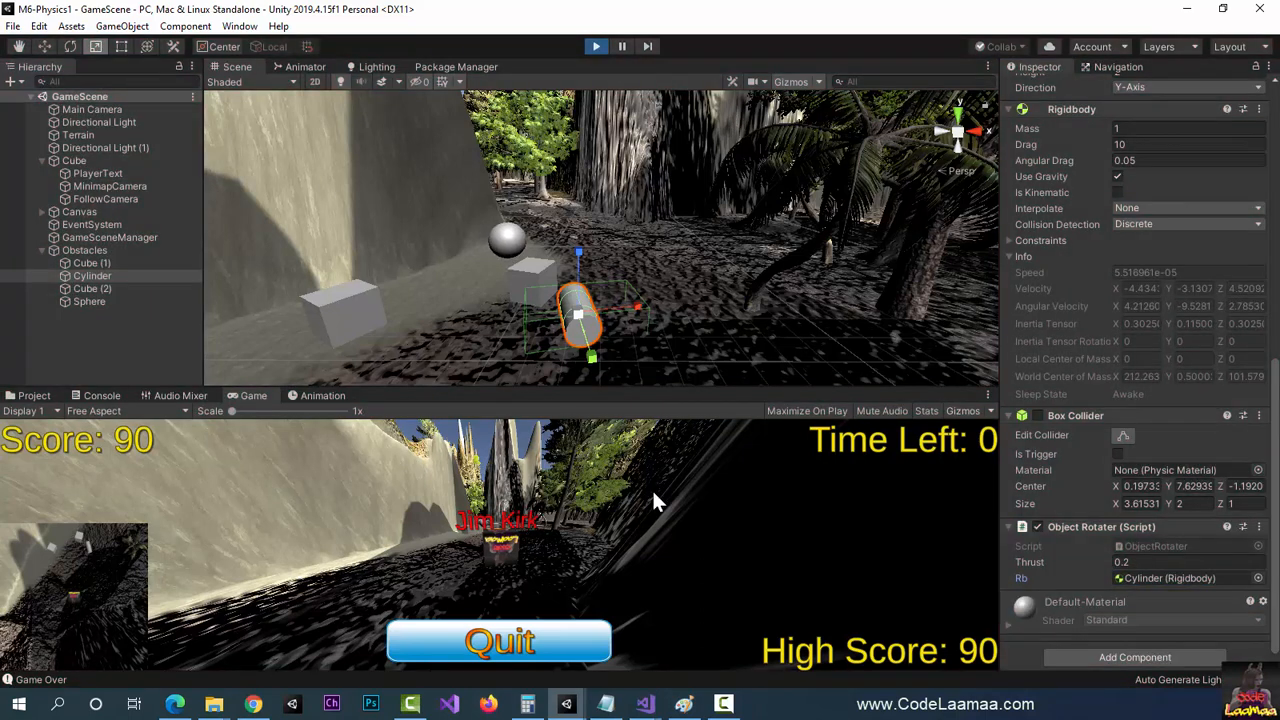
{"action": "mouse_move", "coordinate": [644, 704]}
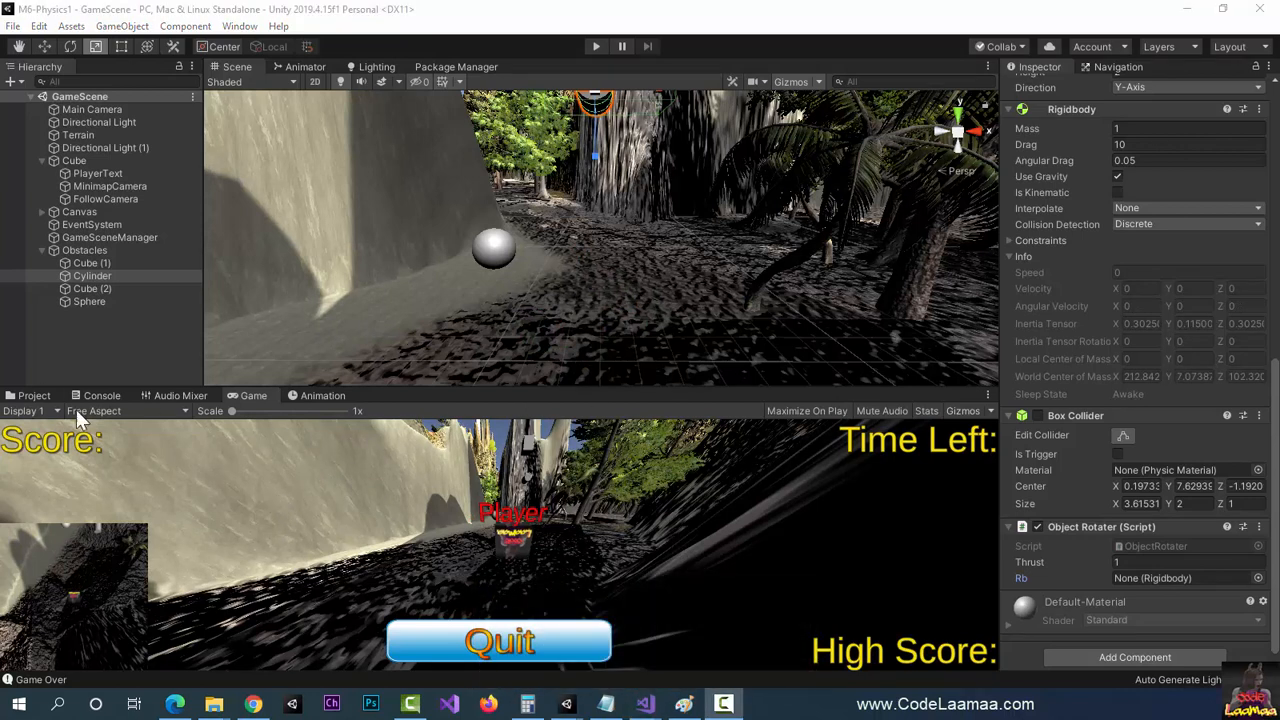
{"action": "left_click", "coordinate": [596, 45]}
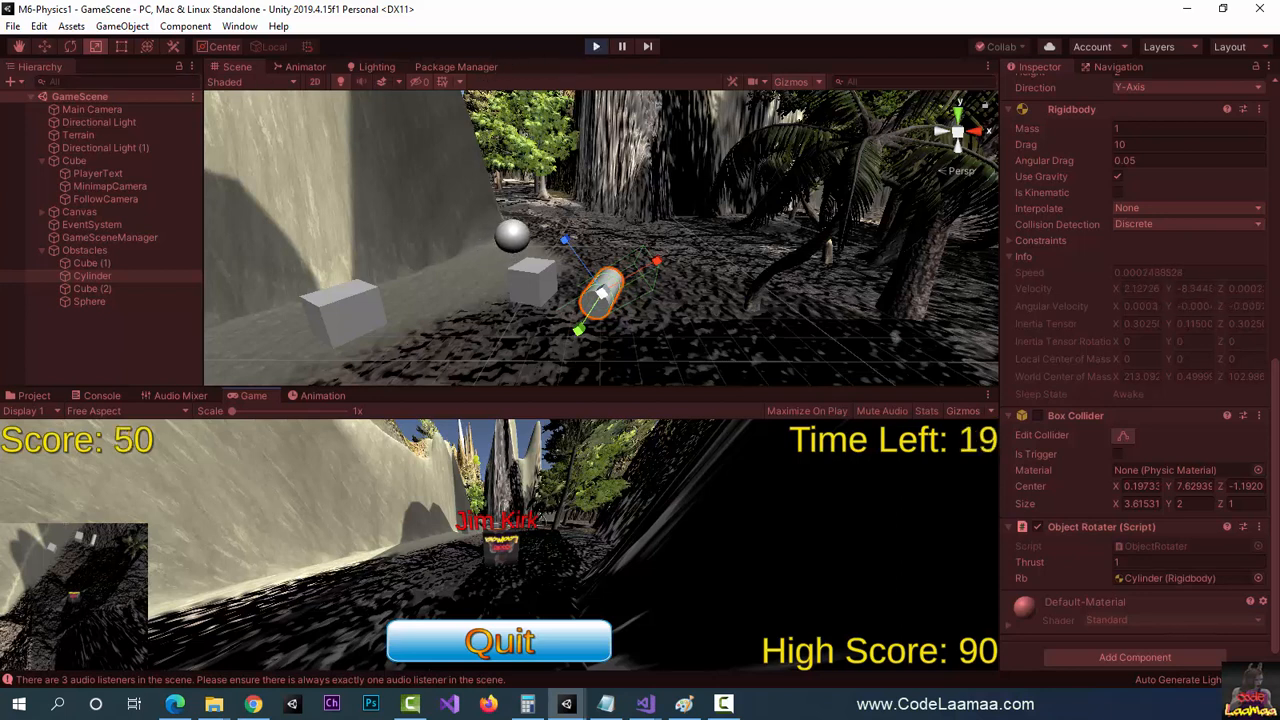
{"action": "left_click", "coordinate": [595, 47]}
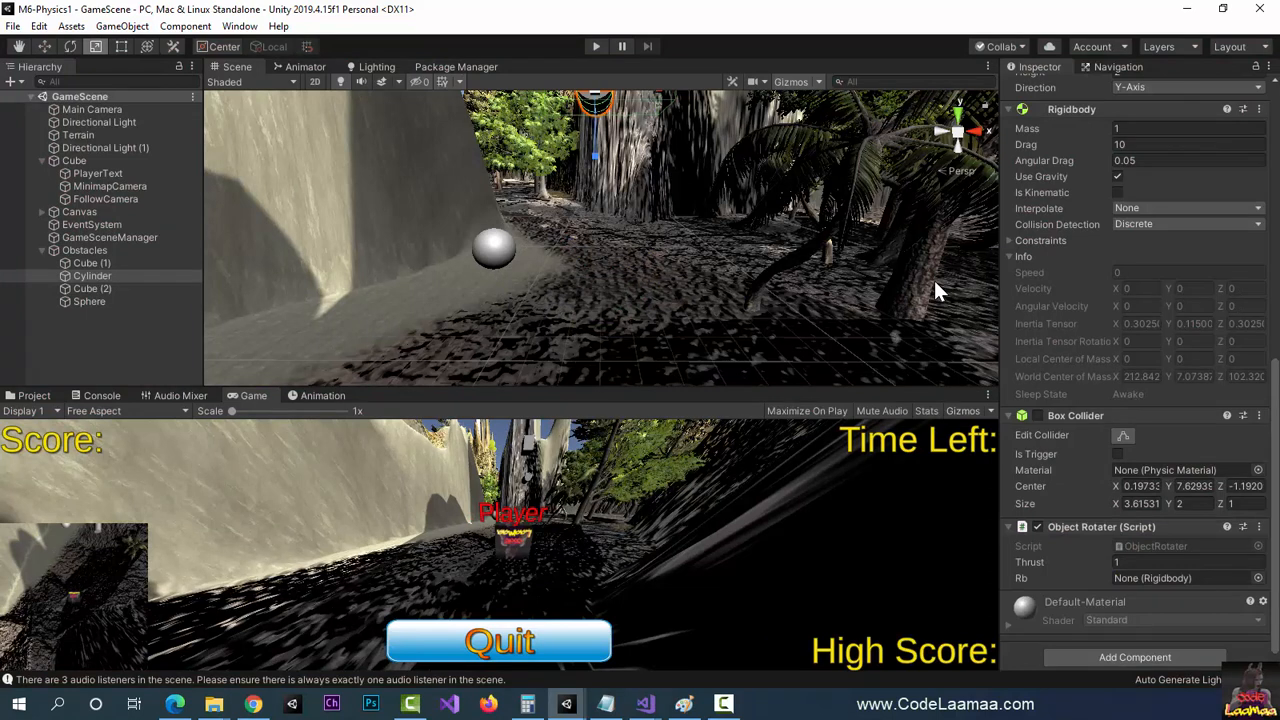
Open the PlayerMover script from the project's Scripts folder in Visual Studio.
{"action": "left_click", "coordinate": [38, 396]}
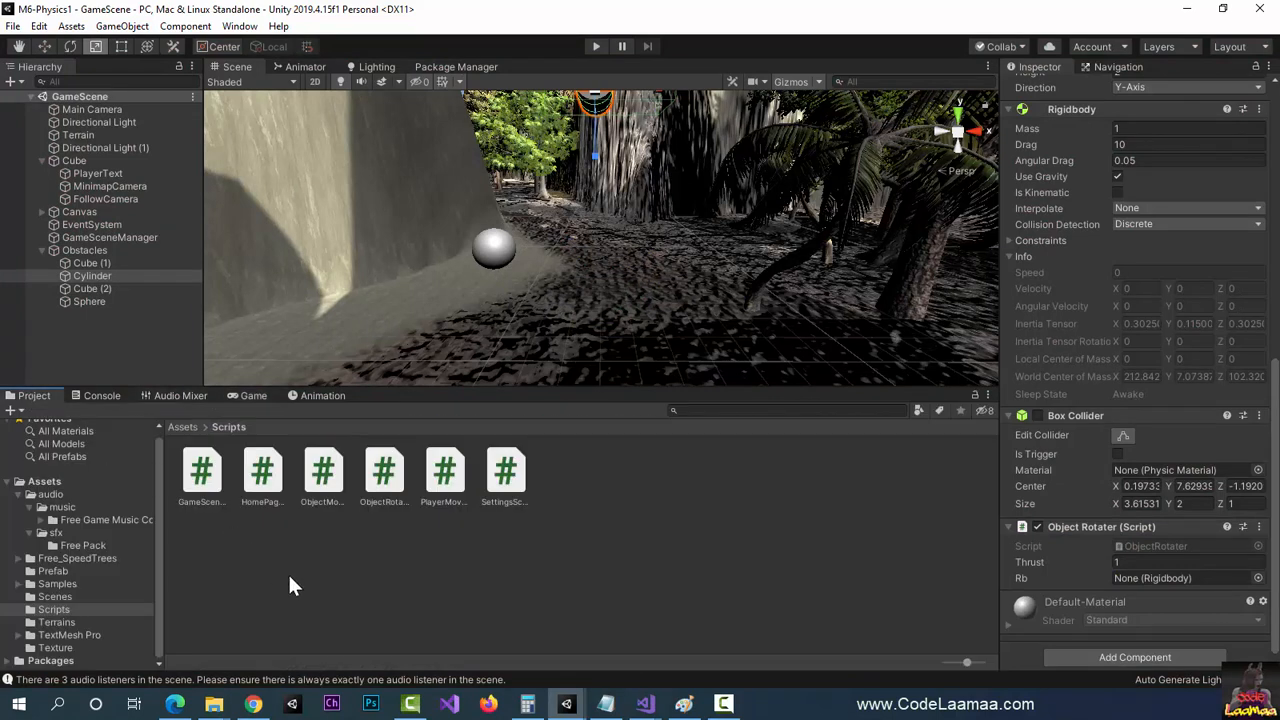
{"action": "left_click", "coordinate": [445, 478]}
{"action": "double_click", "coordinate": [445, 490]}
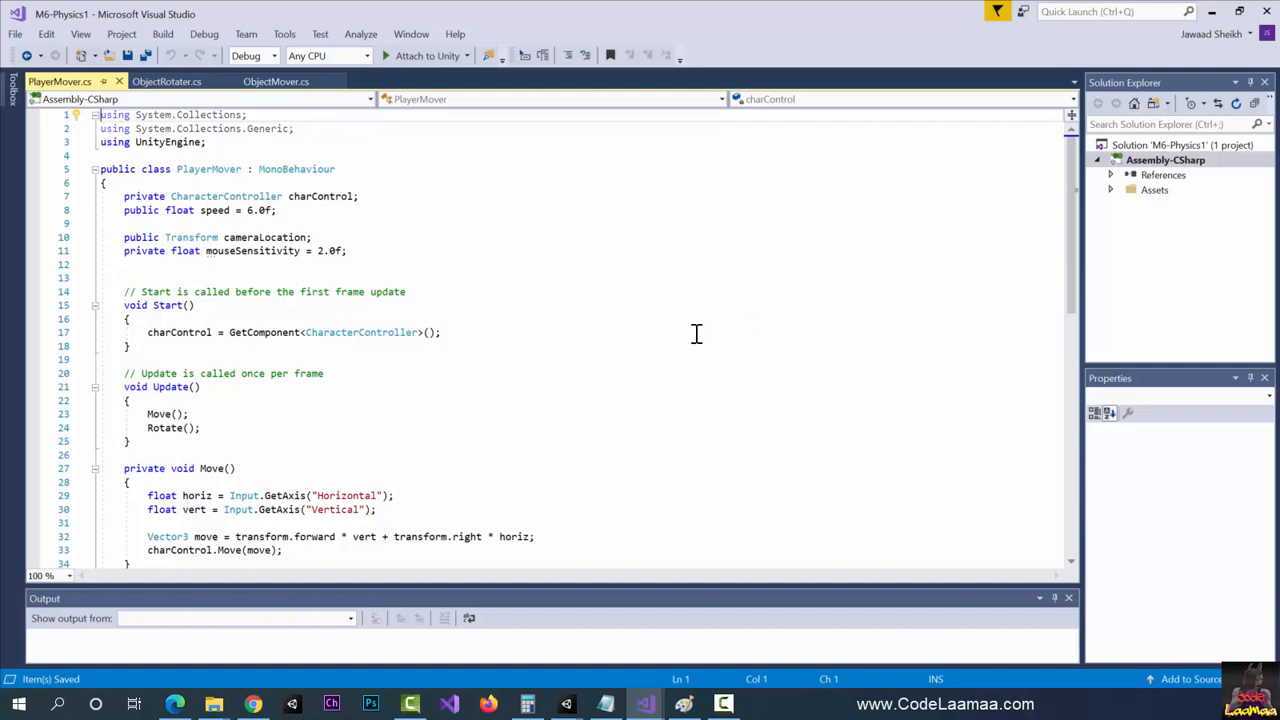
Add an OnCollisionEnter(Collision collision) method below Rotate() in PlayerMover that prints "Collided".
{"action": "scroll", "coordinate": [680, 337], "scroll_direction": "down", "scroll_amount": 3}
{"action": "scroll", "coordinate": [680, 337], "scroll_direction": "down", "scroll_amount": 3}
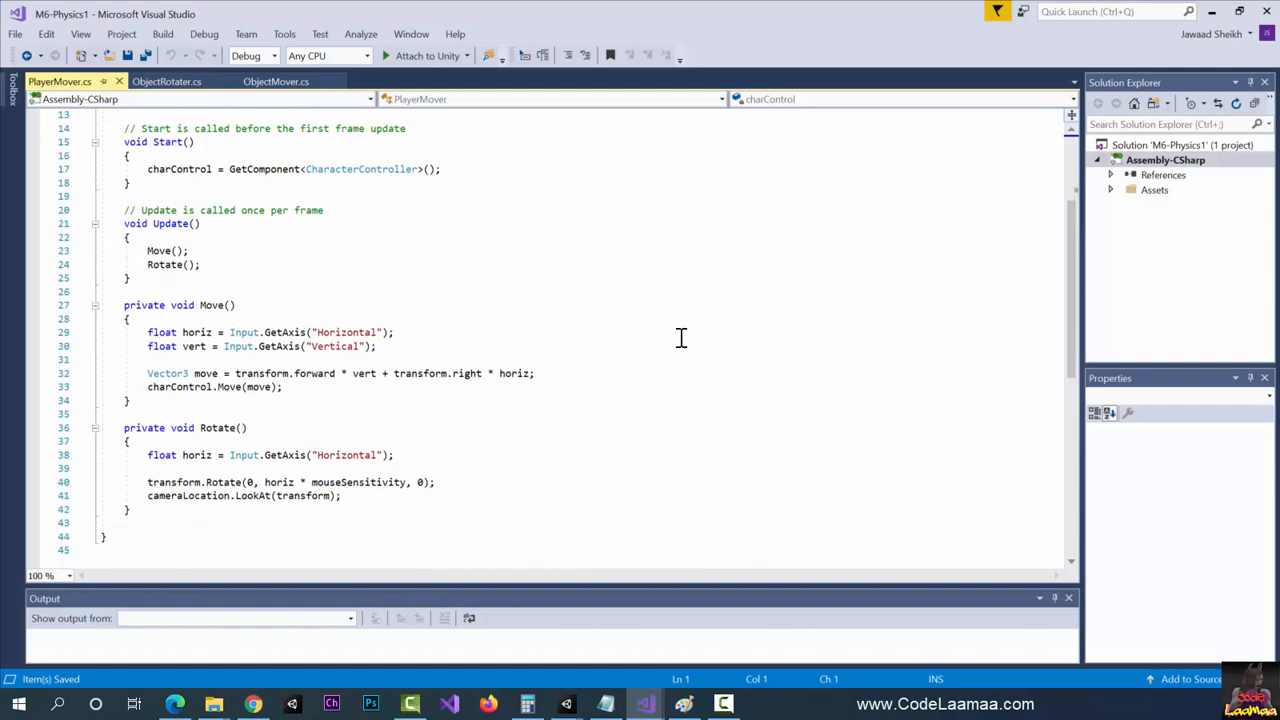
{"action": "left_click", "coordinate": [159, 443]}
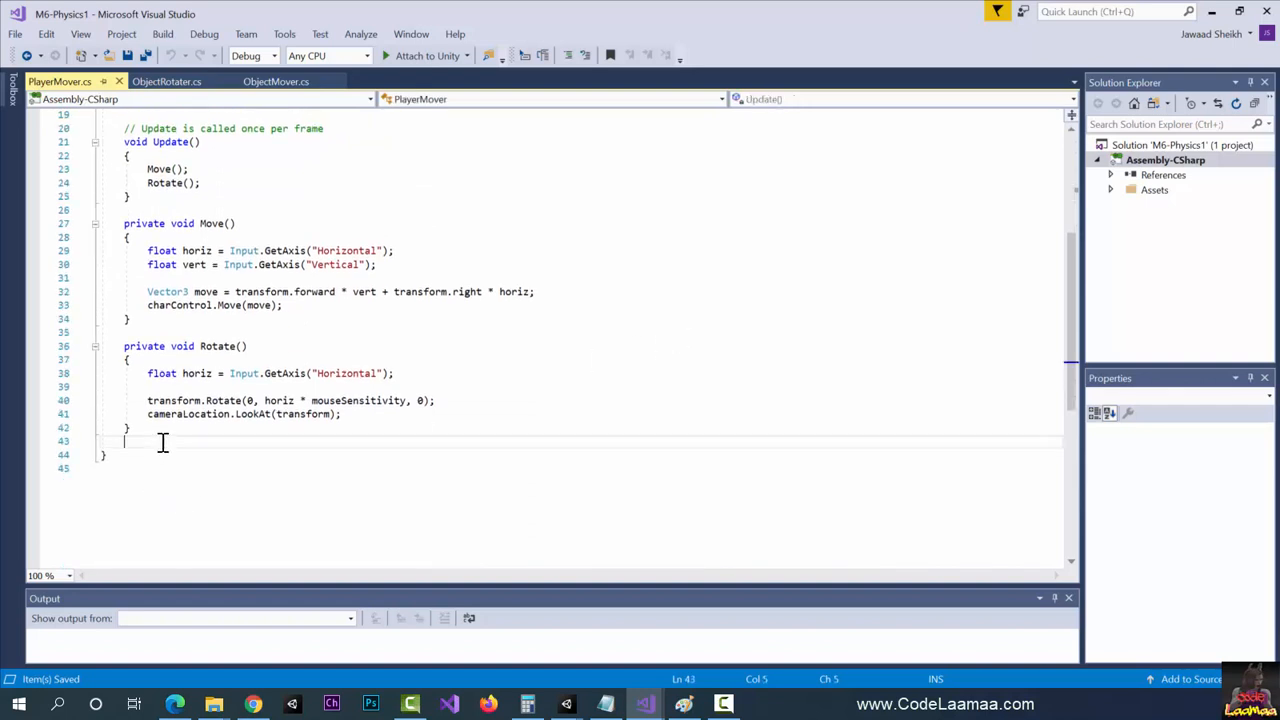
{"action": "key", "text": "Return"}
{"action": "key", "text": "Return"}
{"action": "key", "text": "Return"}
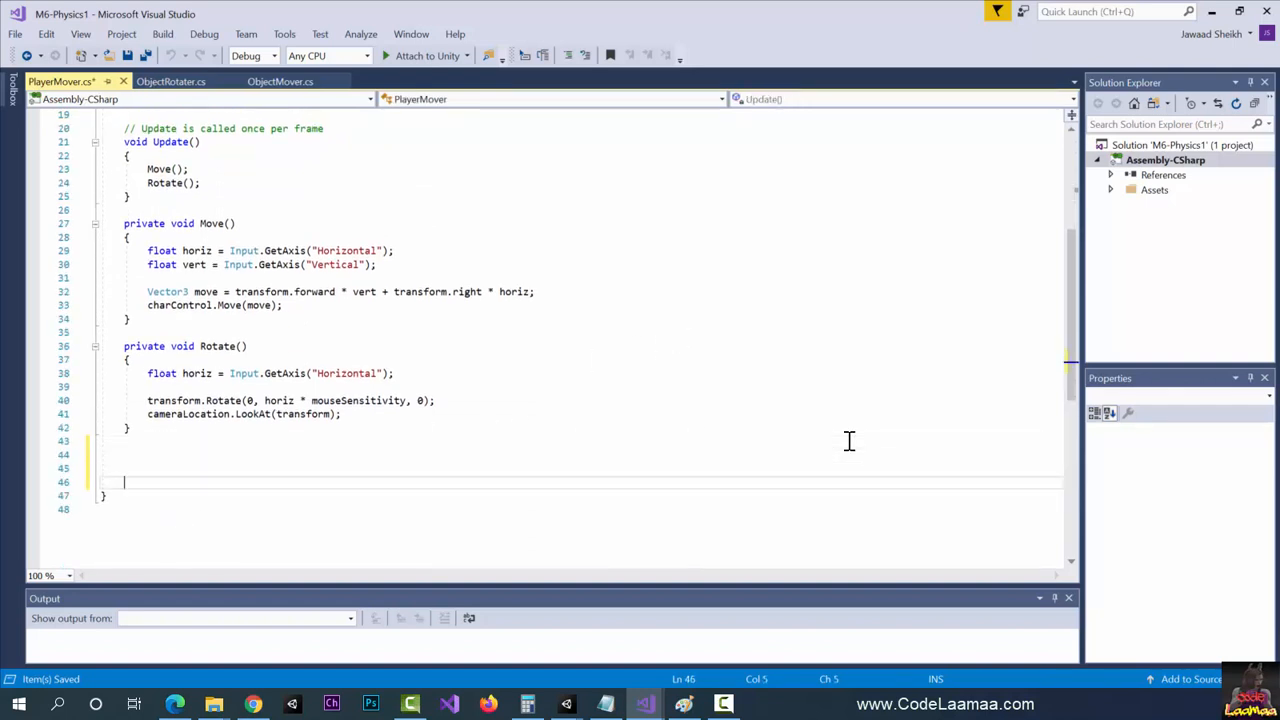
{"action": "key", "text": "Up"}
{"action": "key", "text": "Up"}
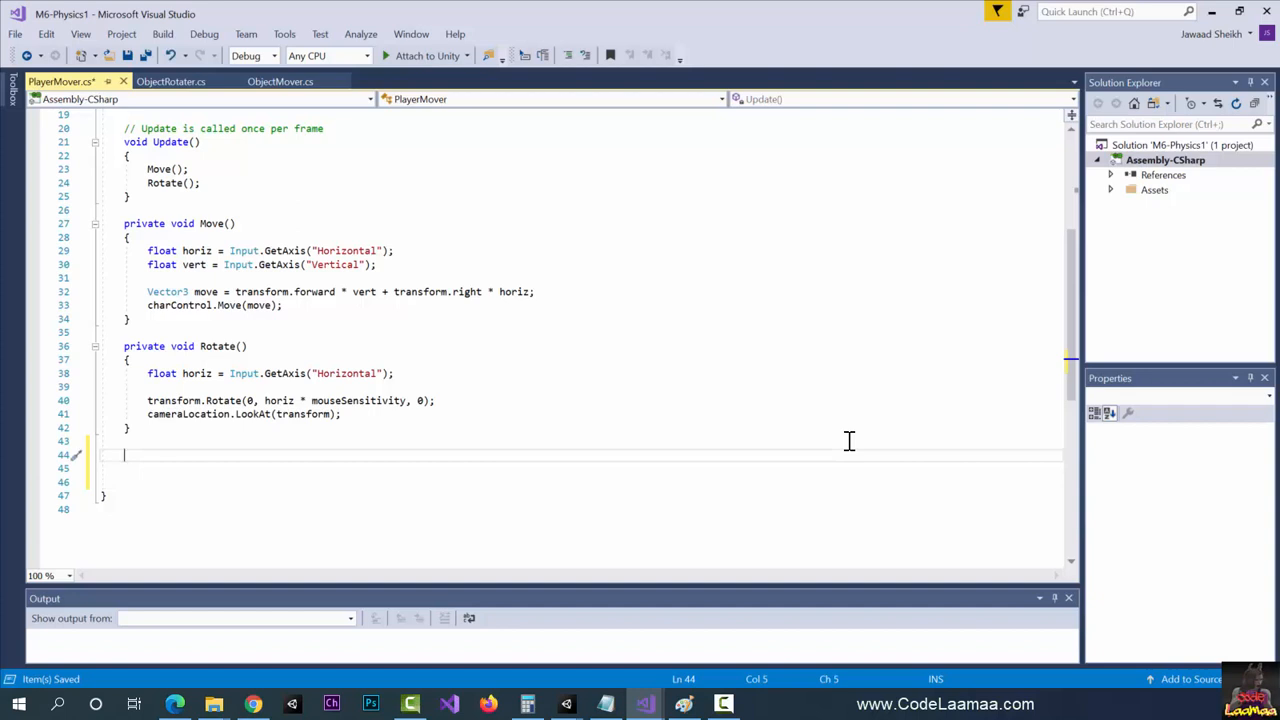
{"action": "type", "text": "OnColl"}
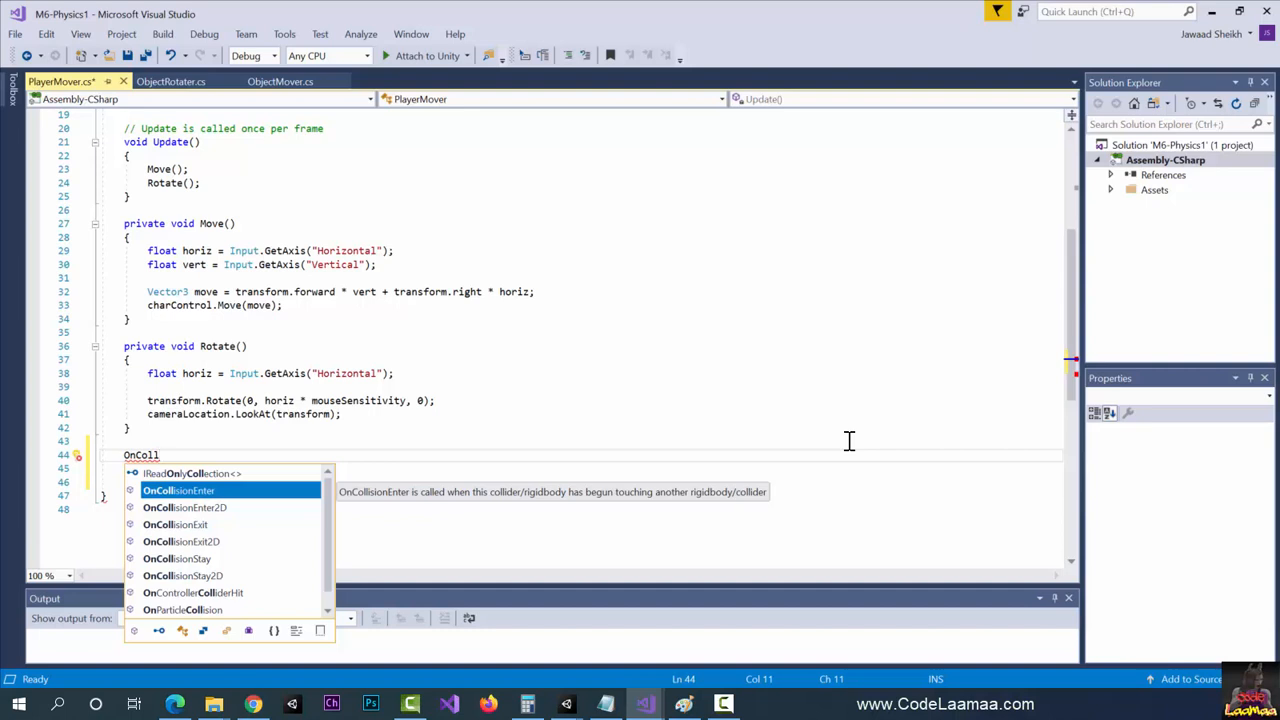
{"action": "key", "text": "Tab"}
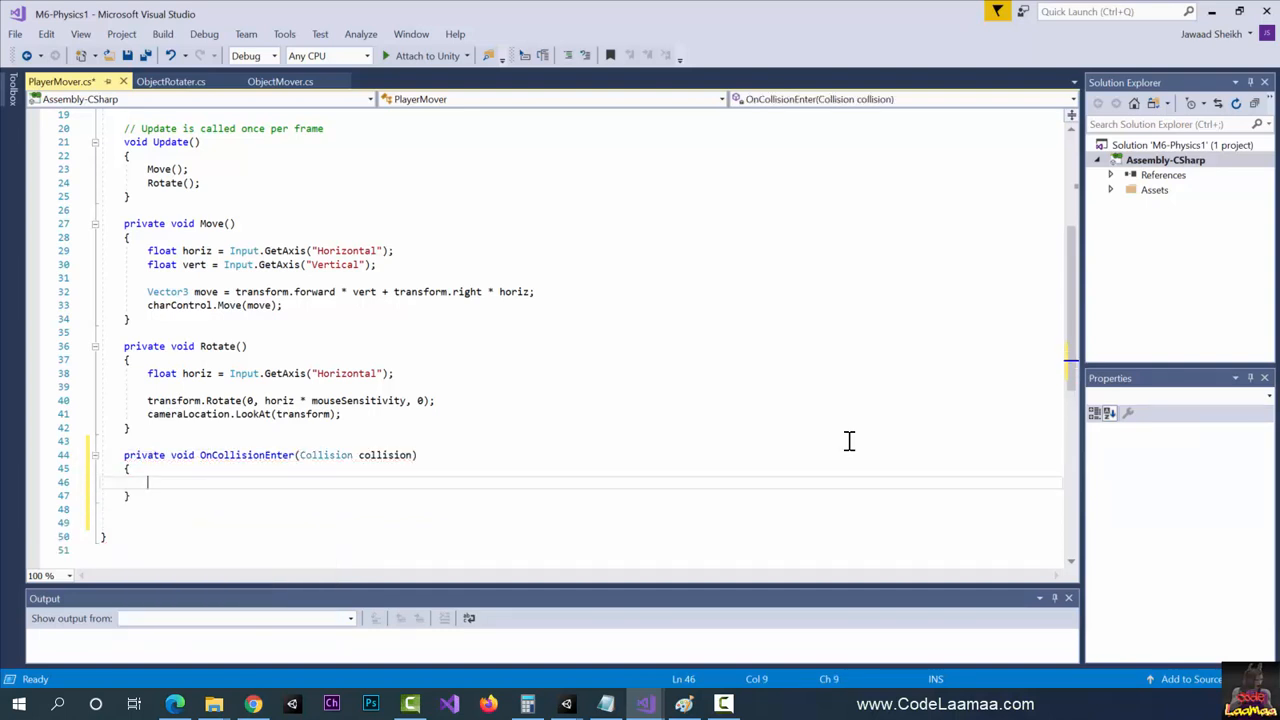
{"action": "type", "text": "print(\"Colli"}
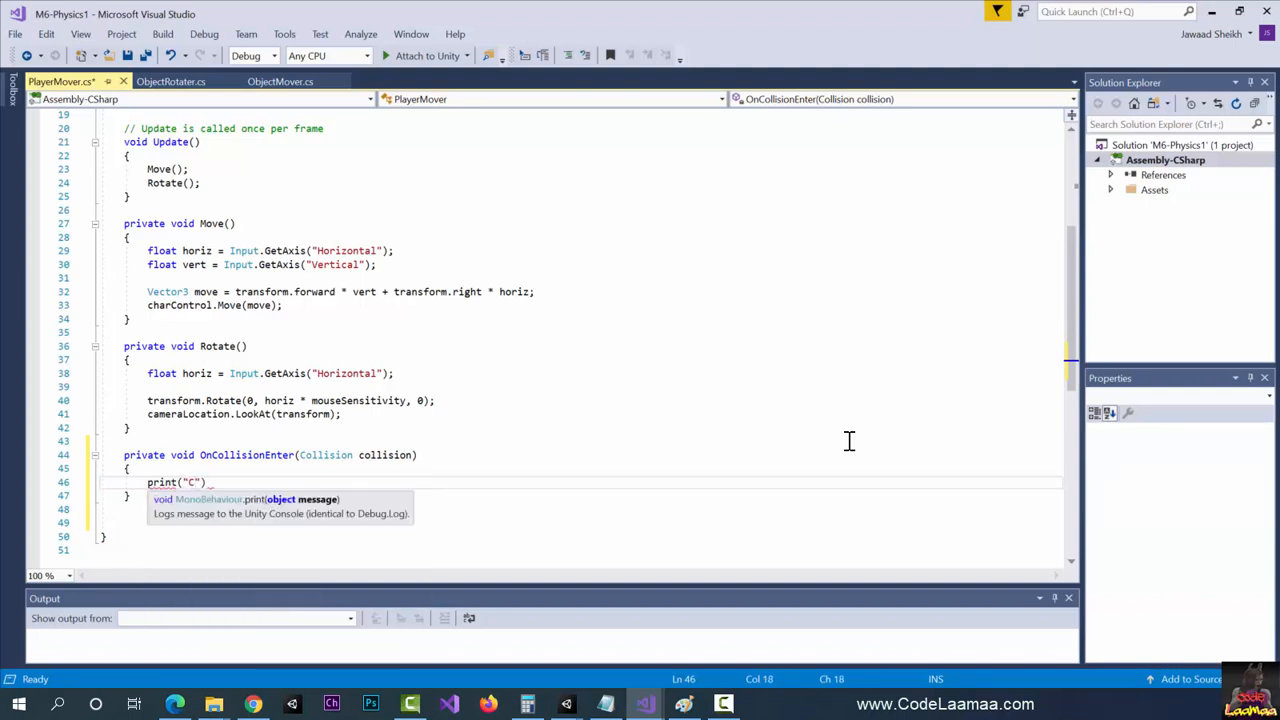
{"action": "type", "text": "ded\");"}
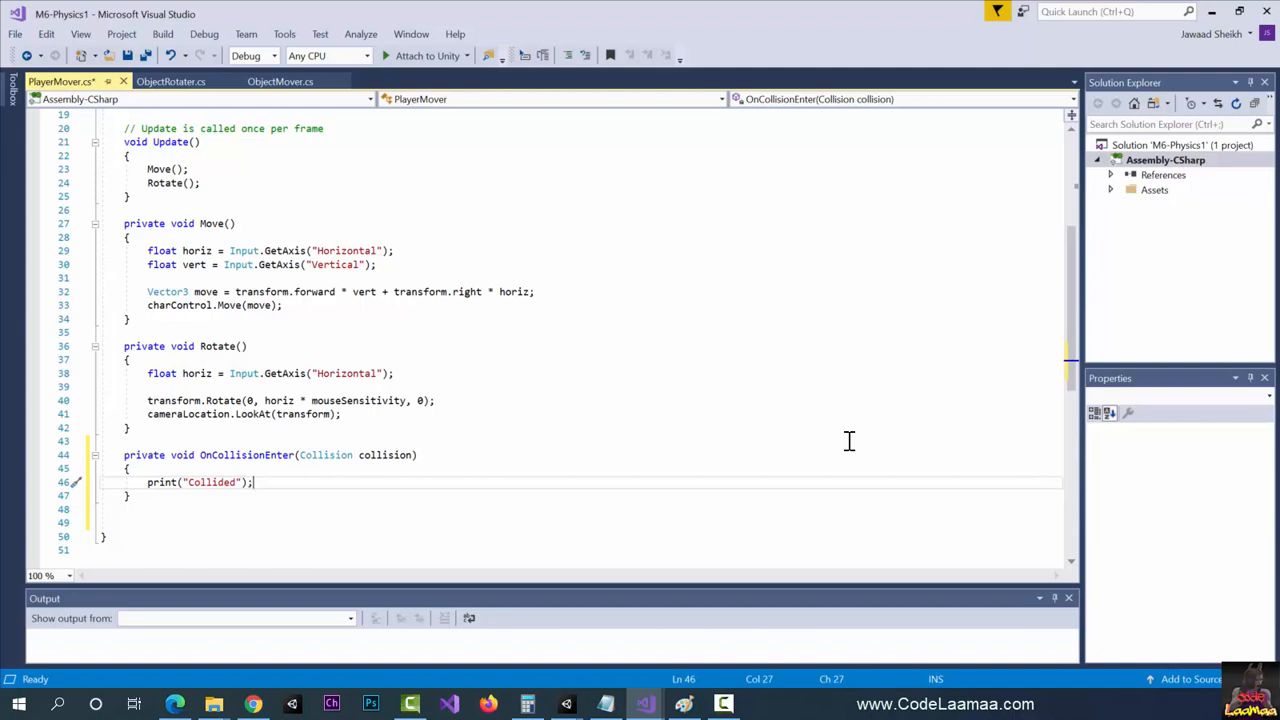
Add PlayerPrefs.SetInt("Collided", 1); after the print statement in OnCollisionEnter and save the PlayerMover script.
{"action": "key", "text": "Return"}
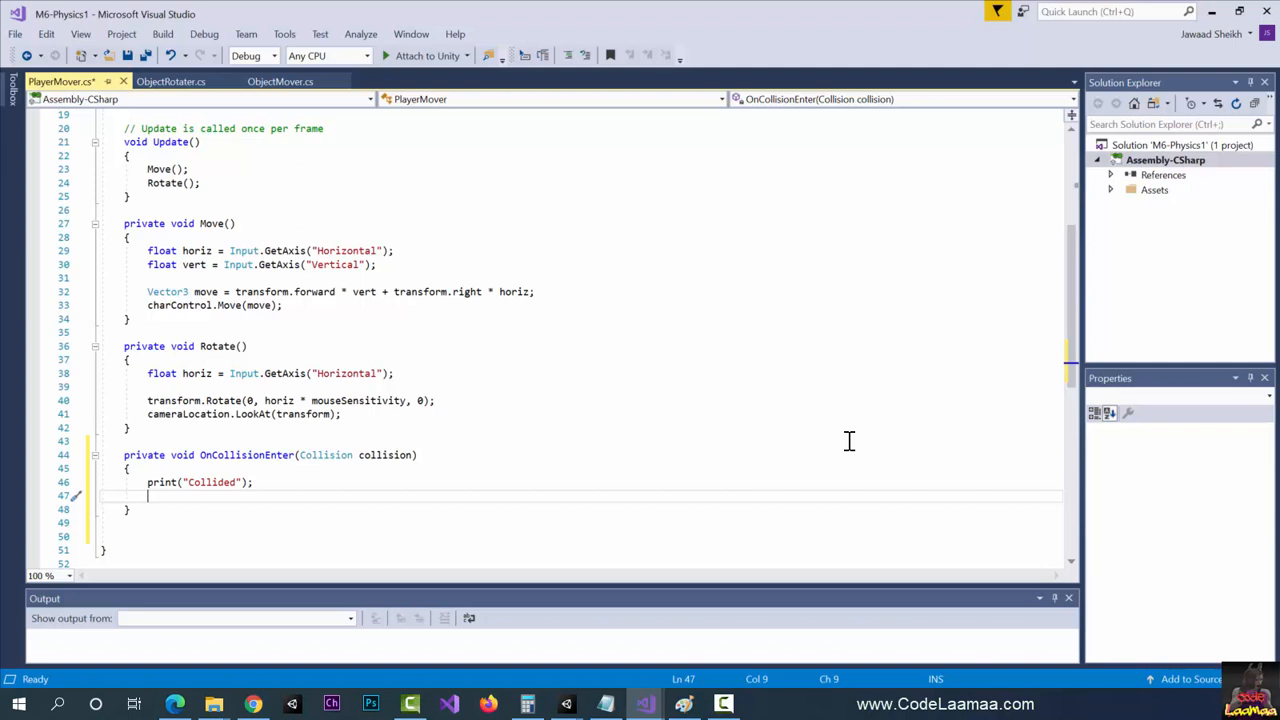
{"action": "type", "text": "PlayerP"}
{"action": "key", "text": "Tab"}
{"action": "type", "text": "."}
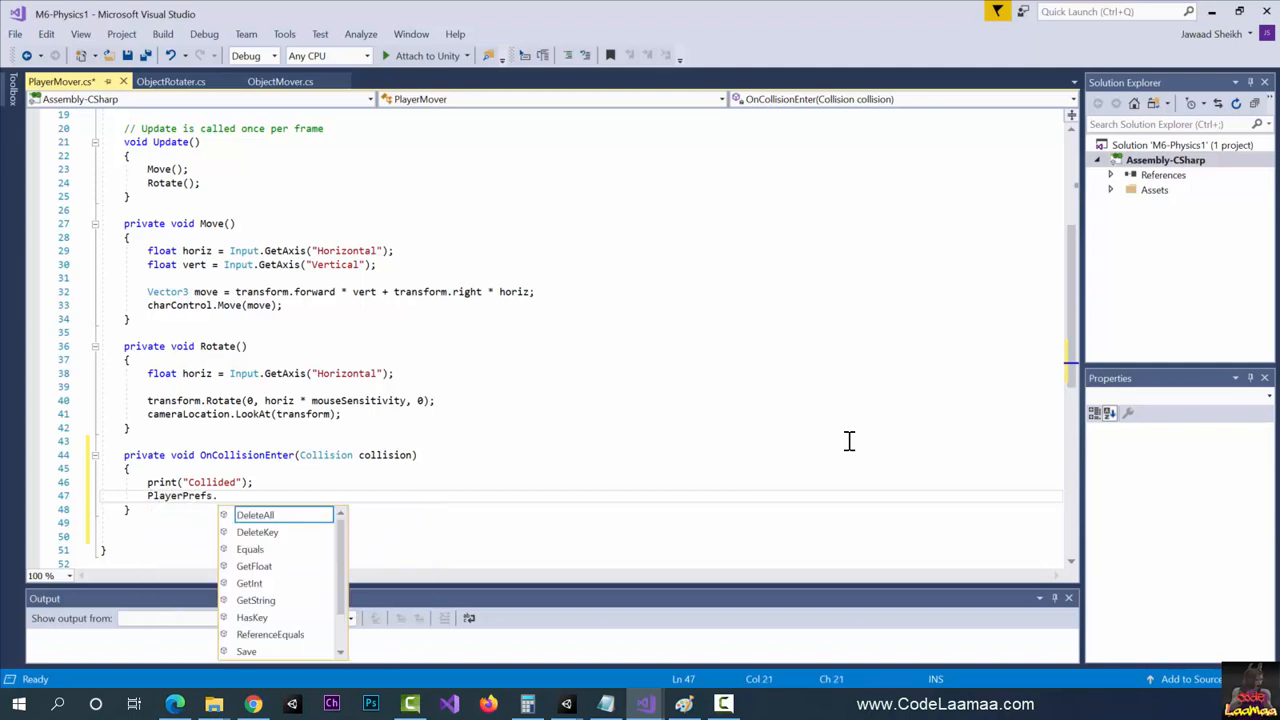
{"action": "type", "text": "seti(\""}
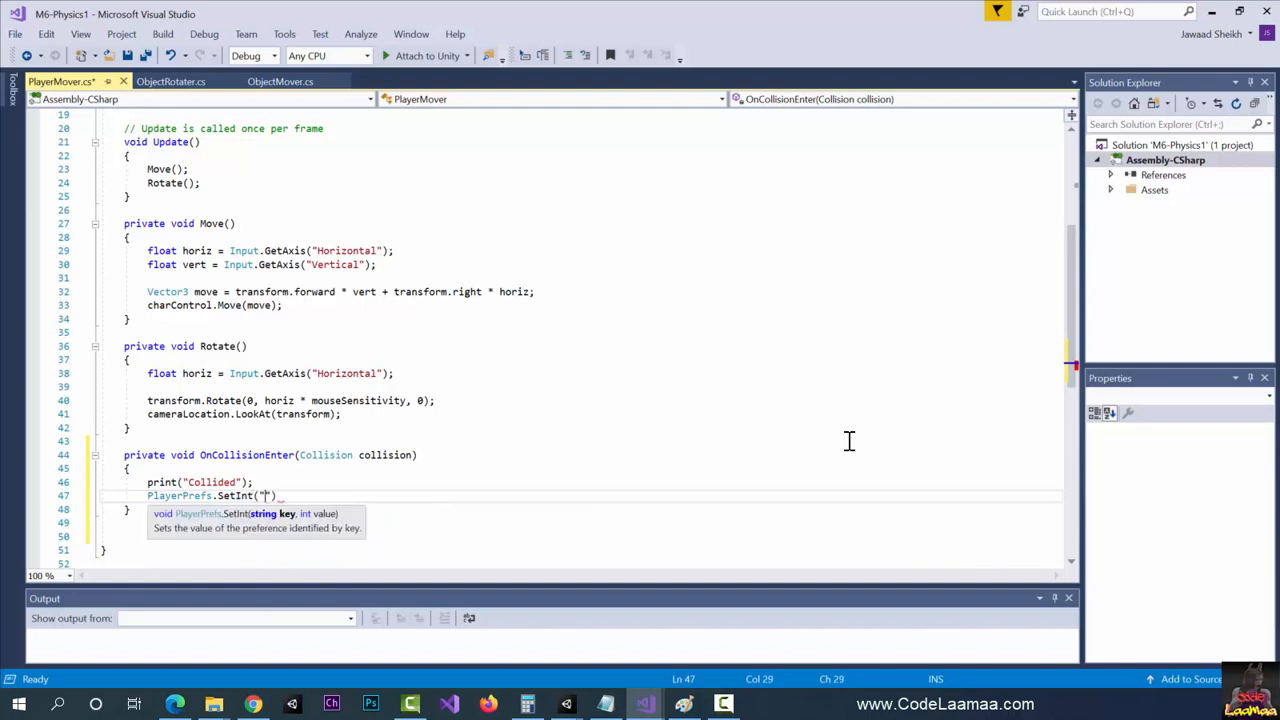
{"action": "type", "text": "Collided\", 1);"}
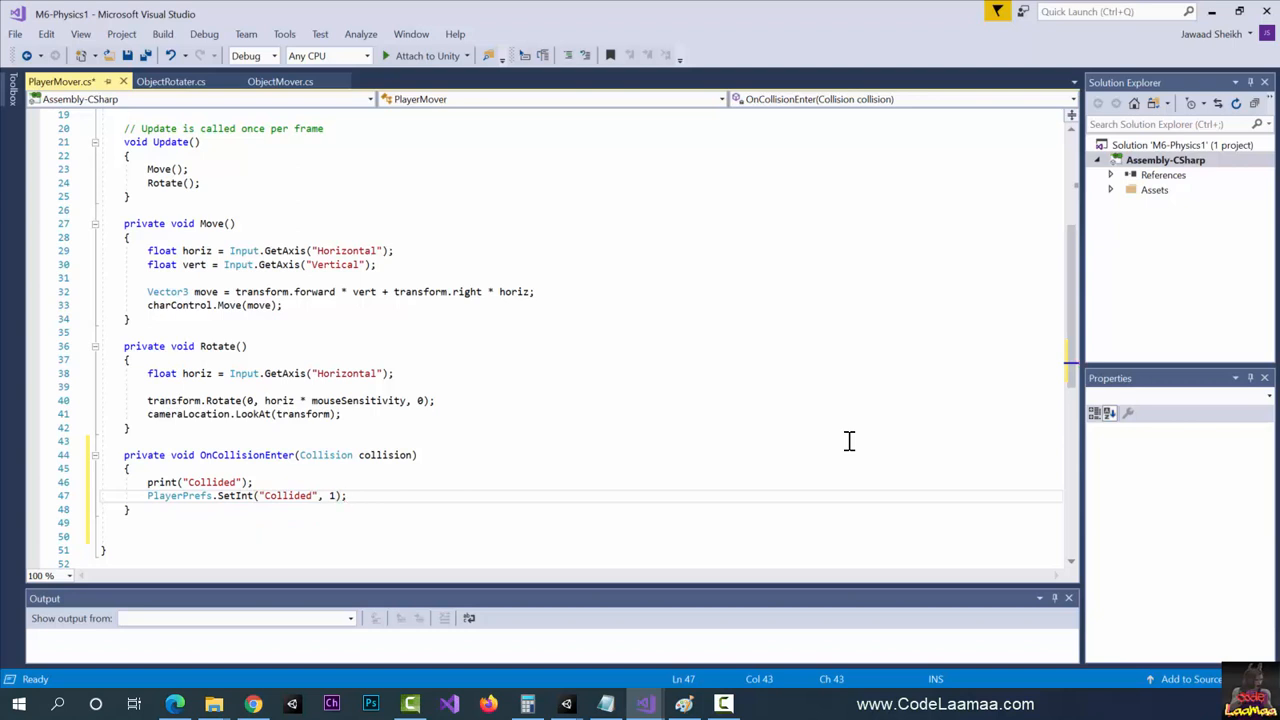
{"action": "key", "text": "ctrl+s"}
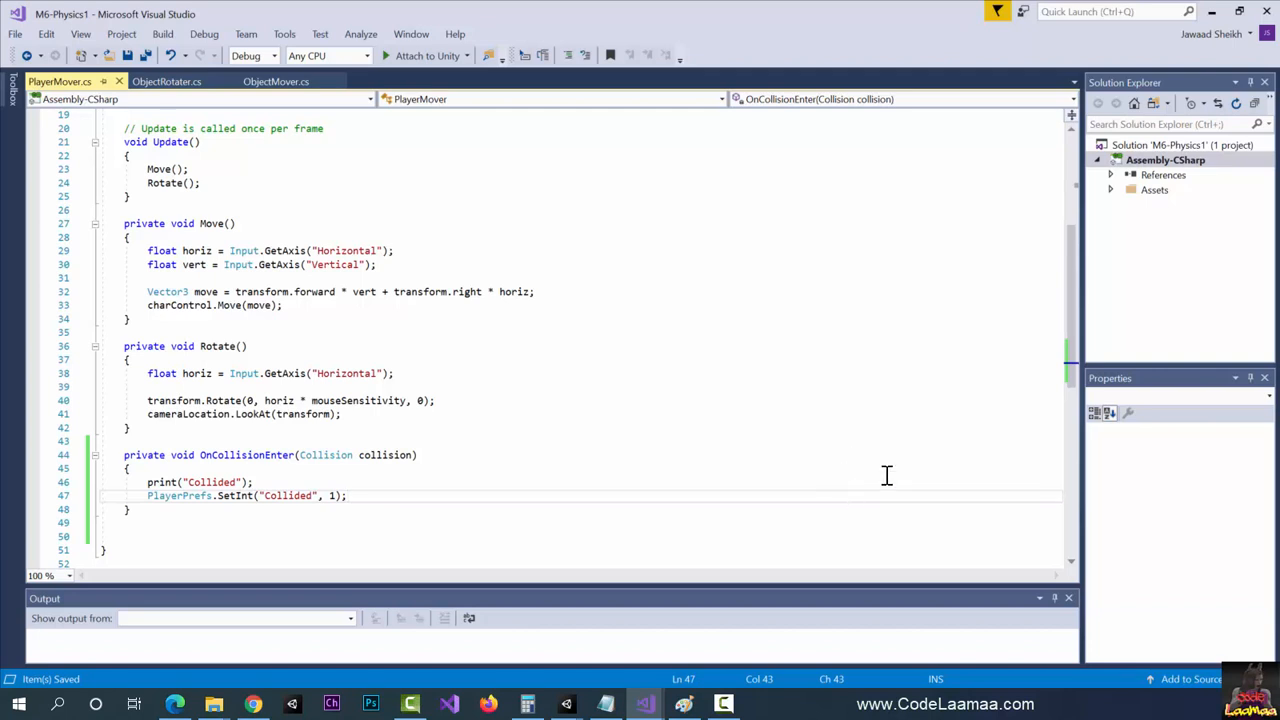
Open GameSceneManager.cs from the solution's Assets/Scripts folder.
{"action": "left_click", "coordinate": [1110, 190]}
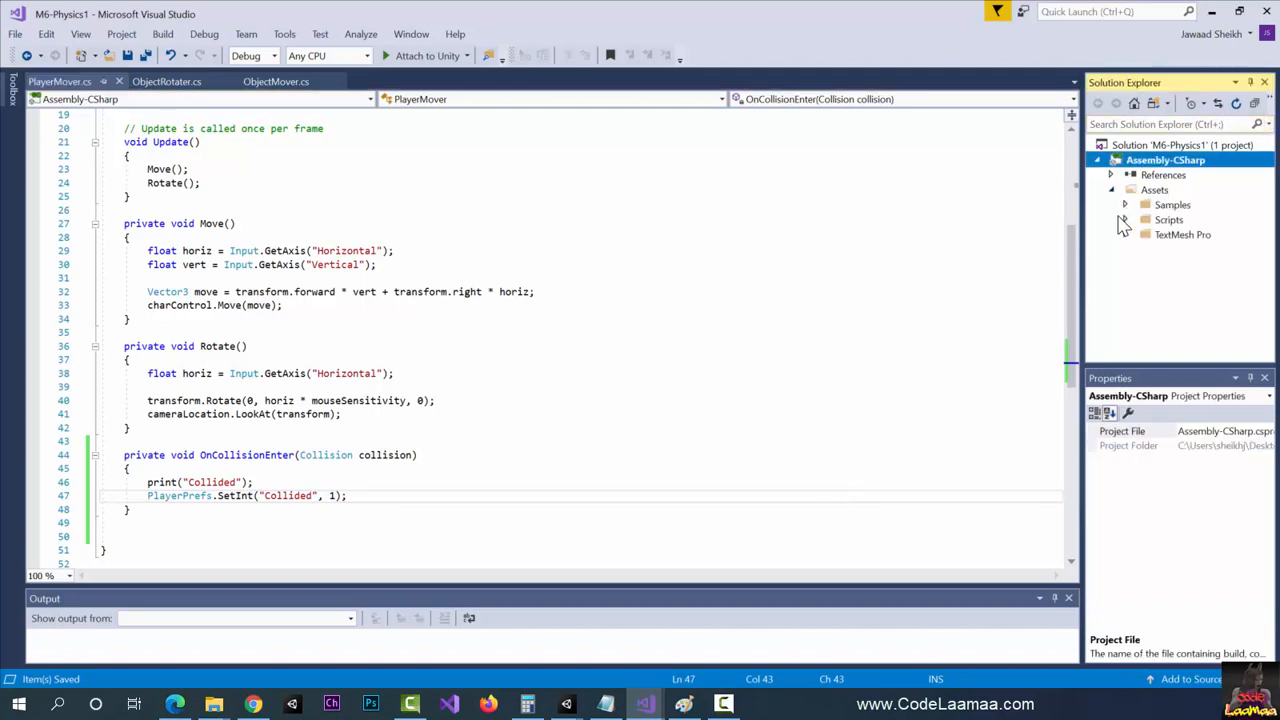
{"action": "left_click", "coordinate": [1125, 219]}
{"action": "double_click", "coordinate": [1198, 236]}
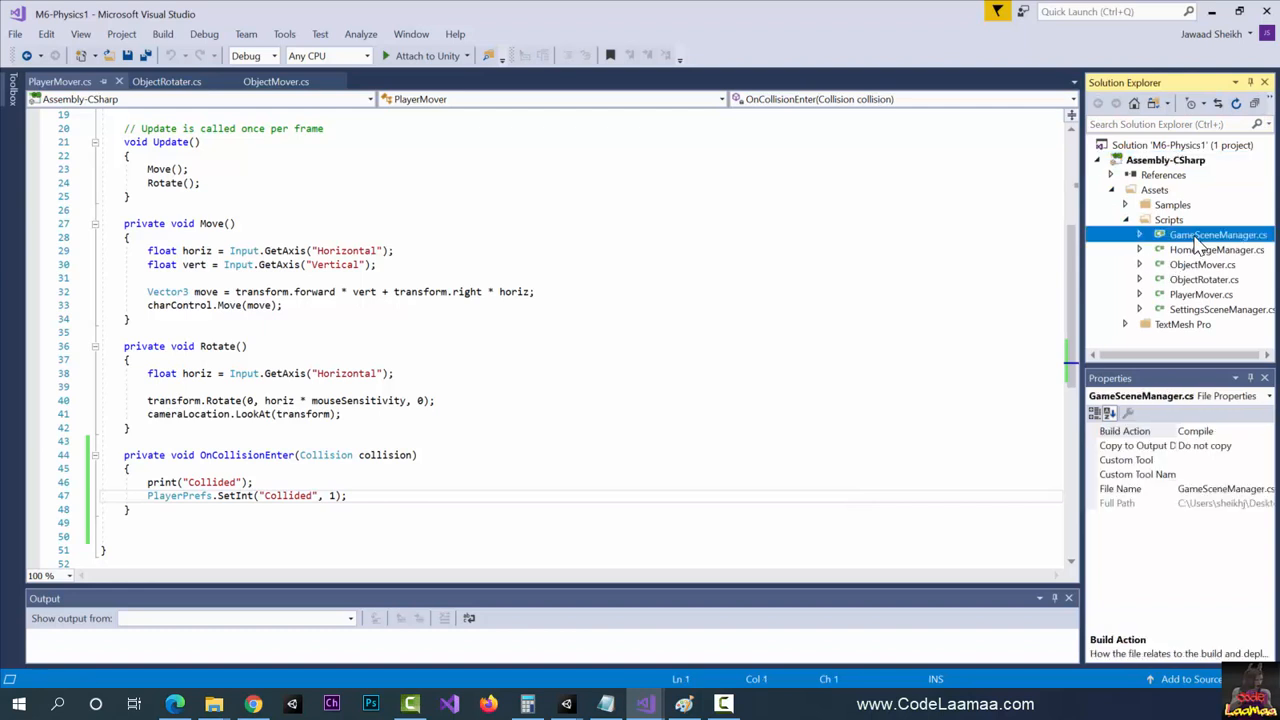
Comment out the currentTime % 3 block that plays explosionSound in the LoseTime coroutine, using /* and */.
{"action": "scroll", "coordinate": [854, 417], "scroll_direction": "down", "scroll_amount": 8}
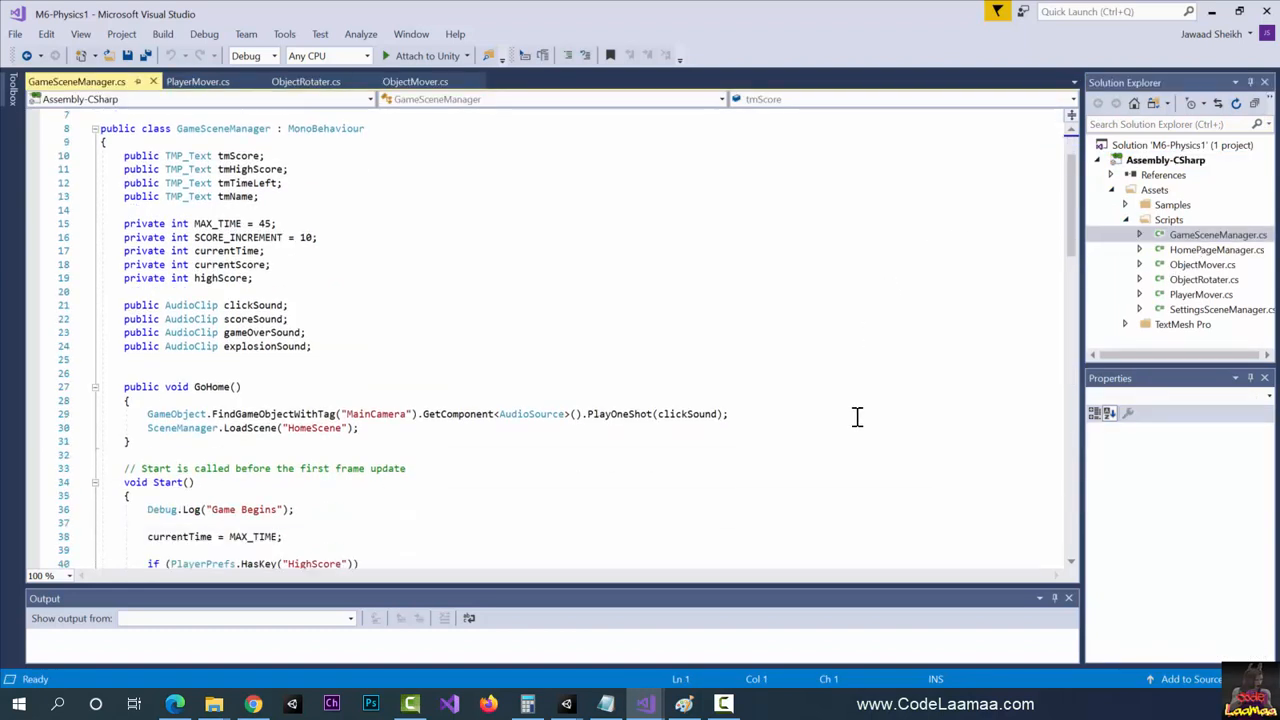
{"action": "scroll", "coordinate": [794, 410], "scroll_direction": "down", "scroll_amount": 10}
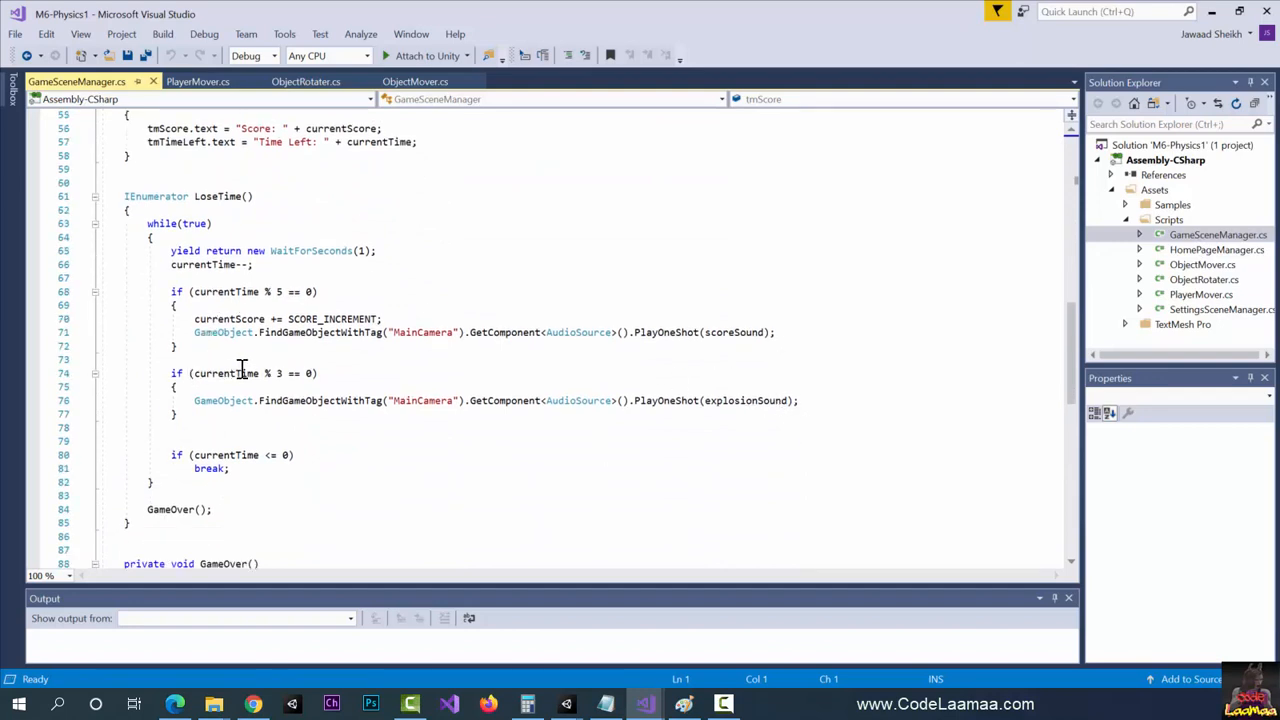
{"action": "left_click", "coordinate": [282, 373]}
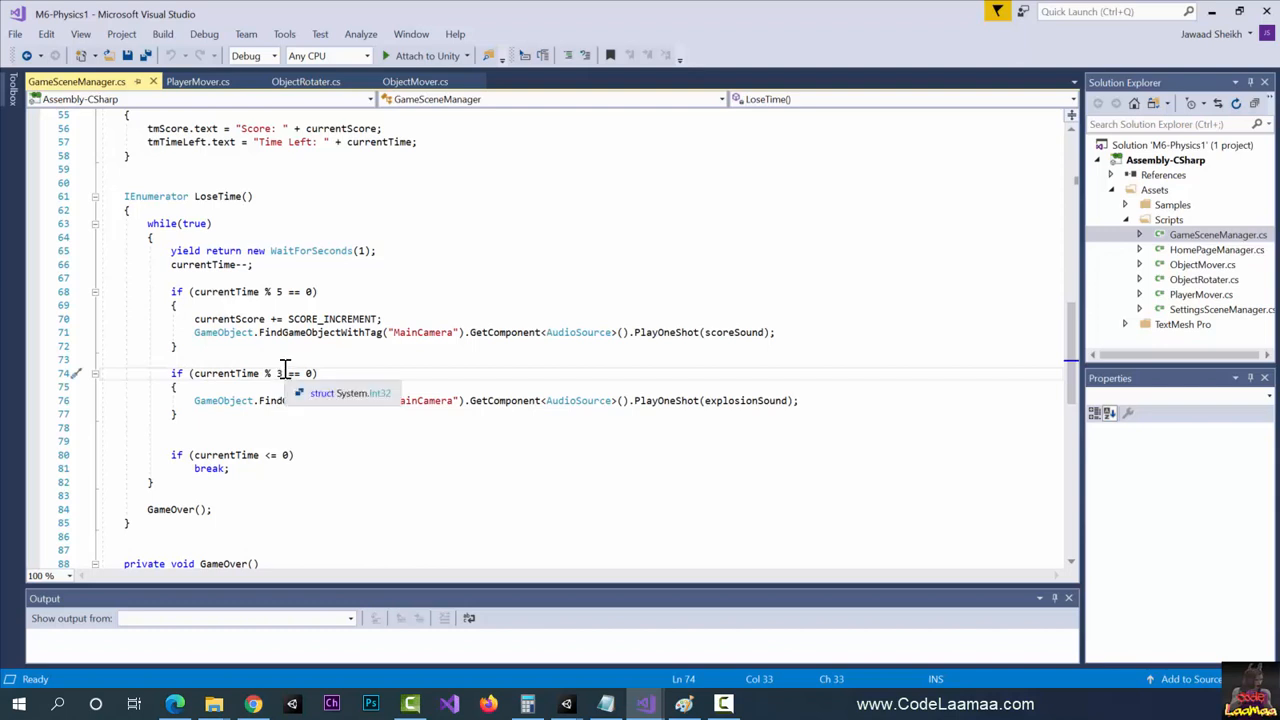
{"action": "left_click_drag", "start_coordinate": [788, 400], "coordinate": [705, 401]}
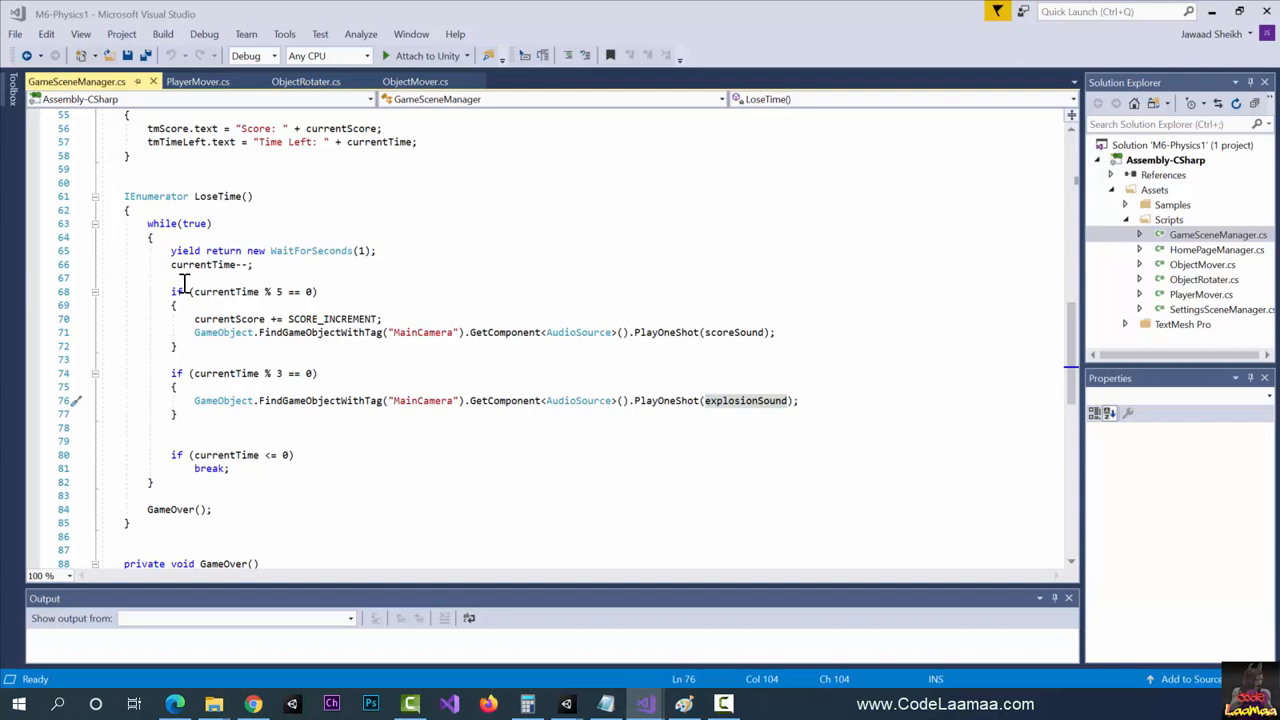
{"action": "left_click", "coordinate": [166, 373]}
{"action": "type", "text": "/*"}
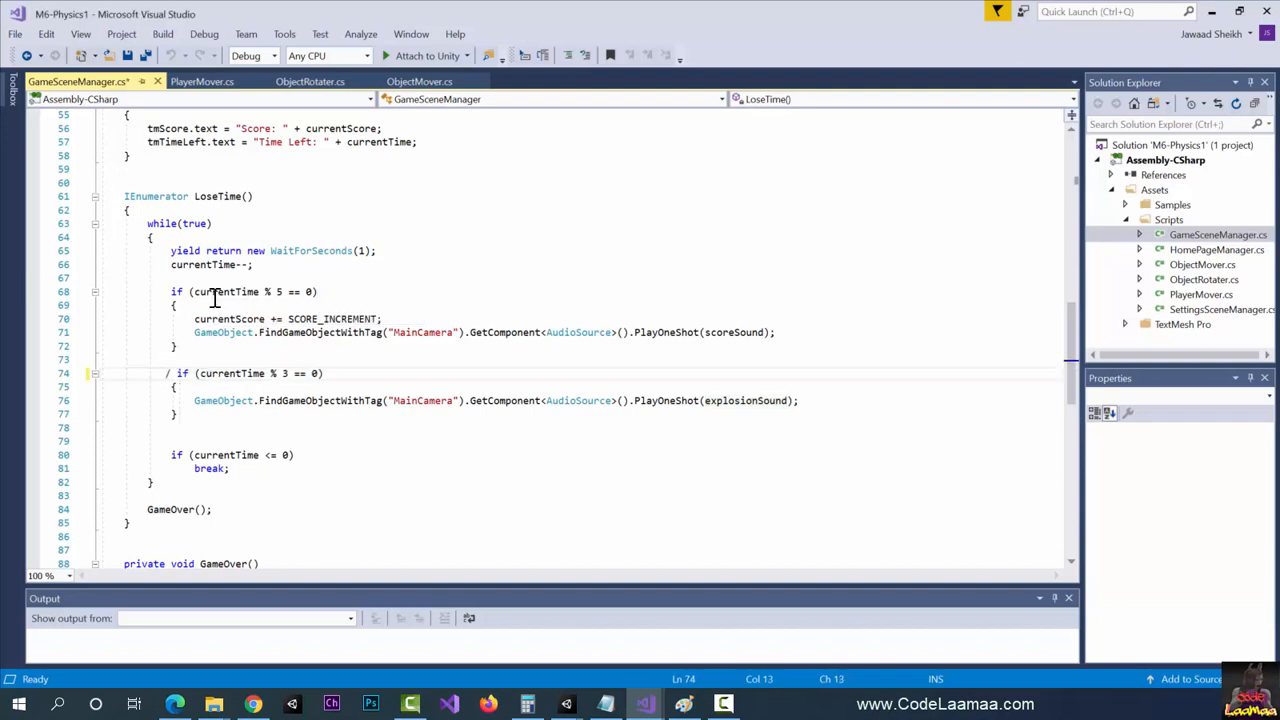
{"action": "left_click", "coordinate": [199, 416]}
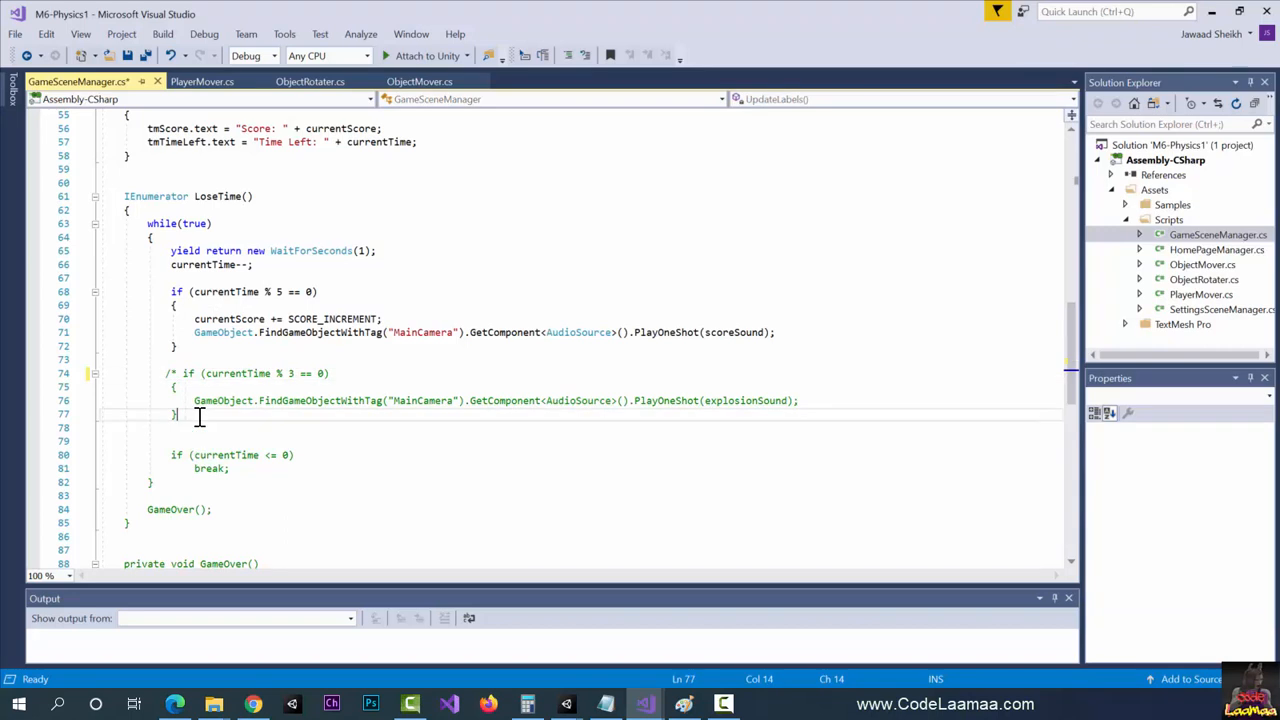
{"action": "type", "text": "*/"}
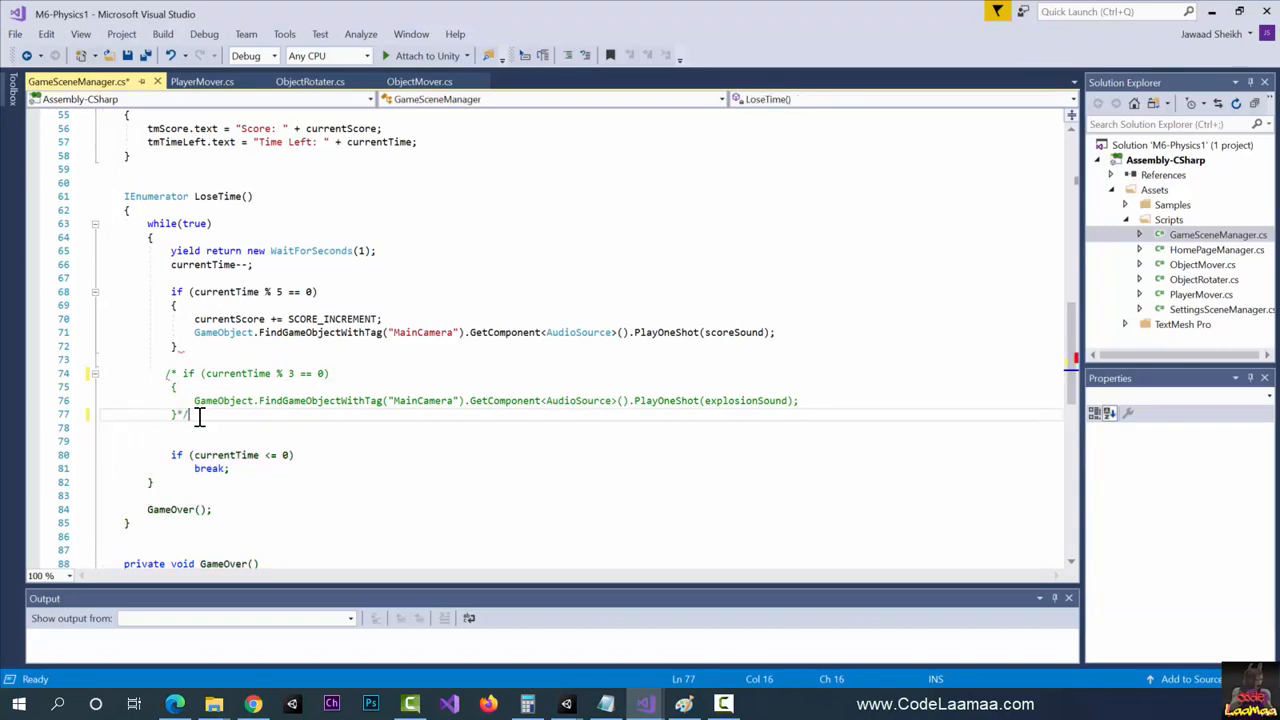
Add an empty if(PlayerPrefs.HasKey("Collided")) block in LoseTime, between the commented-out code and the currentTime <= 0 check.
{"action": "key", "text": "Return"}
{"action": "key", "text": "Return"}
{"action": "key", "text": "Return"}
{"action": "scroll", "coordinate": [749, 400], "scroll_direction": "up", "scroll_amount": 1}
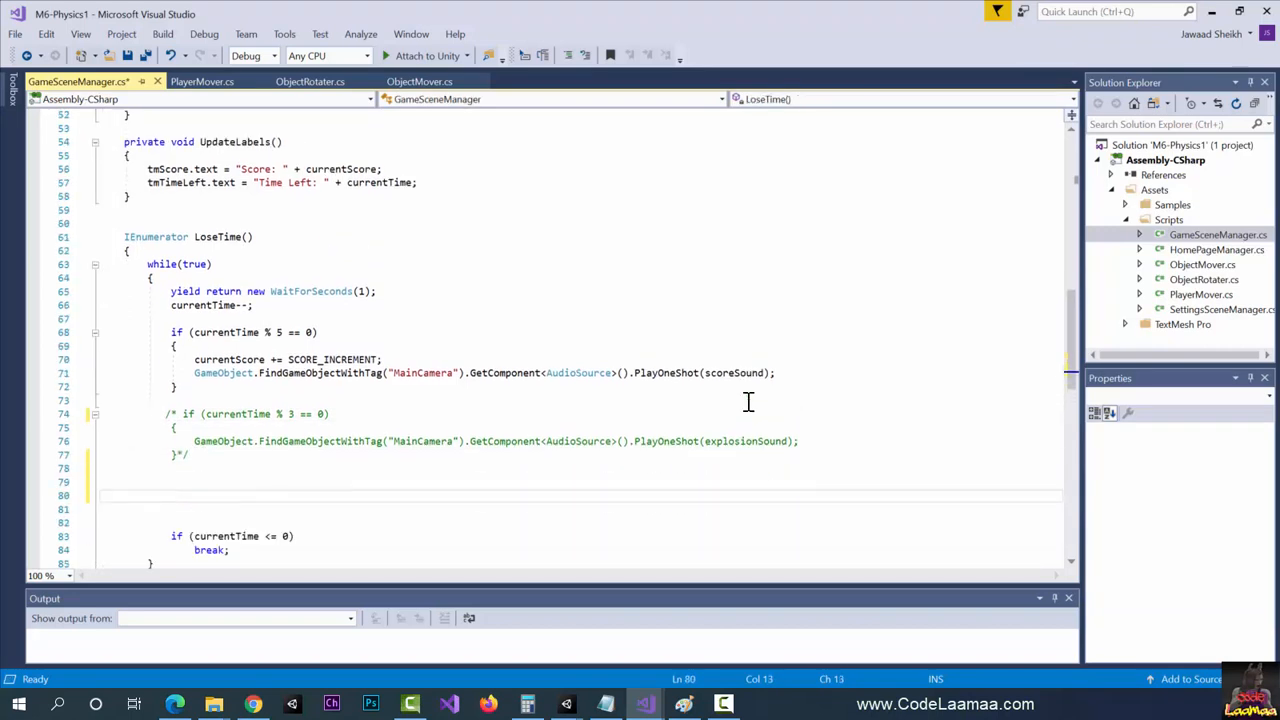
{"action": "scroll", "coordinate": [746, 394], "scroll_direction": "down", "scroll_amount": 6}
{"action": "scroll", "coordinate": [746, 394], "scroll_direction": "up", "scroll_amount": 1}
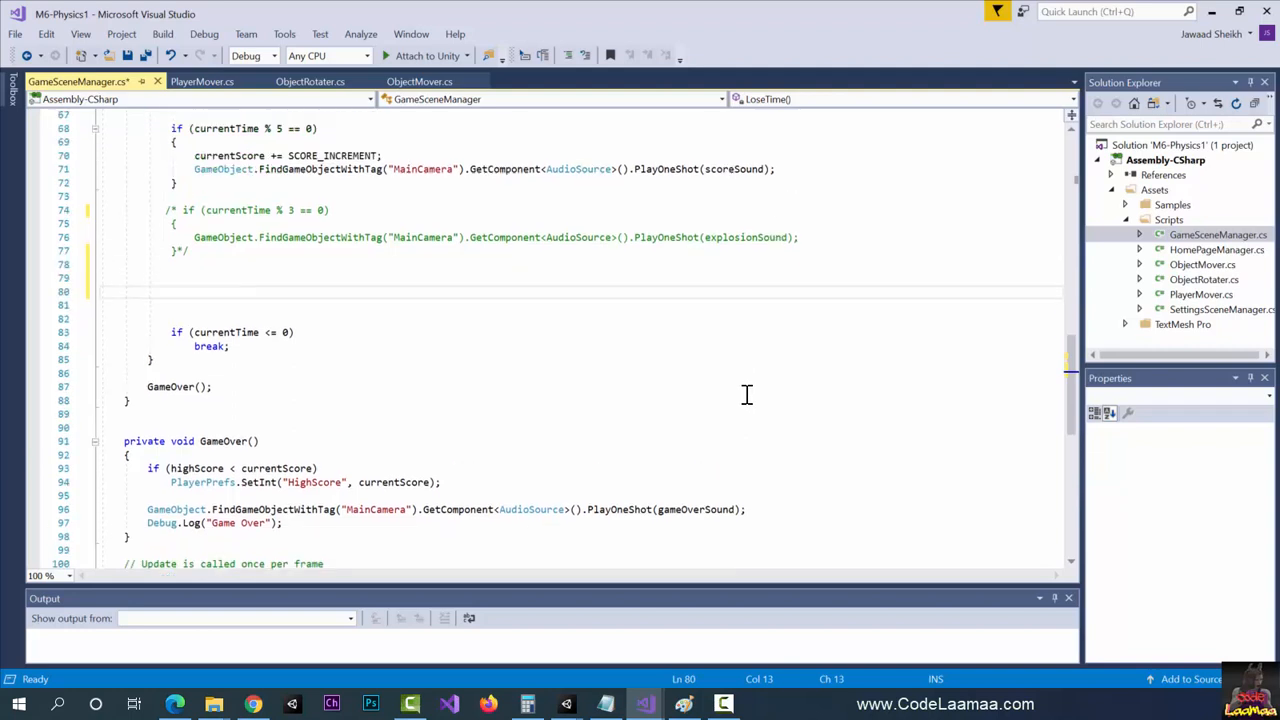
{"action": "key", "text": "Up"}
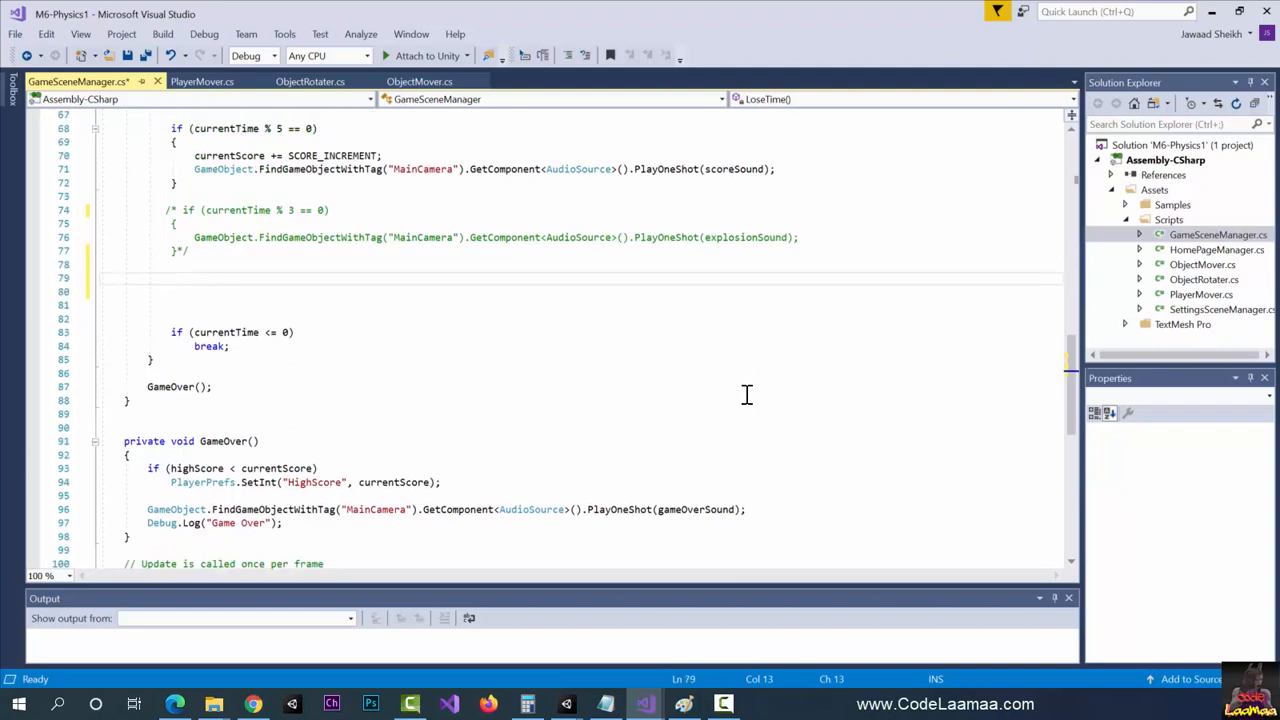
{"action": "type", "text": "if(PlayerP"}
{"action": "key", "text": "Tab"}
{"action": "type", "text": ".has"}
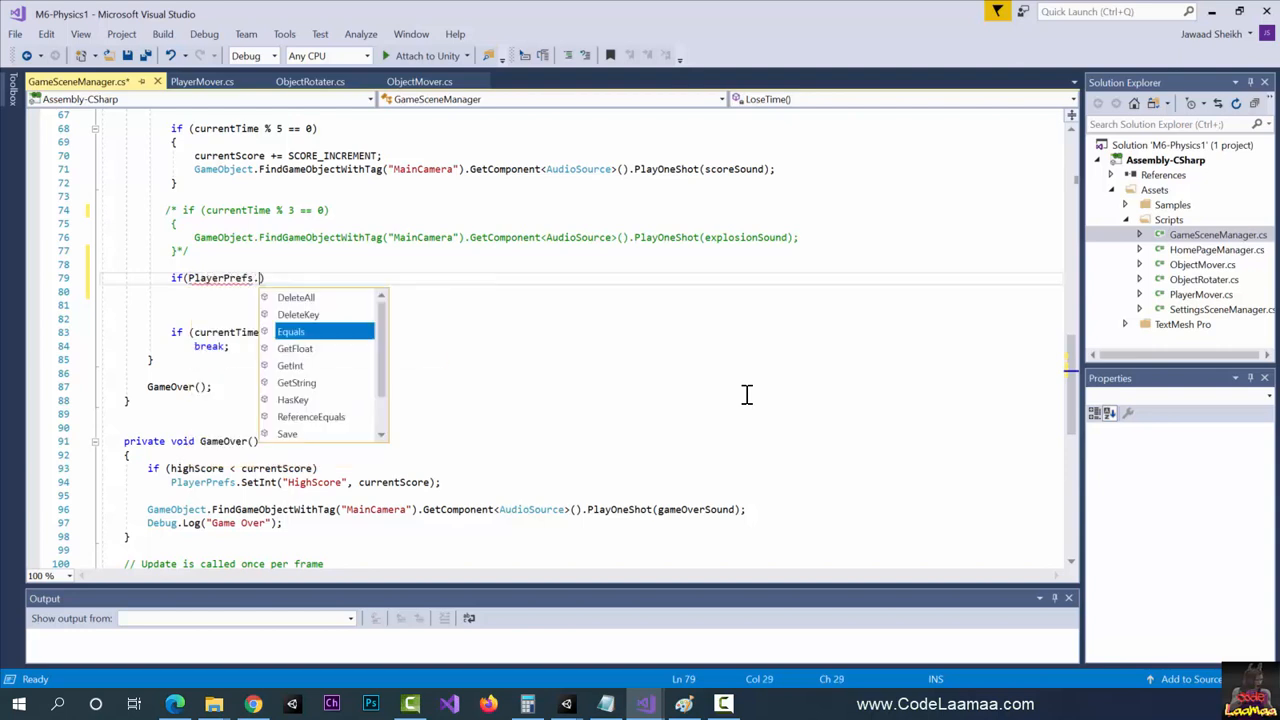
{"action": "type", "text": "(\"C"}
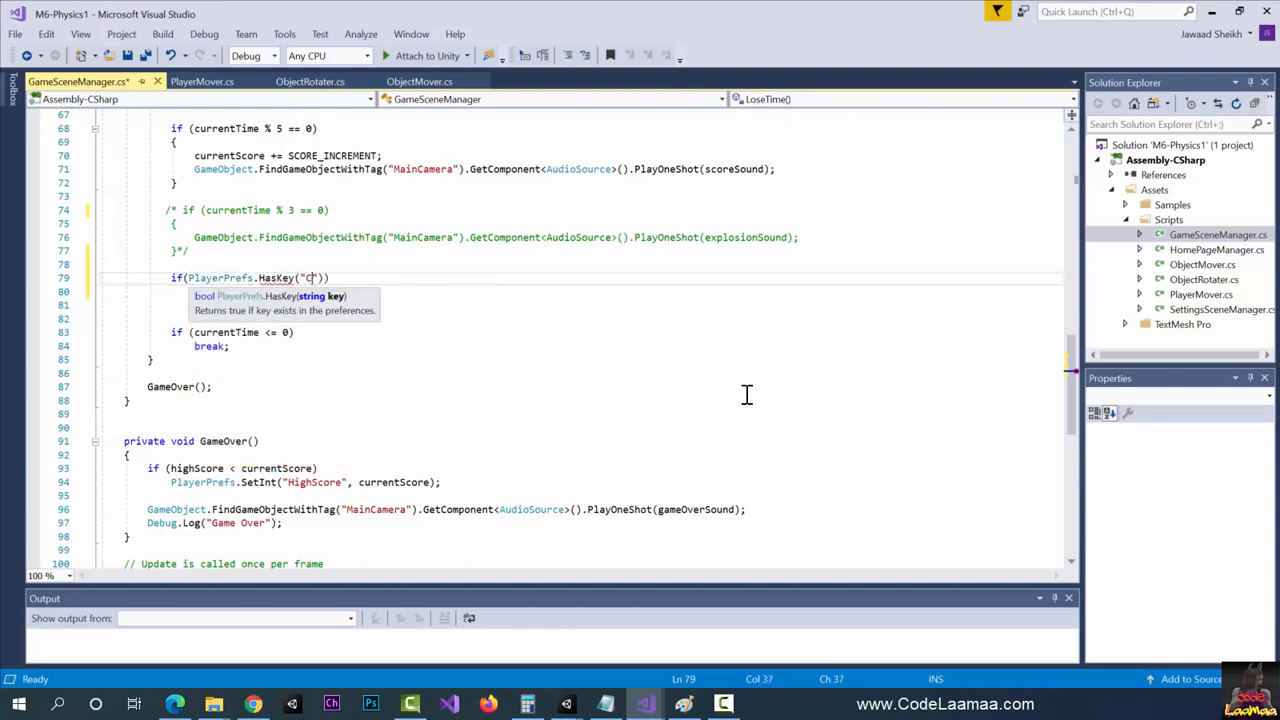
{"action": "type", "text": "o"}
{"action": "type", "text": "llided"}
{"action": "key", "text": "End"}
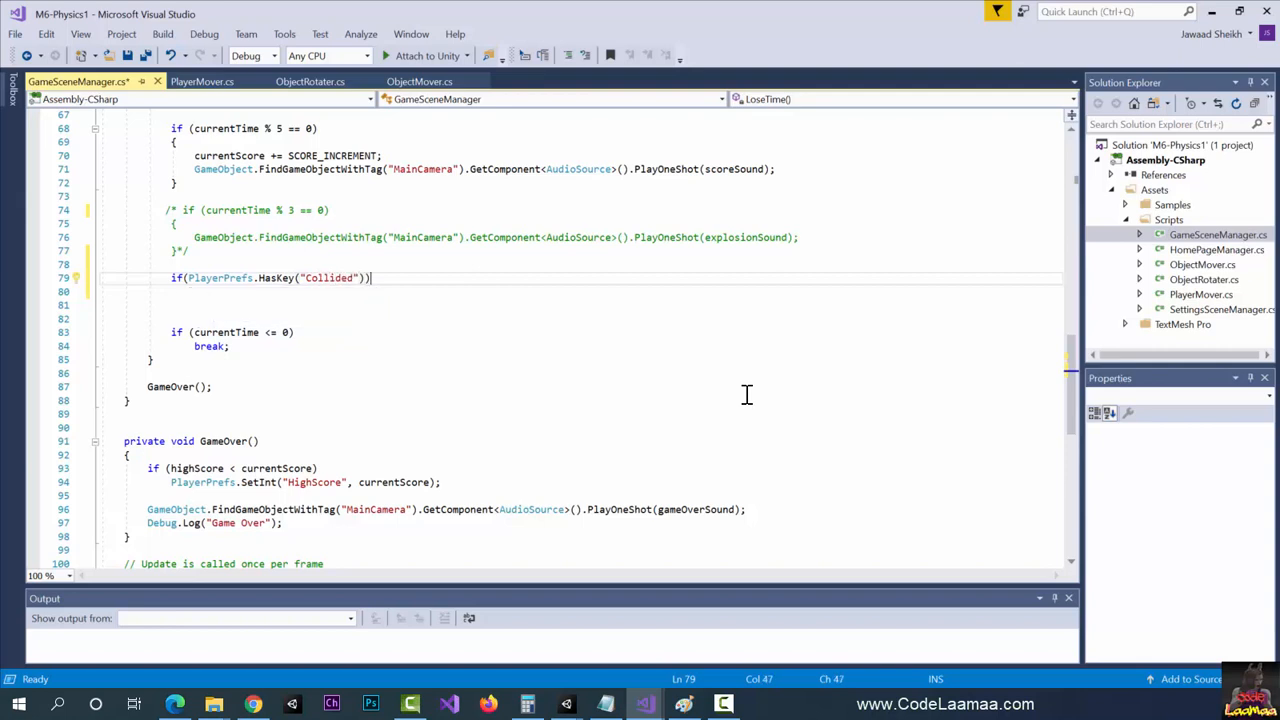
{"action": "key", "text": "Return"}
{"action": "type", "text": "{"}
{"action": "key", "text": "Return"}
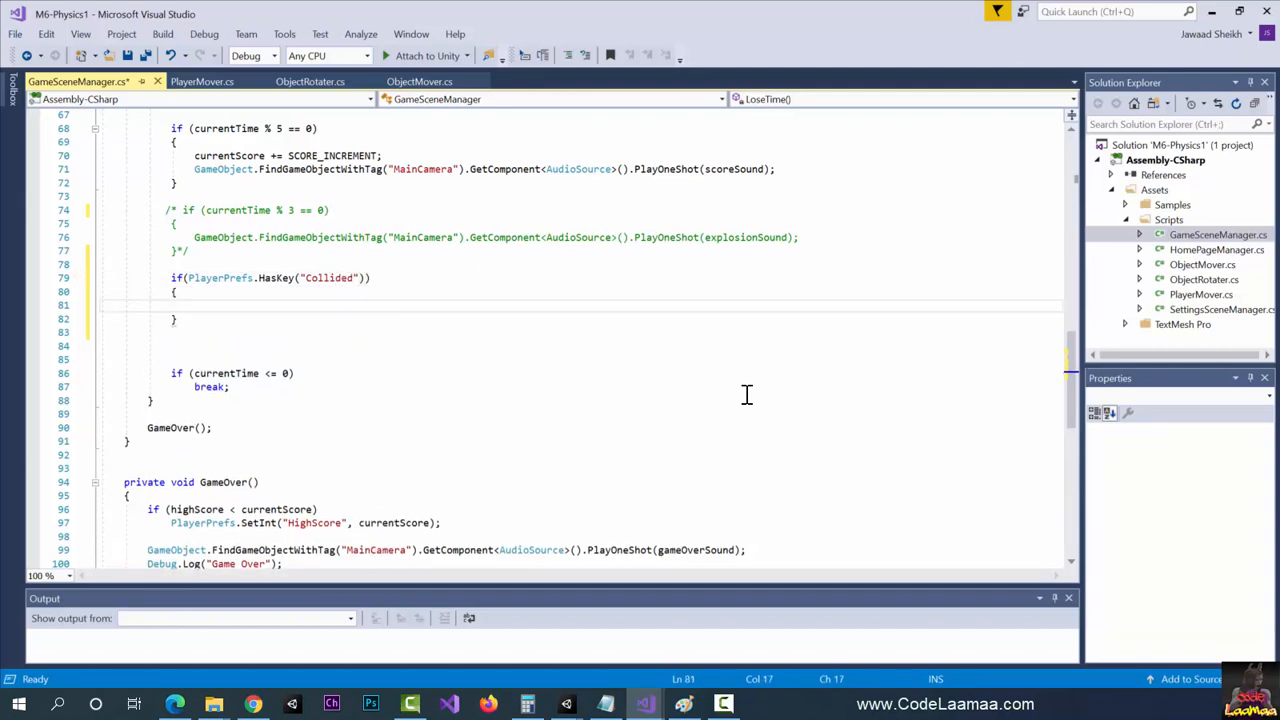
Nest an empty if(PlayerPrefs.GetInt("Collided") == 1) block inside the HasKey("Collided") block.
{"action": "type", "text": "if(PlayerP"}
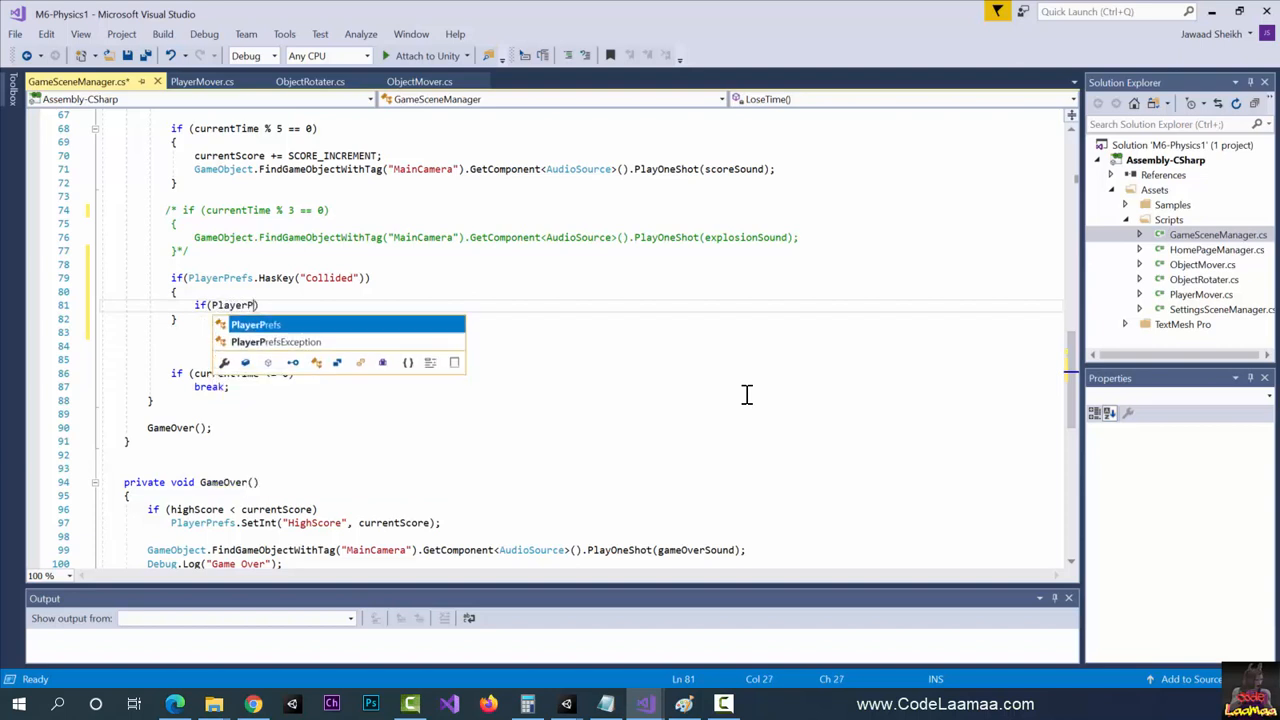
{"action": "type", "text": "refs.get"}
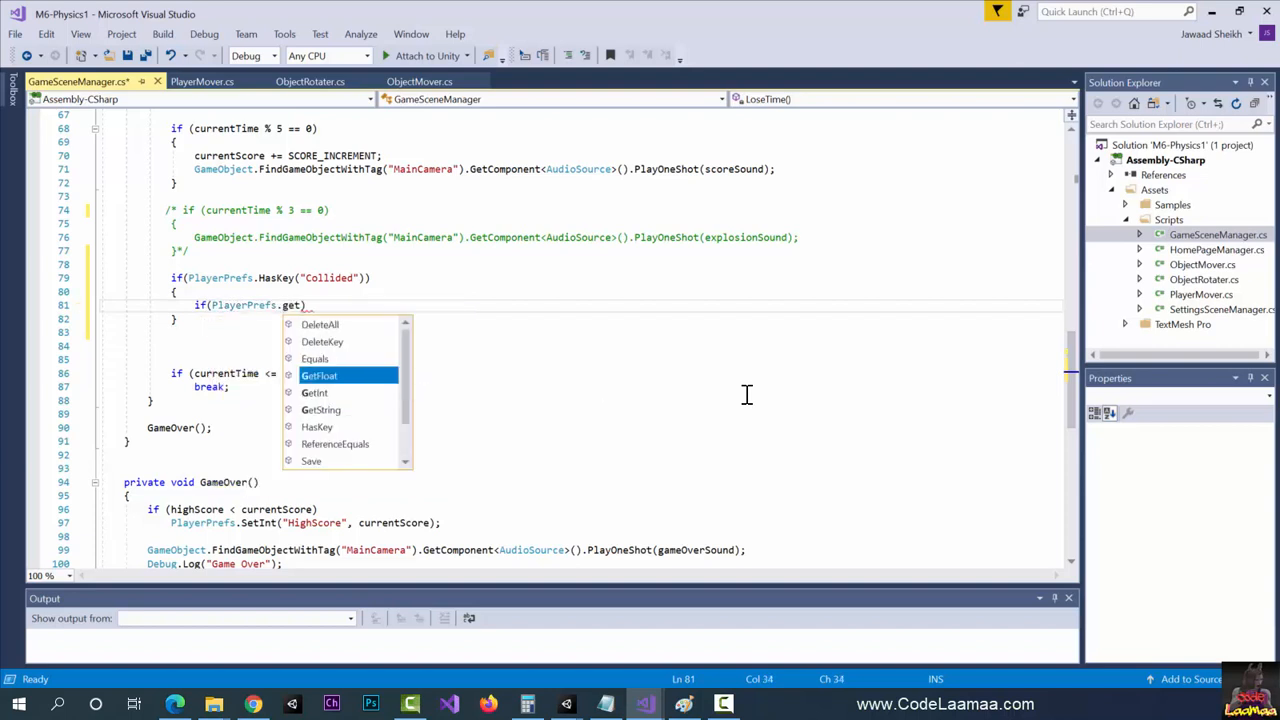
{"action": "type", "text": "In(\"Col"}
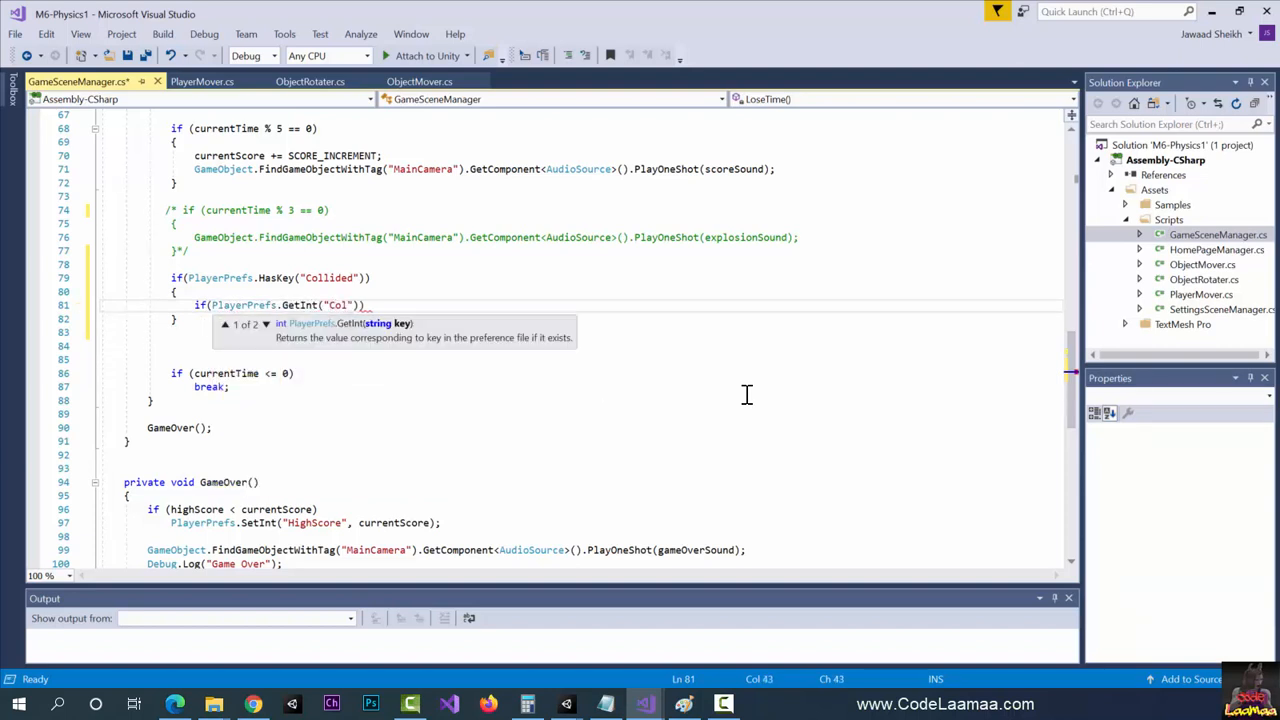
{"action": "type", "text": "lided\")"}
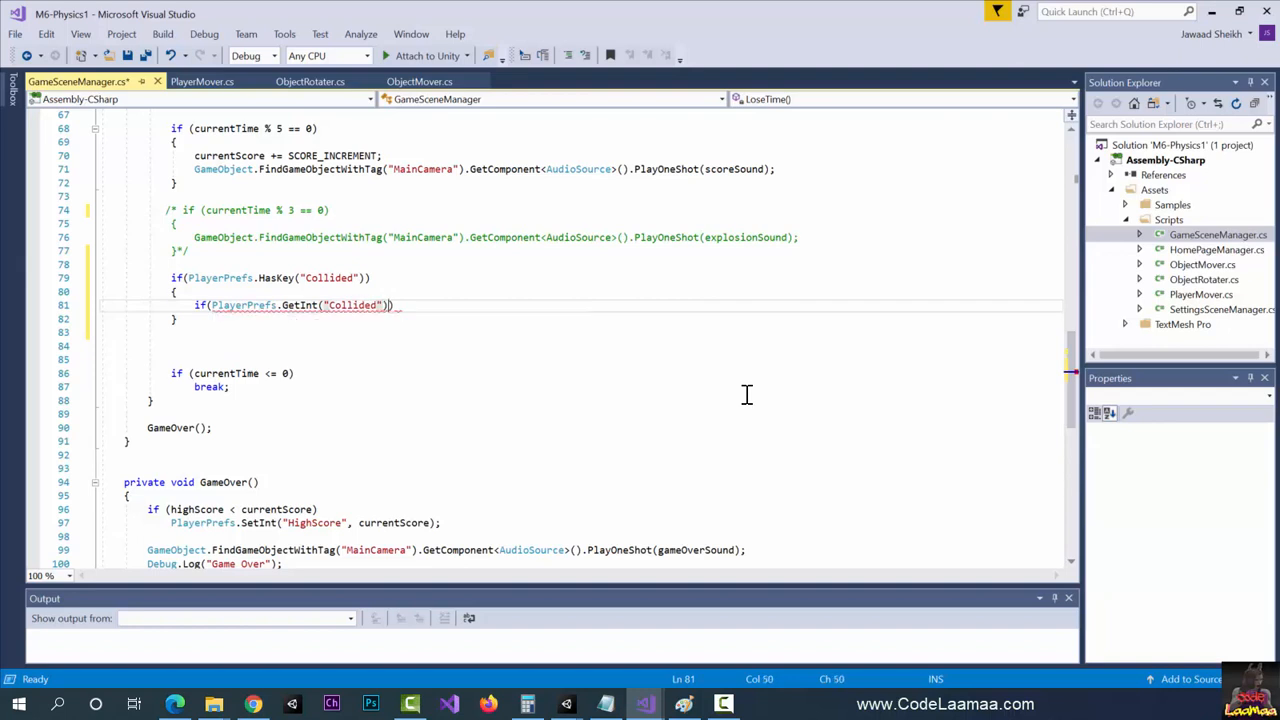
{"action": "type", "text": " == 1)"}
{"action": "key", "text": "Return"}
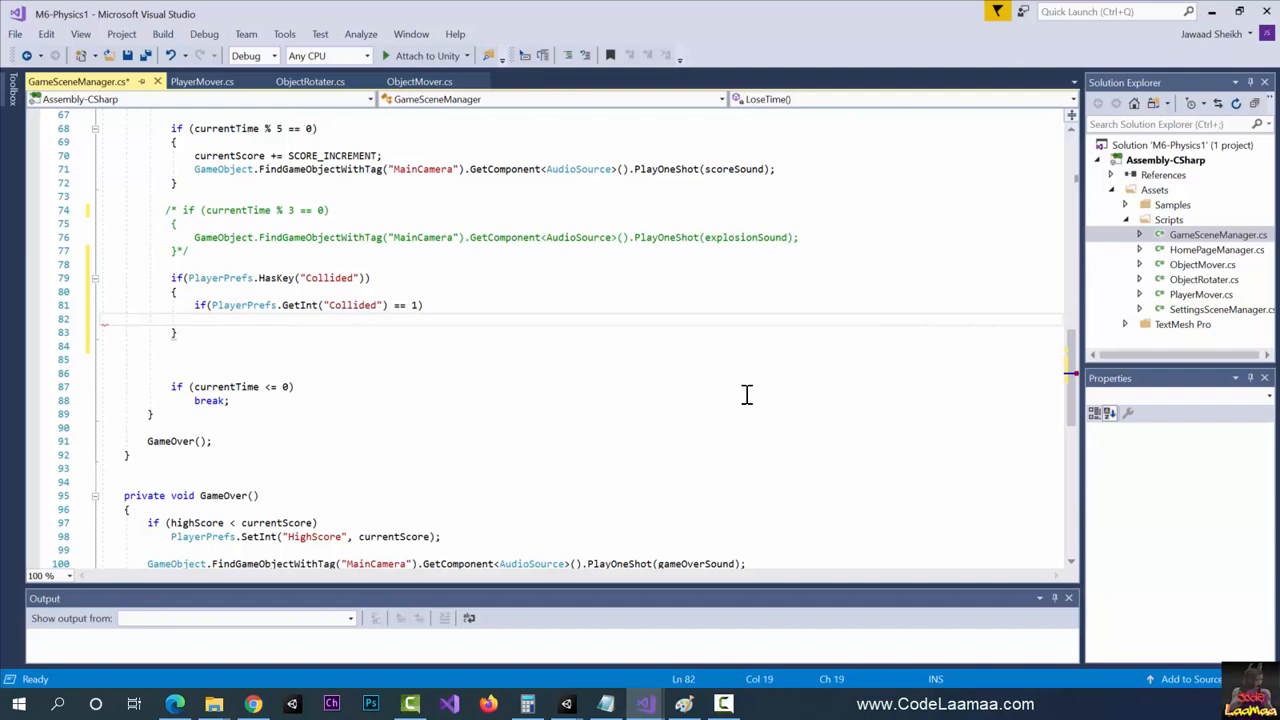
{"action": "type", "text": "{"}
{"action": "key", "text": "Return"}
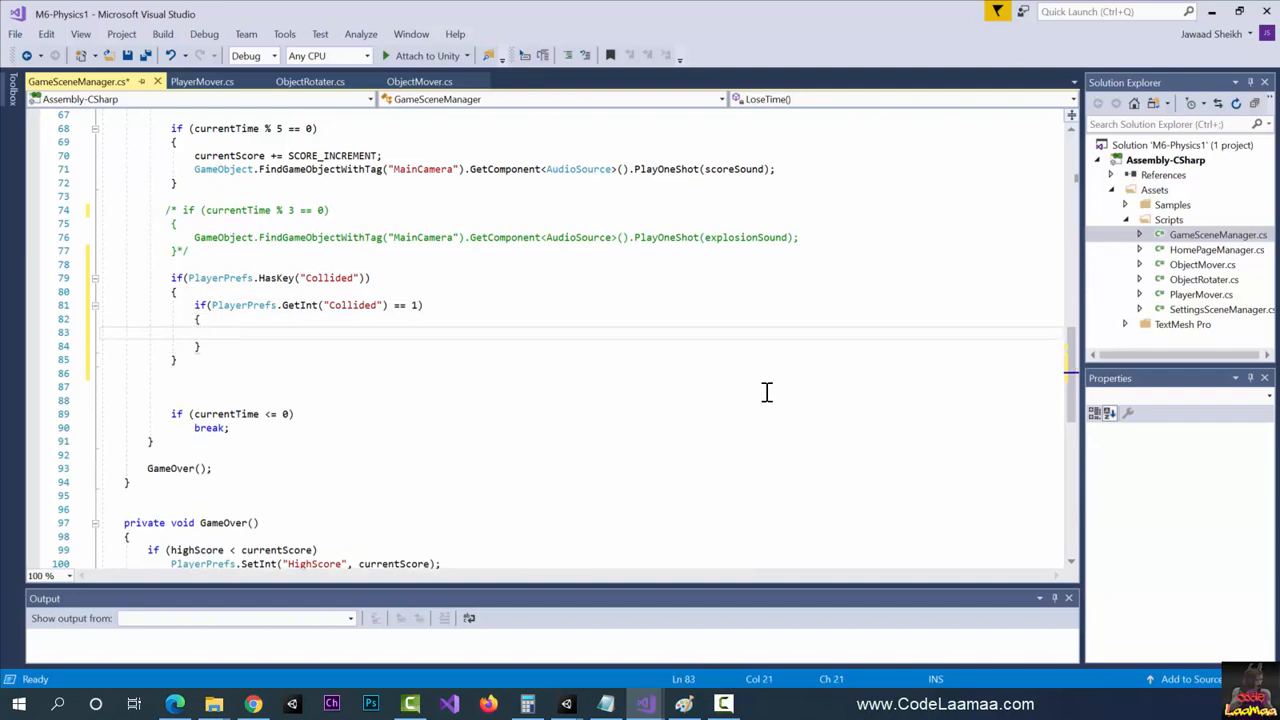
Copy the PlayOneShot(explosionSound) line from the commented-out code into the GetInt("Collided") == 1 block.
{"action": "left_click", "coordinate": [195, 240]}
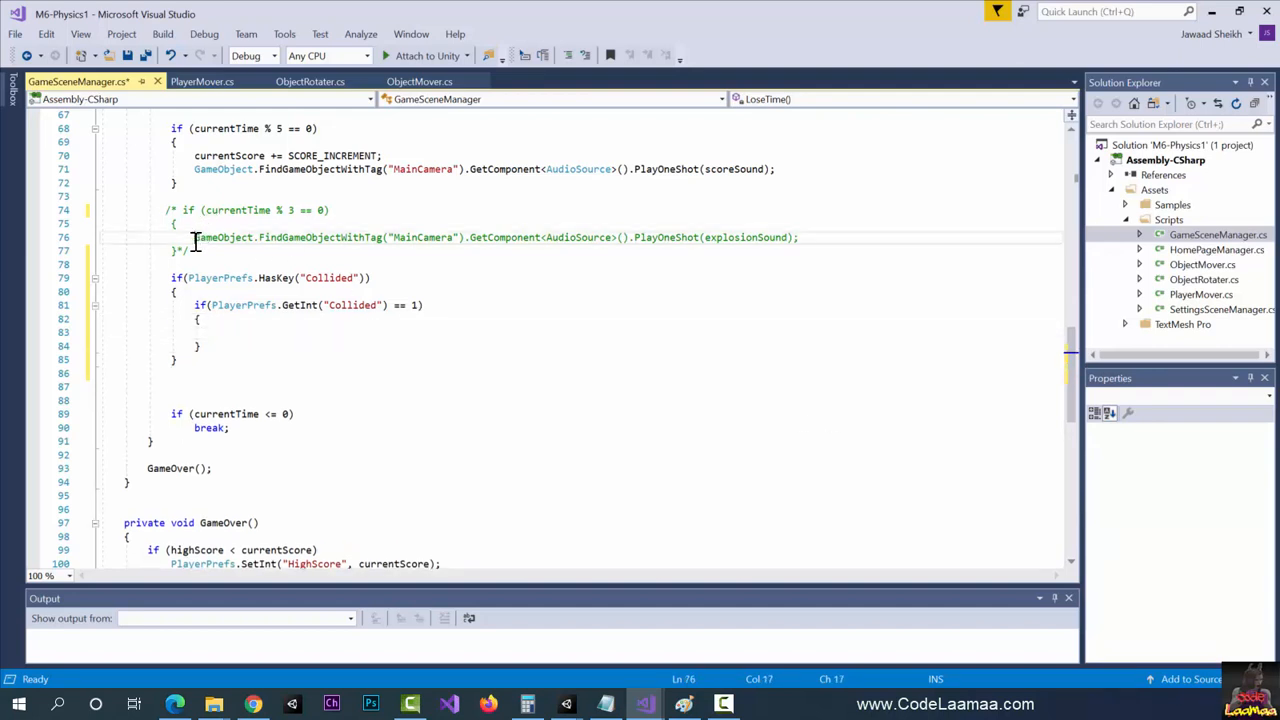
{"action": "left_click_drag", "start_coordinate": [195, 240], "coordinate": [819, 237]}
{"action": "key", "text": "ctrl+c"}
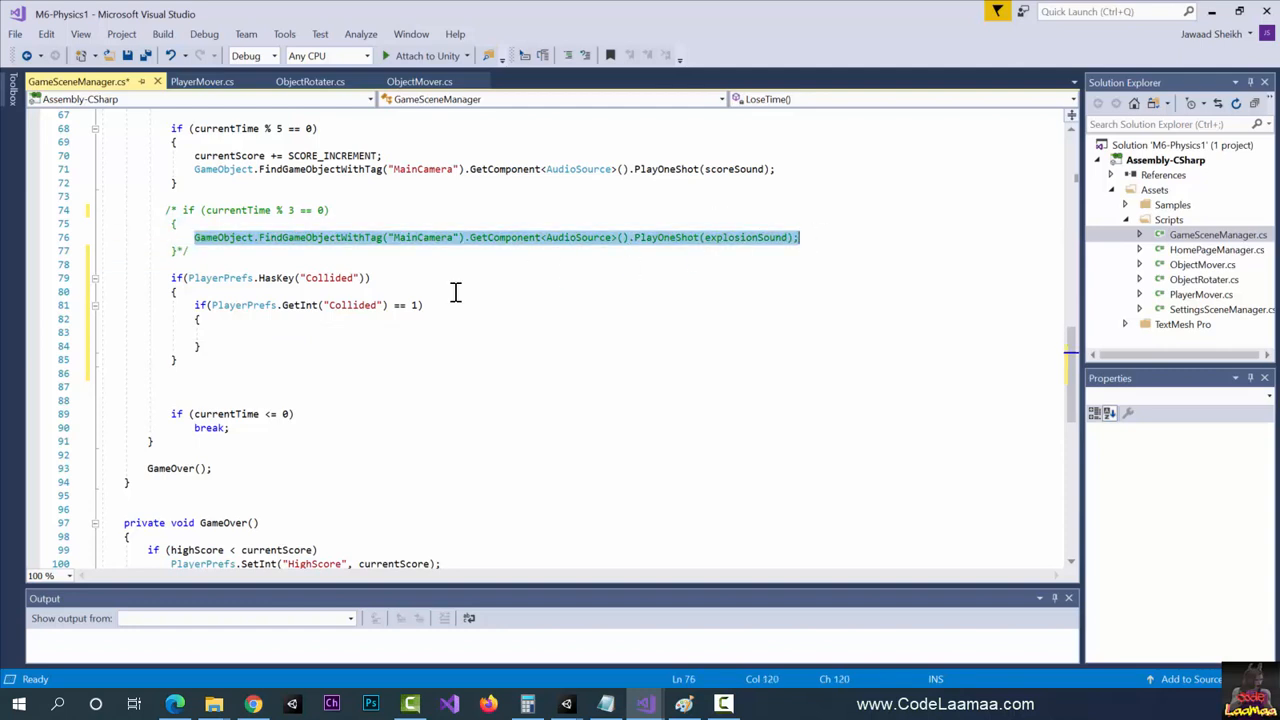
{"action": "left_click", "coordinate": [270, 340]}
{"action": "key", "text": "ctrl+v"}
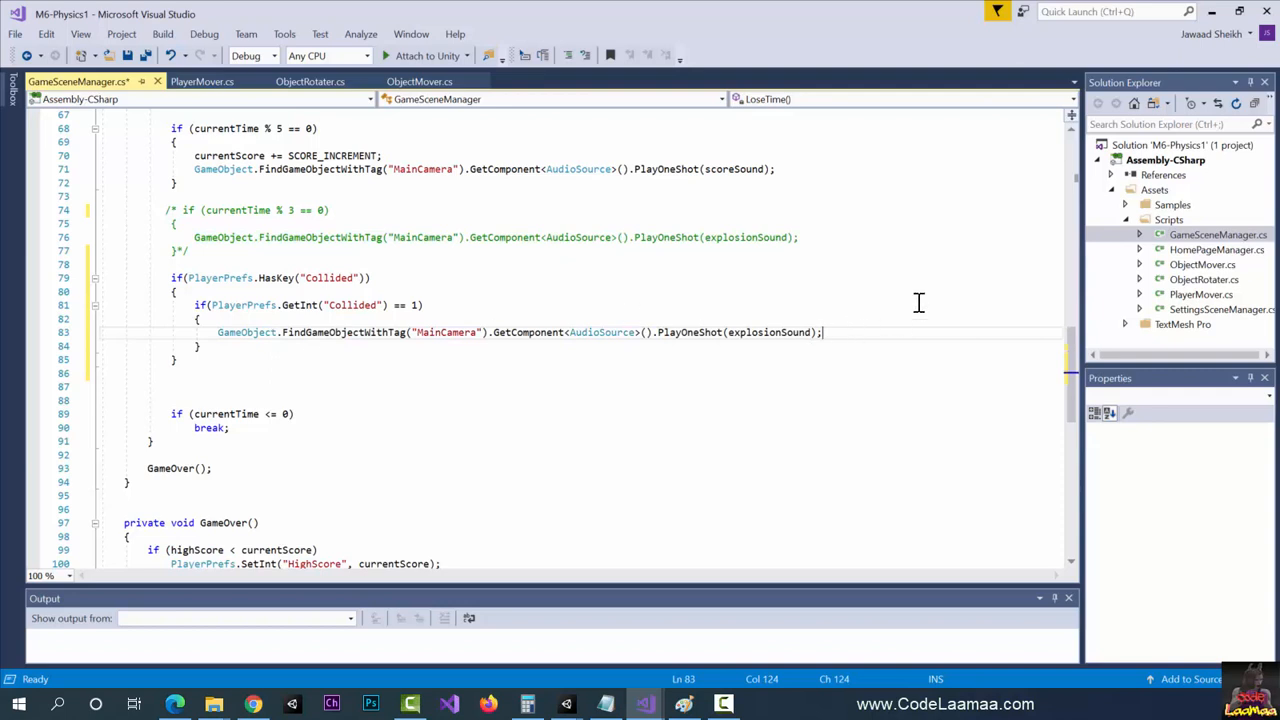
Add currentScore -= SCORE_INCREMENT; below the explosionSound line in the inner collision block.
{"action": "key", "text": "Return"}
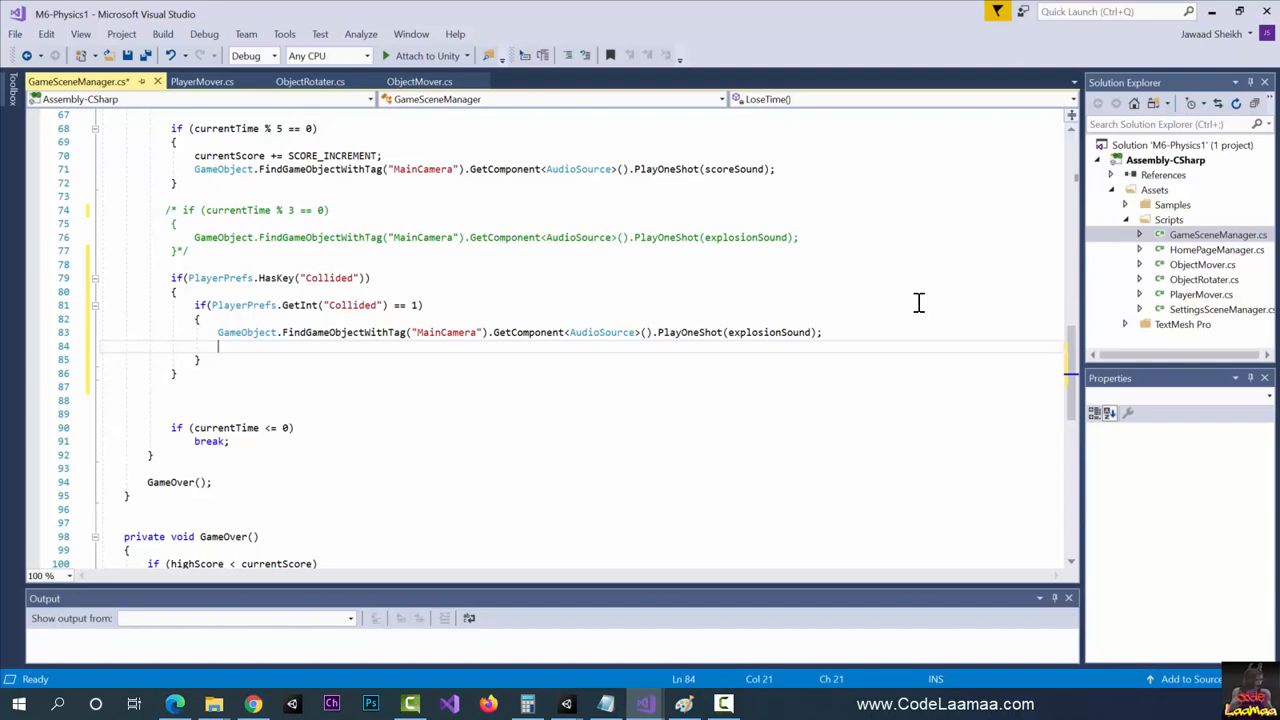
{"action": "type", "text": "currentScore ="}
{"action": "key", "text": "BackSpace"}
{"action": "type", "text": "-= scoreim"}
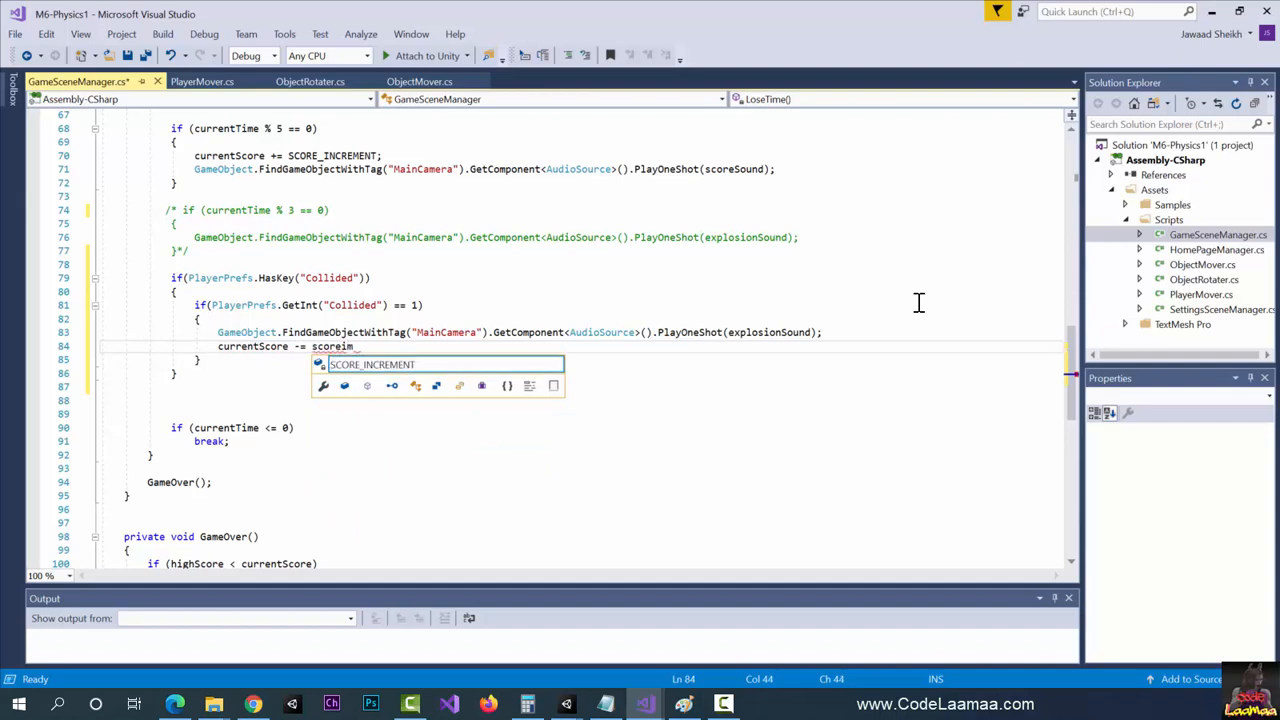
{"action": "key", "text": "Tab"}
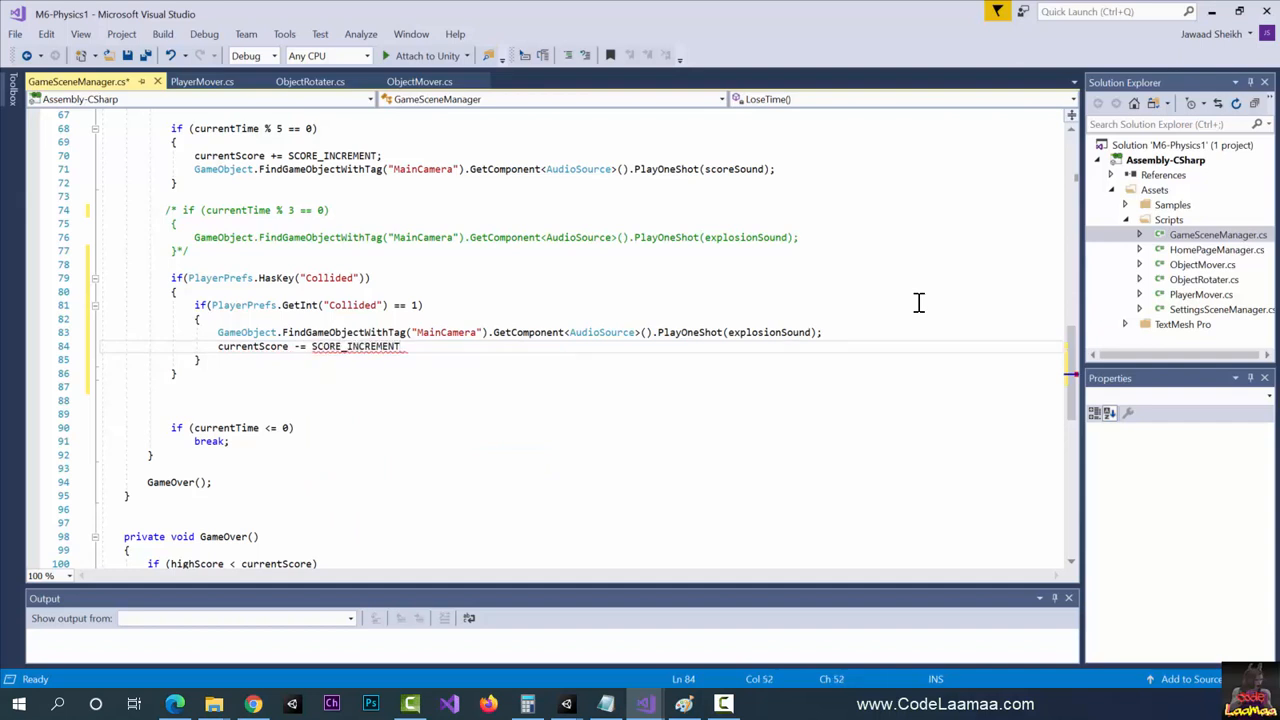
{"action": "left_click", "coordinate": [248, 157]}
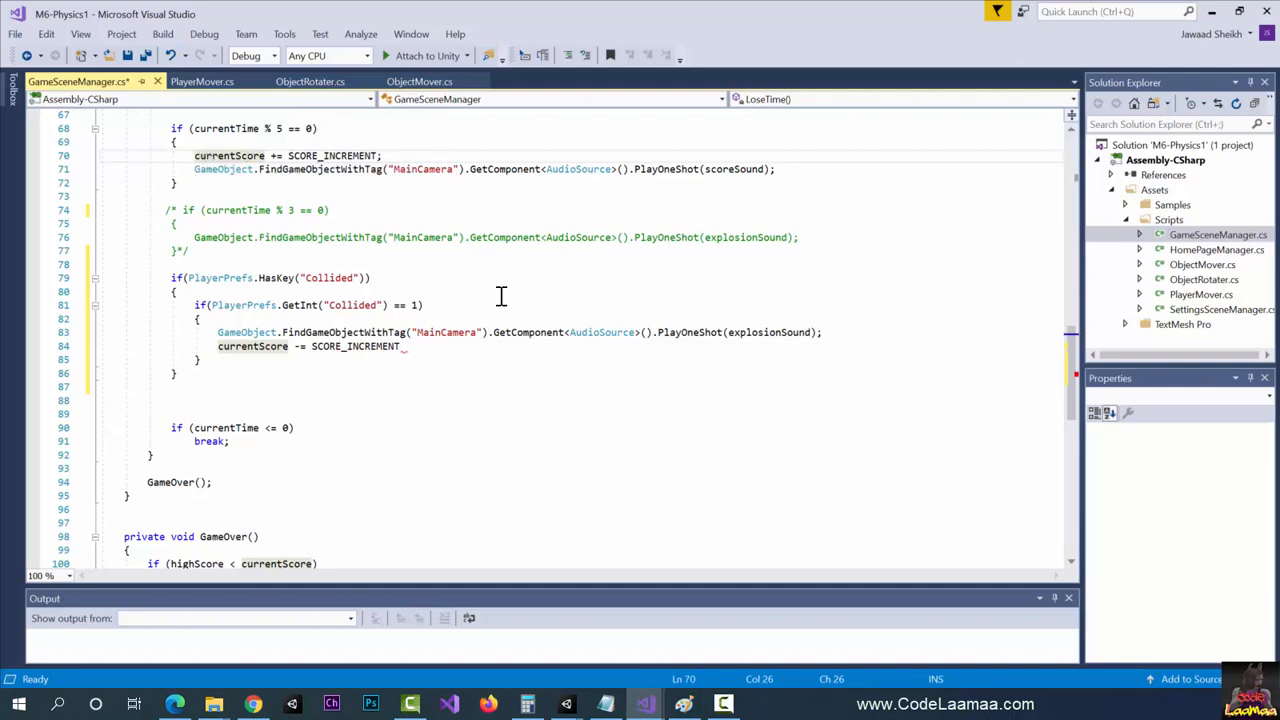
{"action": "left_click", "coordinate": [465, 346]}
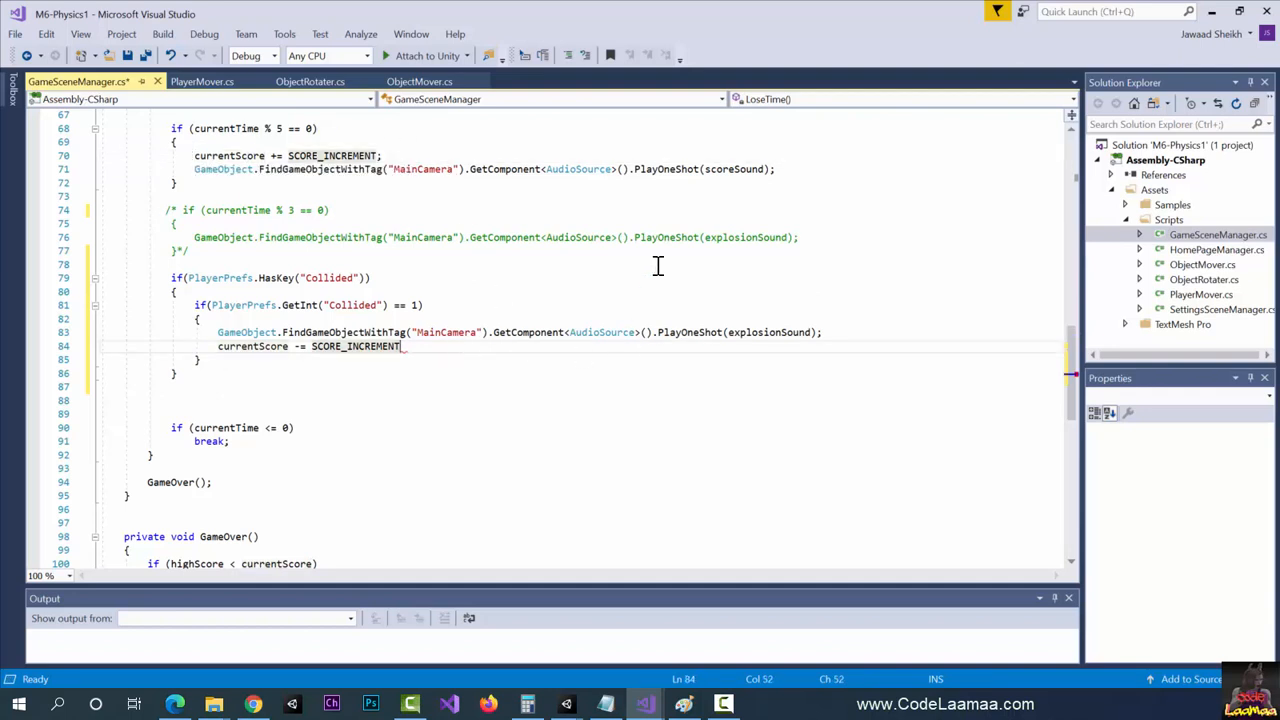
{"action": "type", "text": ";"}
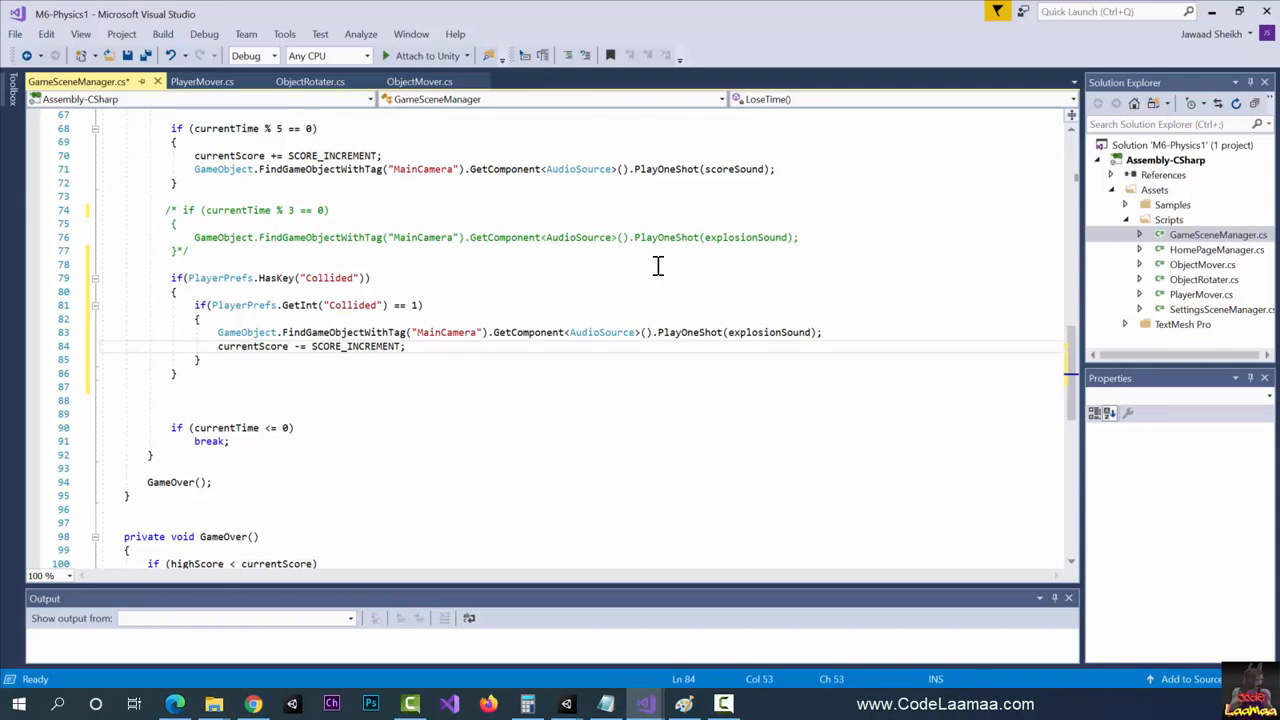
Add PlayerPrefs.SetInt("Collided", 0); after the score deduction and save the GameSceneManager script.
{"action": "key", "text": "Return"}
{"action": "type", "text": "PlayerPrefs."}
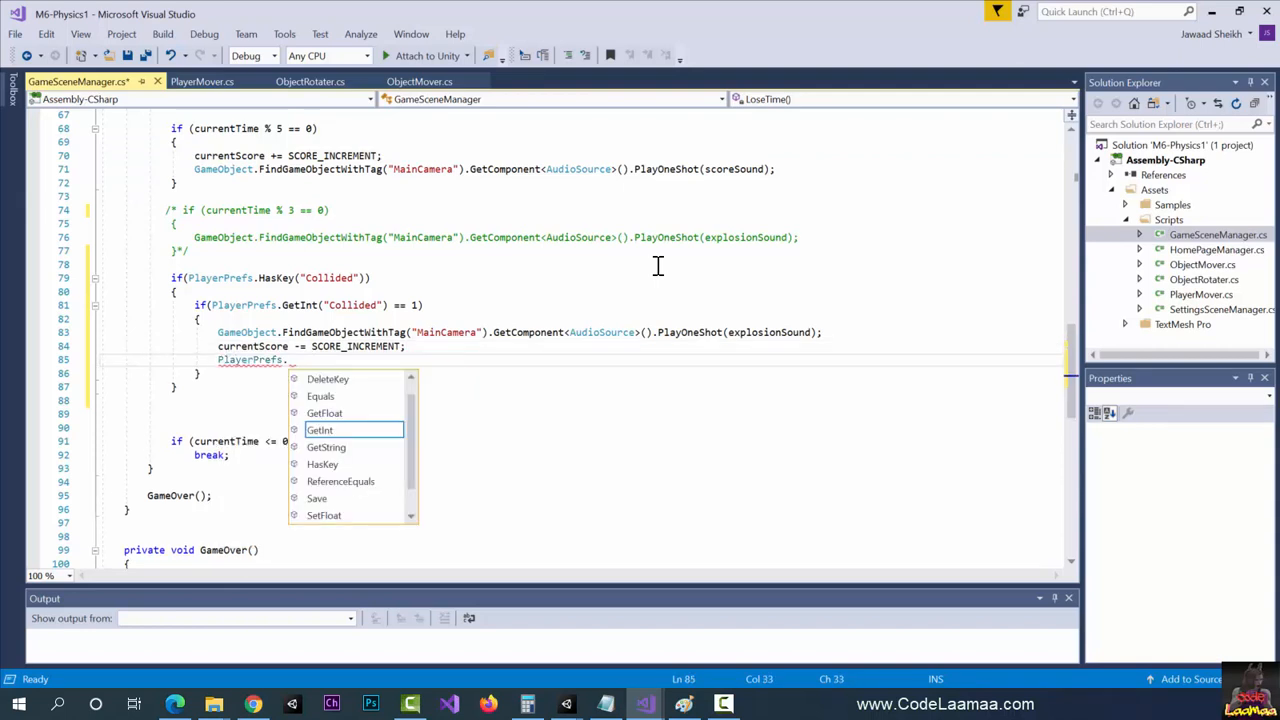
{"action": "type", "text": "seti"}
{"action": "key", "text": "Tab"}
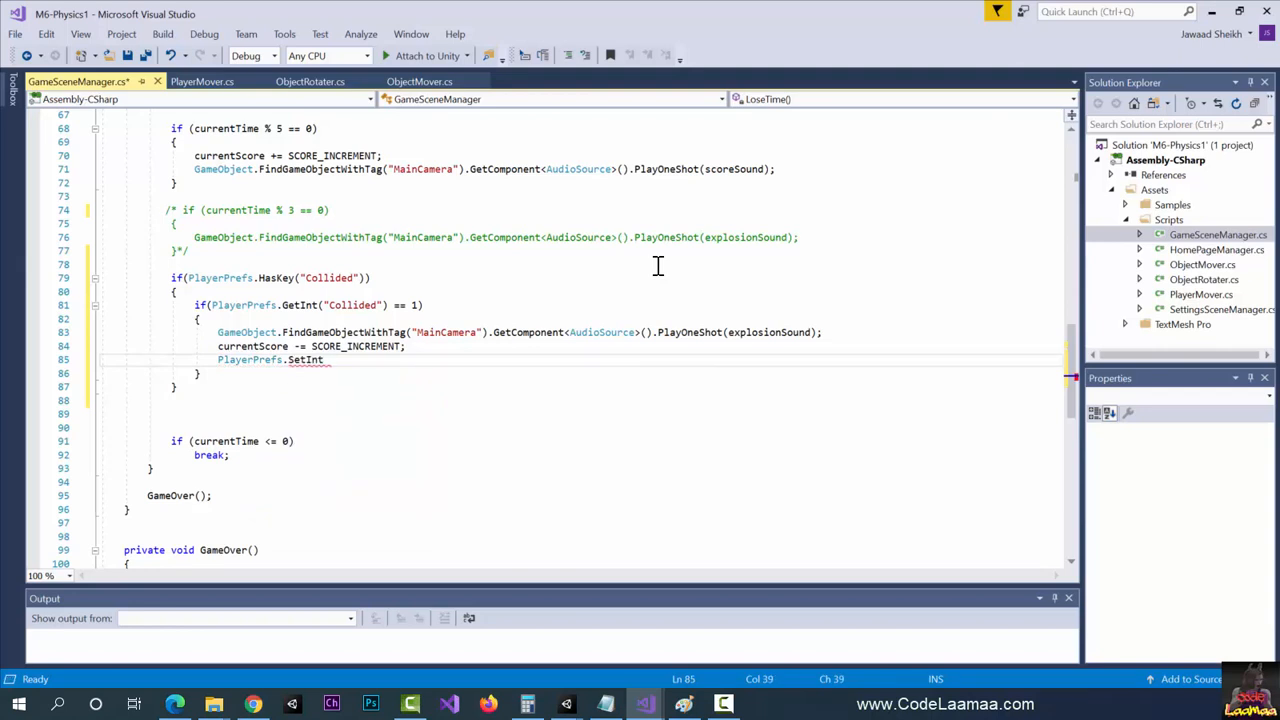
{"action": "type", "text": "(\""}
{"action": "type", "text": "Collided"}
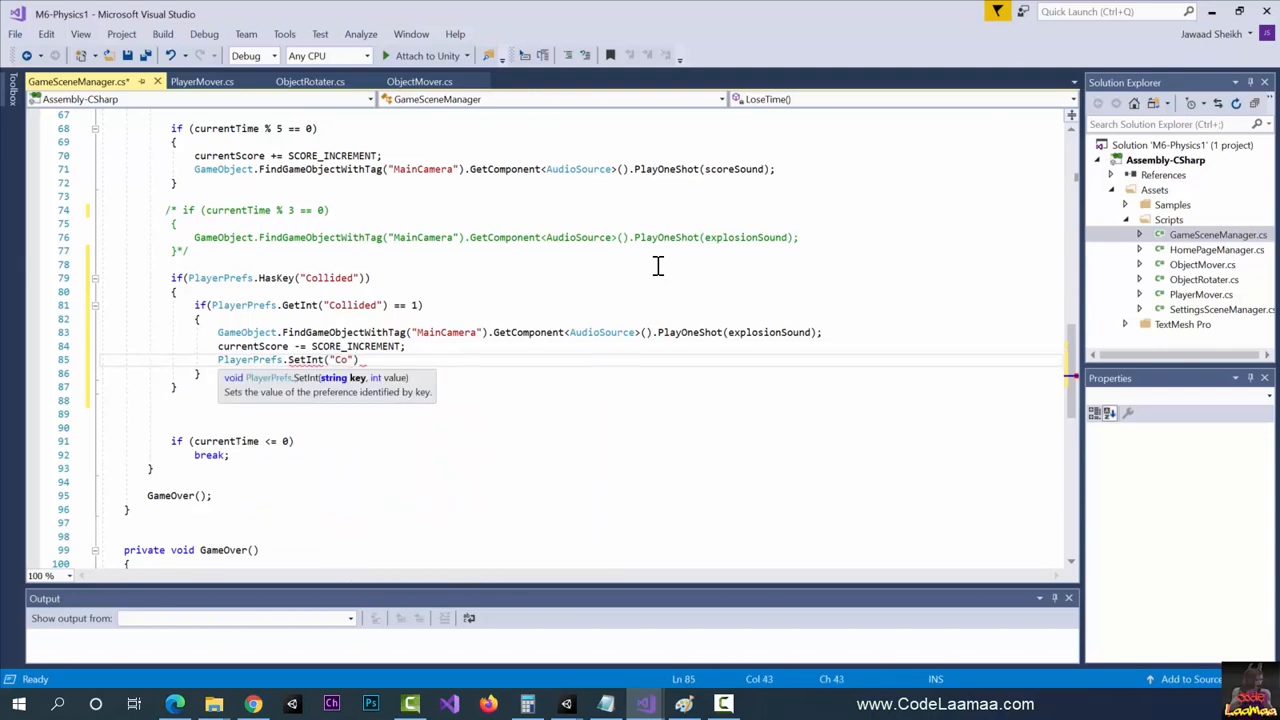
{"action": "key", "text": "ctrl+End"}
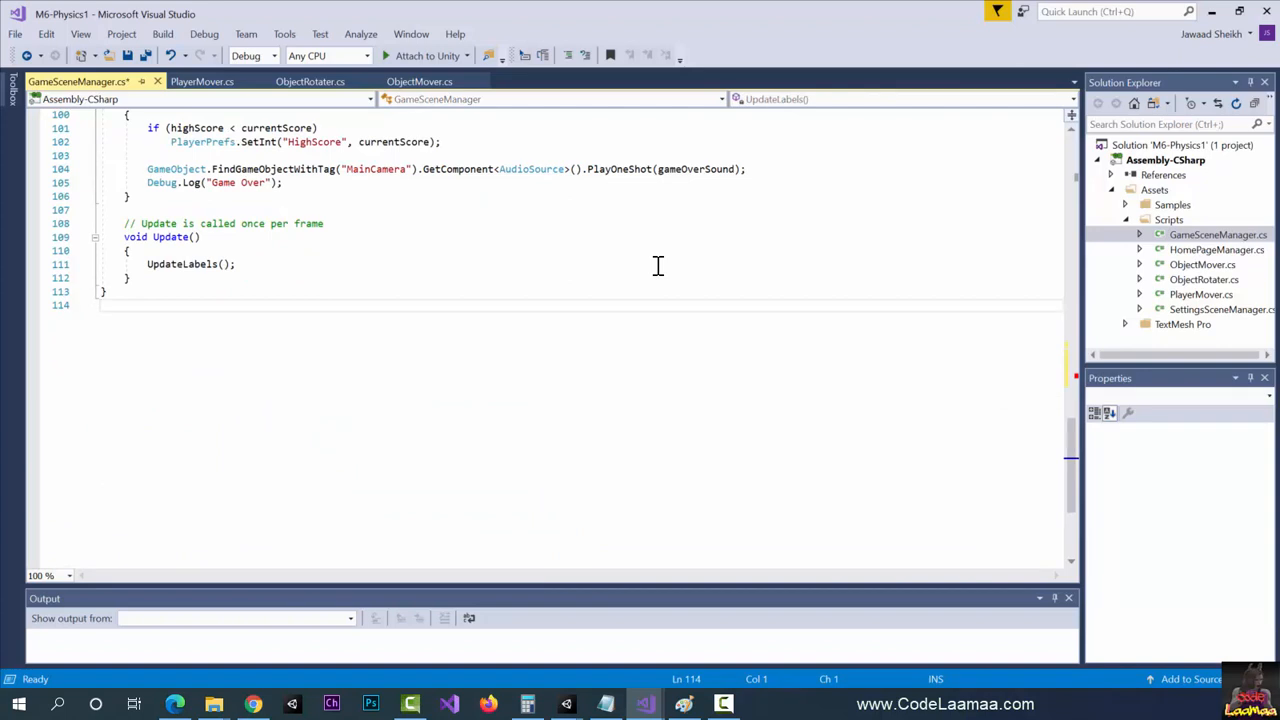
{"action": "scroll", "coordinate": [723, 323], "scroll_direction": "up", "scroll_amount": 7}
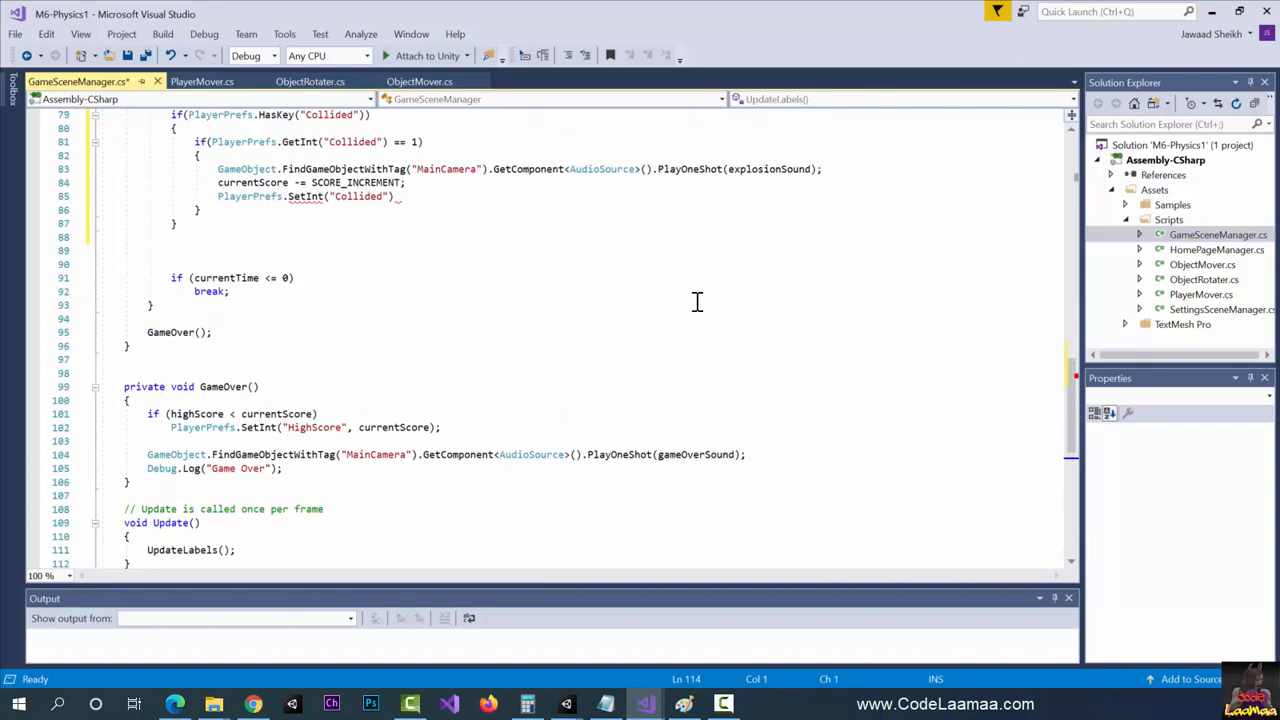
{"action": "scroll", "coordinate": [677, 289], "scroll_direction": "up", "scroll_amount": 3}
{"action": "scroll", "coordinate": [597, 334], "scroll_direction": "up", "scroll_amount": 1}
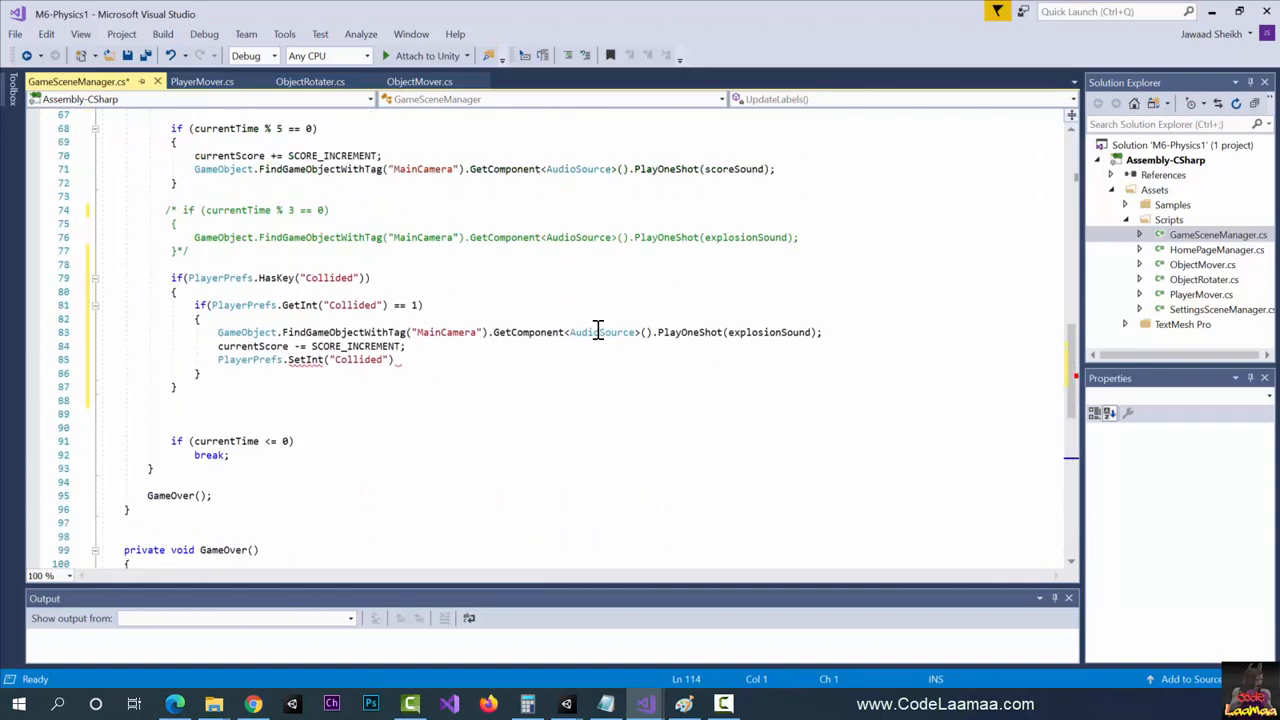
{"action": "left_click", "coordinate": [391, 360]}
{"action": "type", "text": ", 0"}
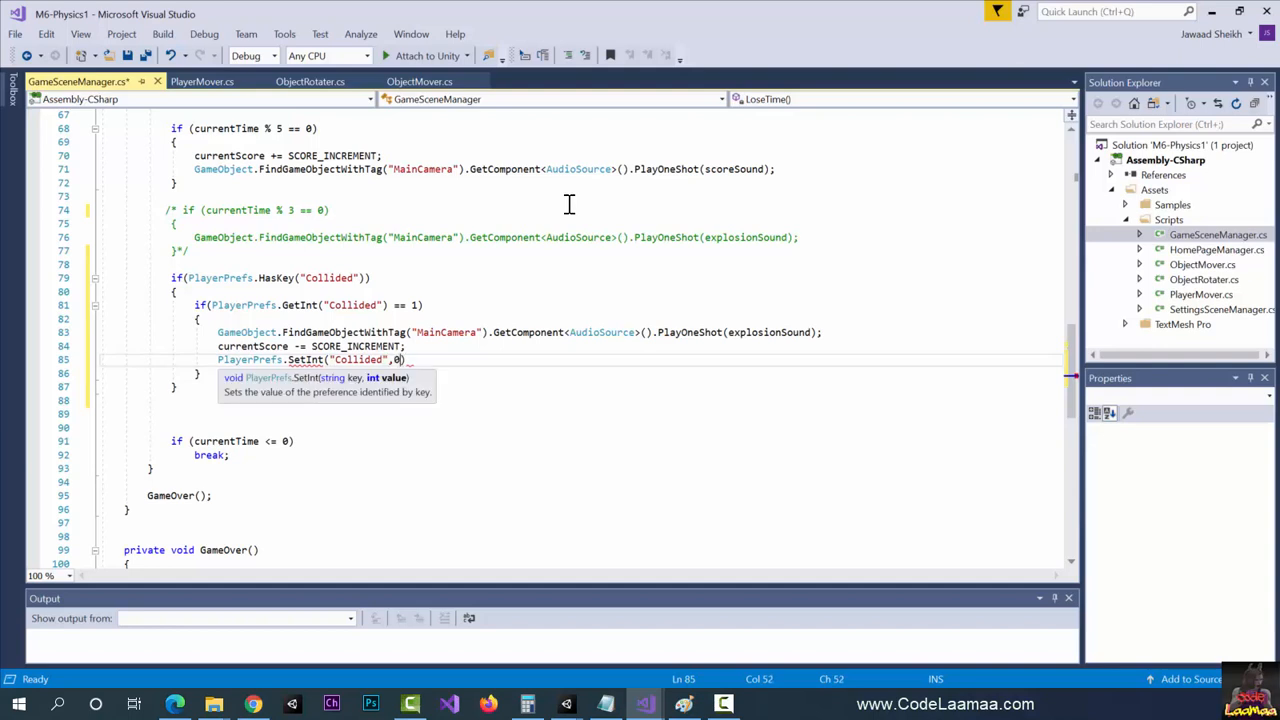
{"action": "type", "text": ");"}
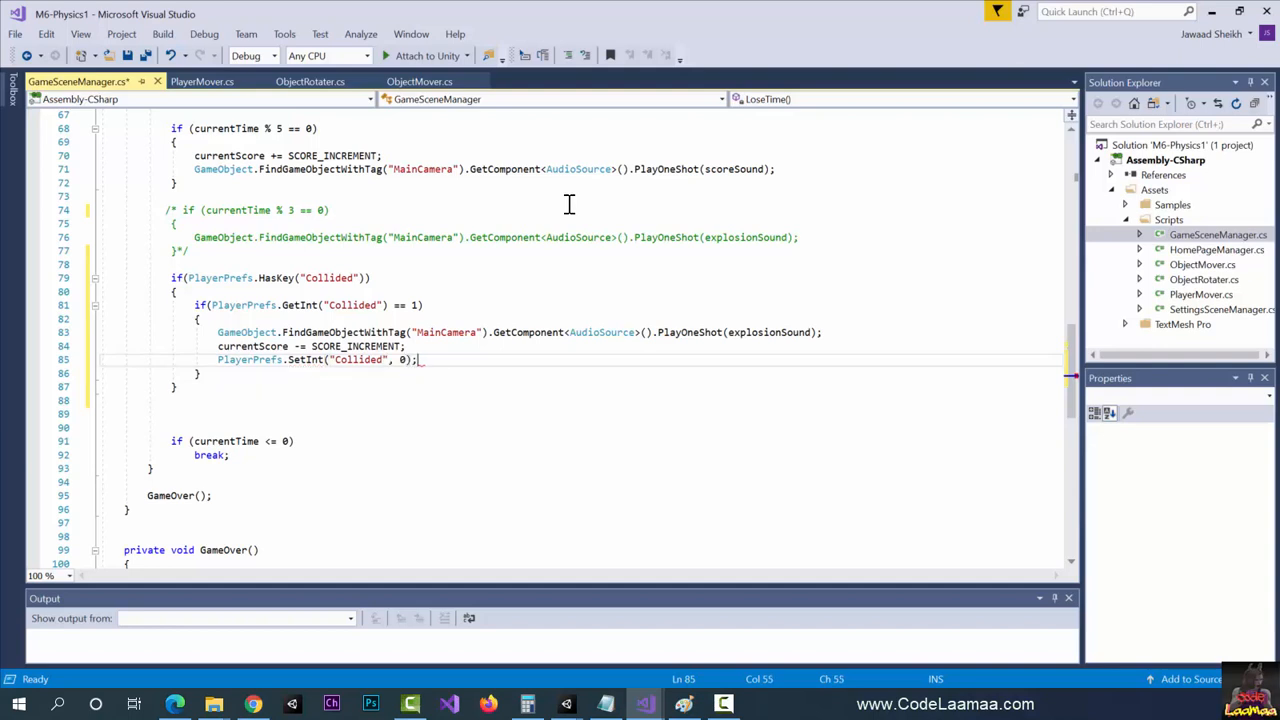
{"action": "left_click", "coordinate": [566, 318]}
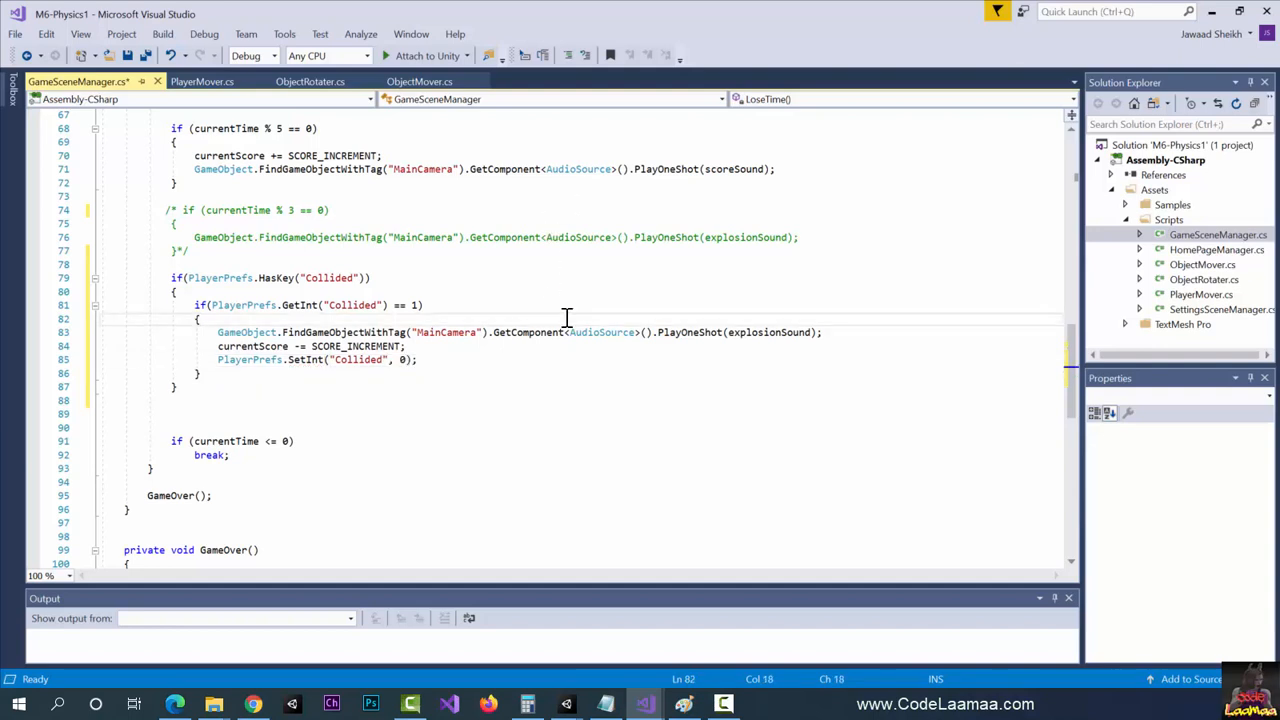
{"action": "key", "text": "ctrl+s"}
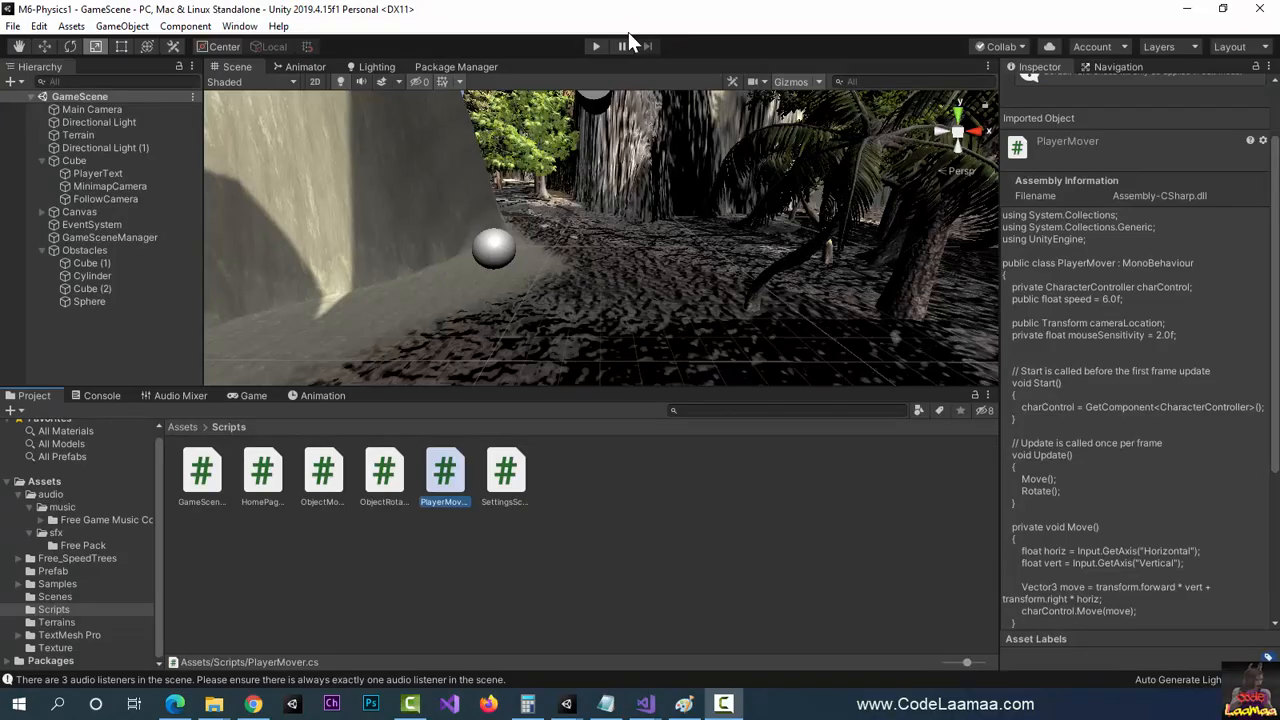
Play the scene in the Game view and drive the player cube forward into the obstacles to test the collision score deduction.
{"action": "left_click", "coordinate": [592, 46]}
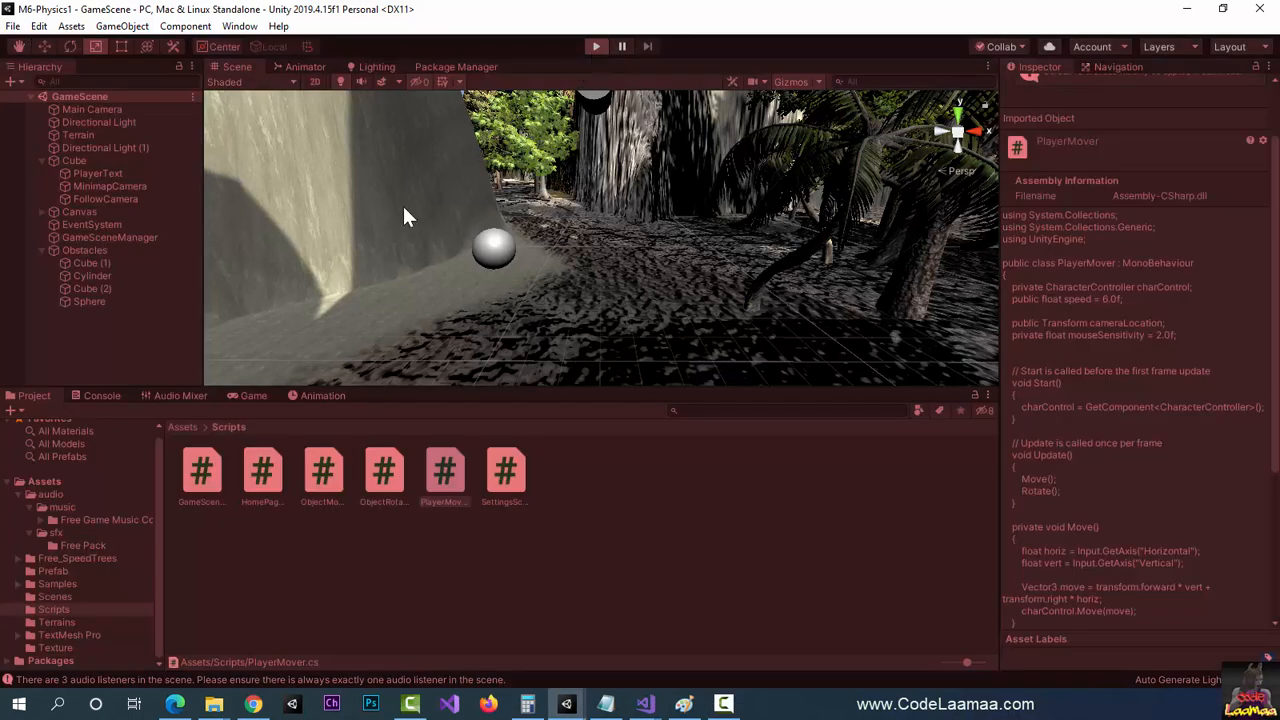
{"action": "left_click", "coordinate": [258, 395]}
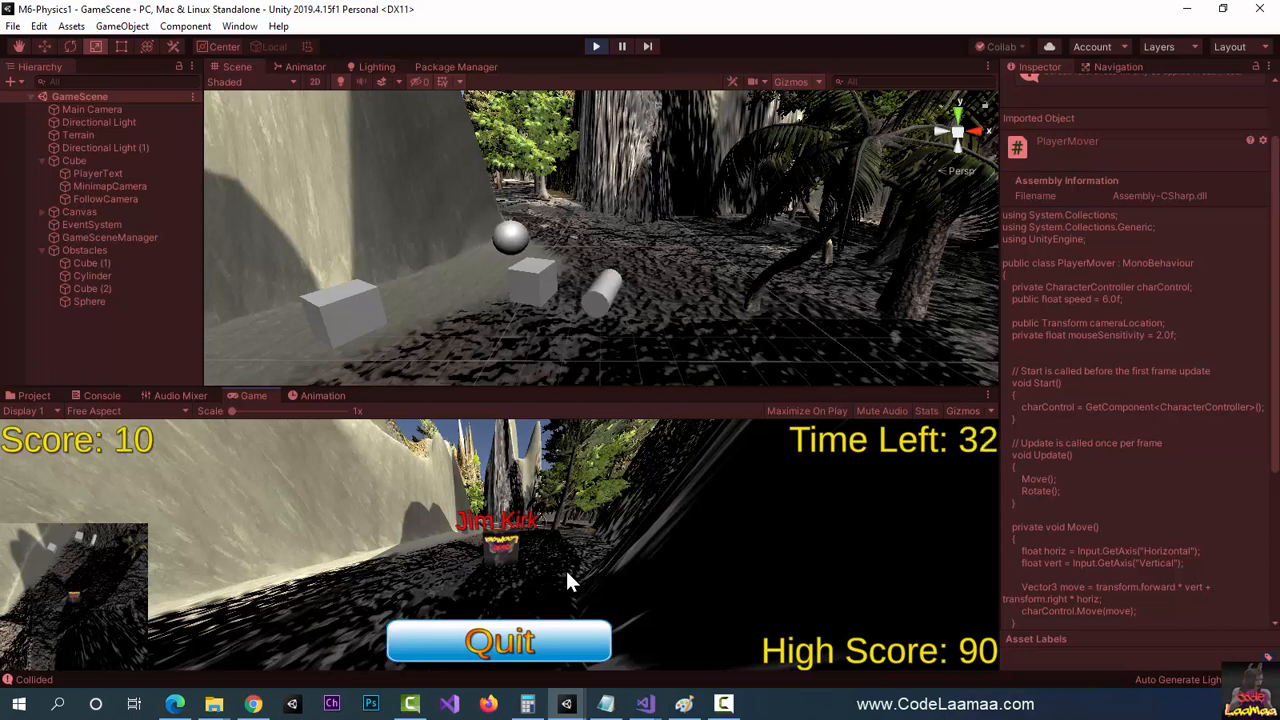
{"action": "key", "text": "Up"}
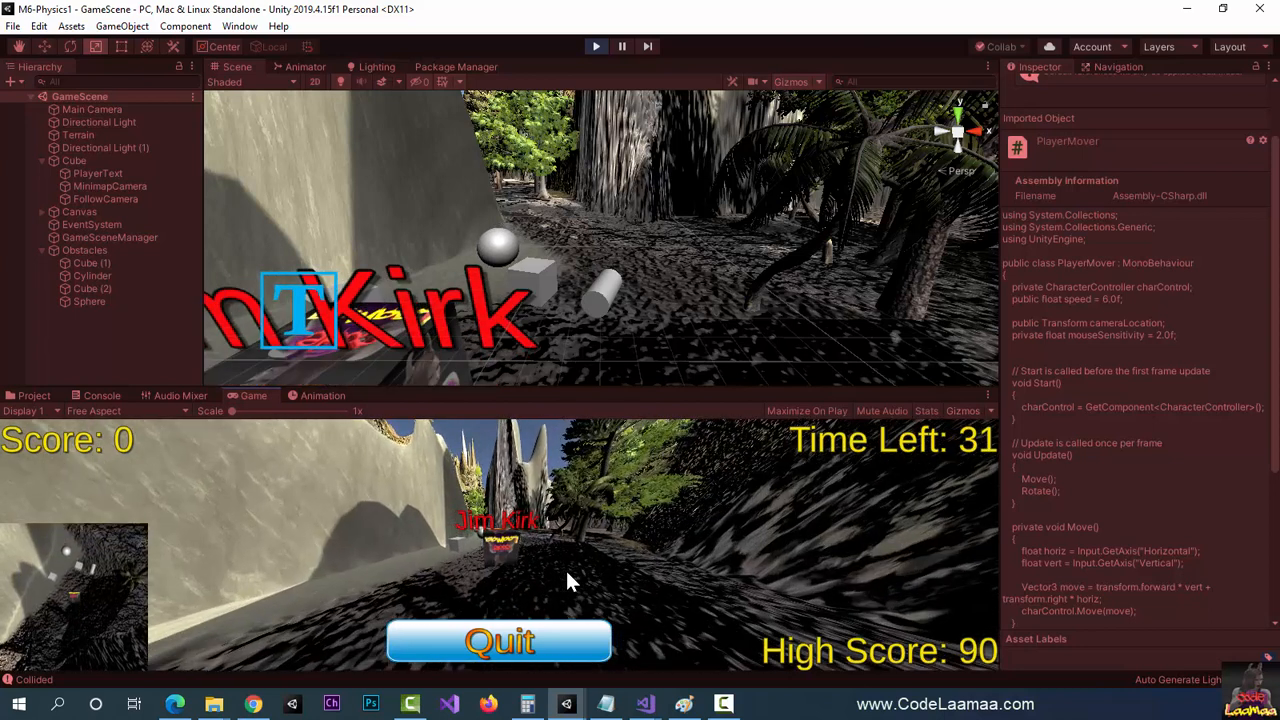
{"action": "key", "text": "Up"}
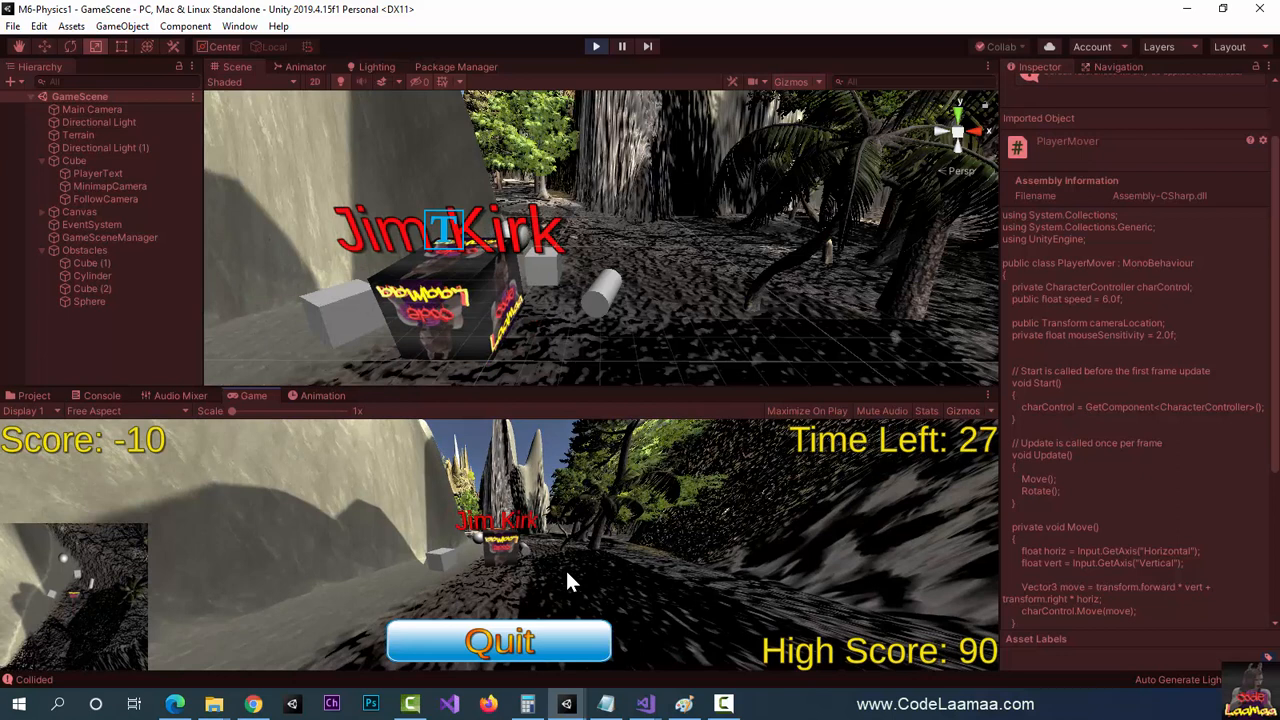
{"action": "key", "text": "Up"}
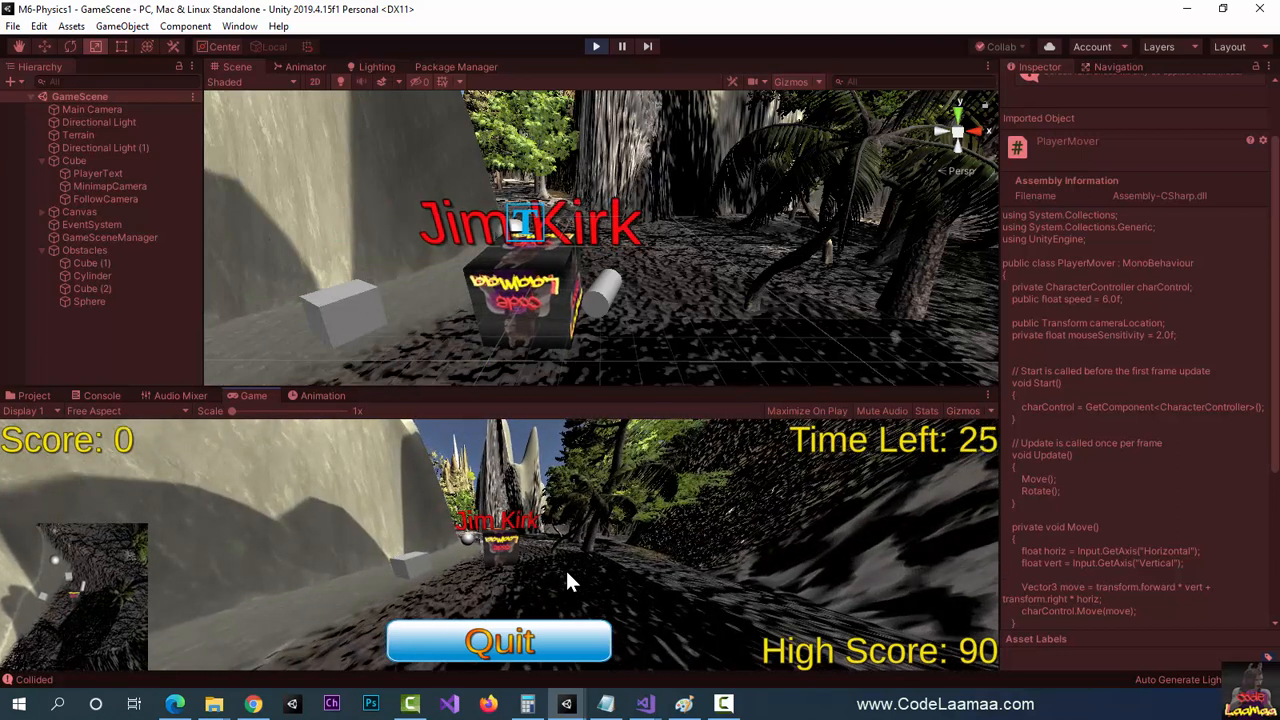
{"action": "key", "text": "Up"}
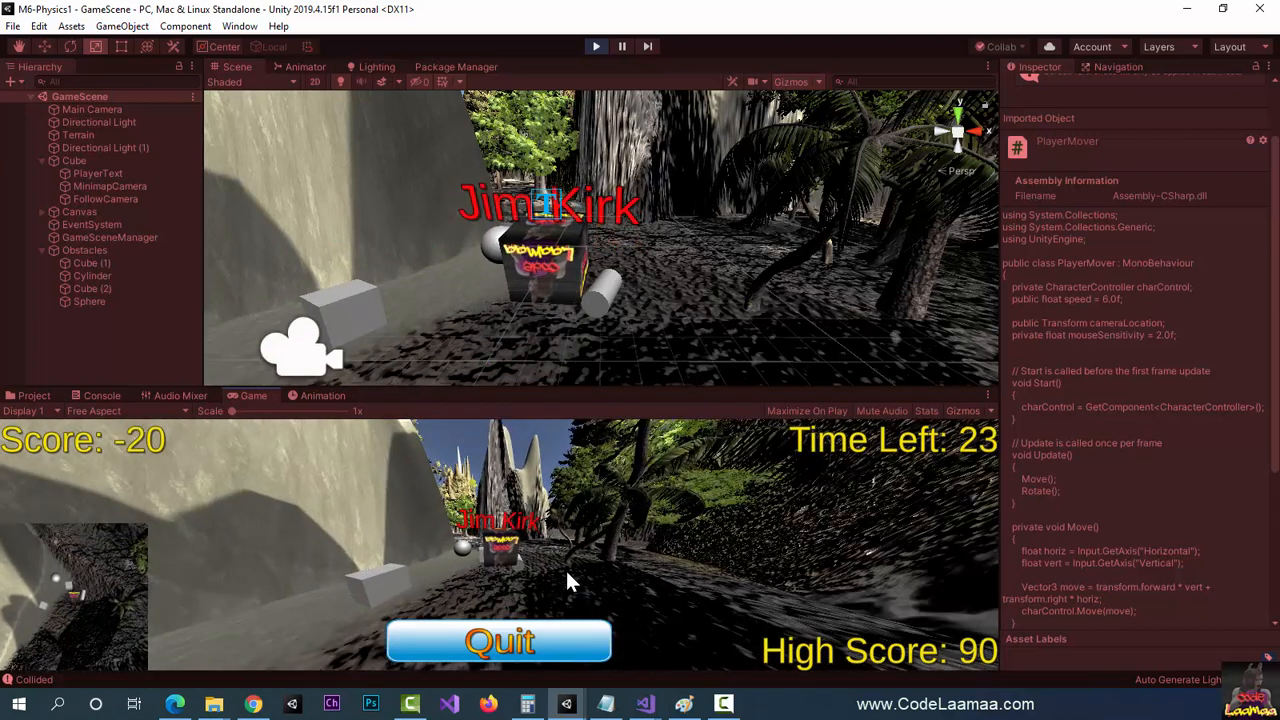
{"action": "key", "text": "Up"}
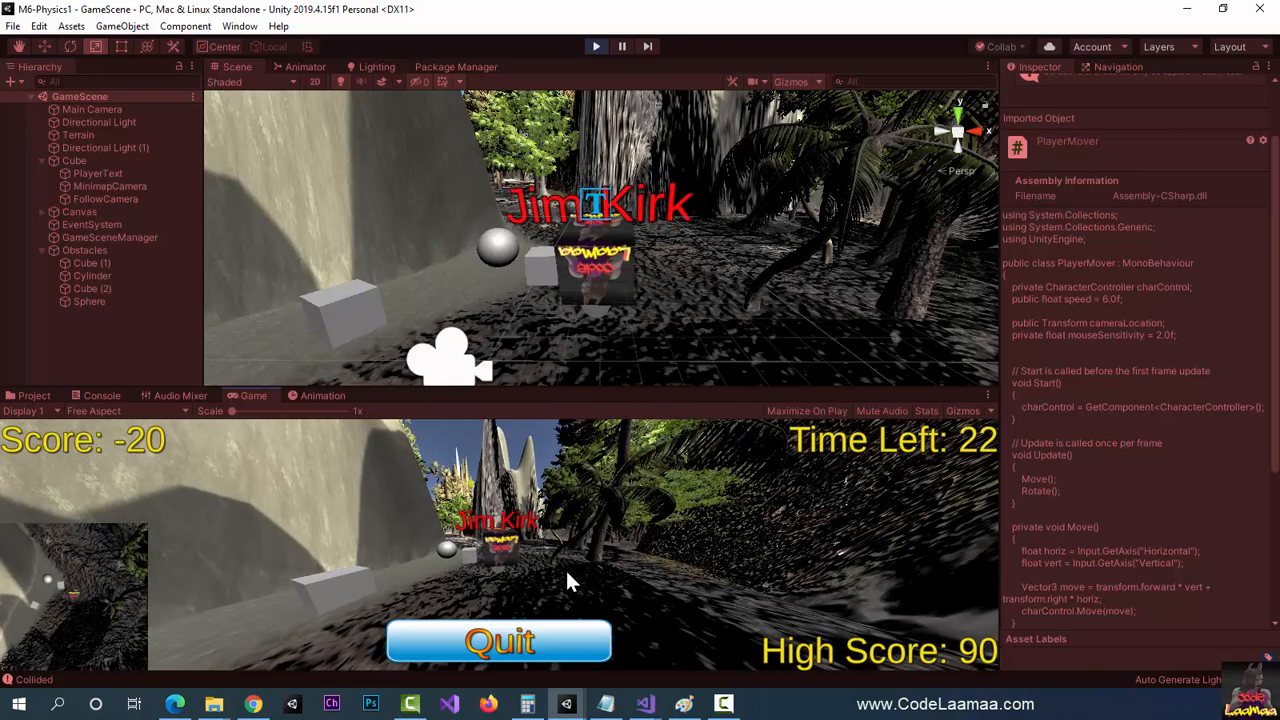
Steer the player cube back and forth against the sphere and cube obstacles to test repeated collisions.
{"action": "key", "text": "Left"}
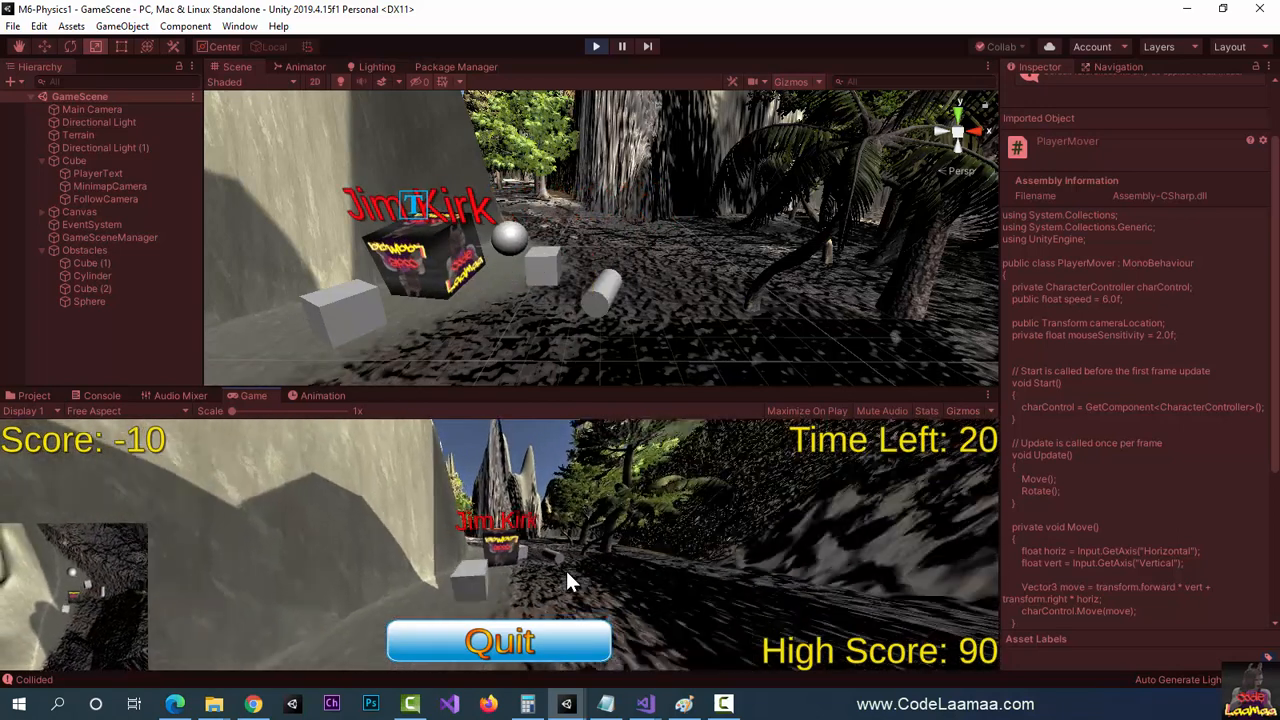
{"action": "key", "text": "Down"}
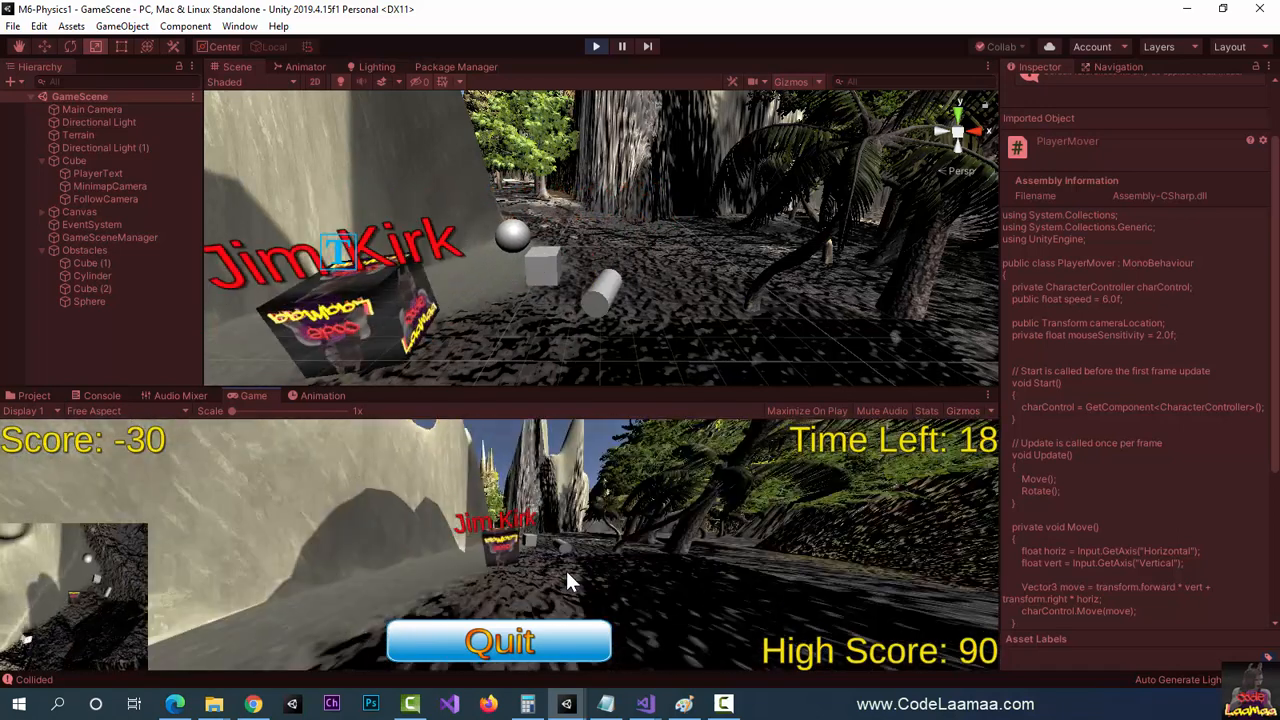
{"action": "key", "text": "Right"}
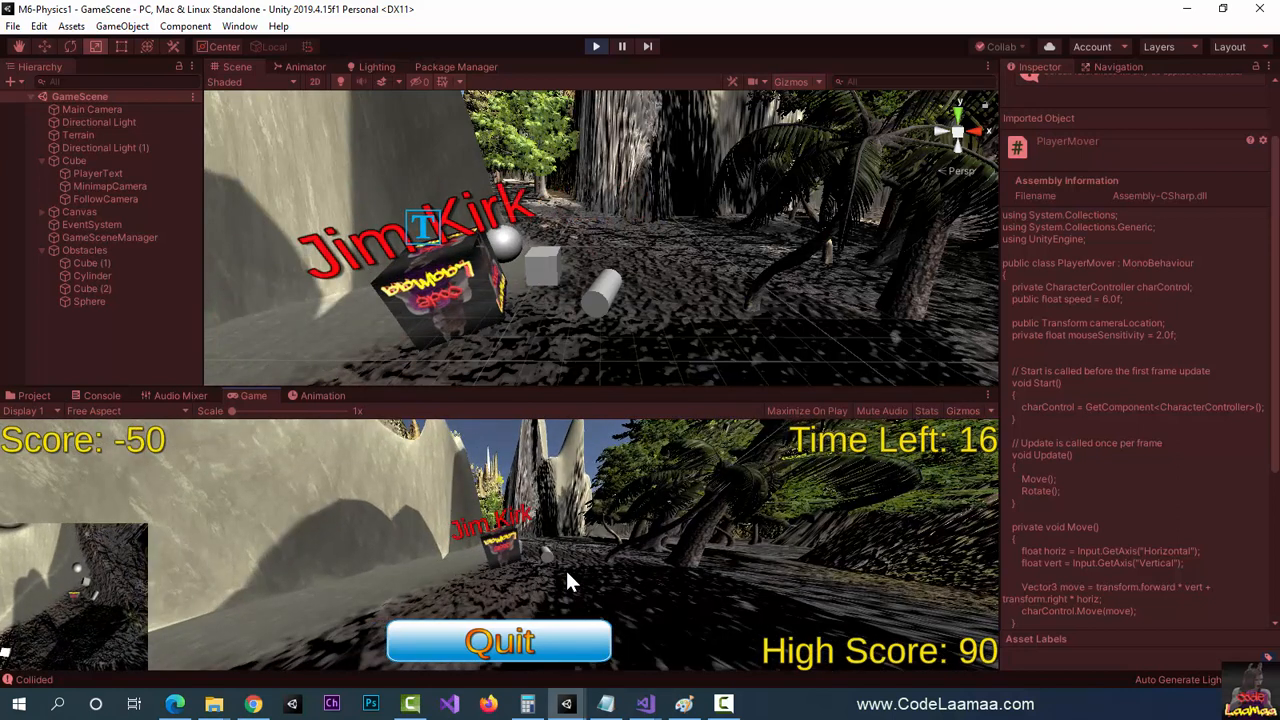
{"action": "key", "text": "Up"}
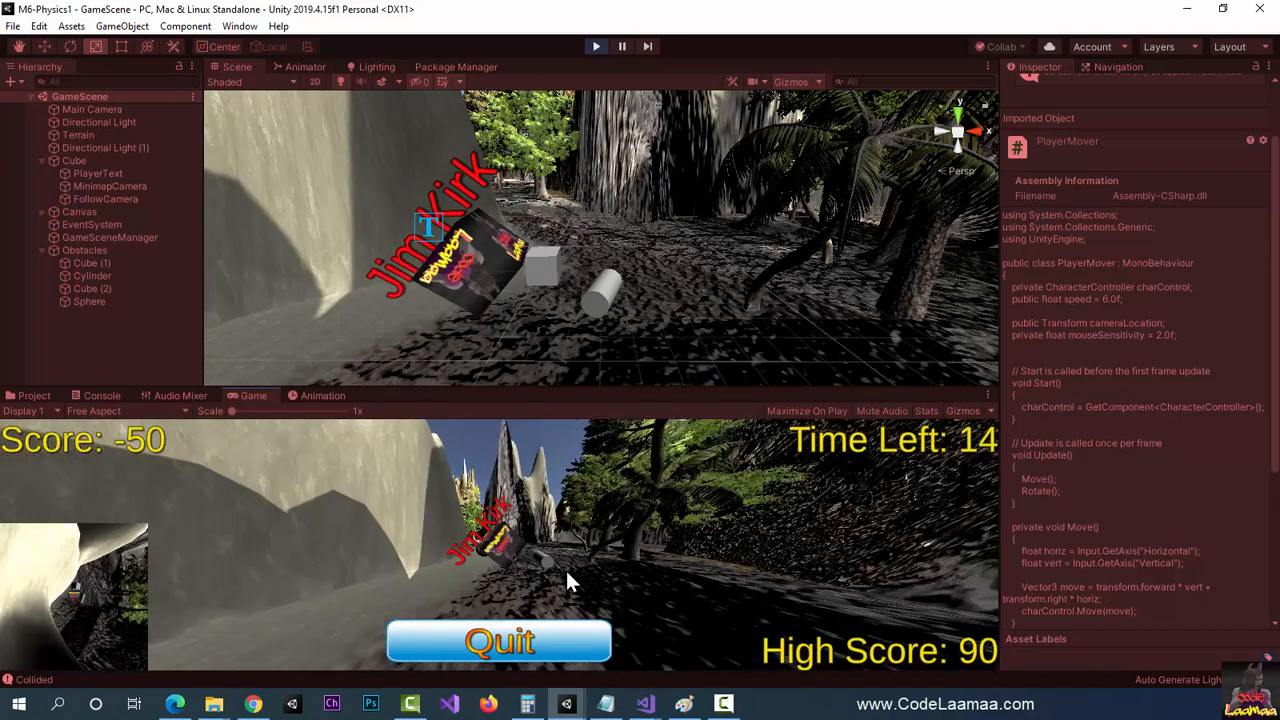
{"action": "key", "text": "Down"}
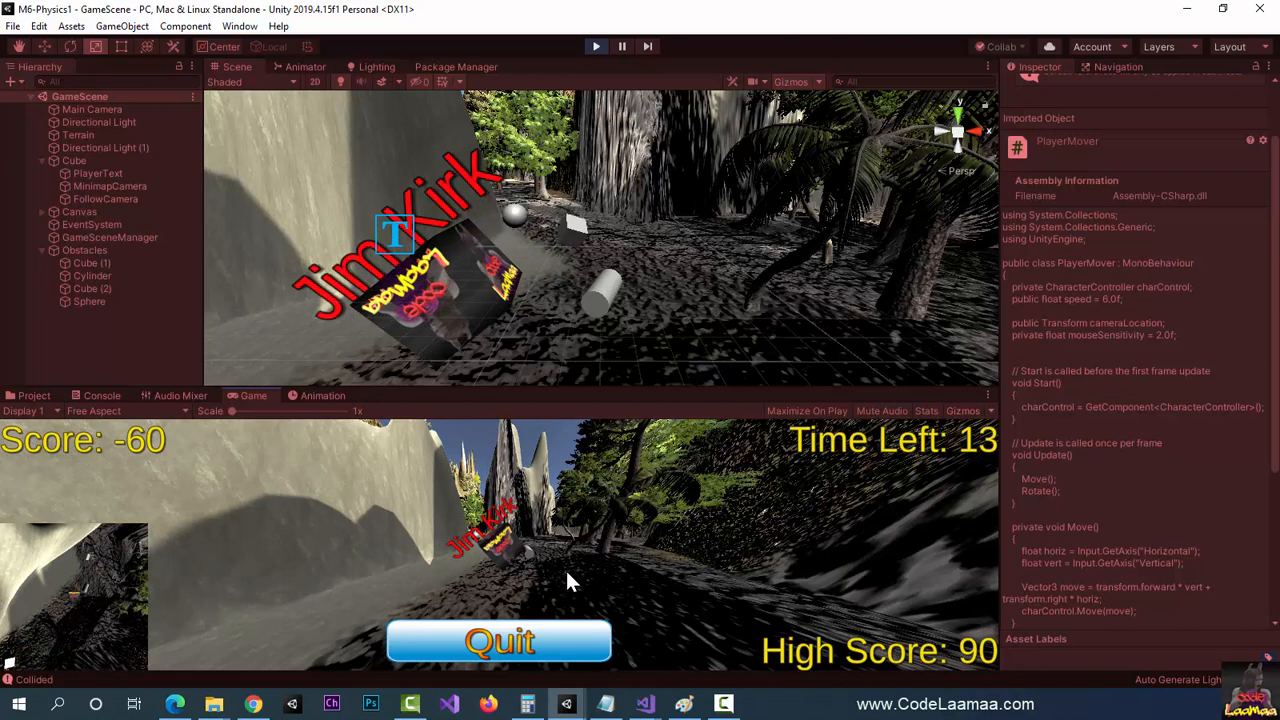
{"action": "key", "text": "Up"}
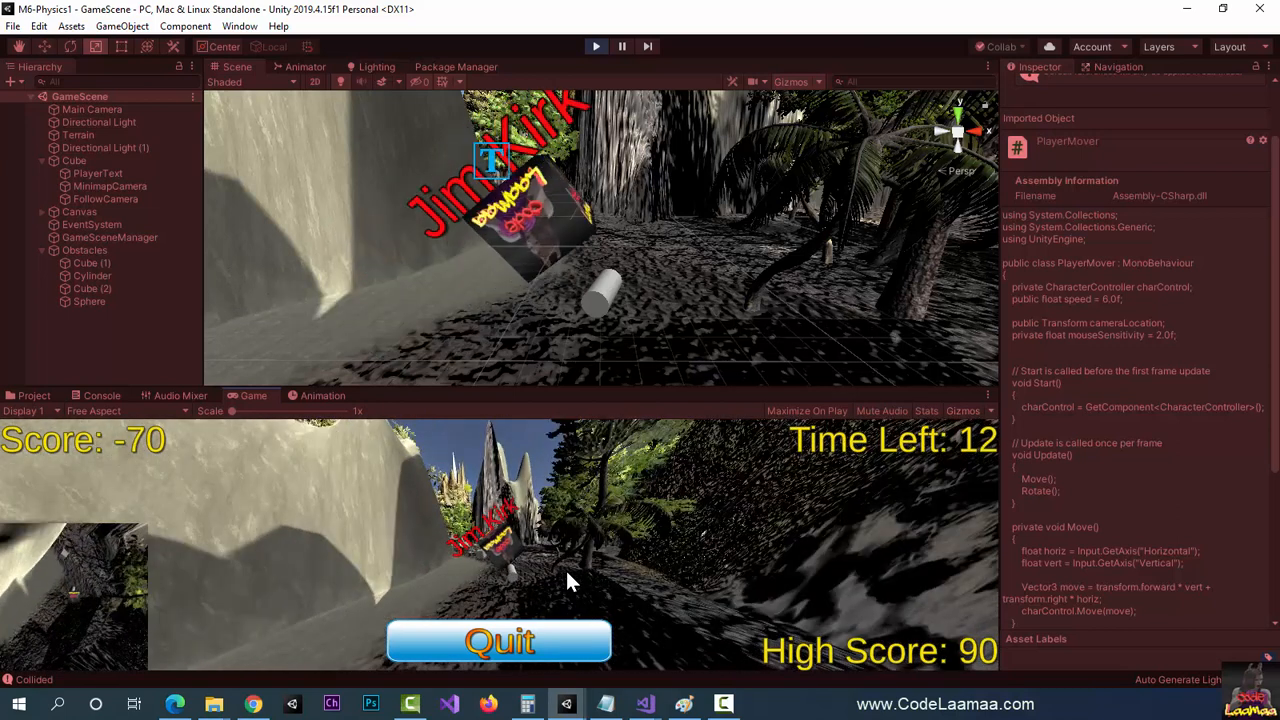
{"action": "key", "text": "Down"}
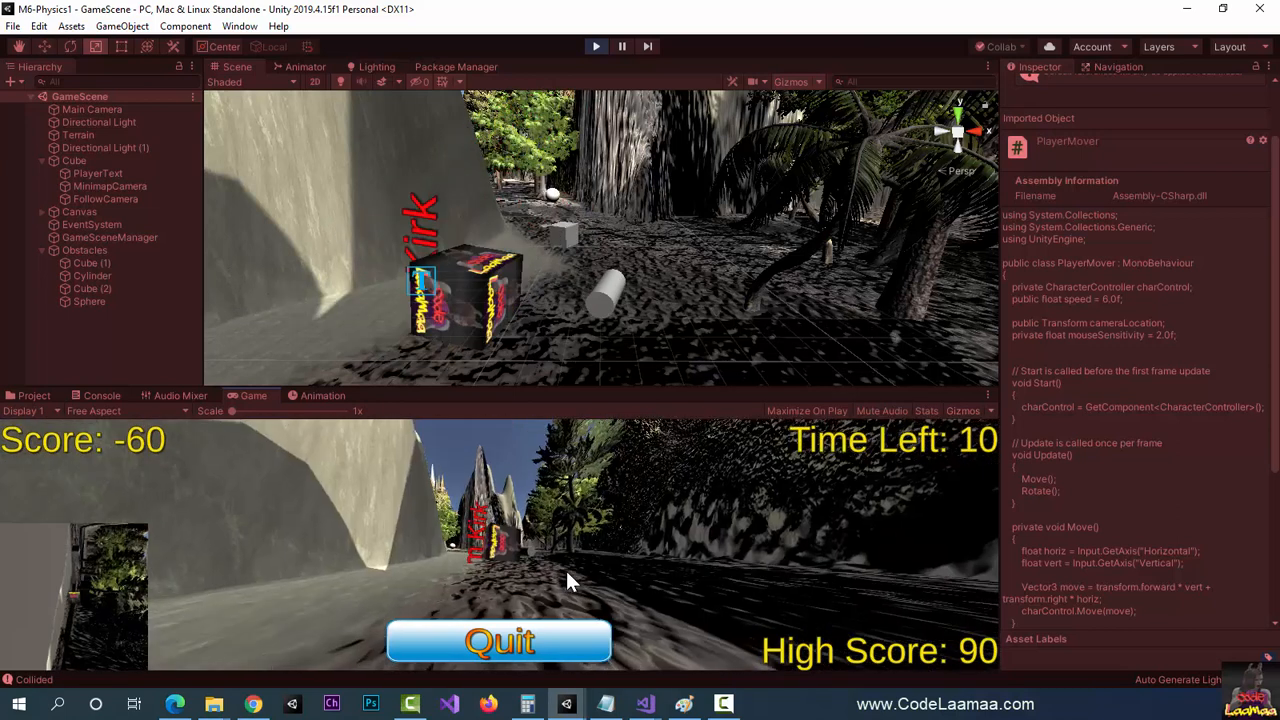
Push the player cube forward along the wall, keep moving until the timer runs out, and stop the play test.
{"action": "key", "text": "Up"}
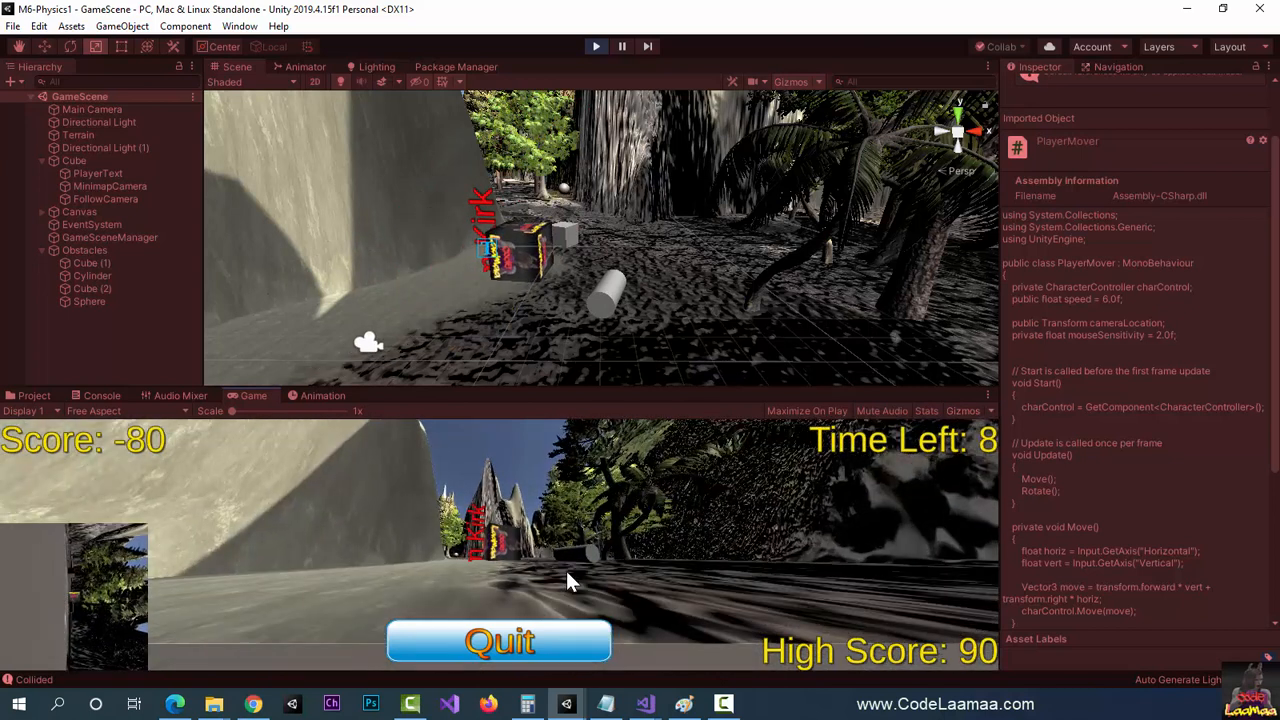
{"action": "key", "text": "Up"}
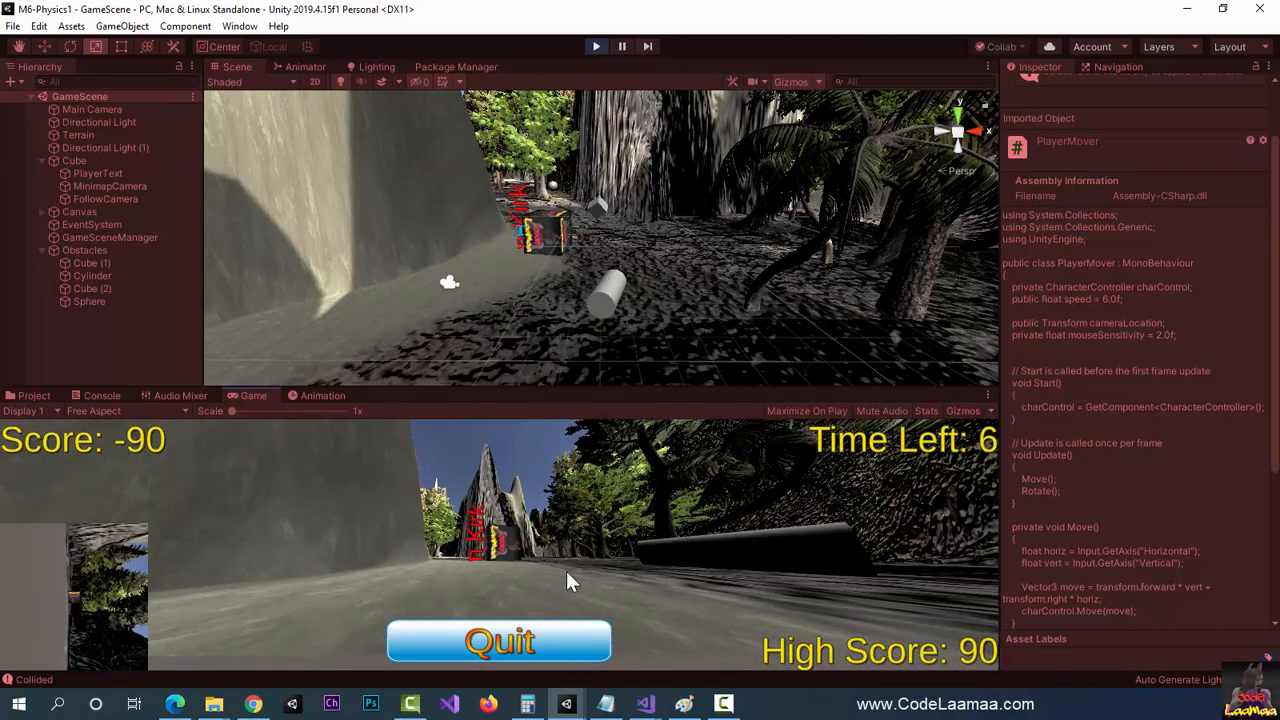
{"action": "key", "text": "Up"}
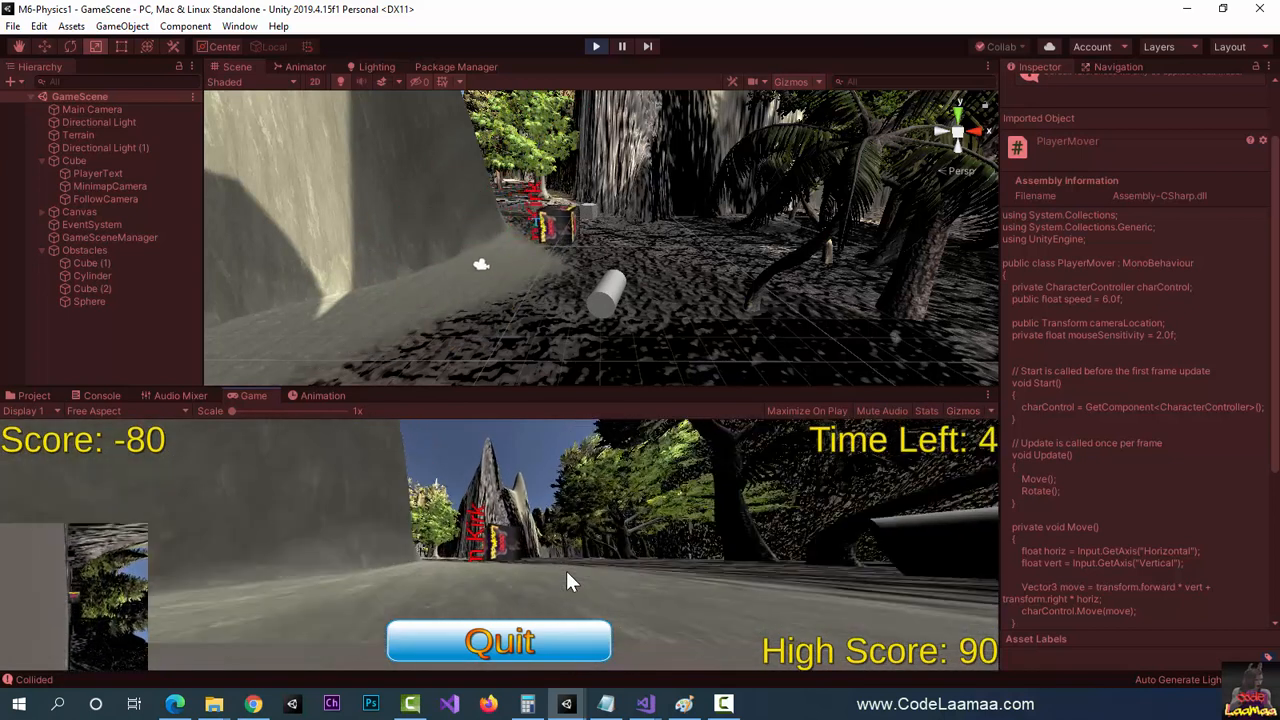
{"action": "key", "text": "Up"}
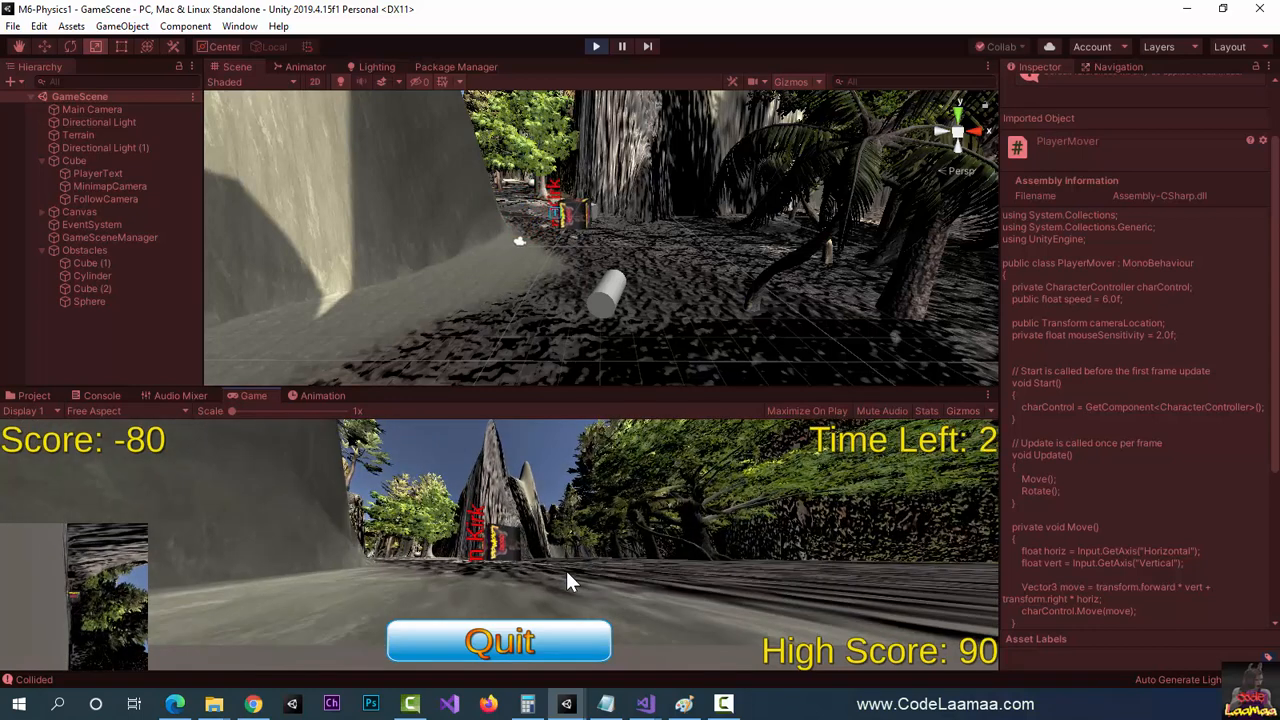
{"action": "key", "text": "Up"}
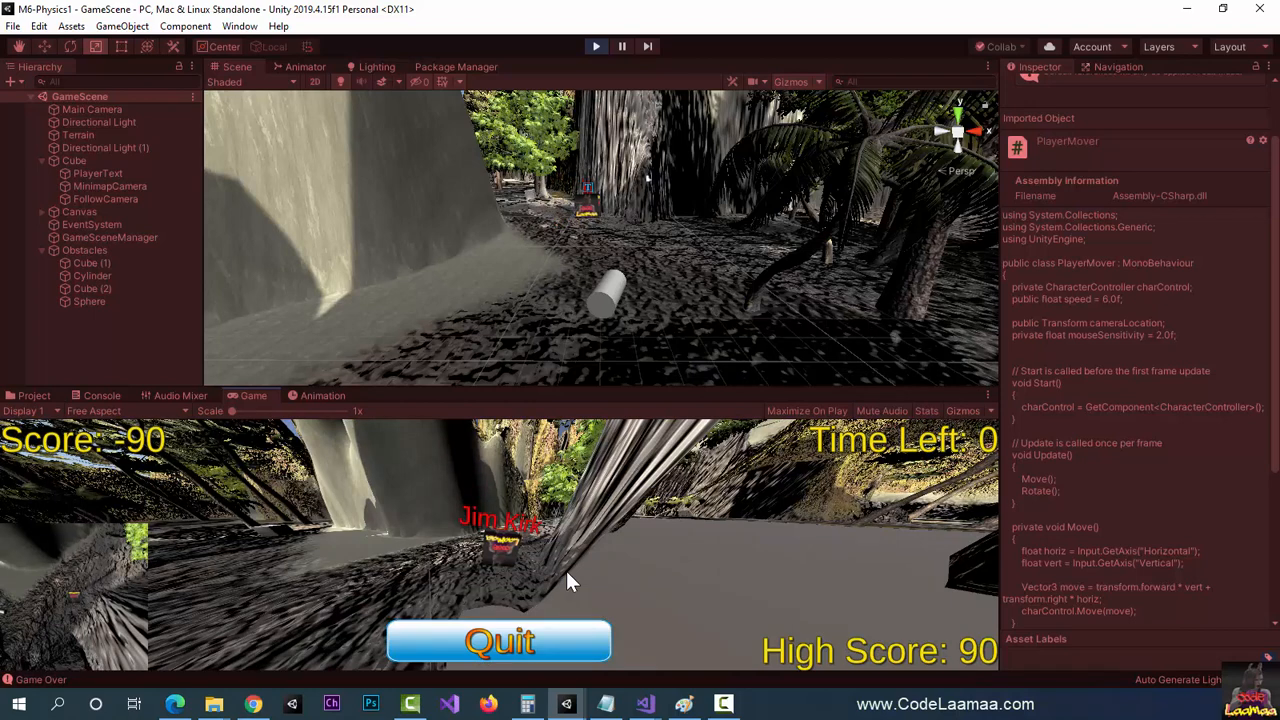
{"action": "key", "text": "Up"}
{"action": "key", "text": "Up"}
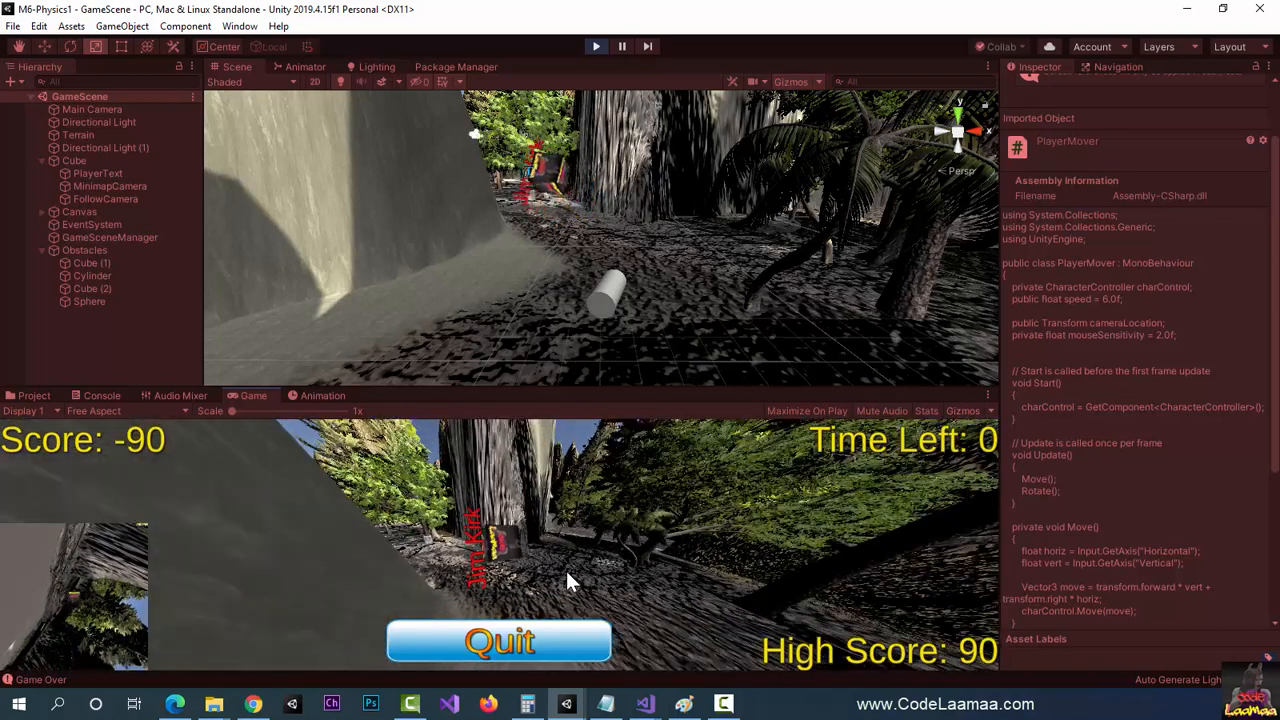
{"action": "key", "text": "Down"}
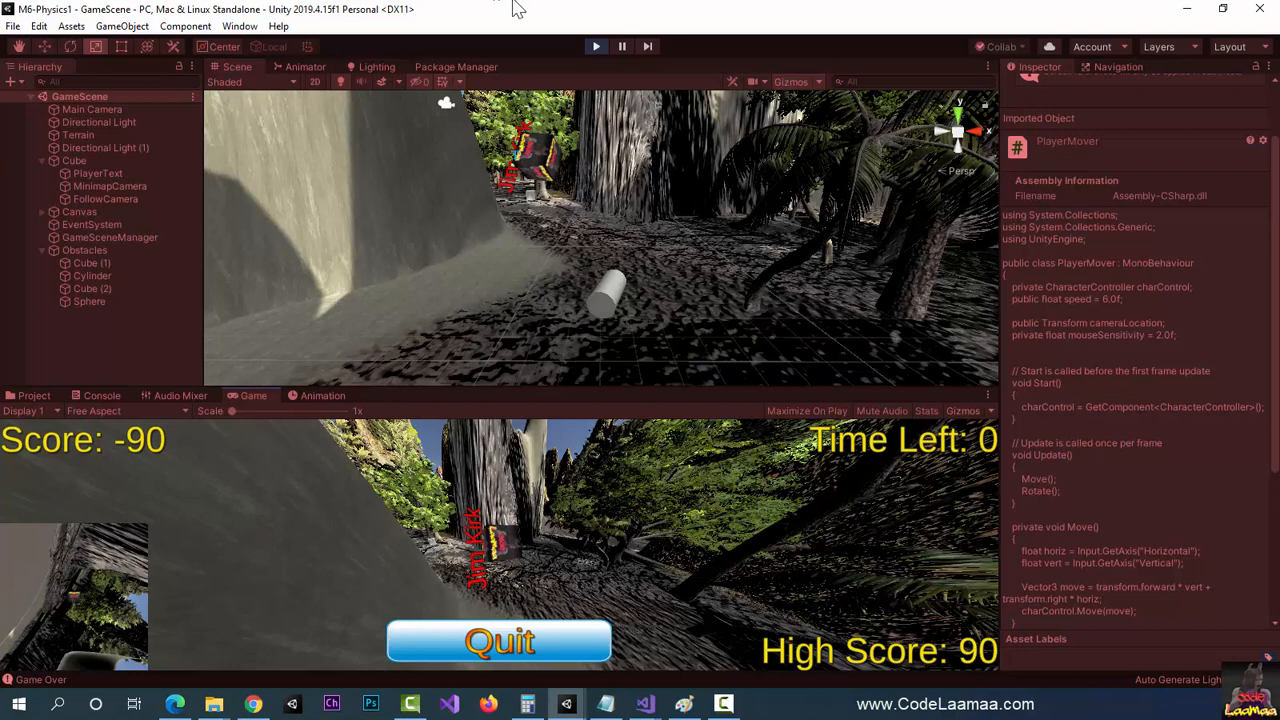
{"action": "left_click", "coordinate": [595, 47]}
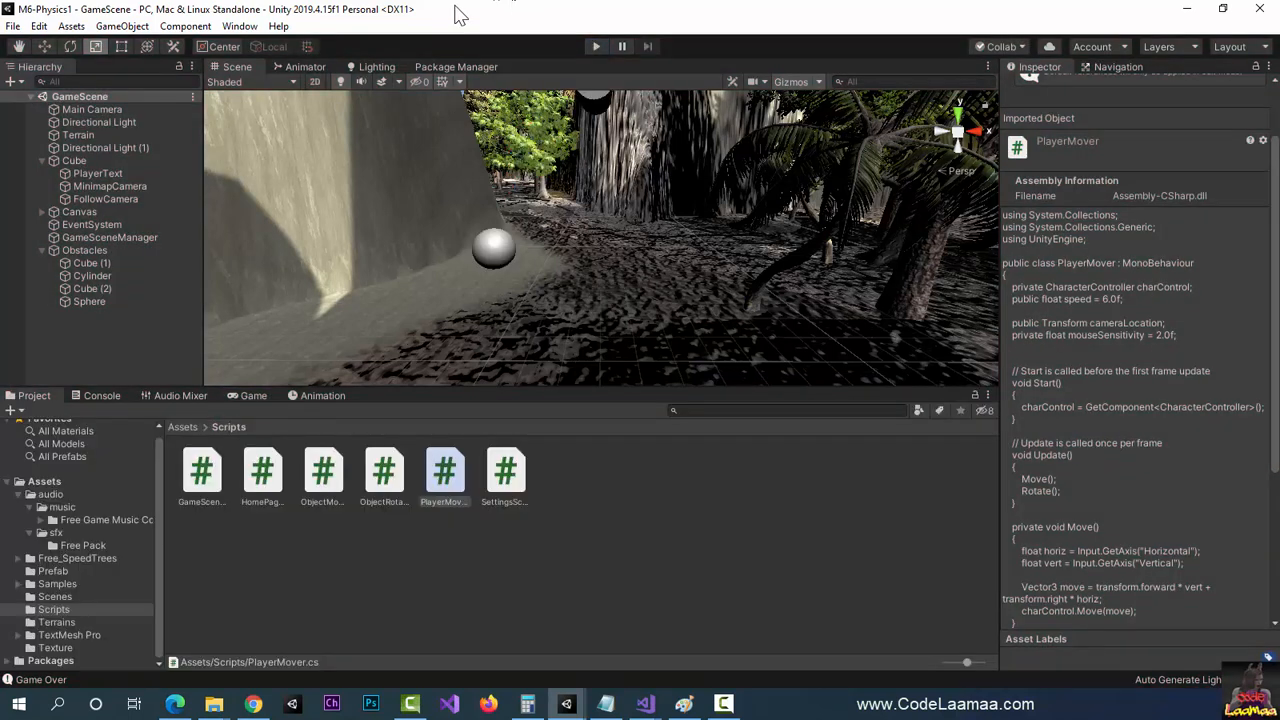